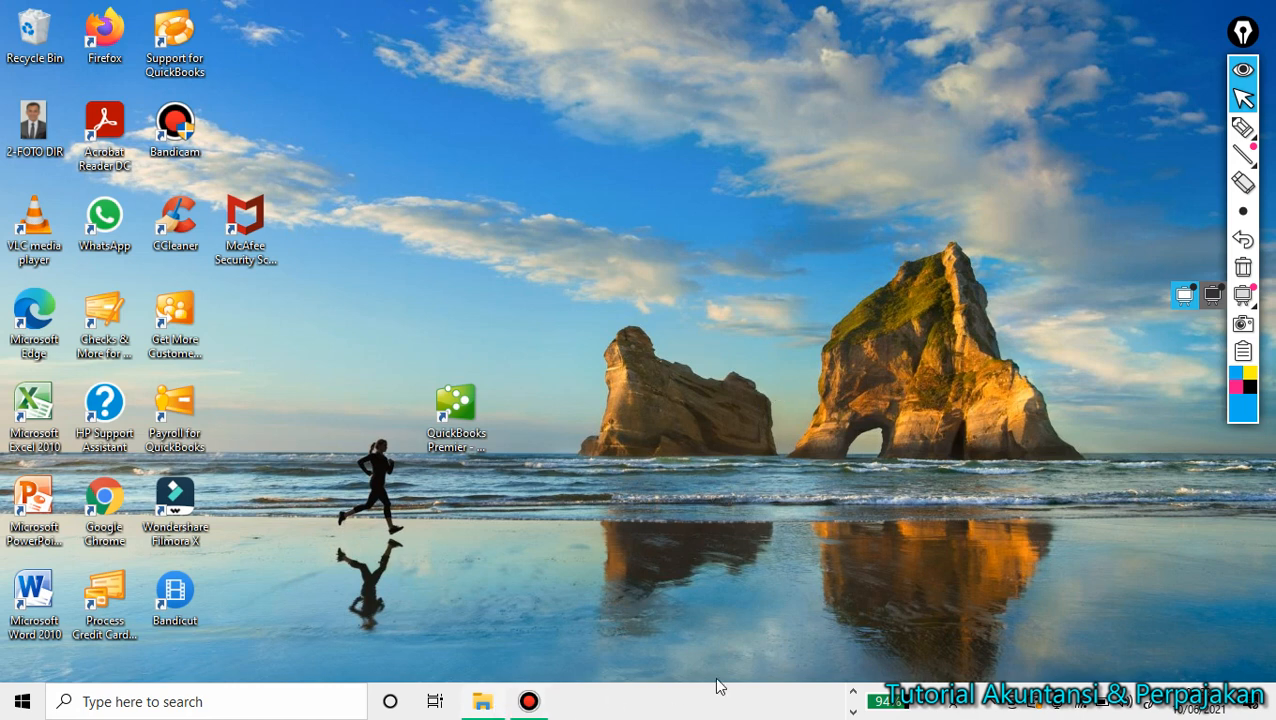
Restore the eSPT 1771 window and connect to the 'db ELBARA' data source.
{"action": "left_click", "coordinate": [853, 692]}
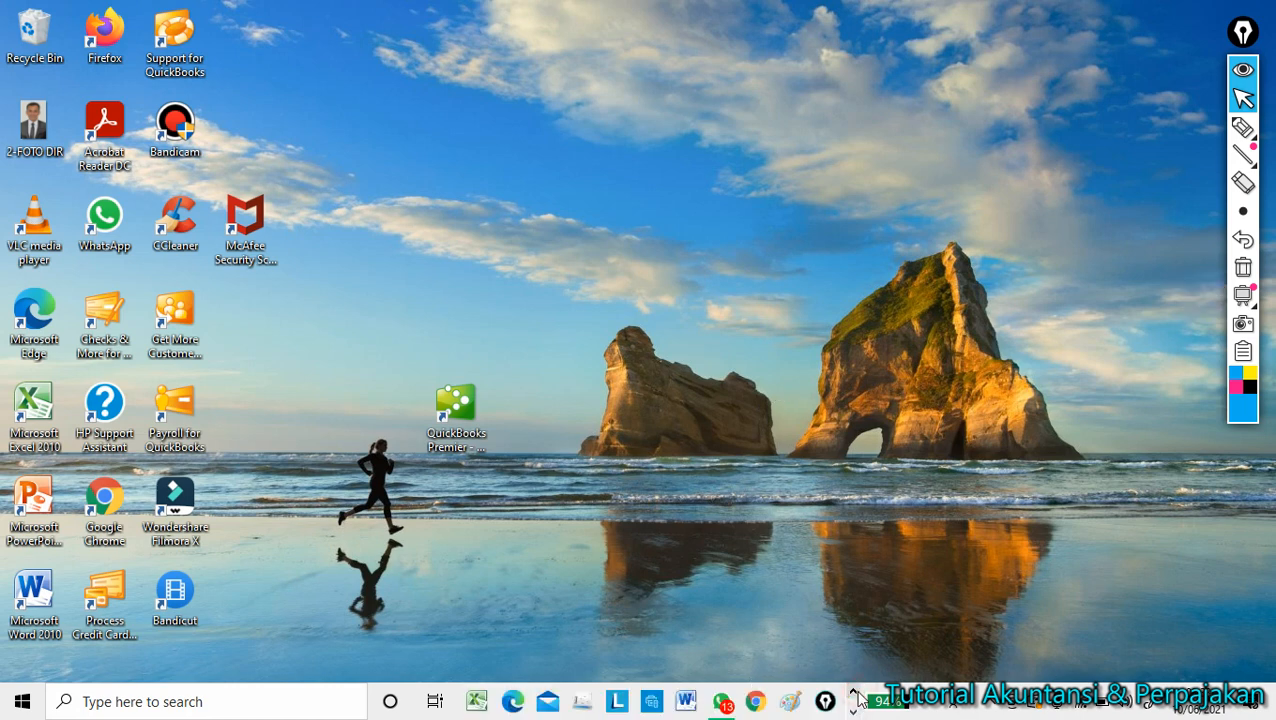
{"action": "left_click", "coordinate": [581, 702]}
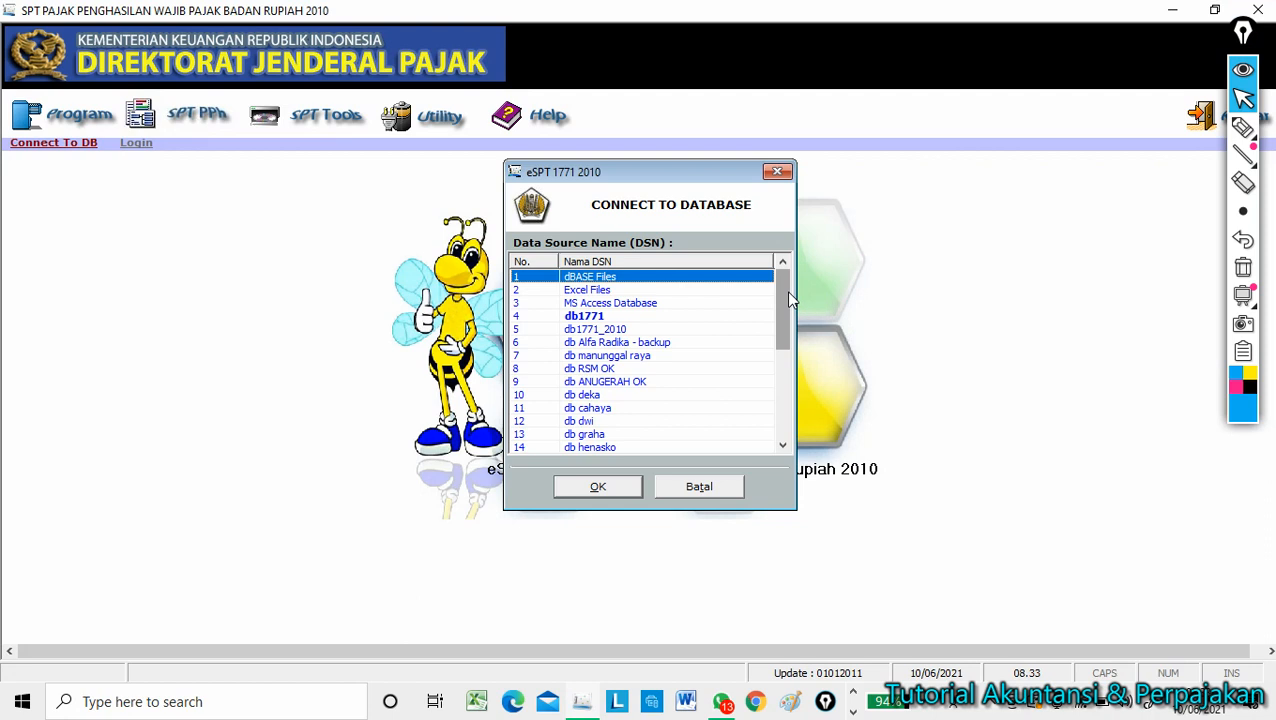
{"action": "left_click_drag", "start_coordinate": [784, 291], "coordinate": [781, 409]}
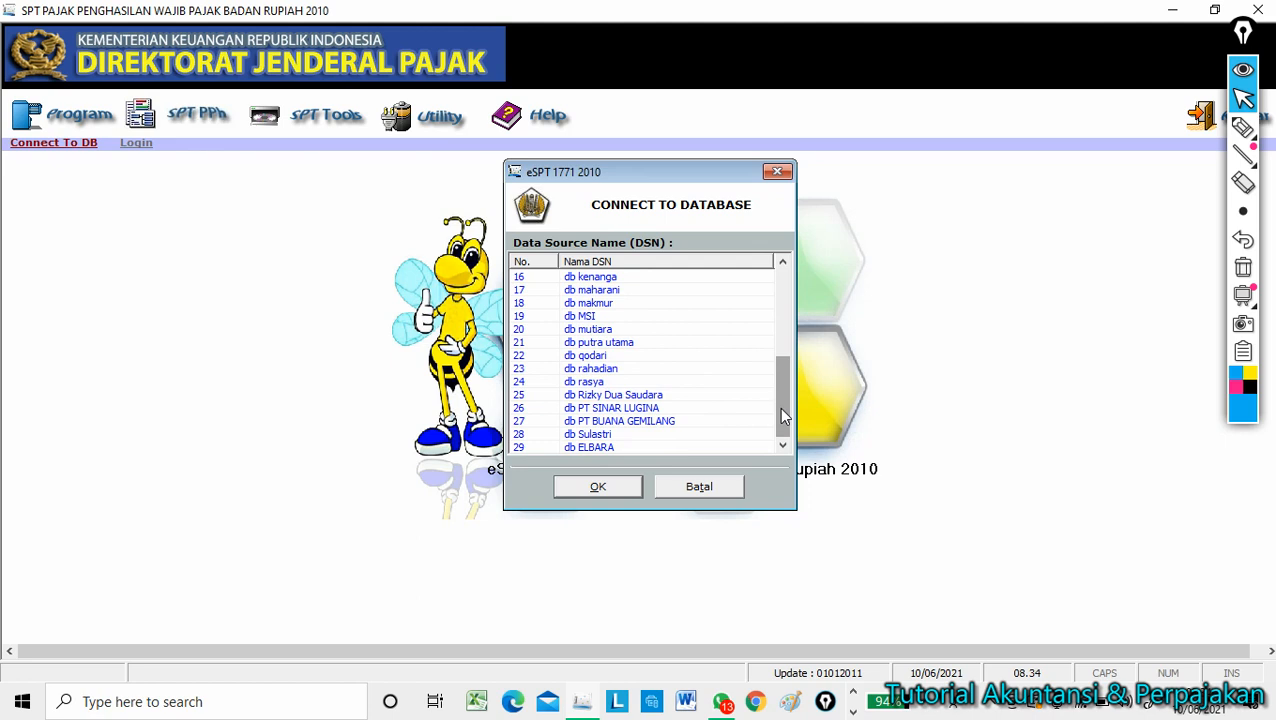
{"action": "left_click", "coordinate": [577, 450]}
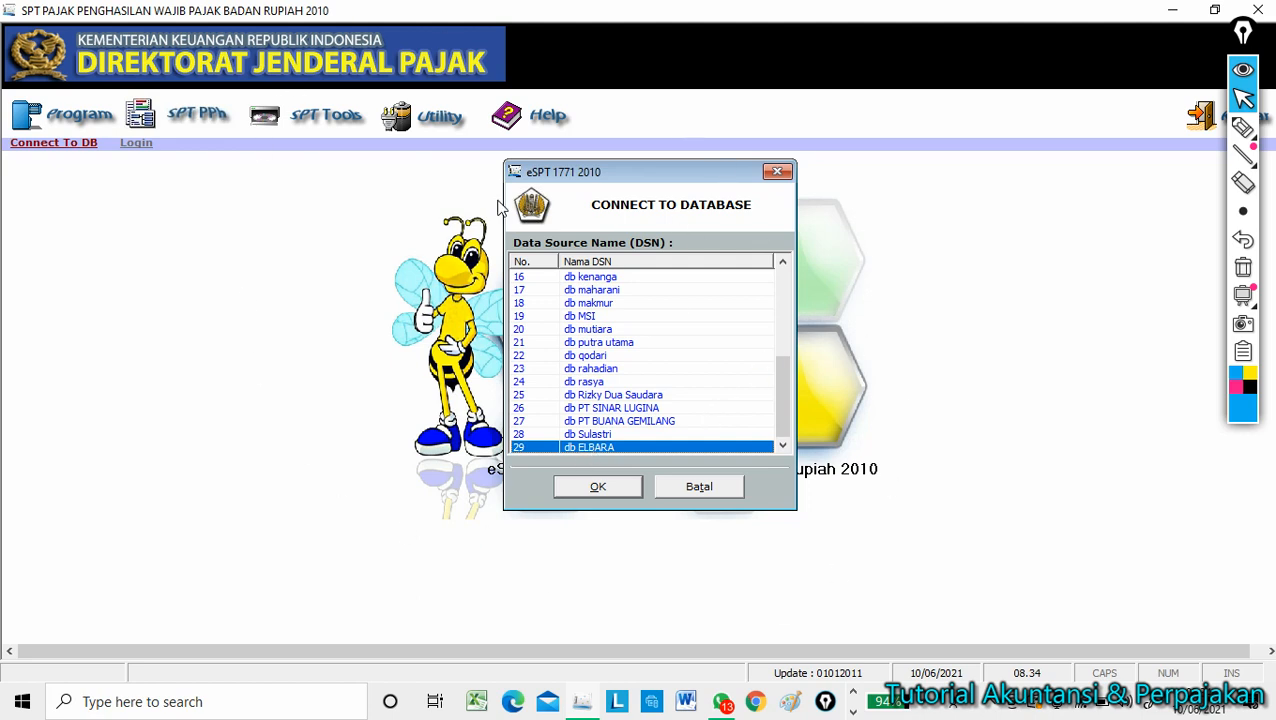
{"action": "left_click", "coordinate": [598, 485]}
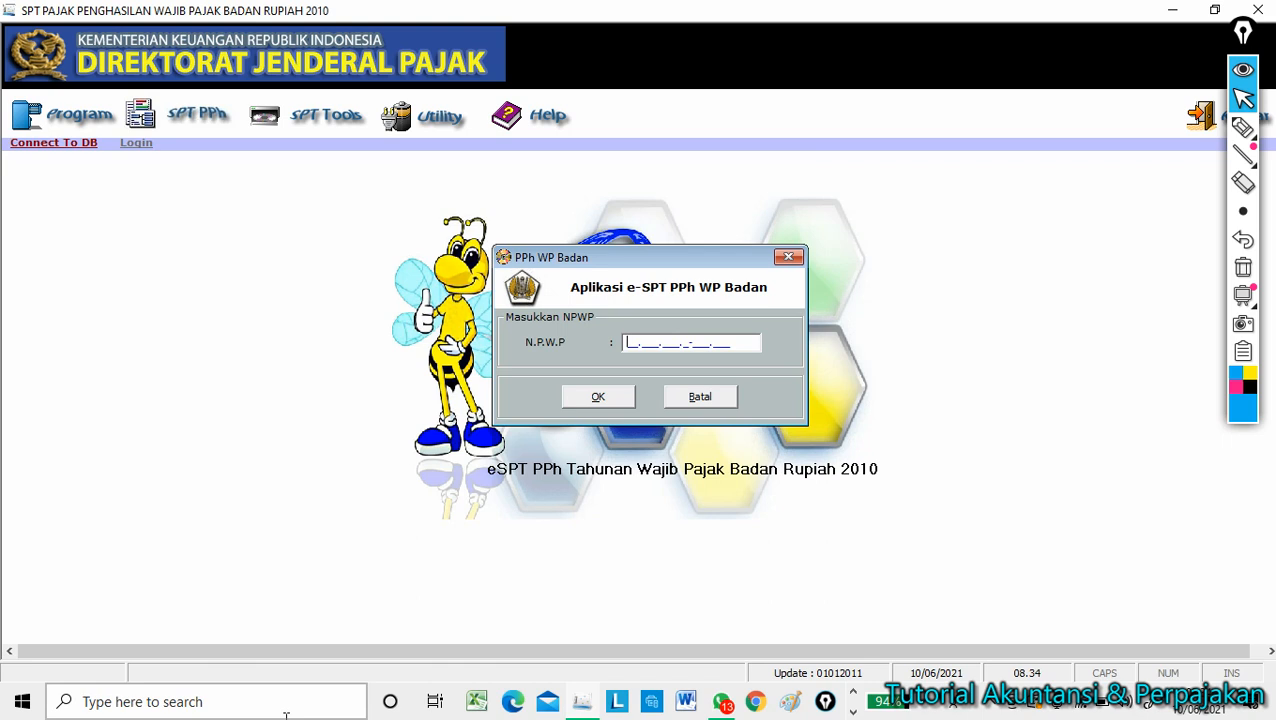
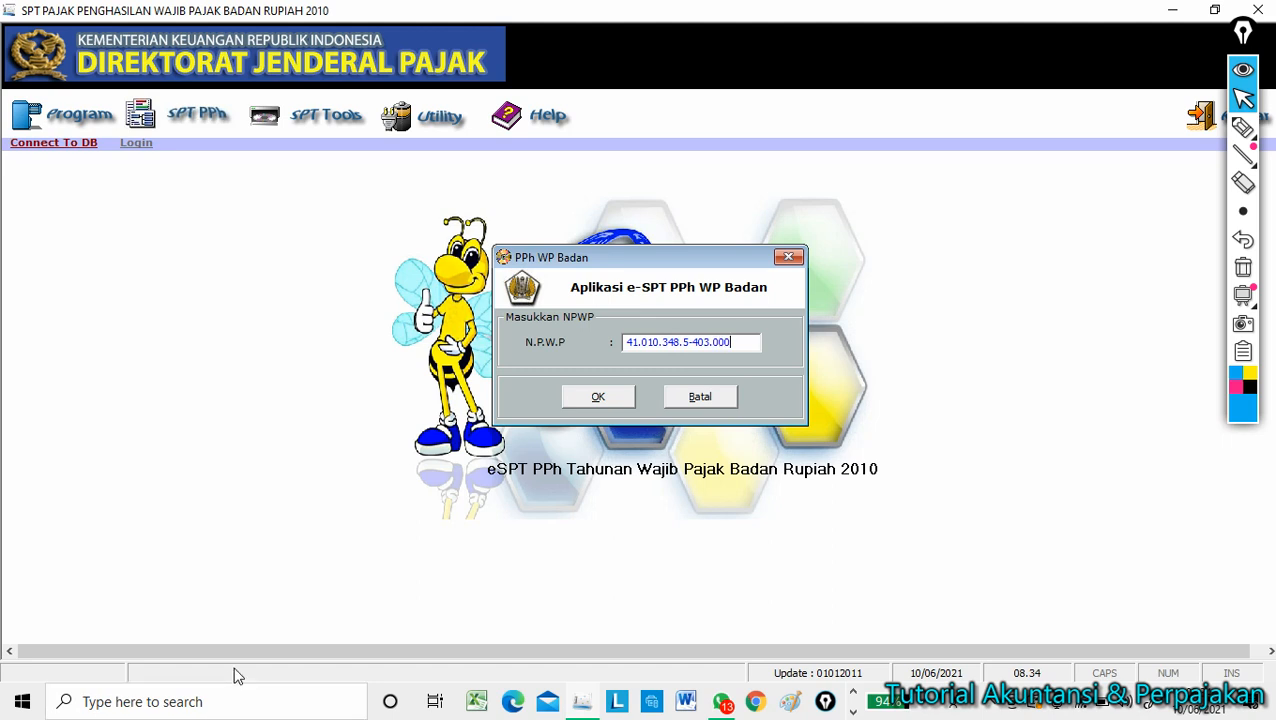
Enter the company's NPWP and confirm it to reach the Profil Wajib Pajak form.
{"action": "left_click", "coordinate": [601, 404]}
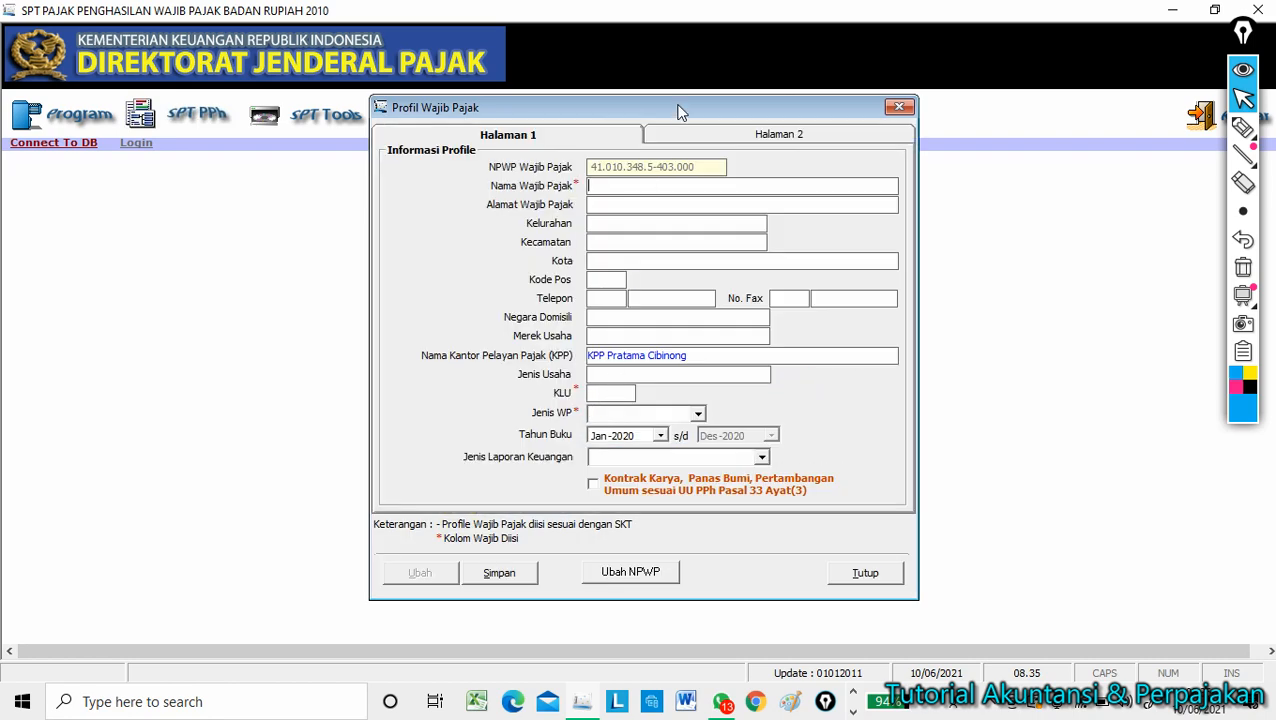
Enter name CV. ELBARA, the company address, city Bogor, business type Perdagangan and KLU 61000.
{"action": "mouse_move", "coordinate": [678, 112]}
{"action": "left_mouse_down"}
{"action": "mouse_move", "coordinate": [675, 160]}
{"action": "mouse_move", "coordinate": [658, 121]}
{"action": "left_mouse_up"}
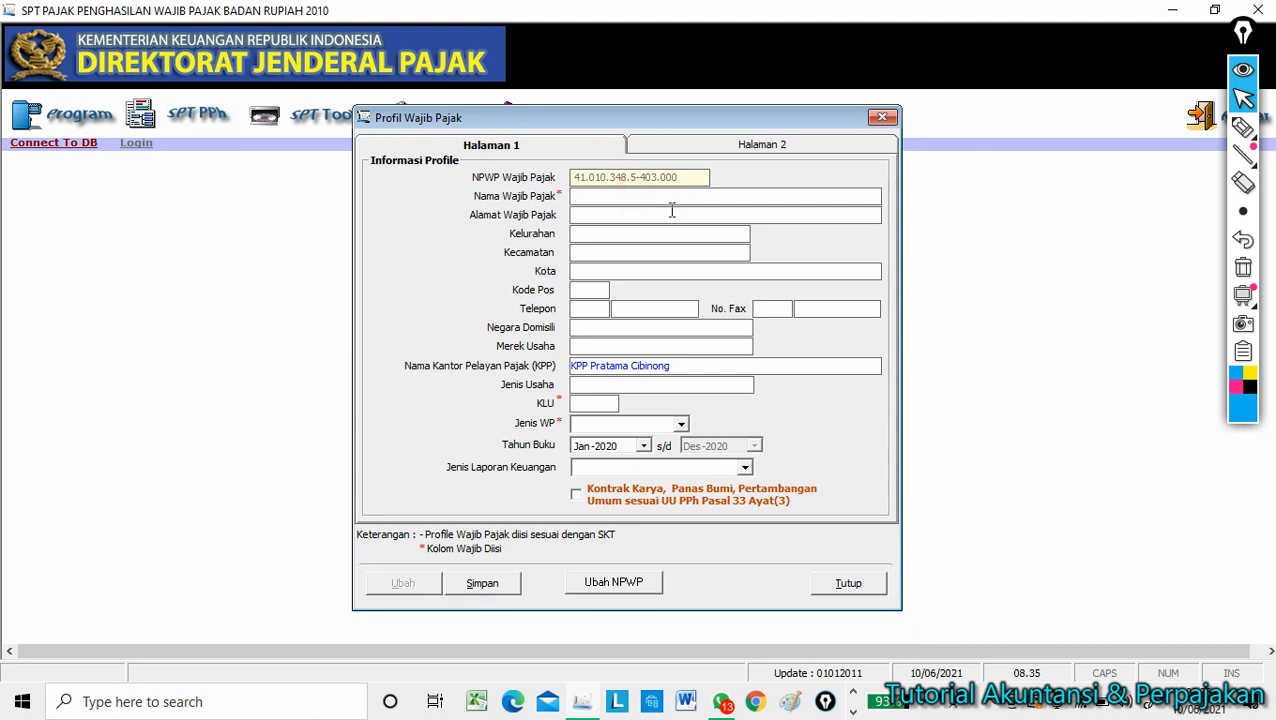
{"action": "key", "text": "Caps_Lock"}
{"action": "type", "text": "CV. ELBARA"}
{"action": "left_click", "coordinate": [655, 213]}
{"action": "type", "text": "Grand Kemang "}
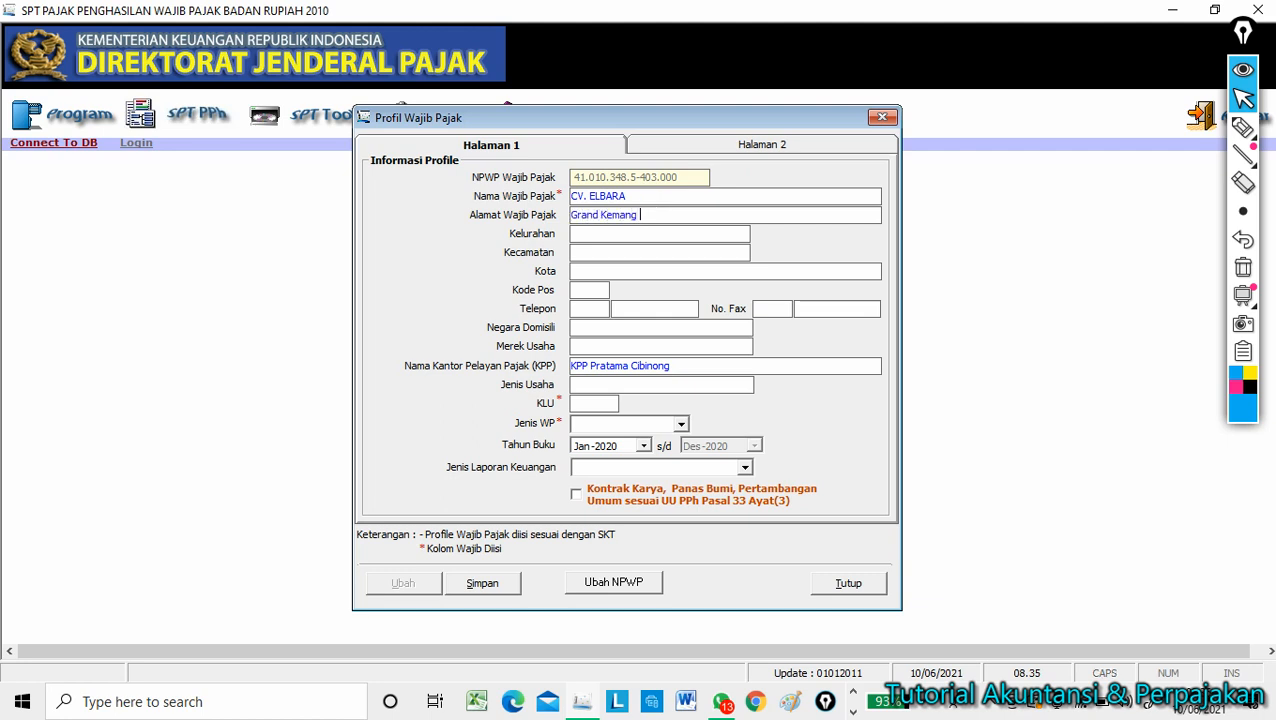
{"action": "type", "text": "Residence"}
{"action": "left_click", "coordinate": [641, 271]}
{"action": "type", "text": "Bogor"}
{"action": "left_click", "coordinate": [598, 384]}
{"action": "type", "text": "Perdagangan"}
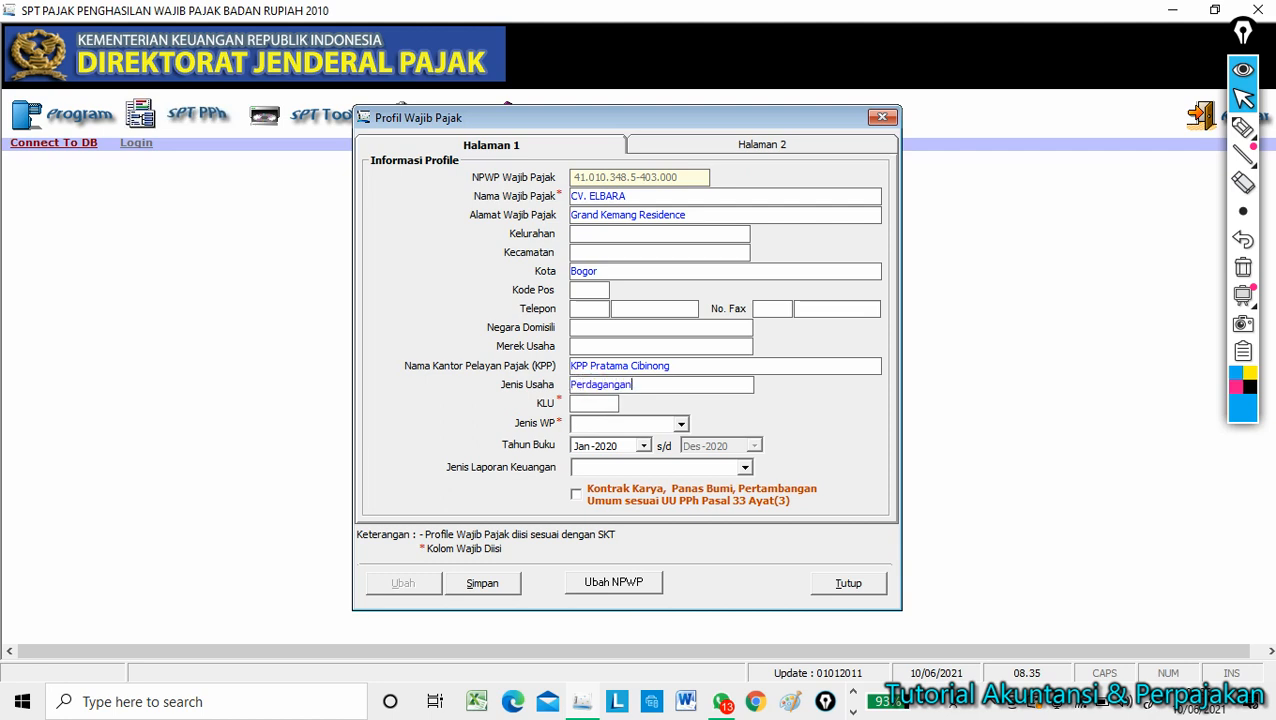
{"action": "key", "text": "Tab"}
{"action": "type", "text": "61000"}
{"action": "key", "text": "Tab"}
Set taxpayer type NON BUT and report type Perusahaan Dagang, save page 1, and go to Halaman 2.
{"action": "left_click", "coordinate": [681, 425]}
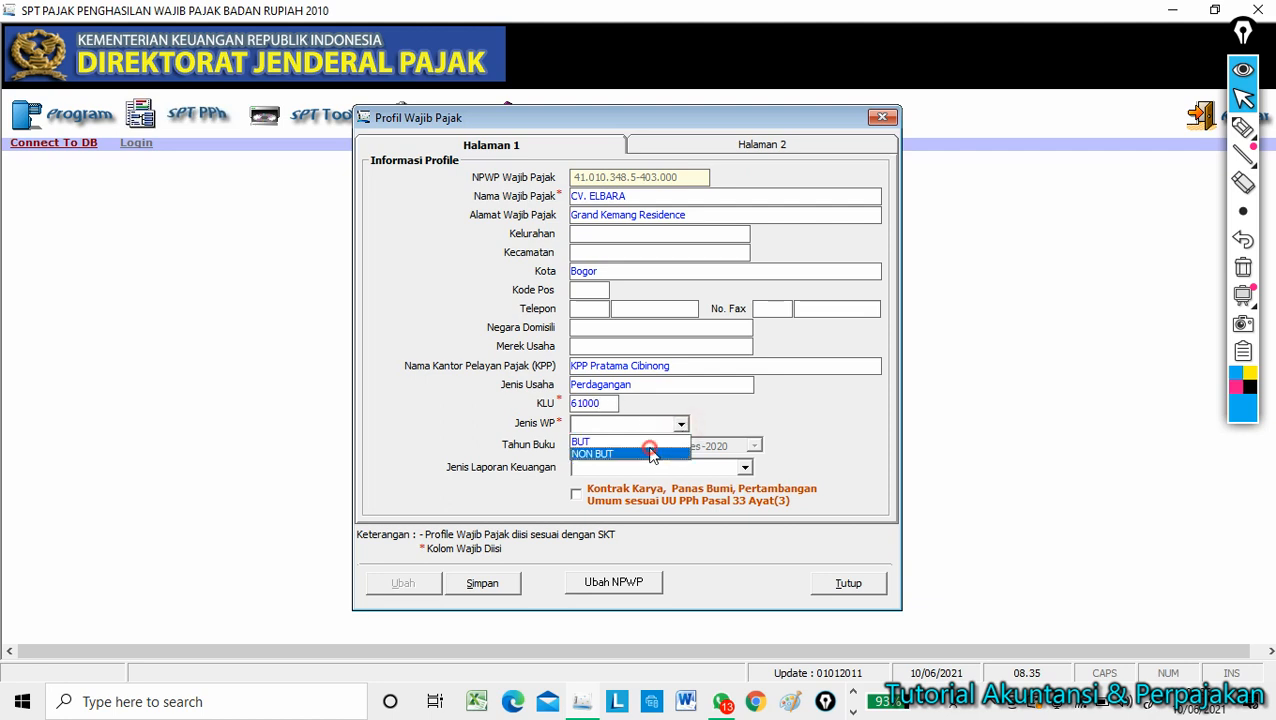
{"action": "left_click", "coordinate": [651, 453]}
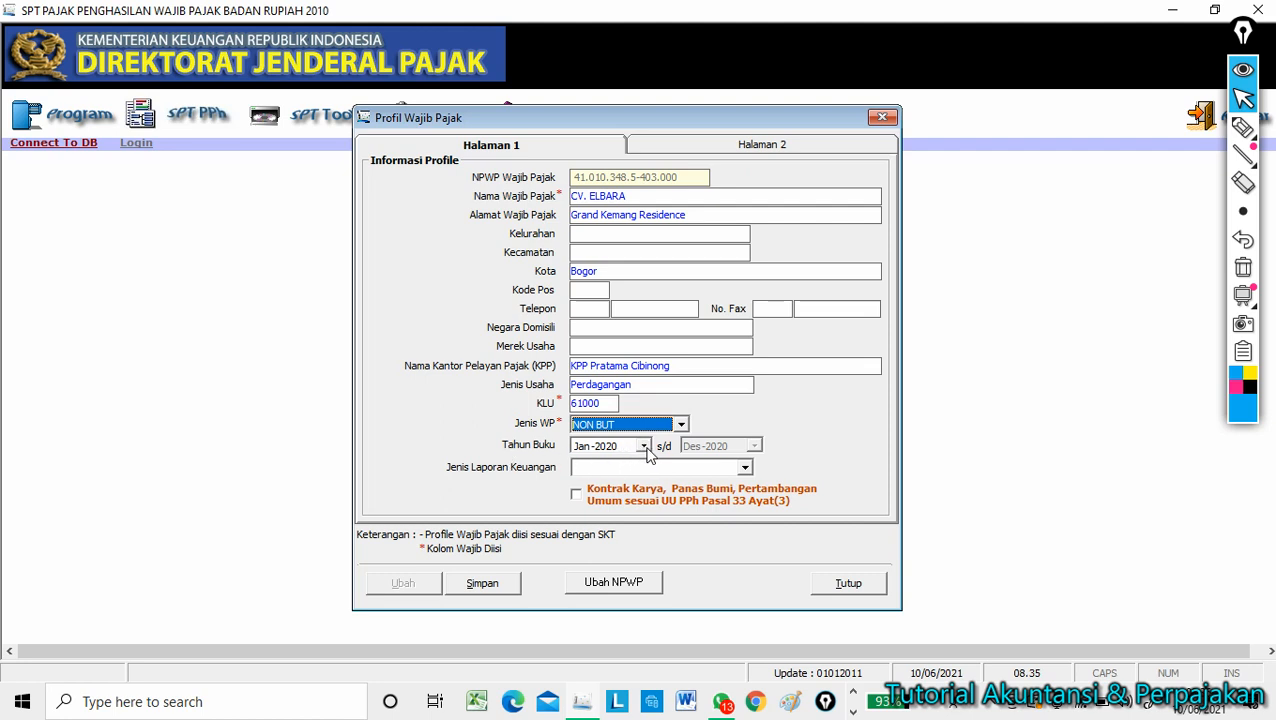
{"action": "left_click", "coordinate": [745, 468]}
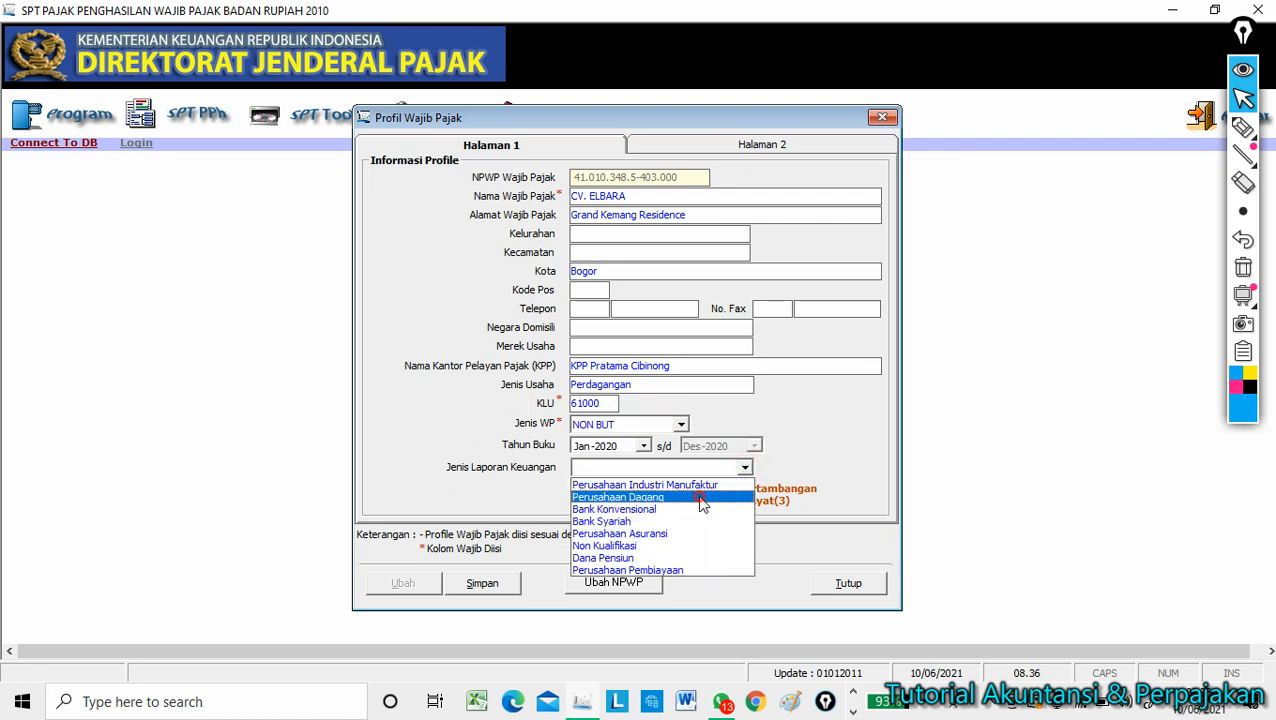
{"action": "left_click", "coordinate": [710, 497]}
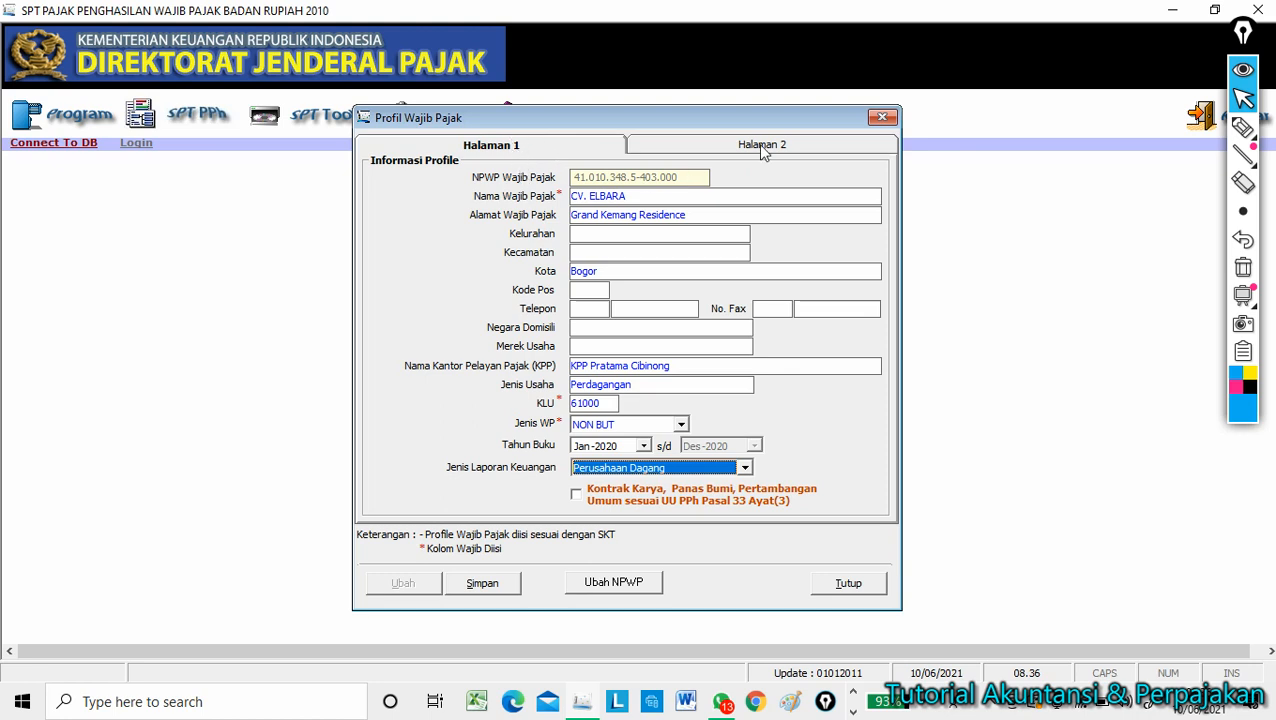
{"action": "left_click", "coordinate": [512, 585]}
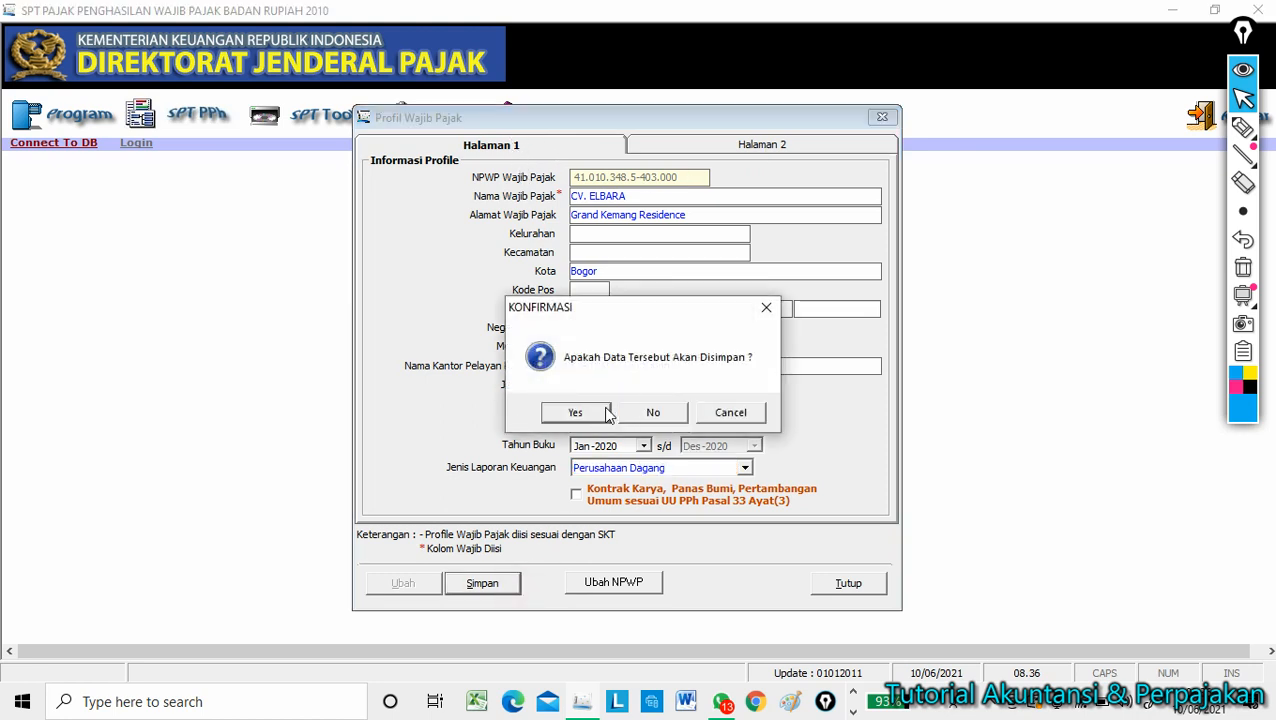
{"action": "left_click", "coordinate": [575, 412]}
{"action": "left_click", "coordinate": [762, 412]}
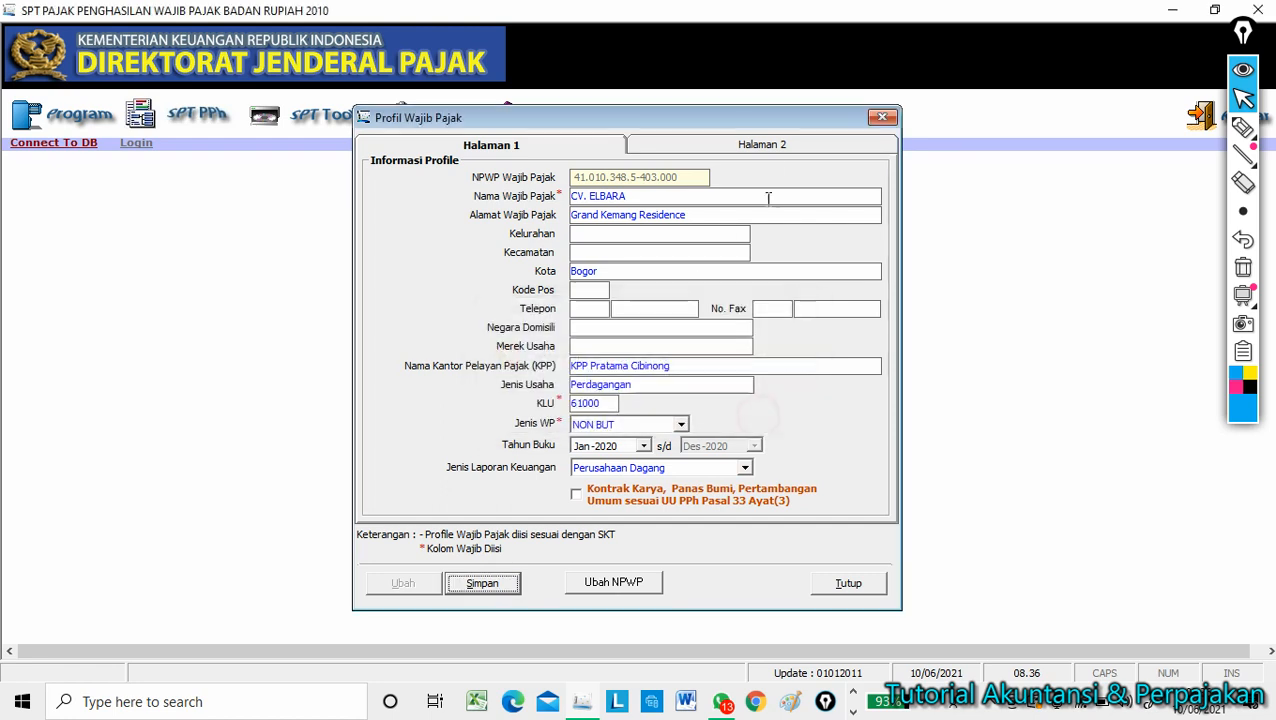
{"action": "left_click", "coordinate": [766, 144]}
{"action": "left_click", "coordinate": [515, 188]}
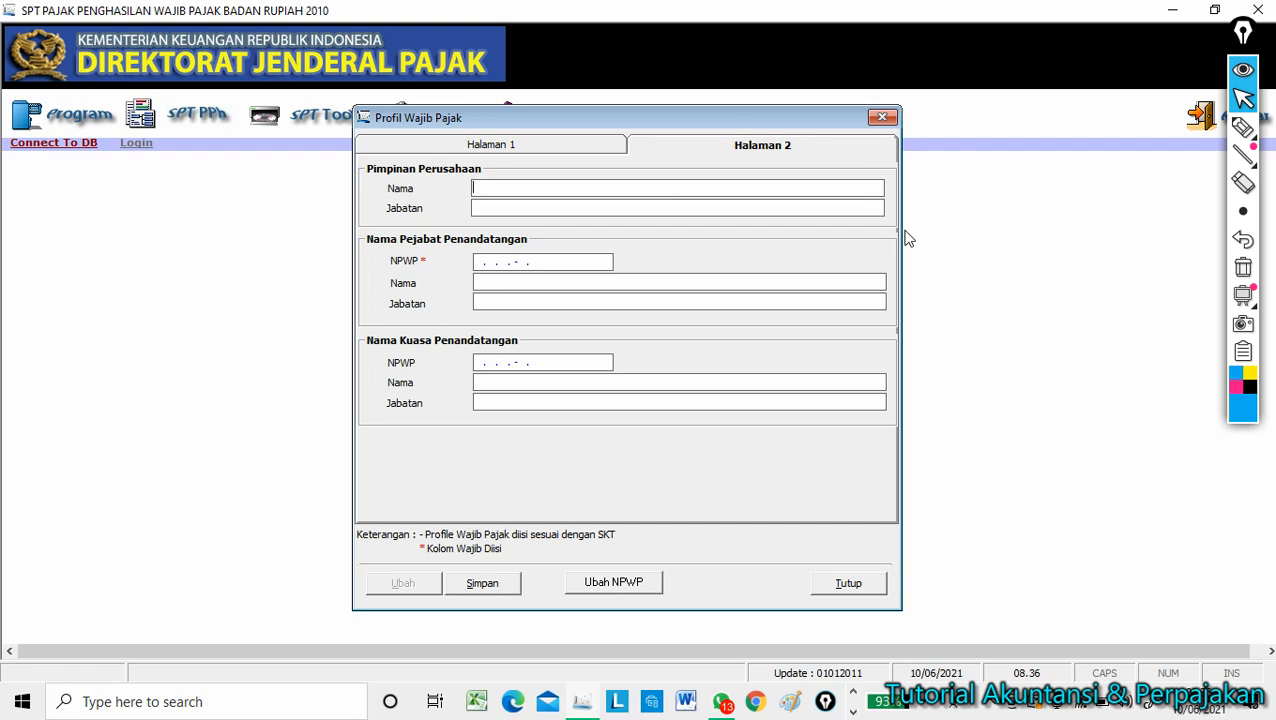
Enter the director's name in uppercase with position DIREKTUR under Pimpinan.
{"action": "type", "text": "za"}
{"action": "key", "text": "Caps_Lock"}
{"action": "key", "text": "BackSpace"}
{"action": "key", "text": "BackSpace"}
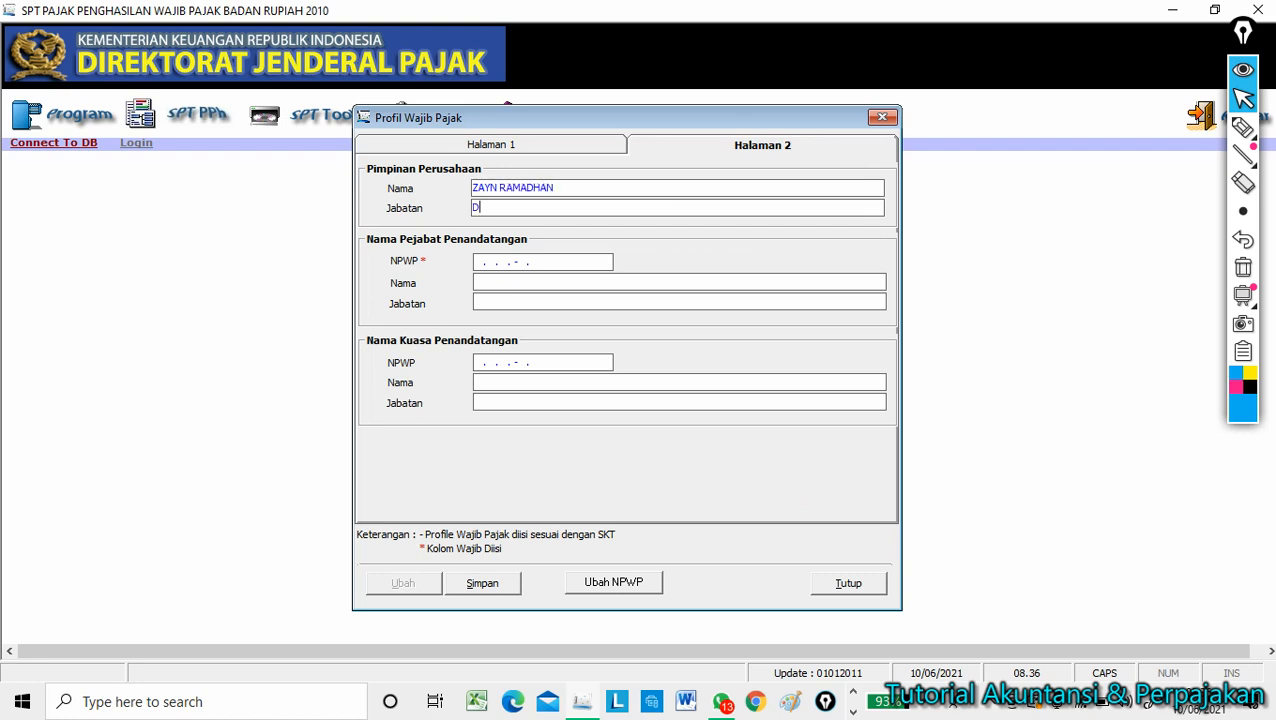
{"action": "type", "text": "DIREKTUR"}
{"action": "key", "text": "Tab"}
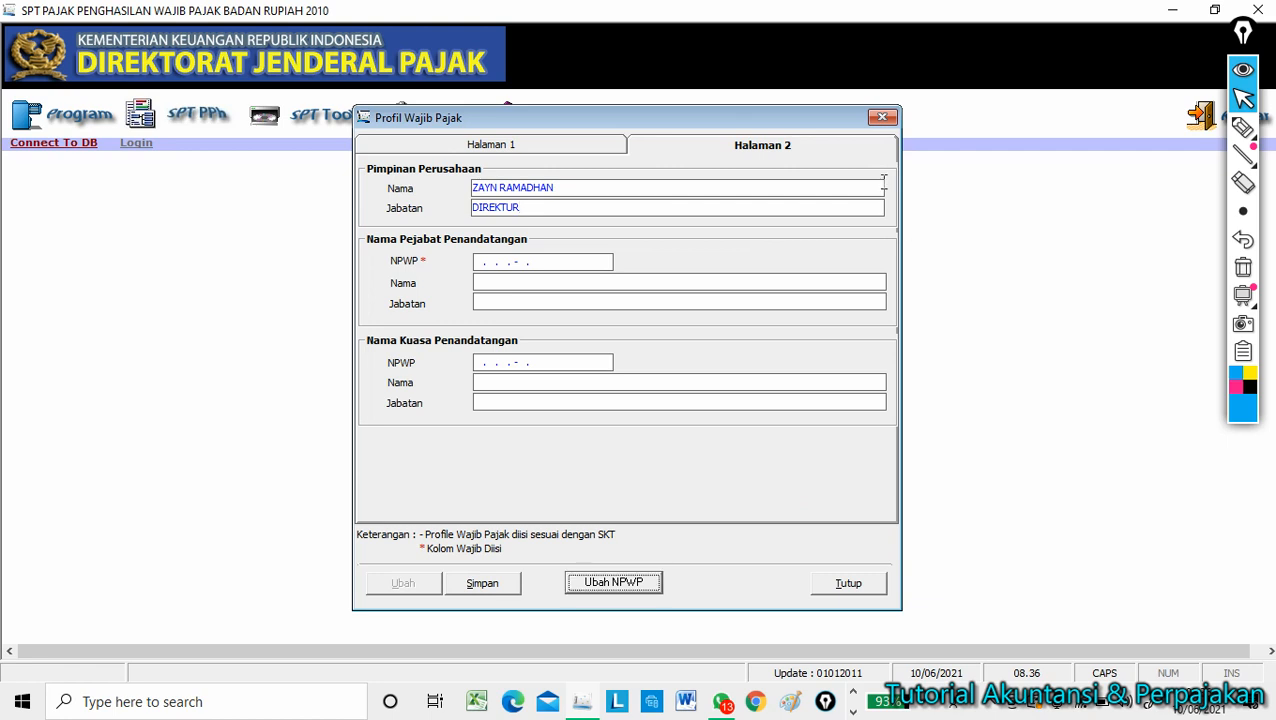
Fill in the signing official's NPWP and name, then save and confirm the profile.
{"action": "left_click", "coordinate": [484, 262]}
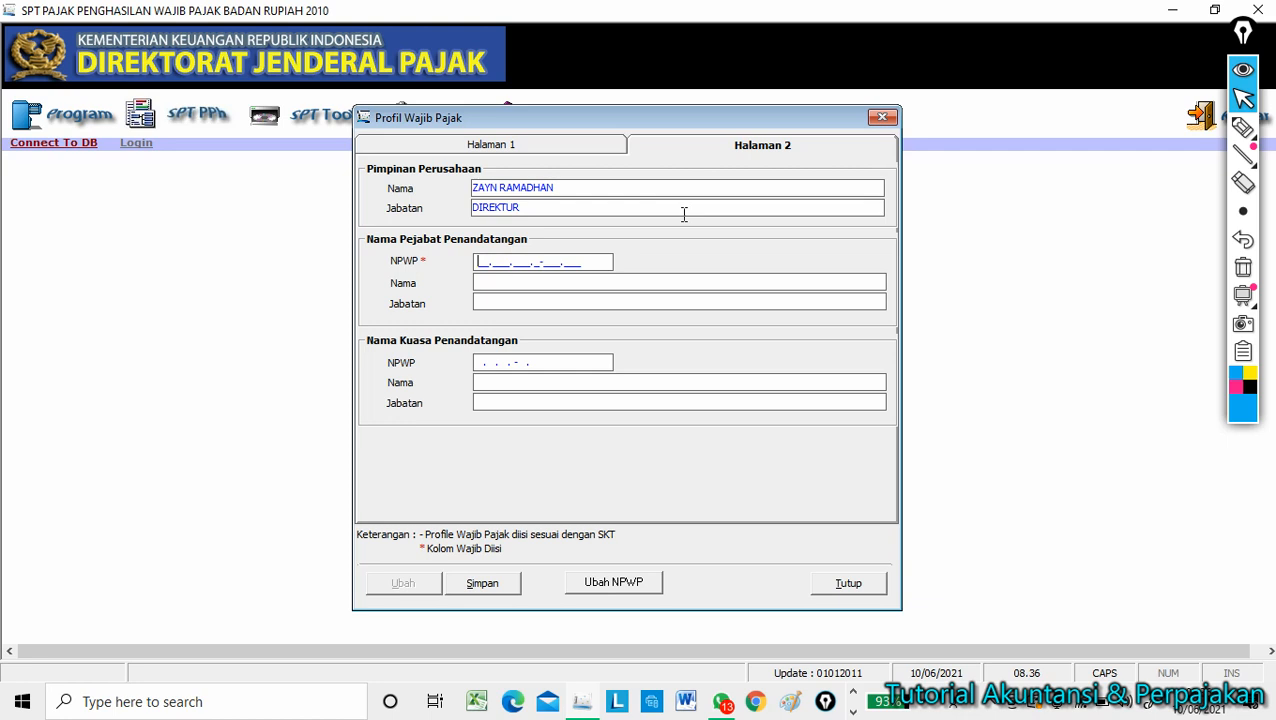
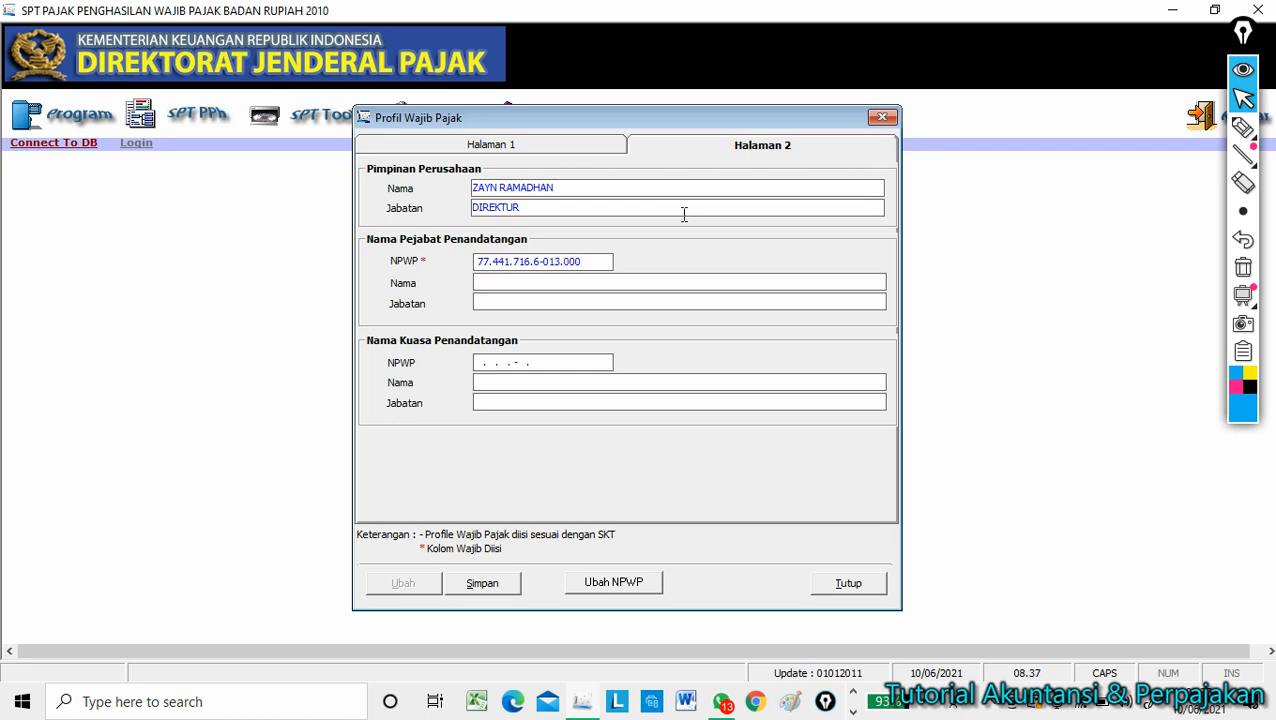
{"action": "key", "text": "Tab"}
{"action": "type", "text": "DIREKTUR"}
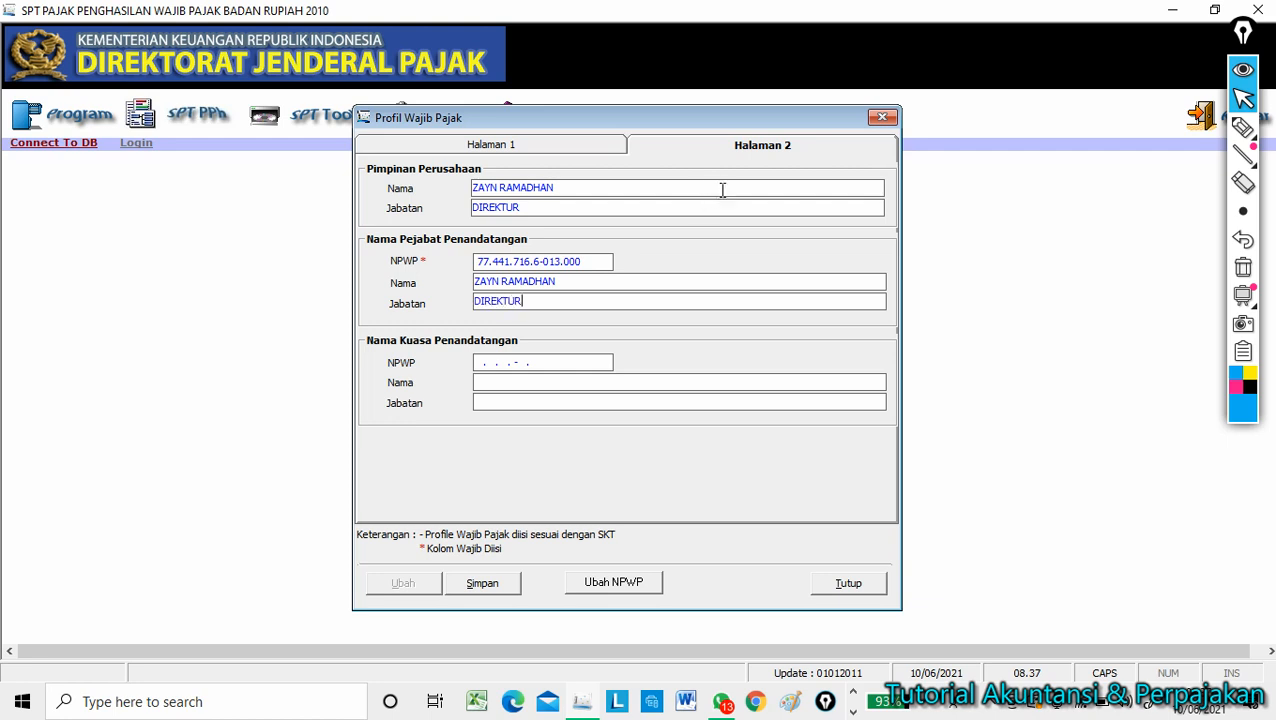
{"action": "left_click", "coordinate": [490, 585]}
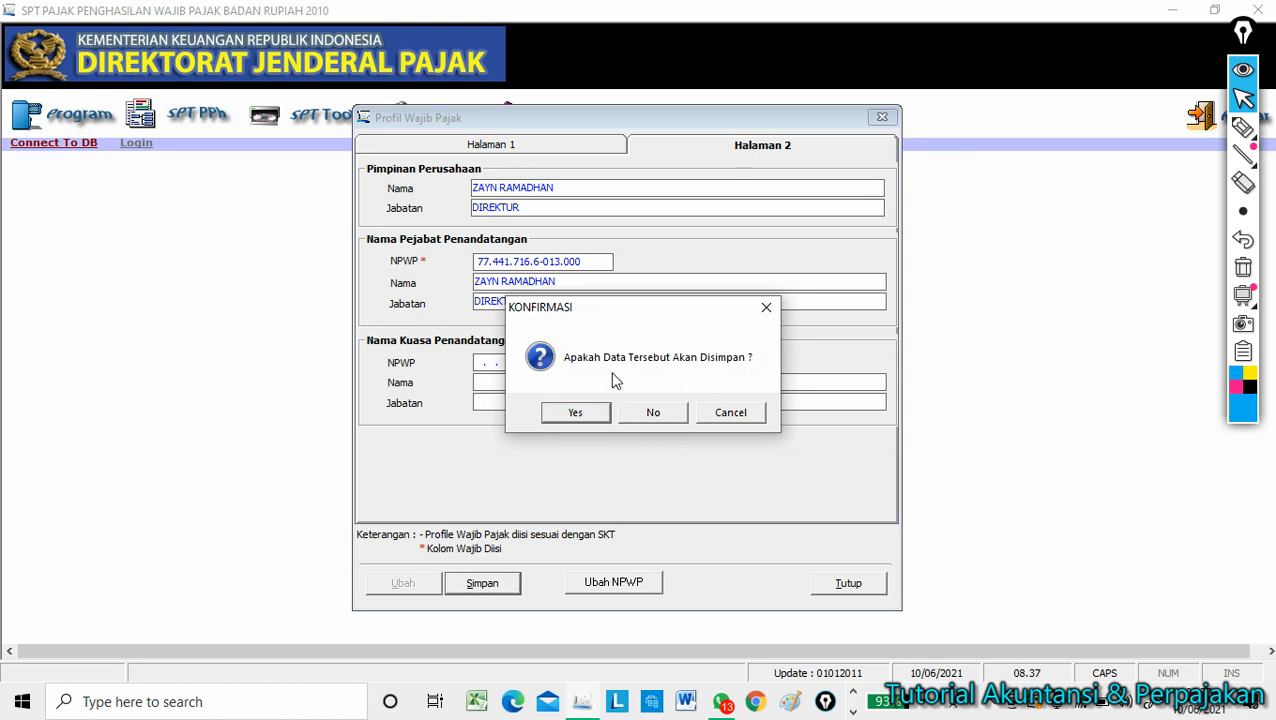
{"action": "left_click", "coordinate": [590, 416]}
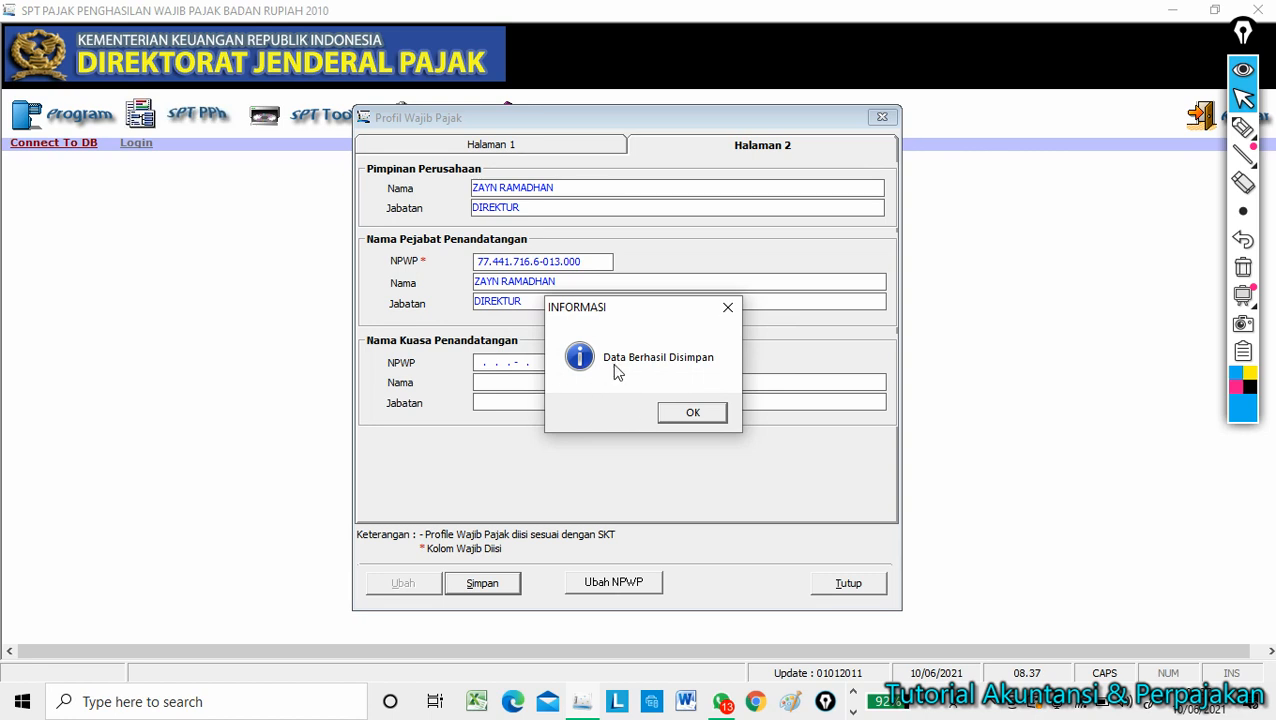
{"action": "left_click", "coordinate": [684, 413]}
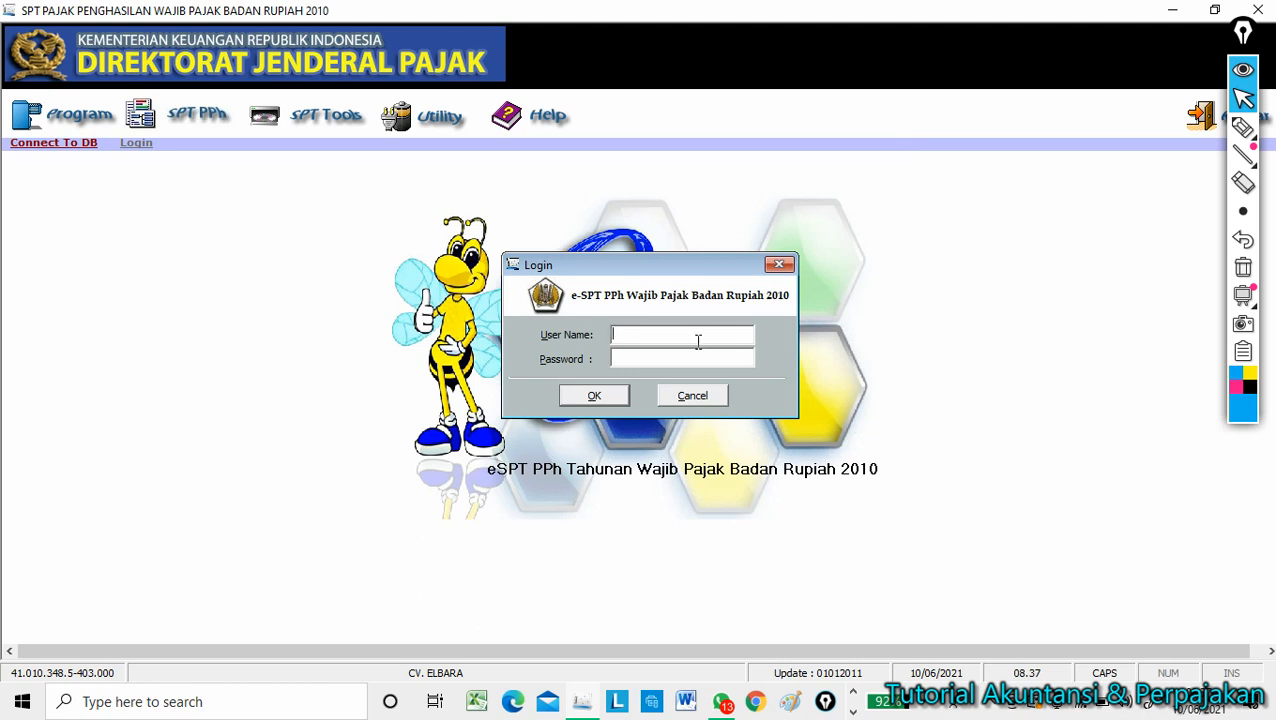
Log in as Administrator with the account password.
{"action": "type", "text": "Administrator"}
{"action": "key", "text": "Tab"}
{"action": "type", "text": "1"}
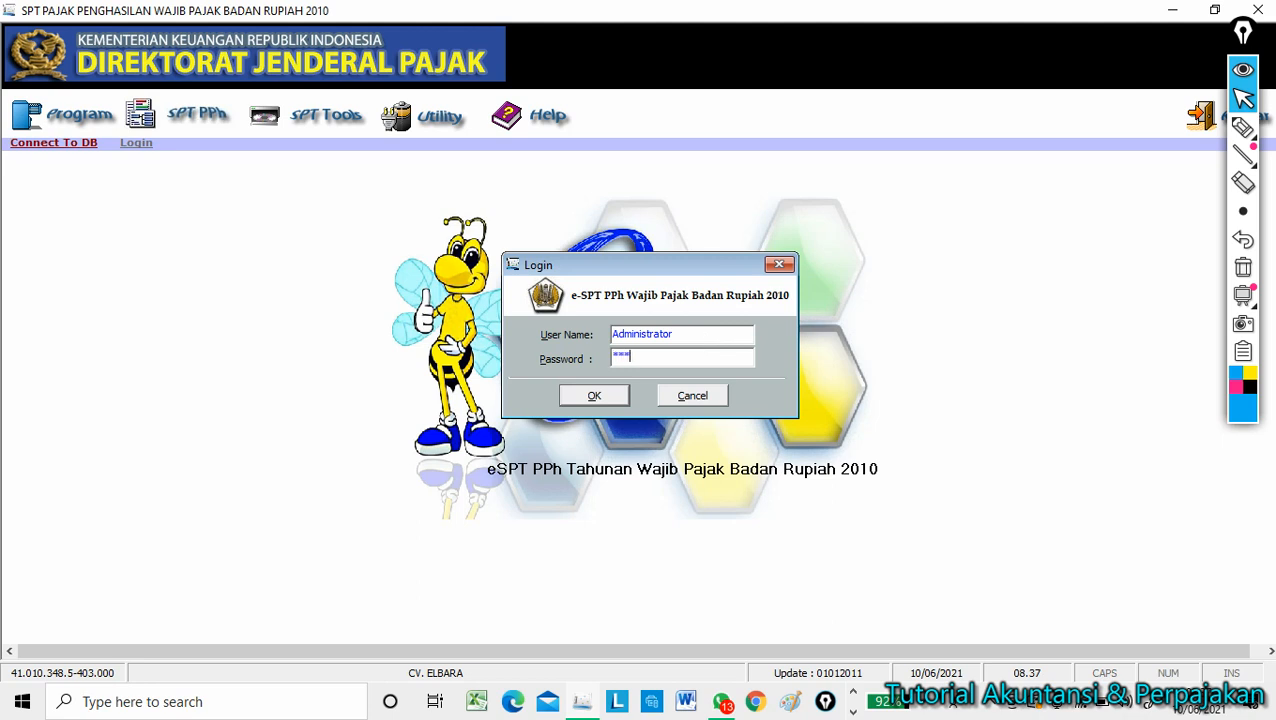
{"action": "left_click", "coordinate": [616, 400]}
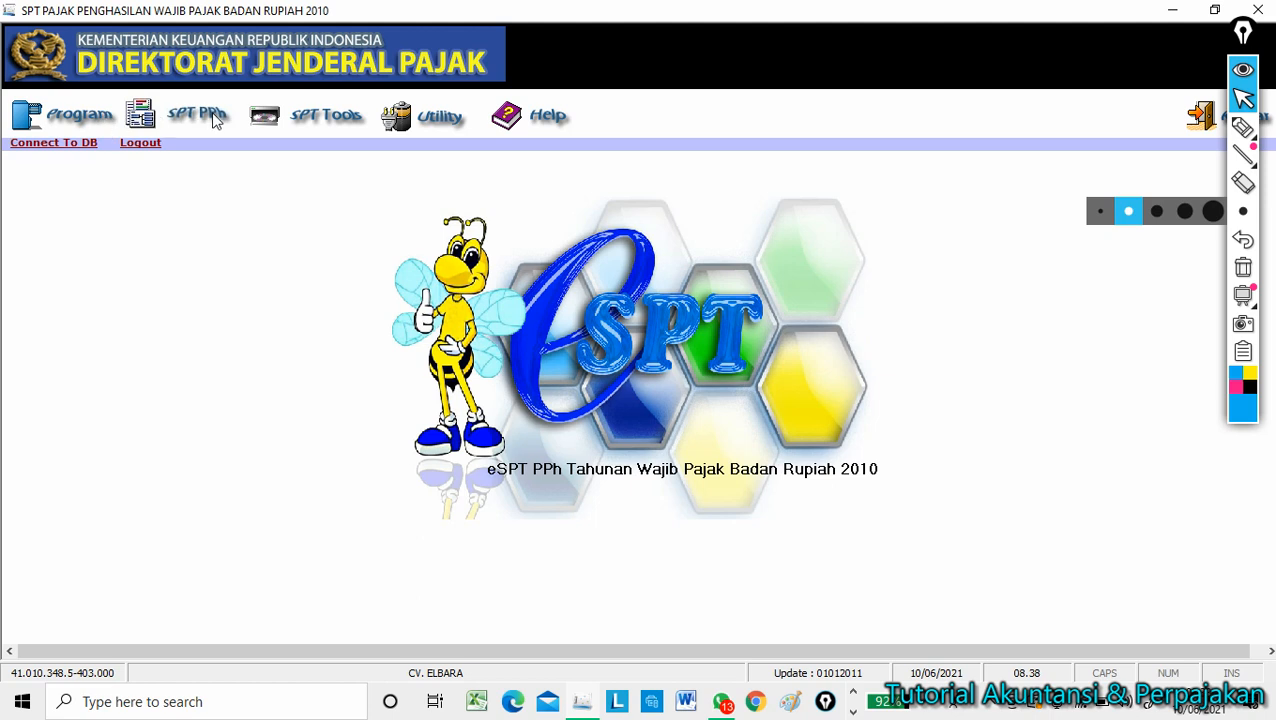
Create a new SPT for tax year 2020, correction 0, and close the SETTING SPT window.
{"action": "left_click", "coordinate": [95, 121]}
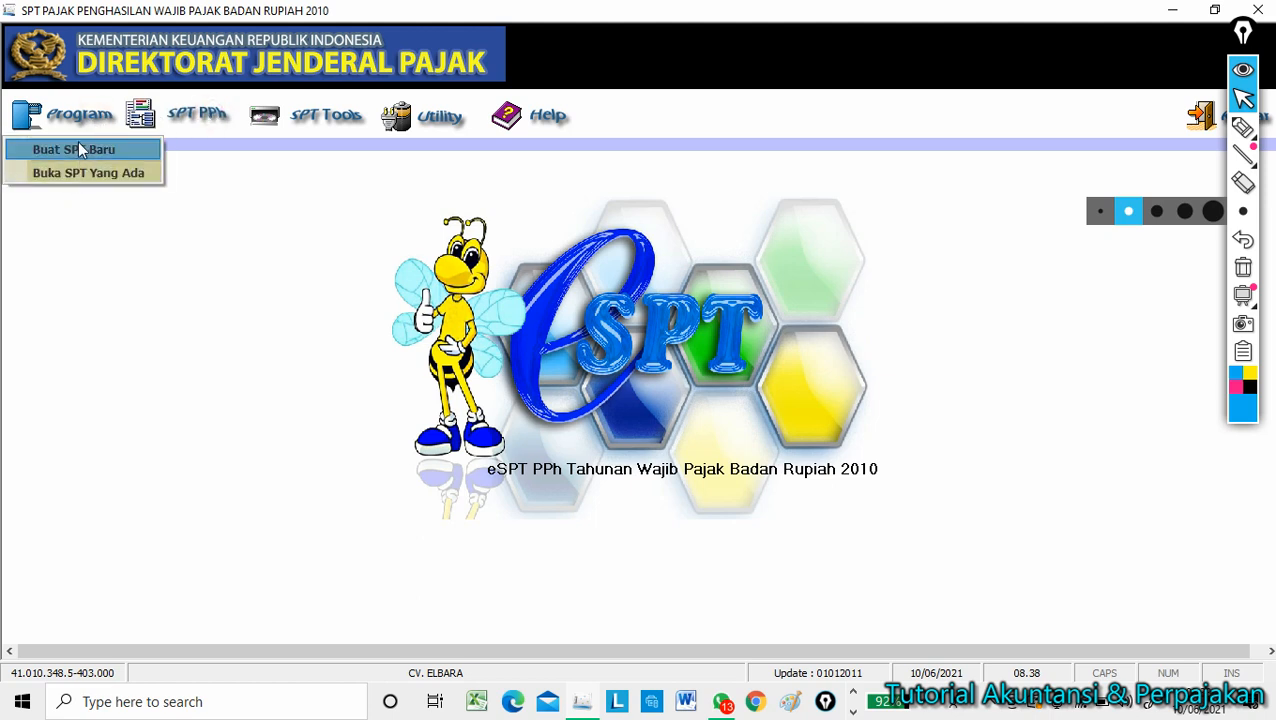
{"action": "left_click", "coordinate": [79, 149]}
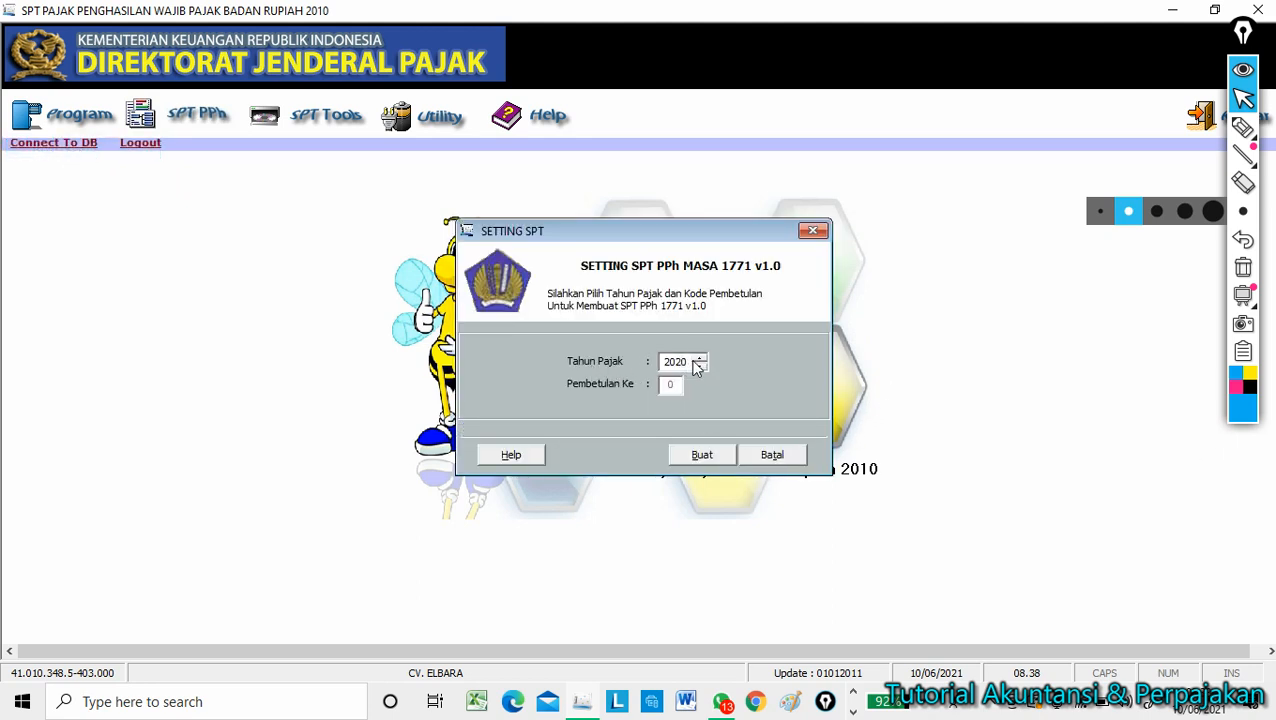
{"action": "left_click", "coordinate": [715, 459]}
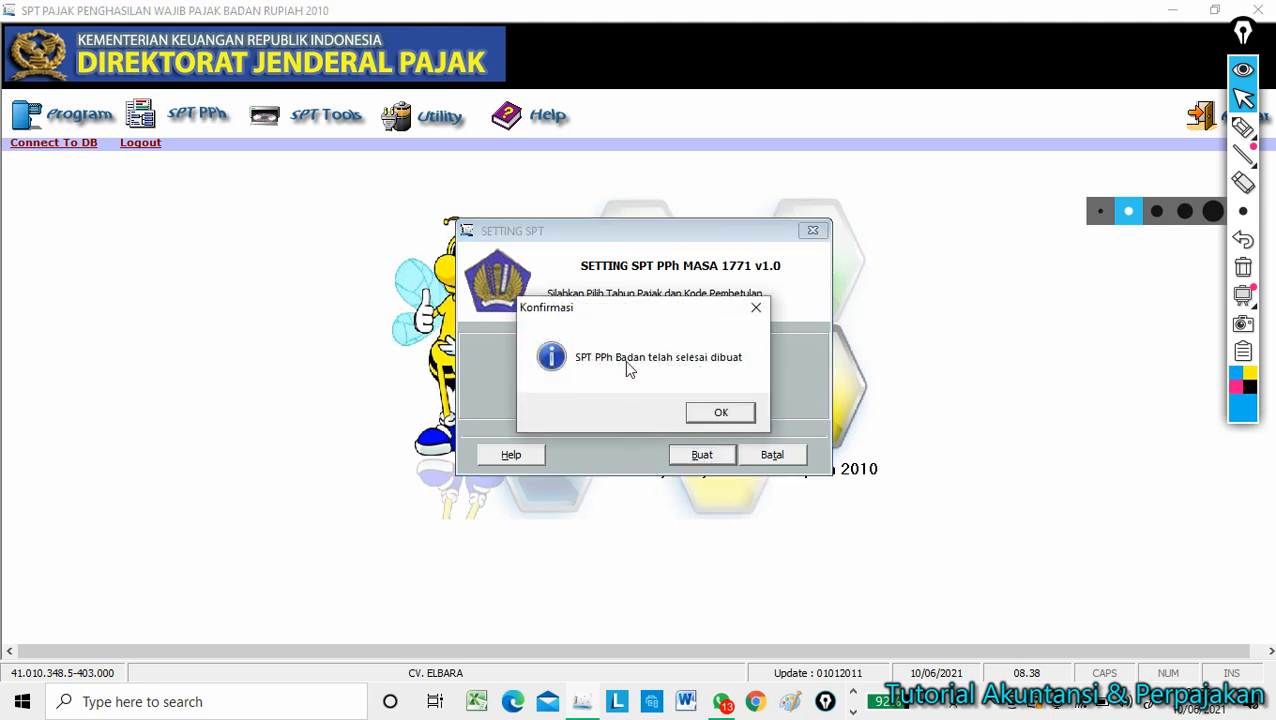
{"action": "left_click", "coordinate": [720, 416]}
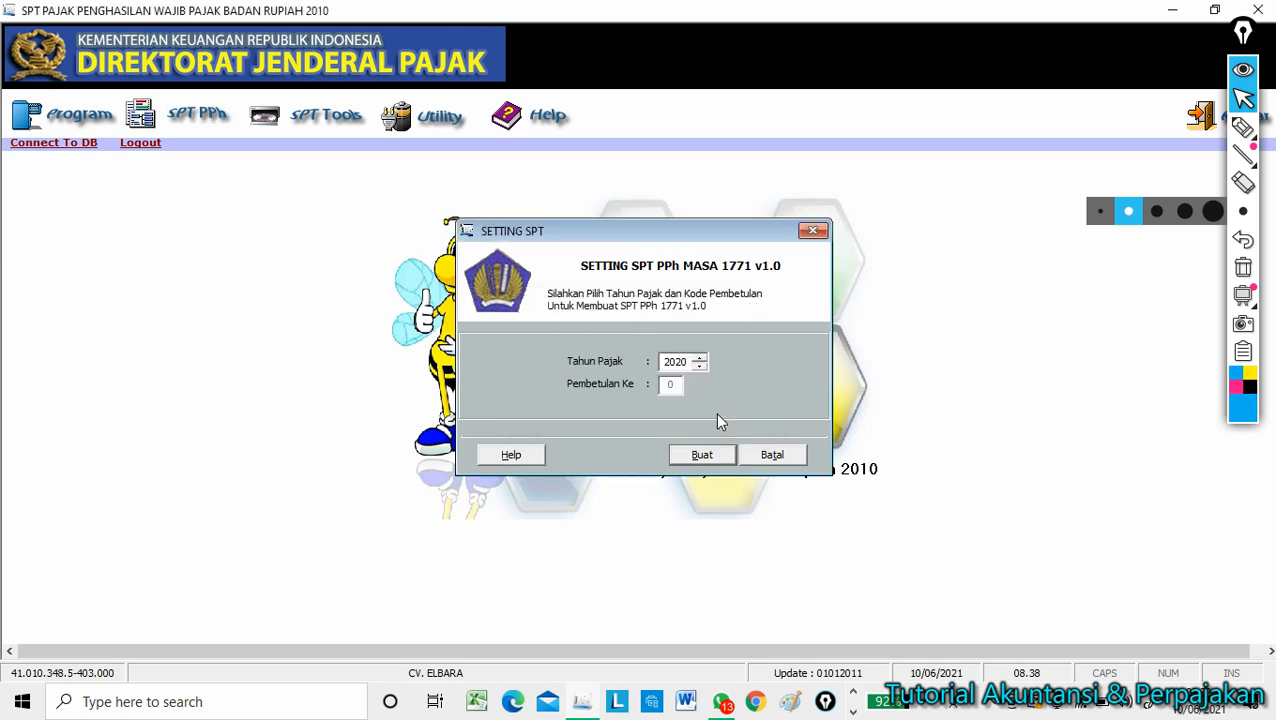
{"action": "left_click", "coordinate": [808, 233]}
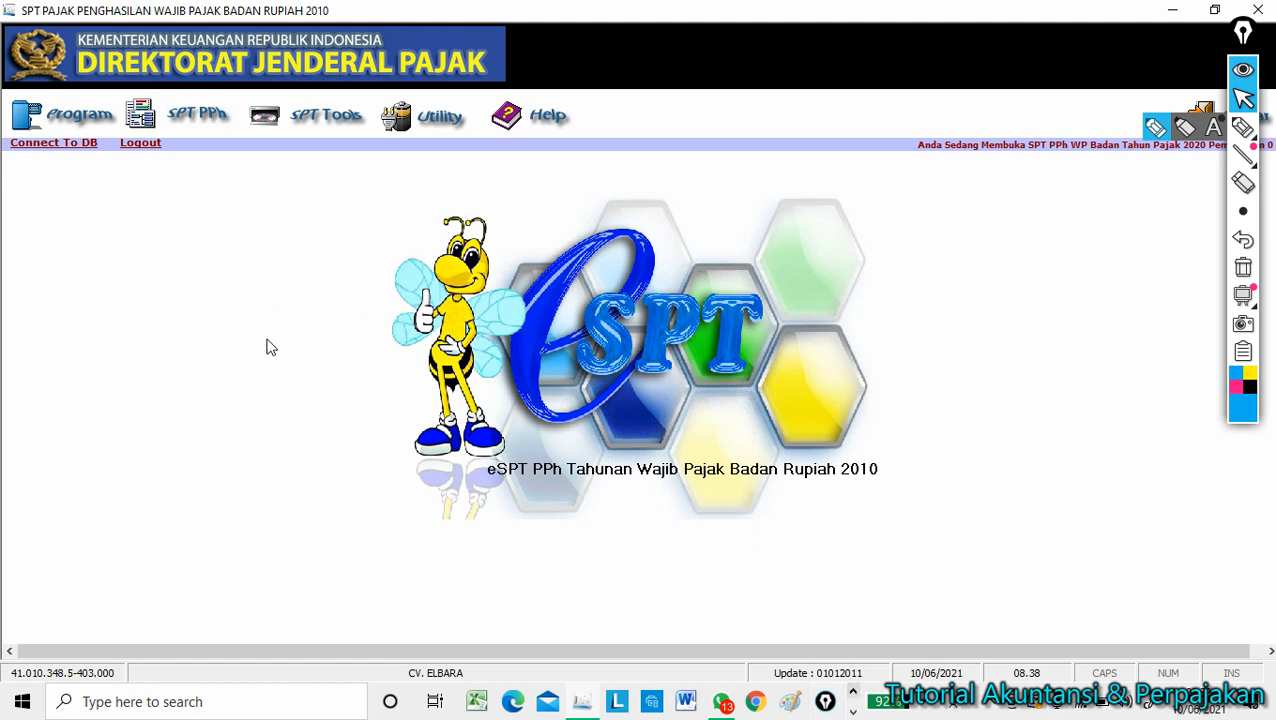
Reopen the existing 2020 SPT in BUKA SPT UNTUK DIEDIT KEMBALI / REVISI mode.
{"action": "left_click", "coordinate": [104, 118]}
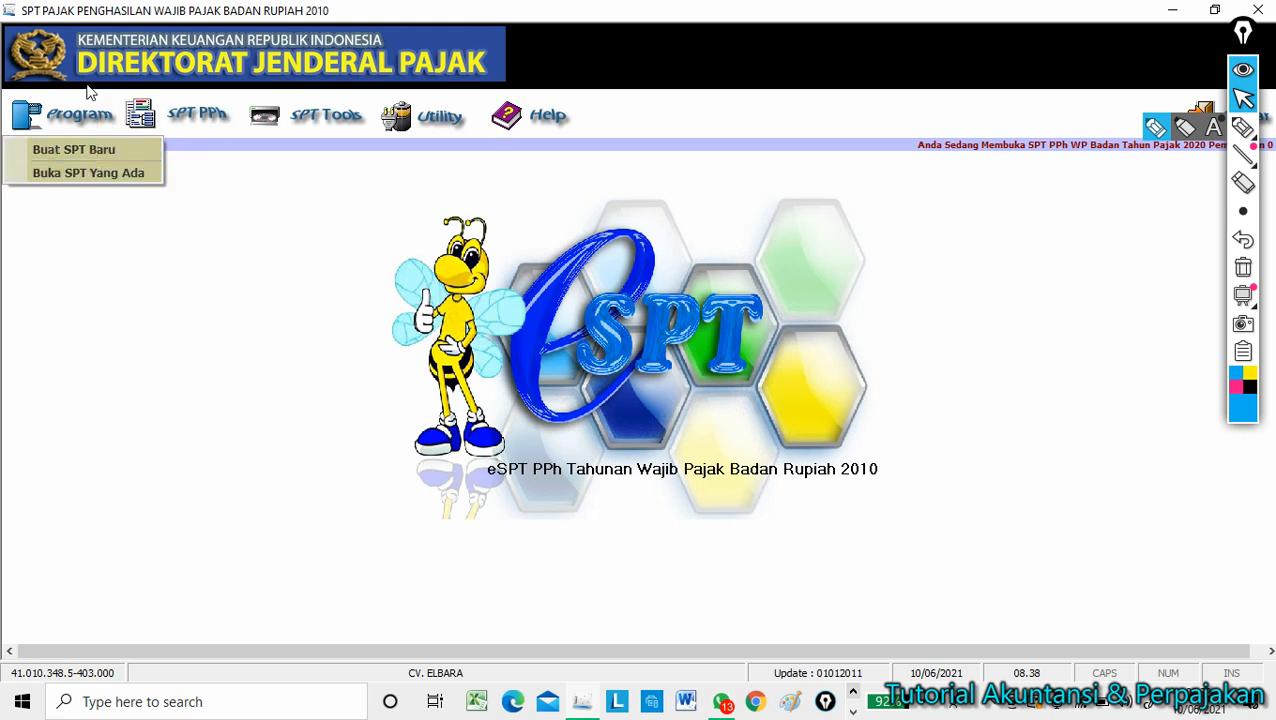
{"action": "left_click", "coordinate": [83, 117]}
{"action": "left_click", "coordinate": [80, 120]}
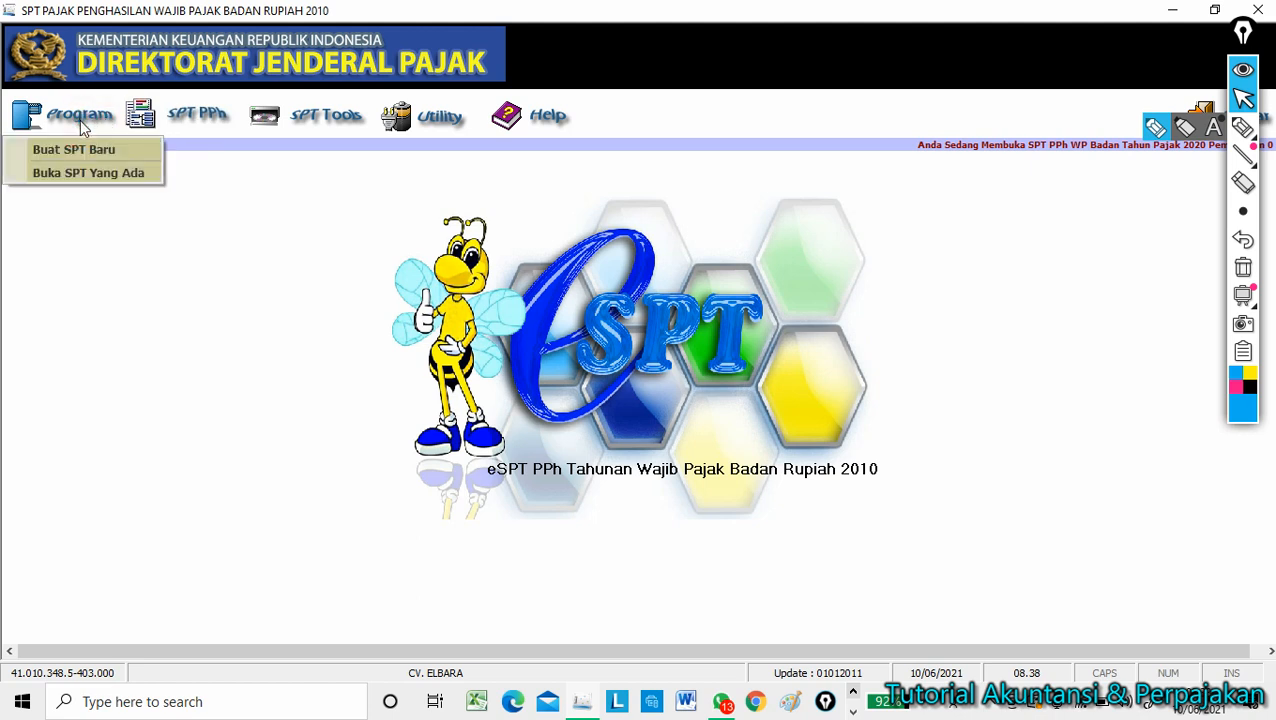
{"action": "left_click", "coordinate": [82, 175]}
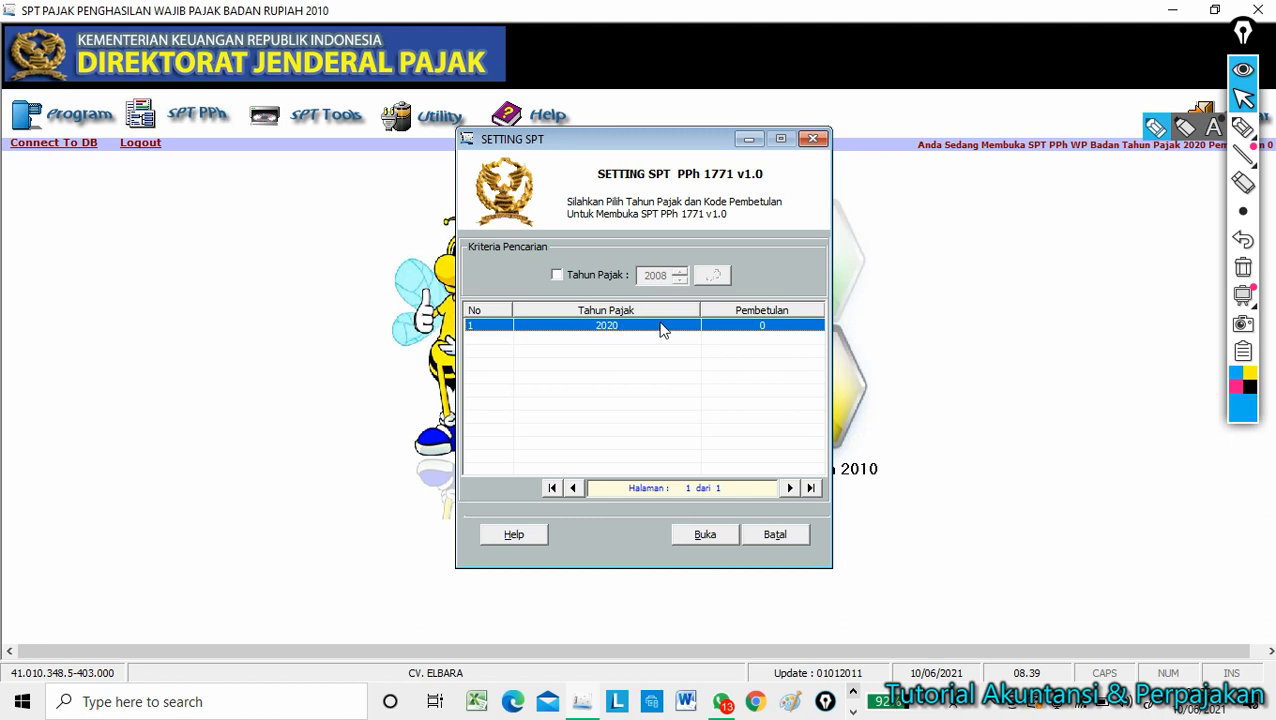
{"action": "left_click", "coordinate": [700, 537]}
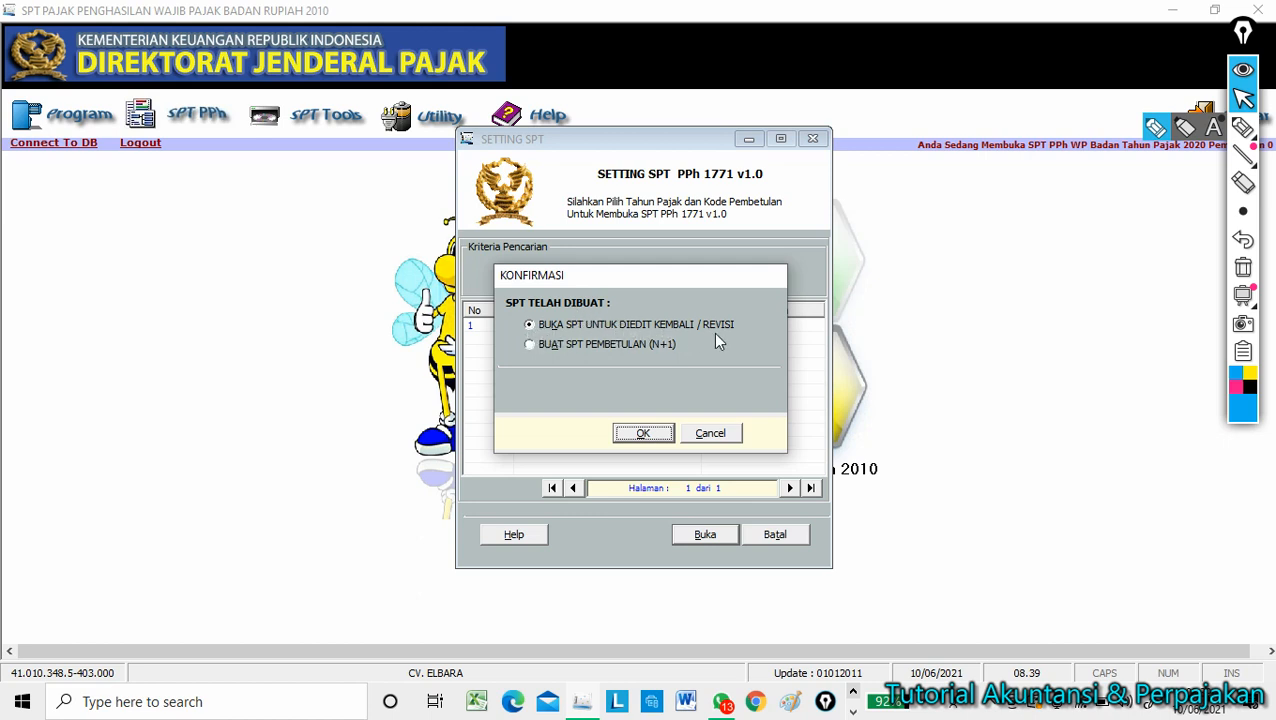
{"action": "left_click", "coordinate": [530, 325]}
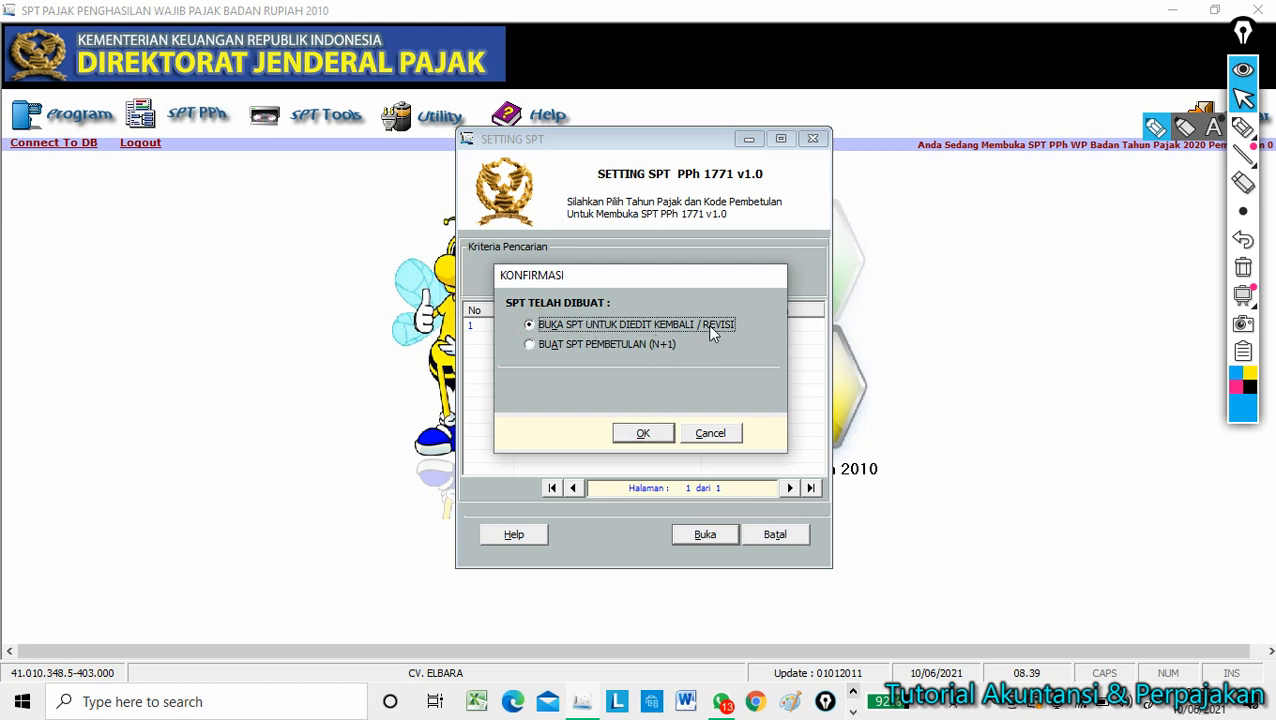
{"action": "left_click", "coordinate": [643, 437]}
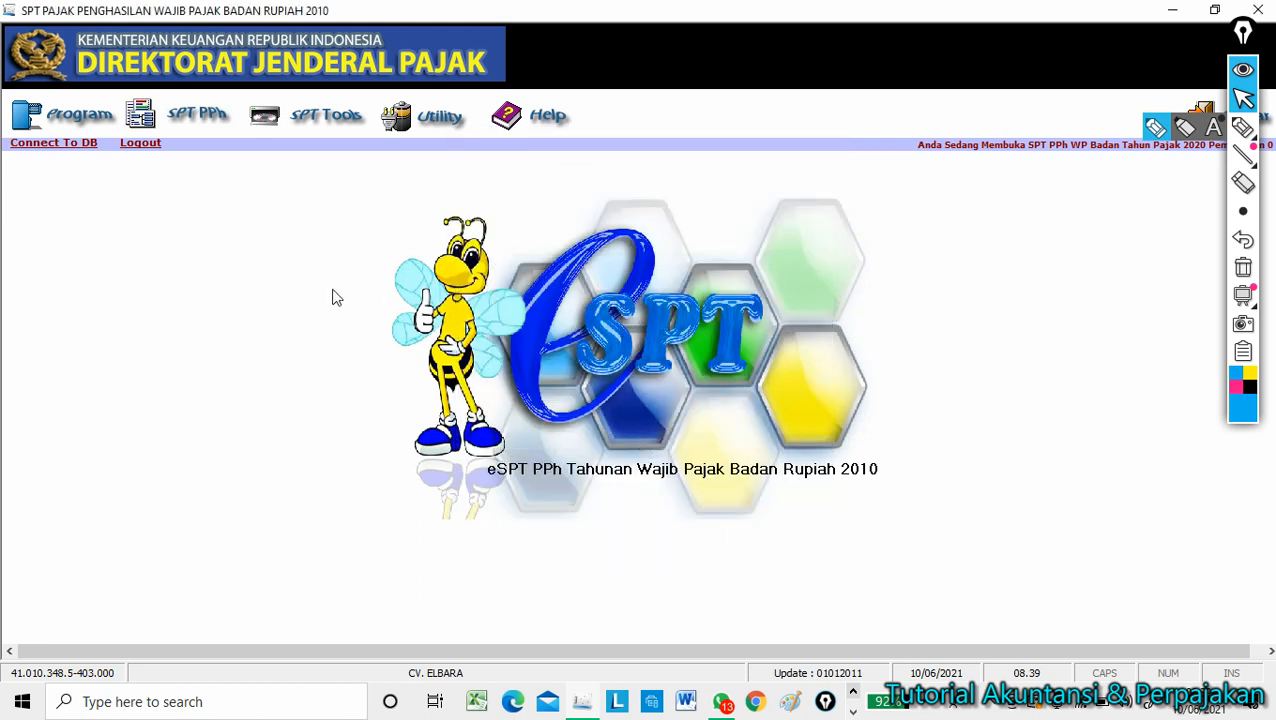
Browse the Program and SPT PPh menus to view the forms, Lampiran Khusus and payment items.
{"action": "left_click", "coordinate": [76, 116]}
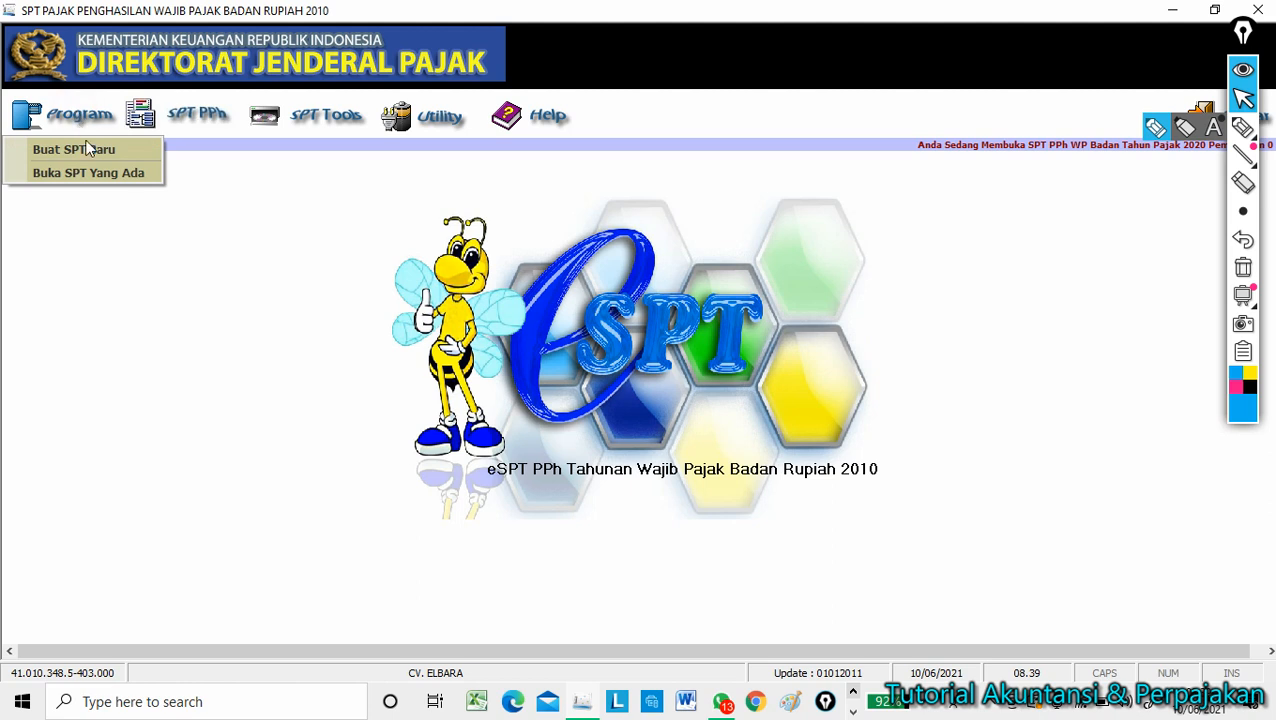
{"action": "left_click", "coordinate": [193, 118]}
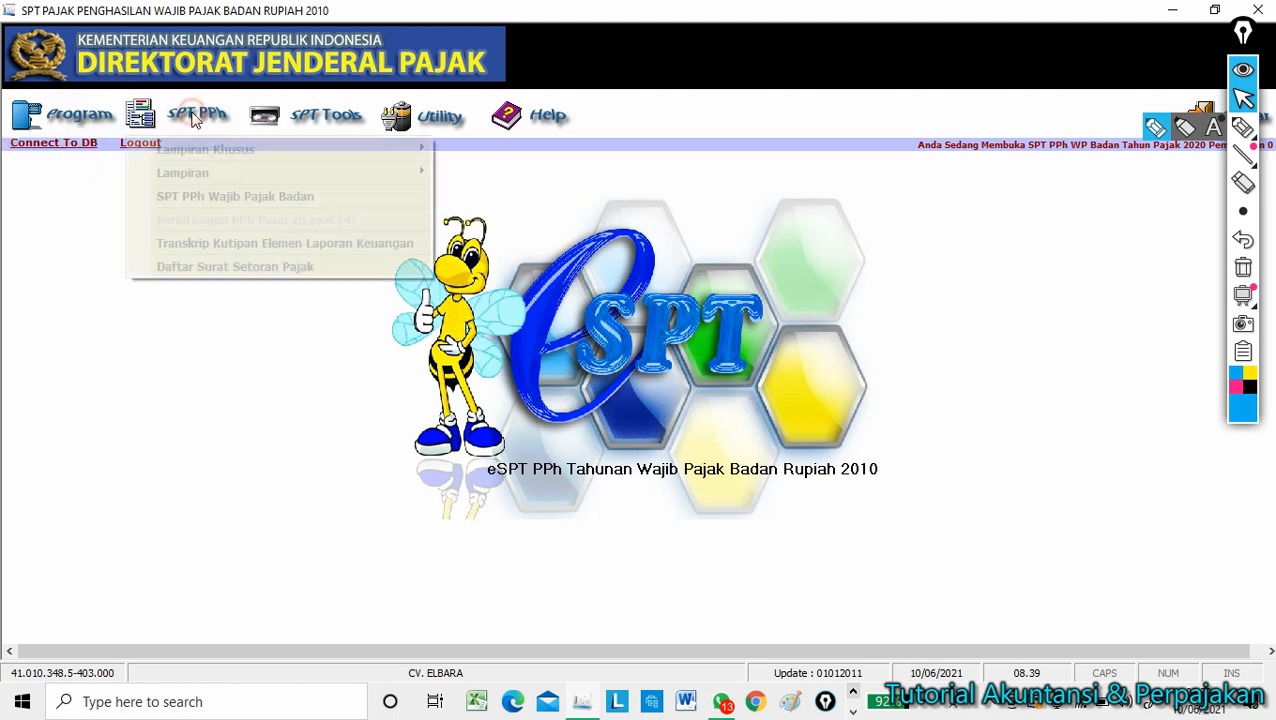
{"action": "left_click", "coordinate": [93, 113]}
{"action": "left_click", "coordinate": [200, 118]}
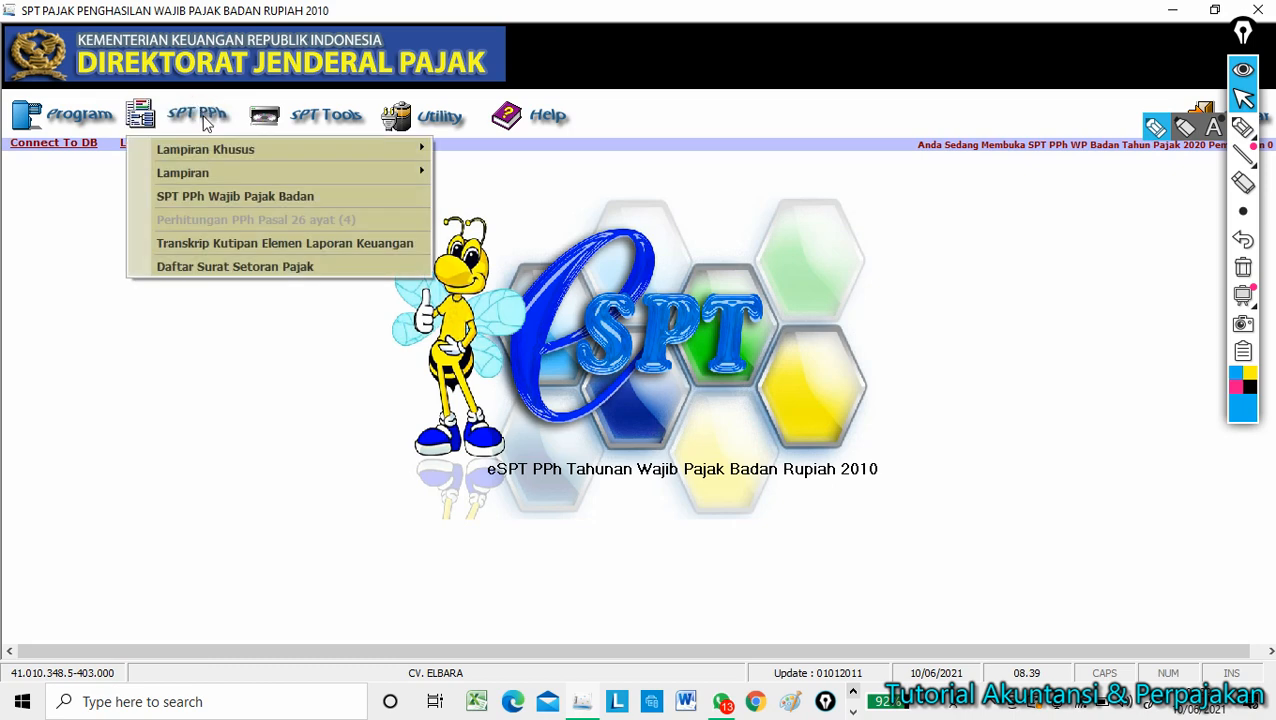
{"action": "mouse_move", "coordinate": [209, 153]}
Show the SPT Tools menu with Hapus SPT, Menu Cetakan and Lapor Data SPT ke KPP.
{"action": "left_click", "coordinate": [320, 118]}
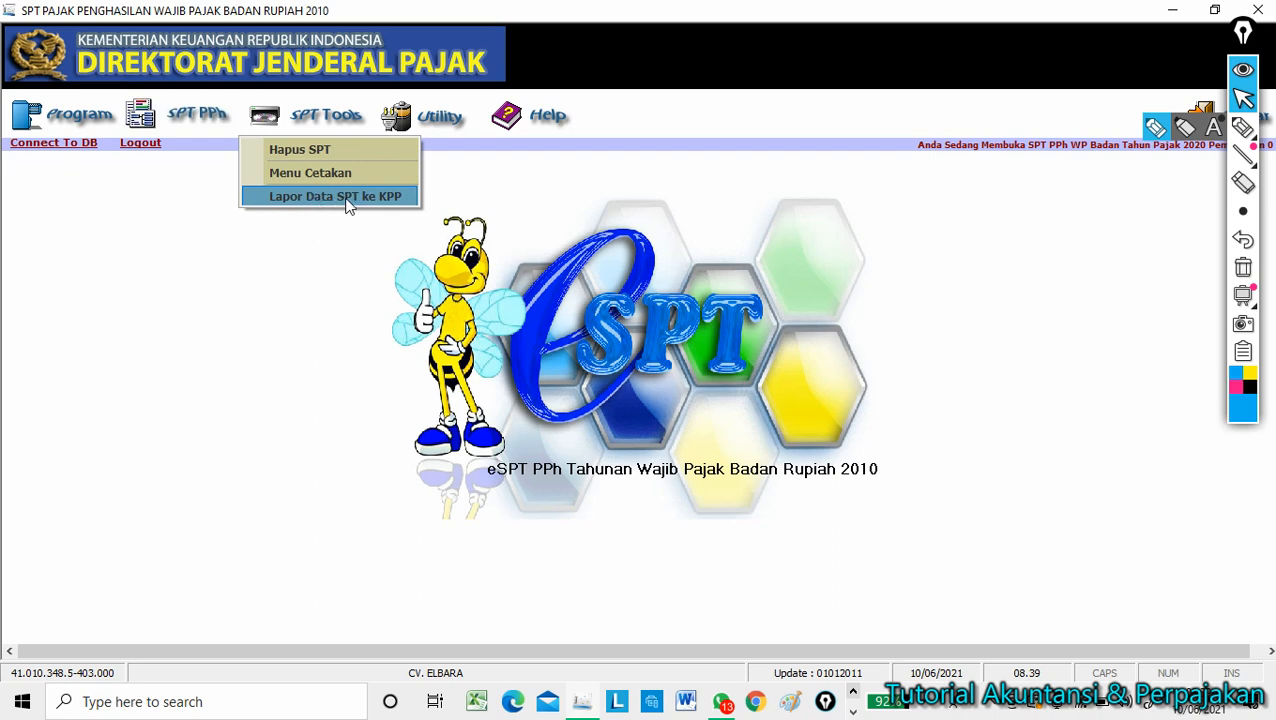
View the Utility menu items, then close it without choosing anything.
{"action": "left_click", "coordinate": [437, 120]}
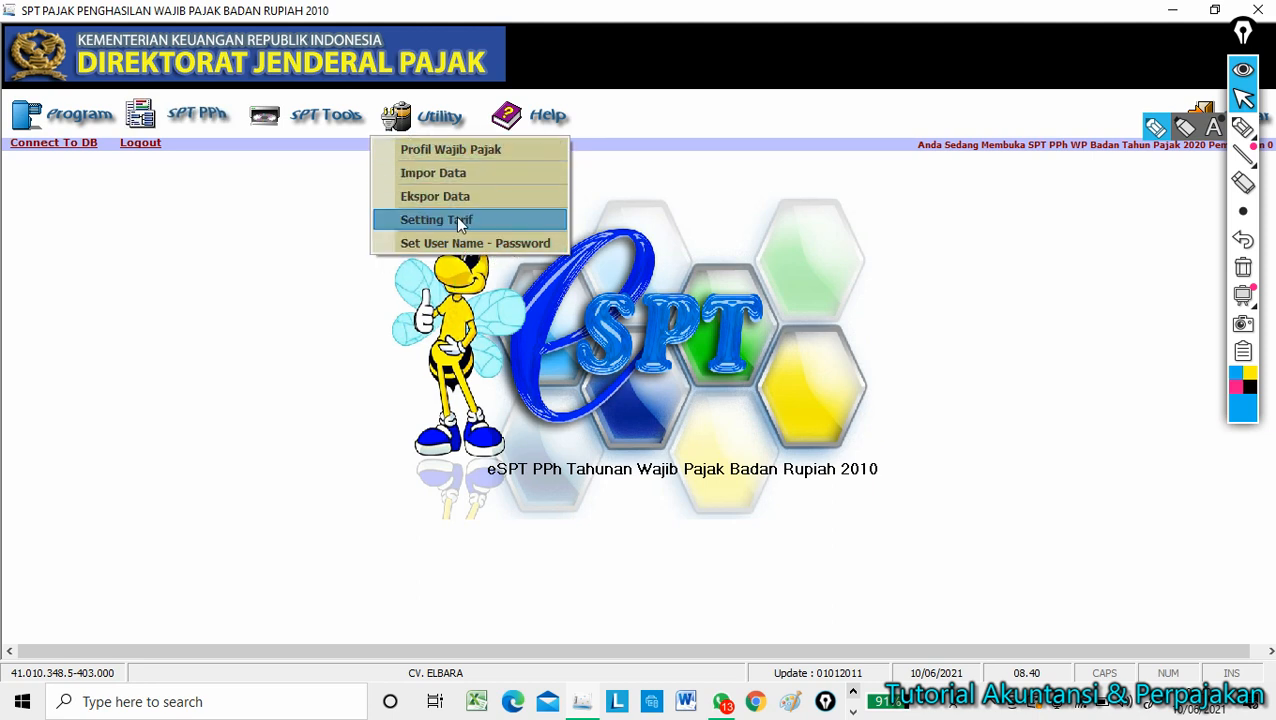
{"action": "left_click", "coordinate": [314, 362]}
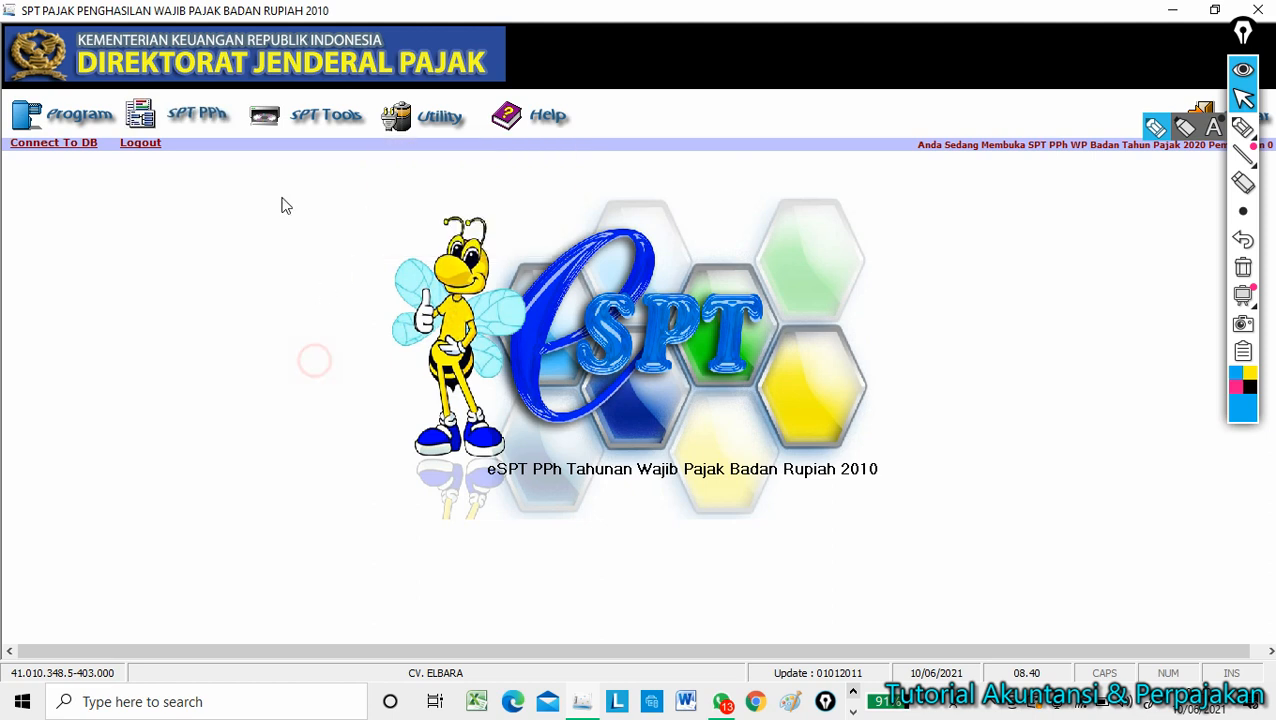
Minimize e-SPT and open LAPORAN LABA NERACA from the 11-10 JUN 2021 BLM folder.
{"action": "left_click", "coordinate": [1175, 12]}
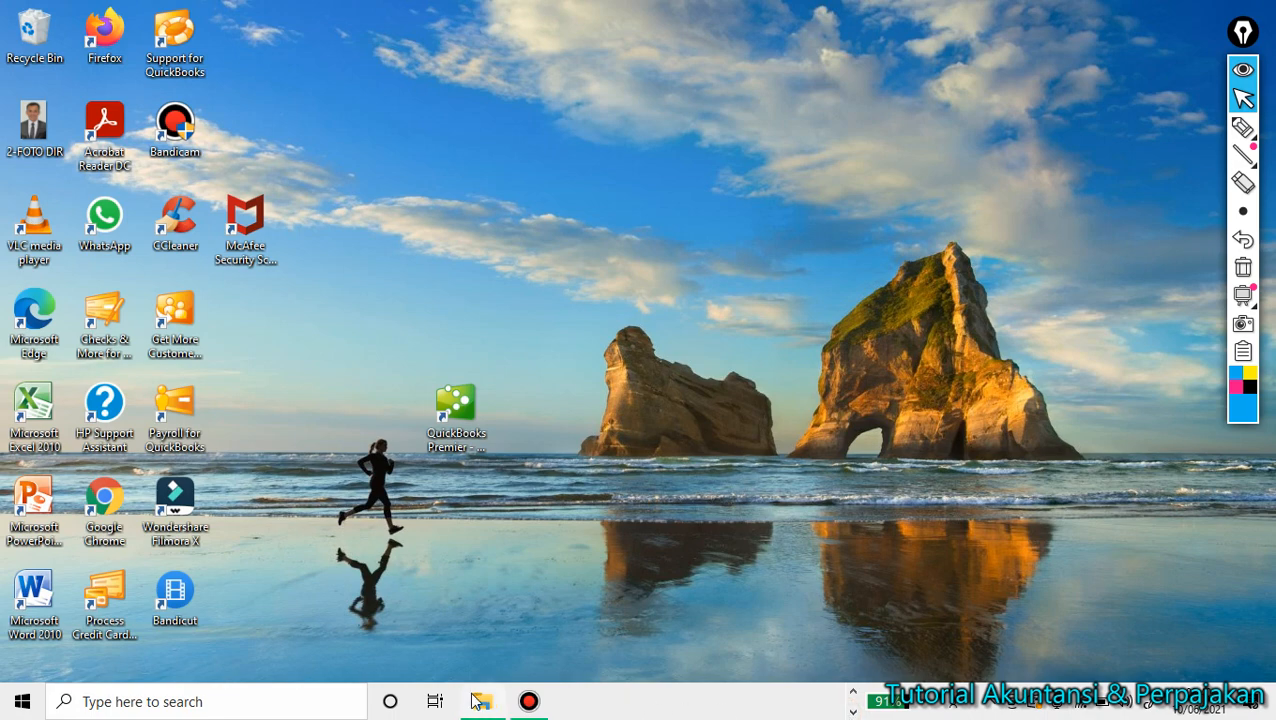
{"action": "left_click", "coordinate": [483, 703]}
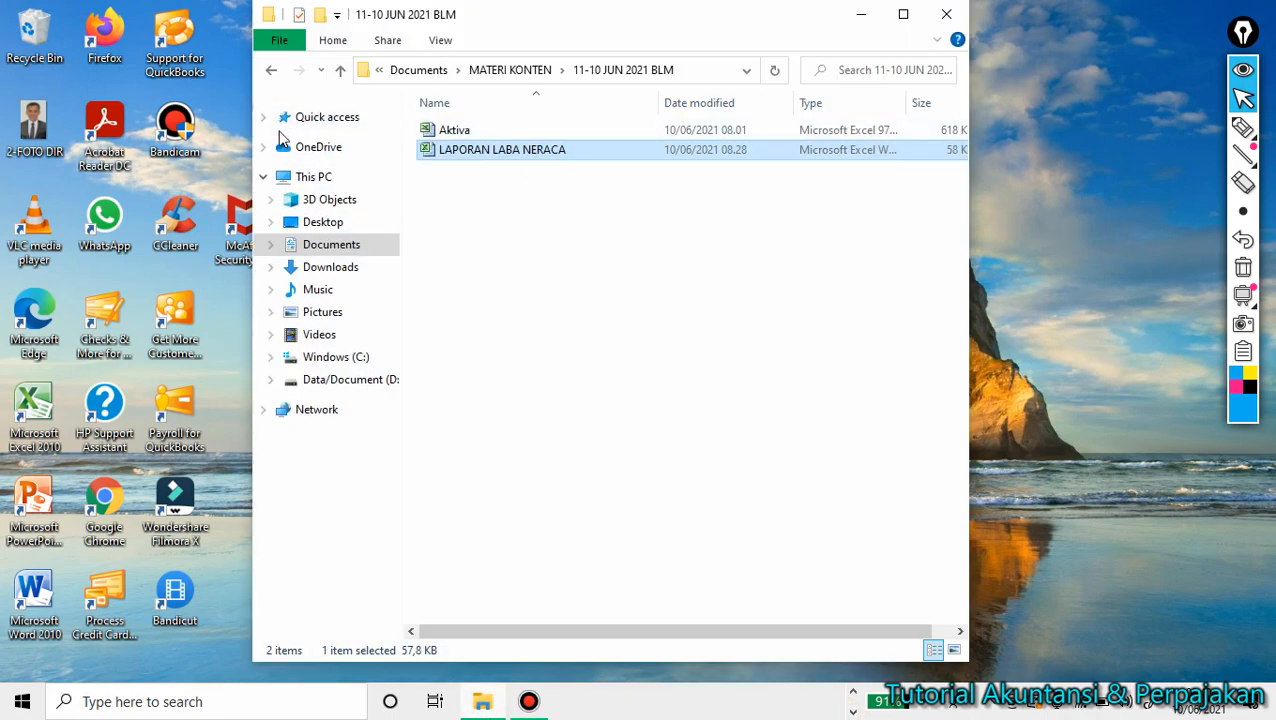
{"action": "left_click", "coordinate": [470, 133]}
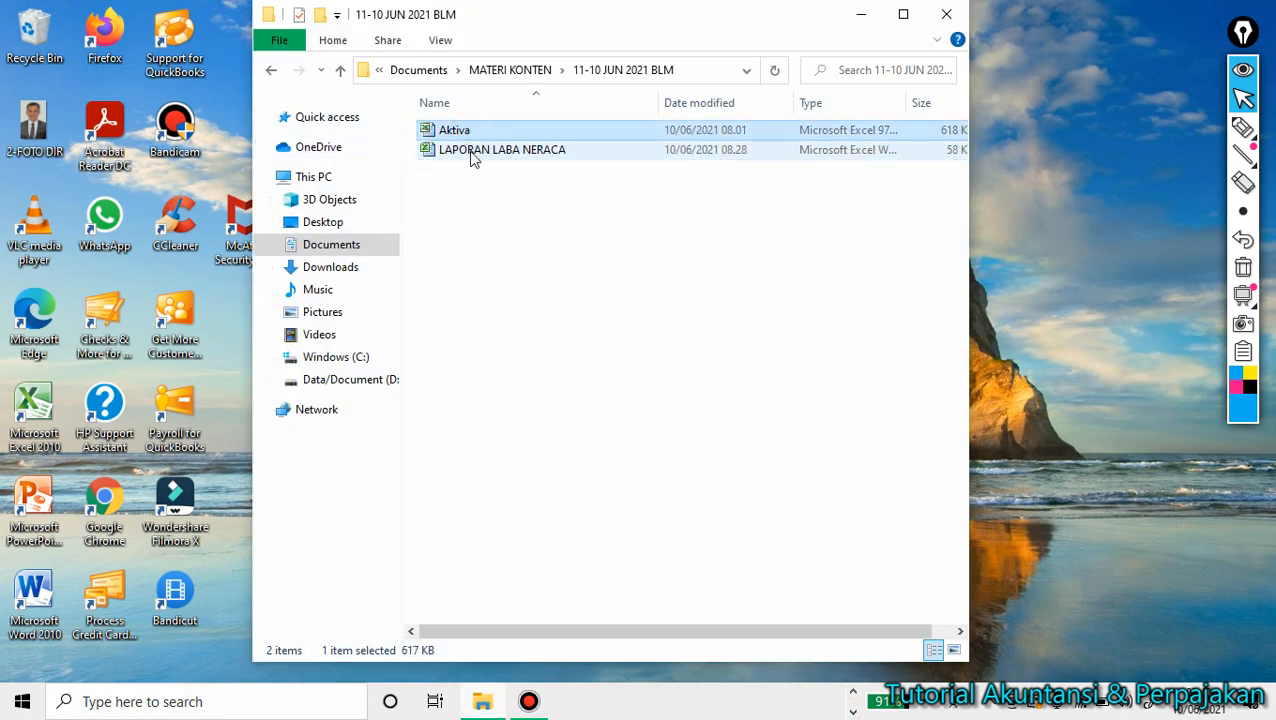
{"action": "left_click", "coordinate": [474, 157]}
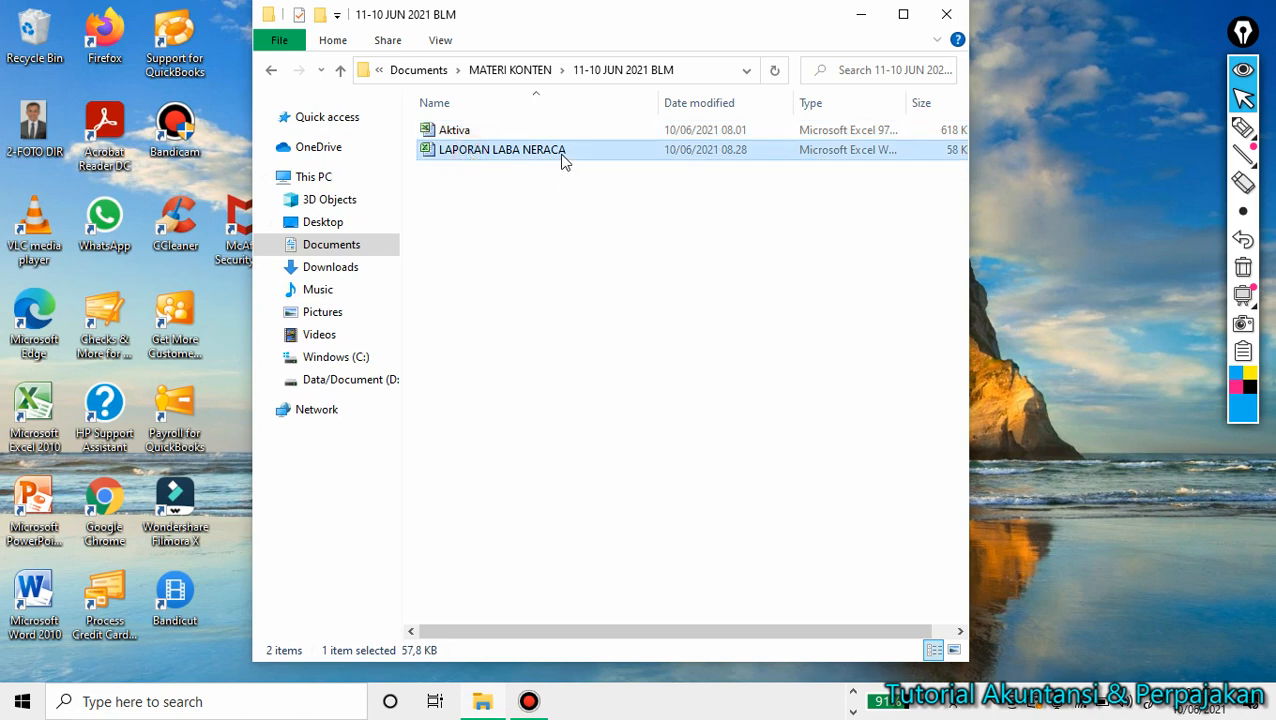
{"action": "left_click", "coordinate": [505, 259]}
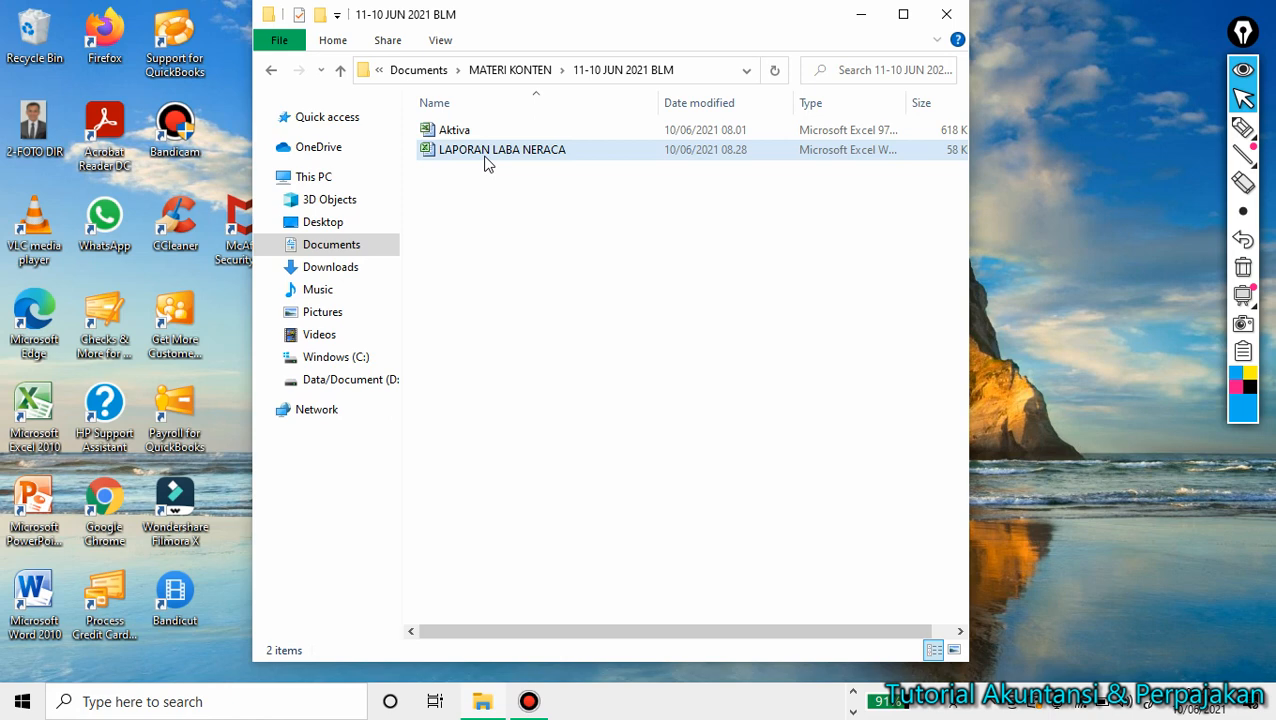
{"action": "double_click", "coordinate": [486, 158]}
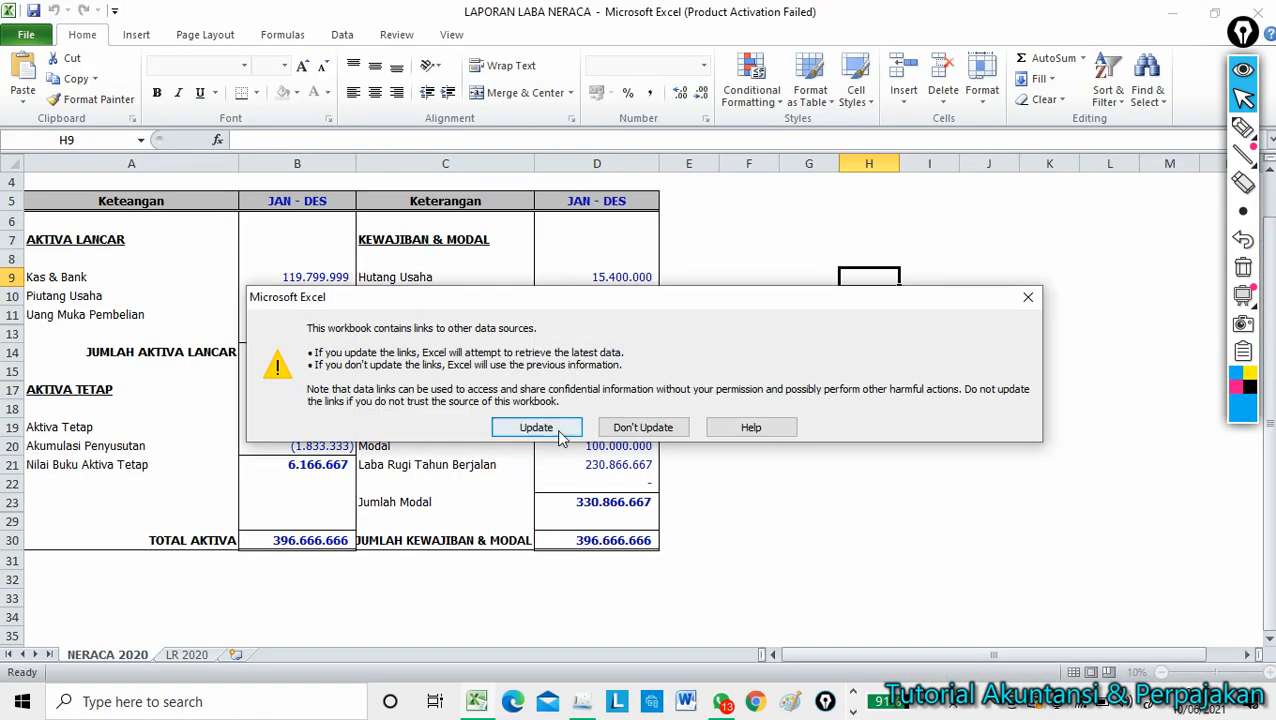
Update the external links so NERACA 2020 balances at 396.666.666.
{"action": "left_click", "coordinate": [537, 427]}
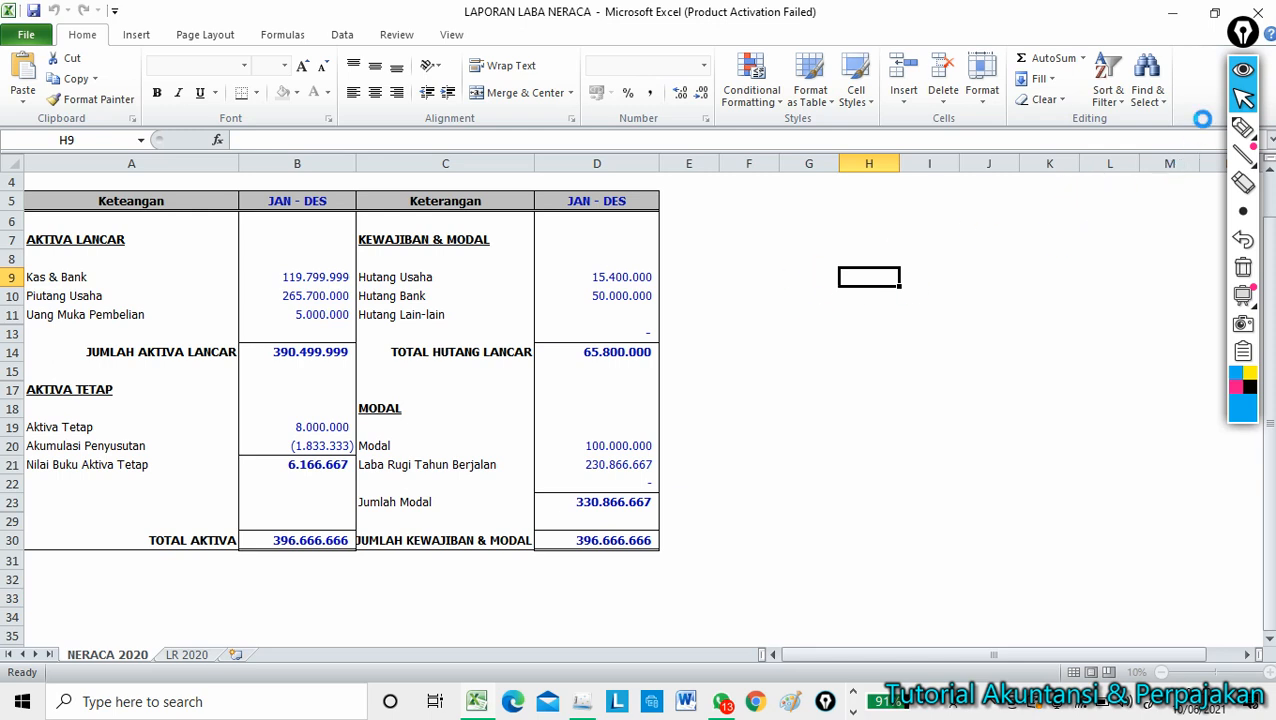
{"action": "left_click", "coordinate": [1243, 68]}
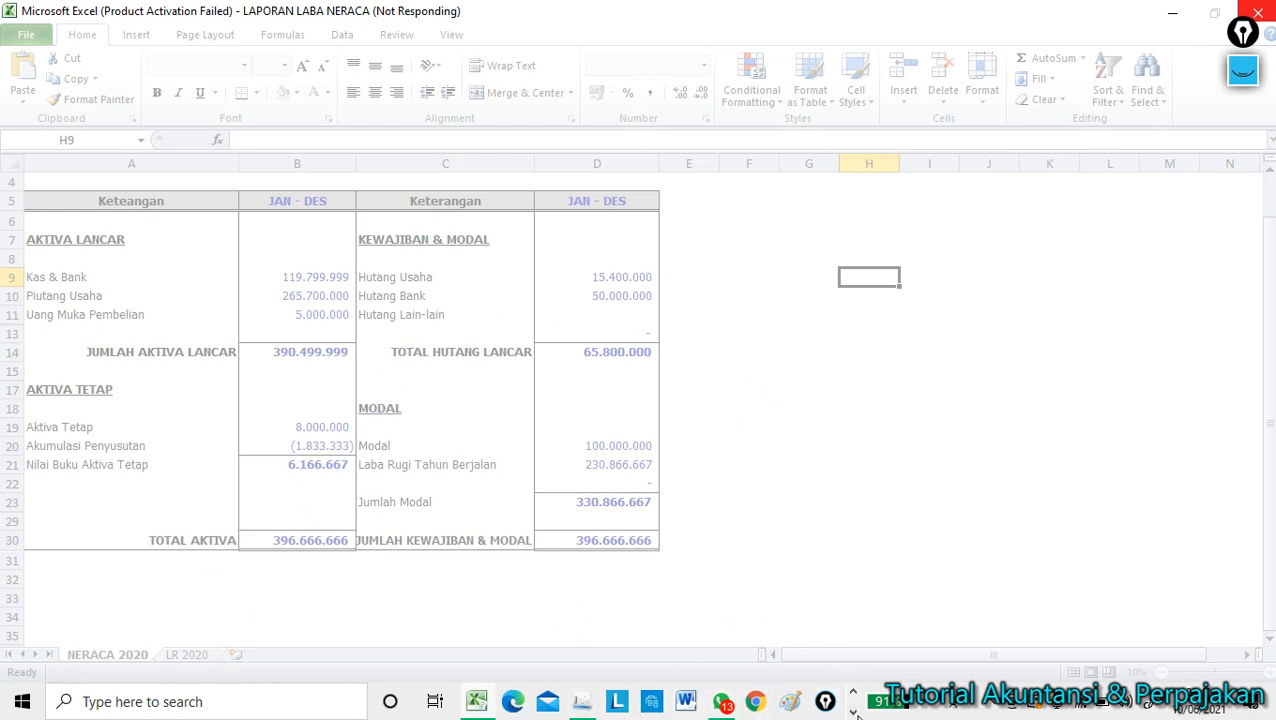
{"action": "left_click", "coordinate": [484, 701]}
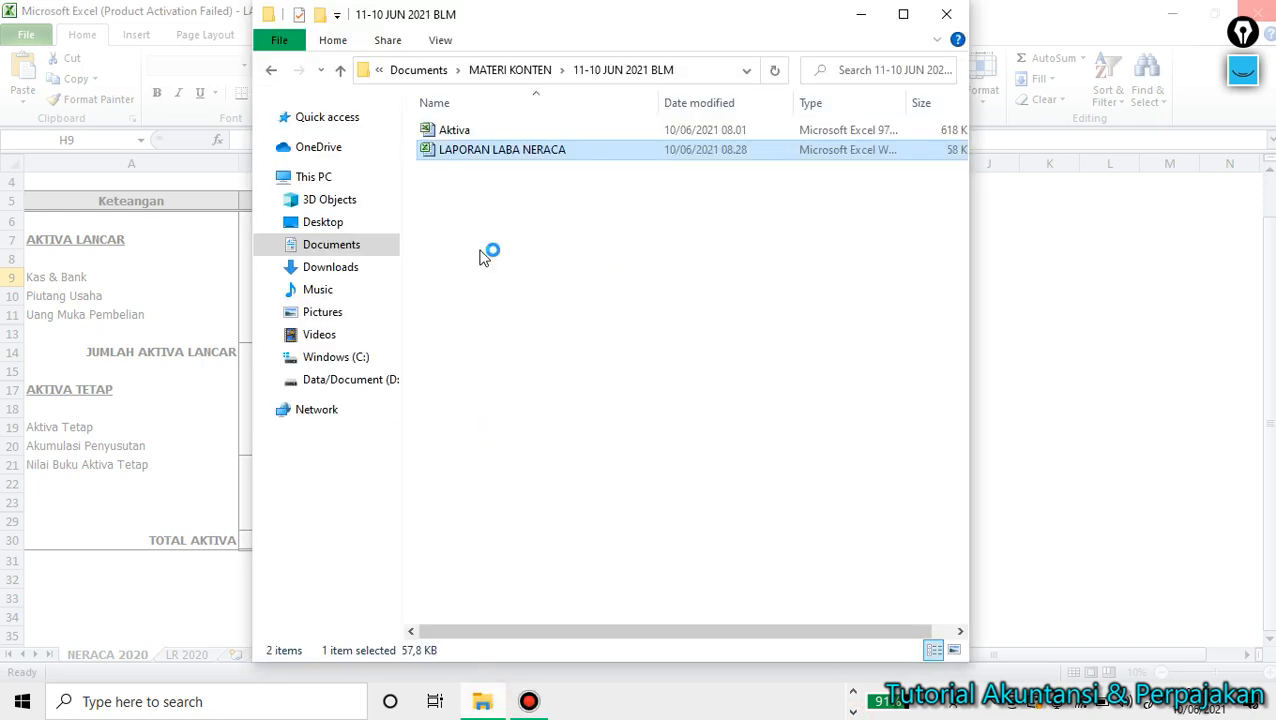
{"action": "left_click", "coordinate": [461, 133]}
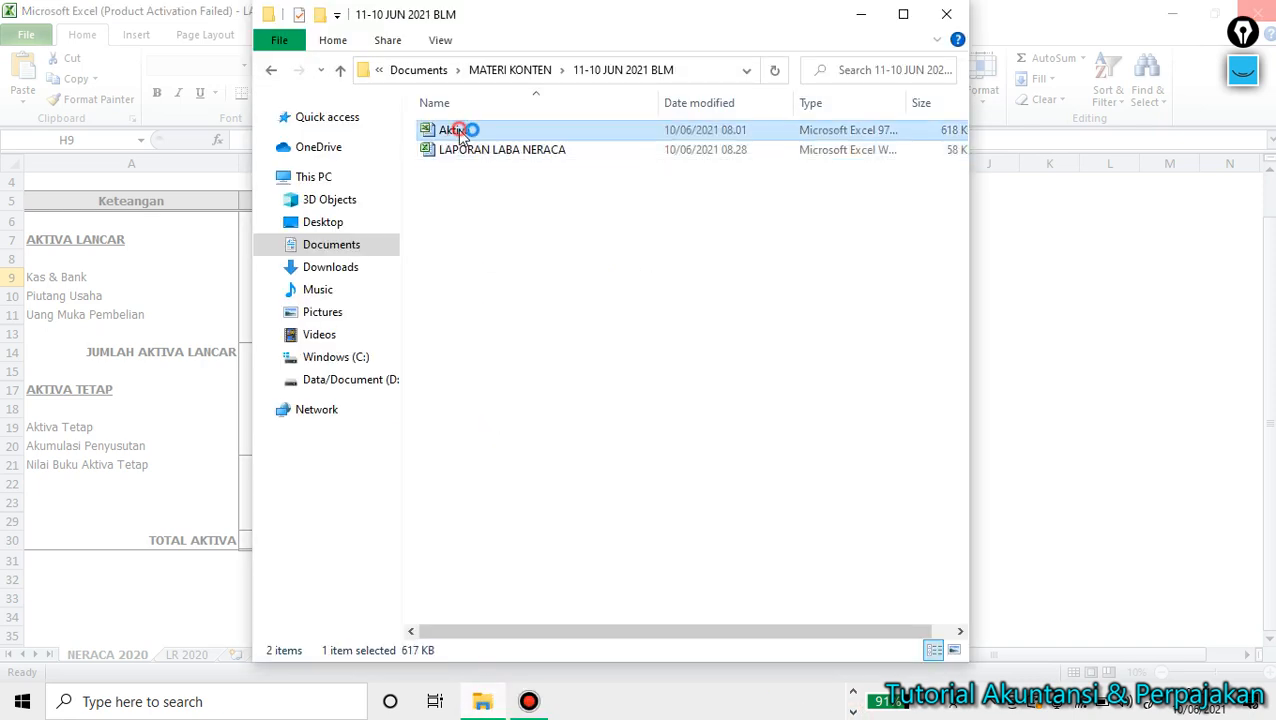
{"action": "double_click", "coordinate": [461, 133]}
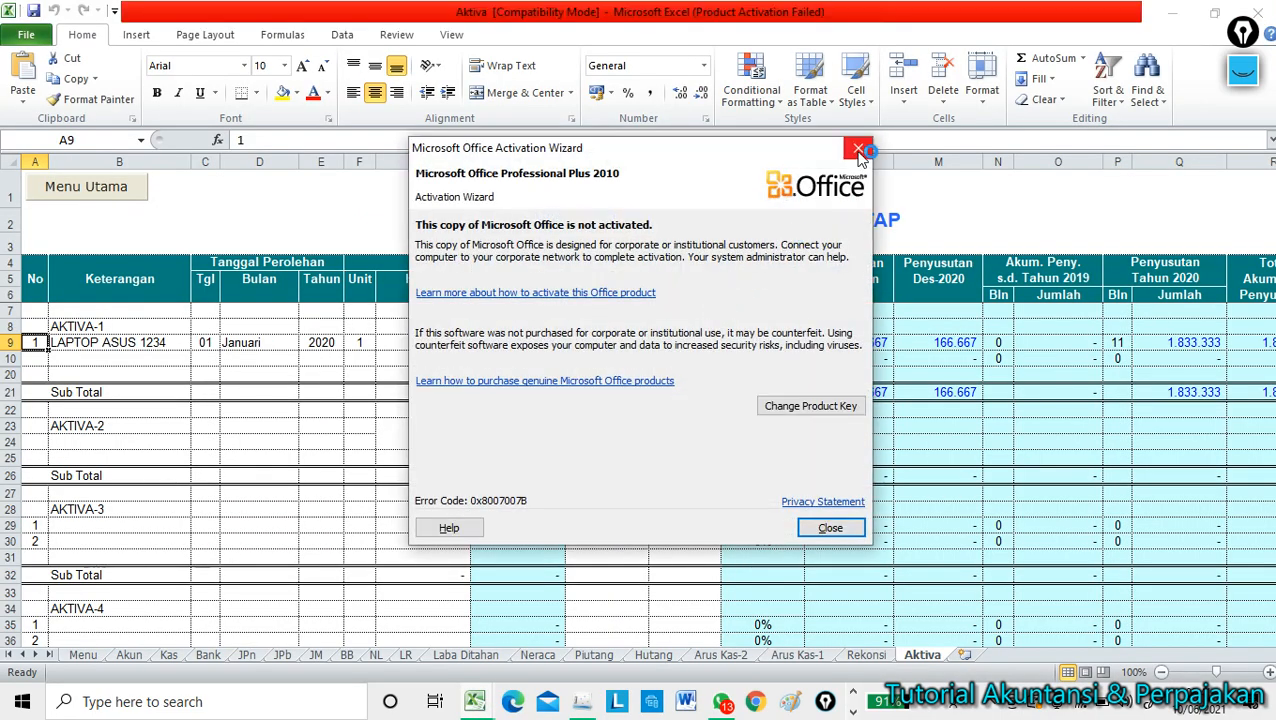
{"action": "left_click", "coordinate": [859, 150]}
{"action": "left_click", "coordinate": [617, 204]}
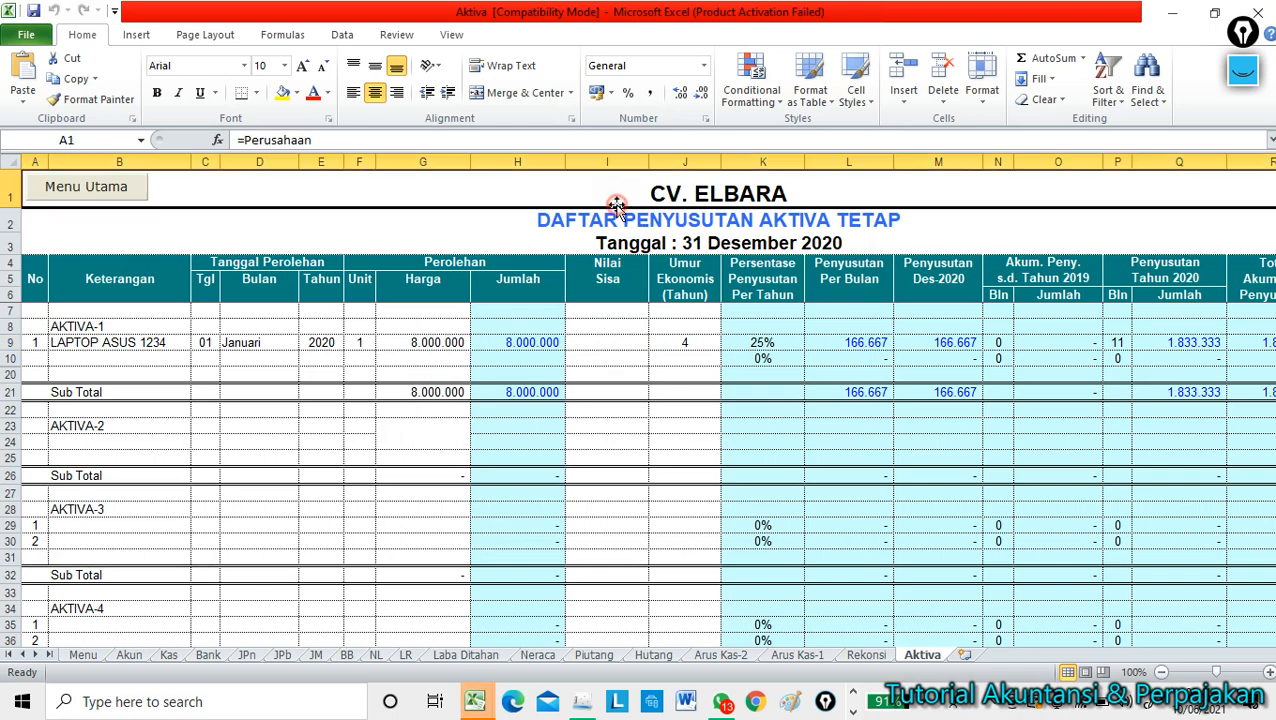
{"action": "left_click", "coordinate": [564, 218]}
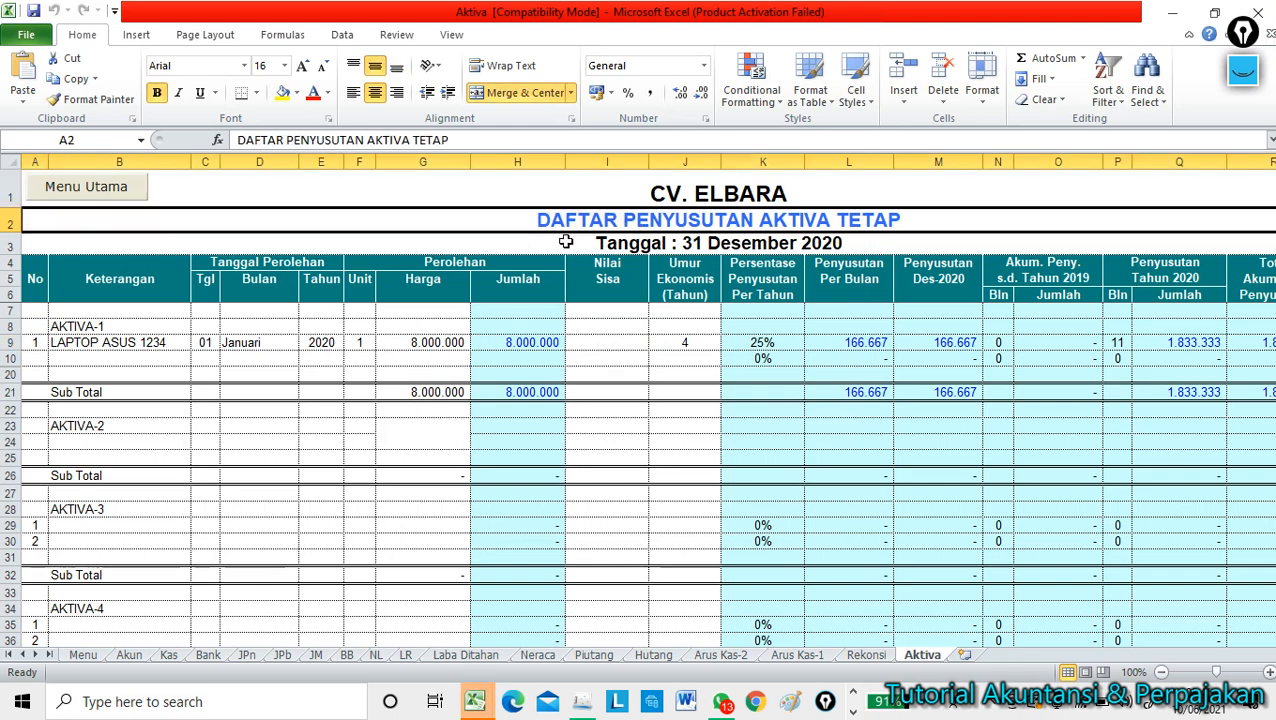
{"action": "left_click", "coordinate": [565, 241]}
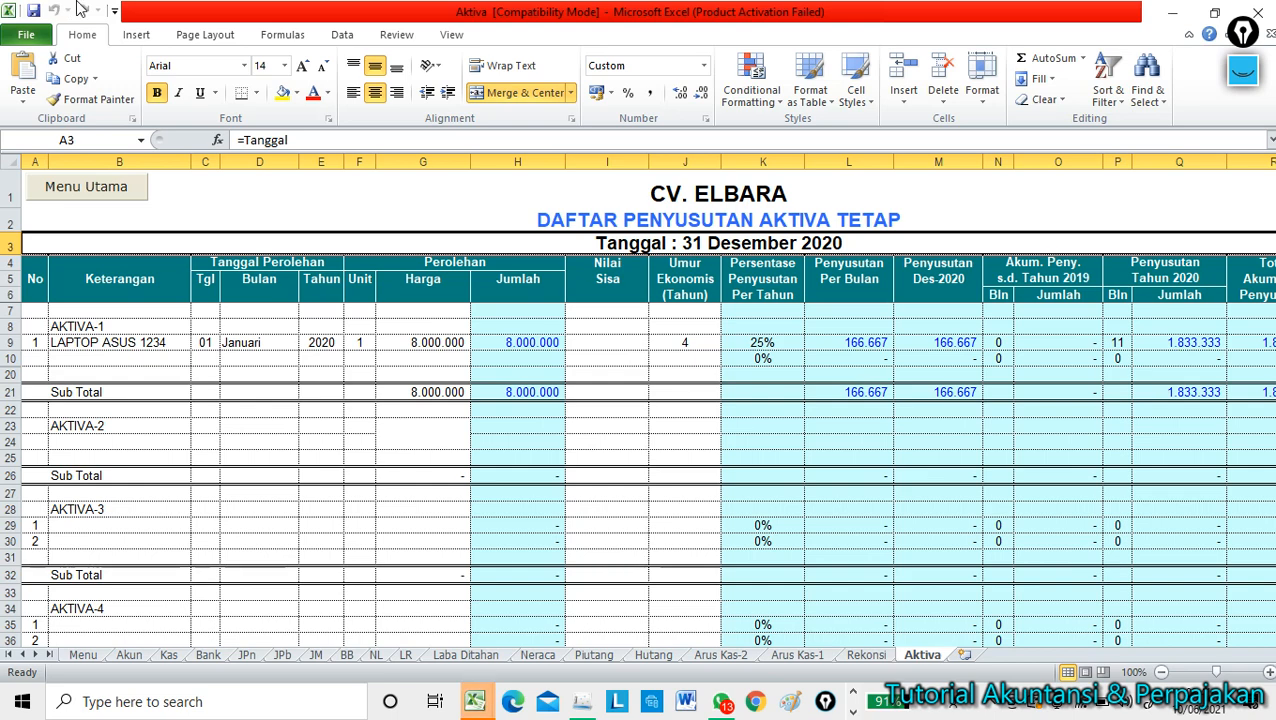
{"action": "left_click", "coordinate": [227, 374]}
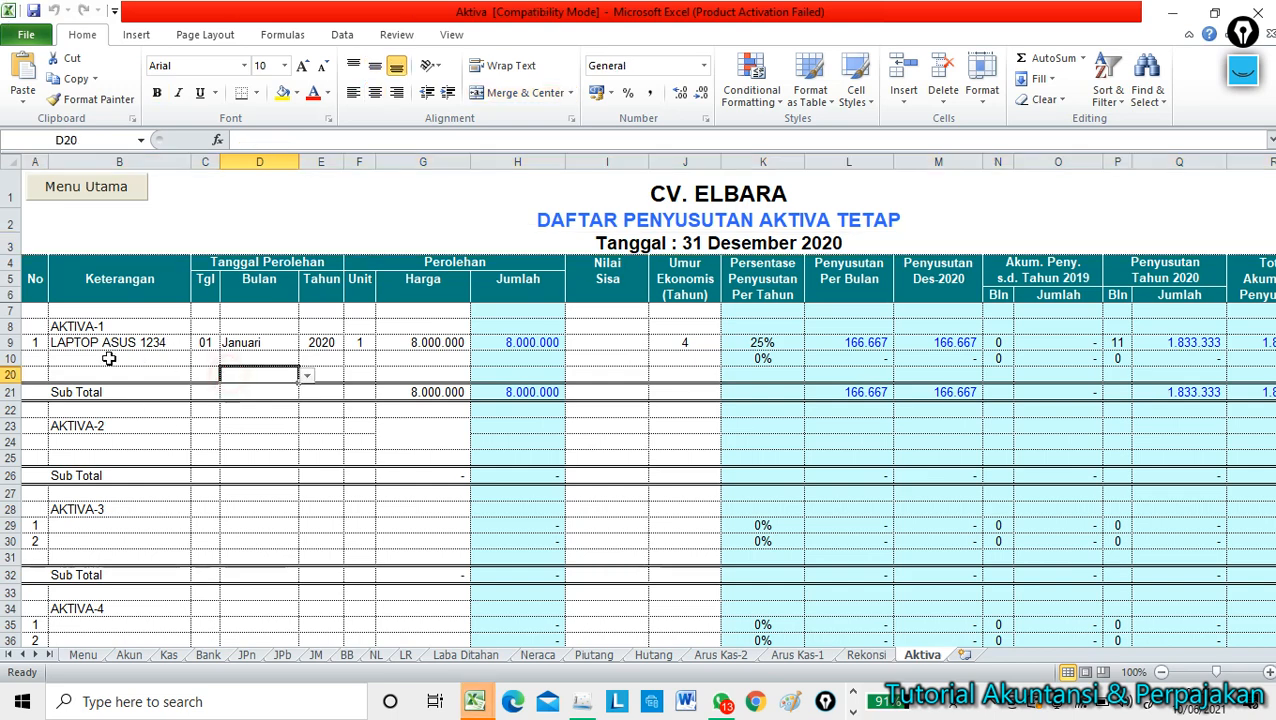
{"action": "left_click", "coordinate": [95, 345]}
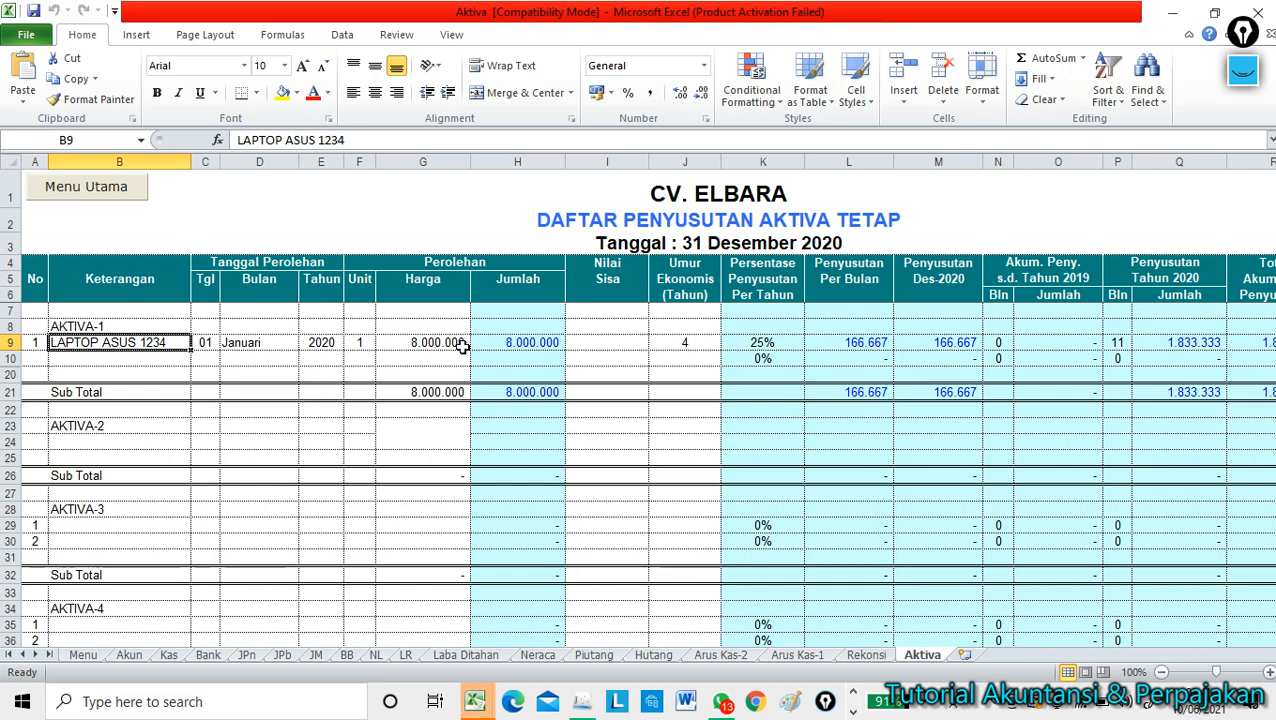
{"action": "left_click", "coordinate": [707, 342]}
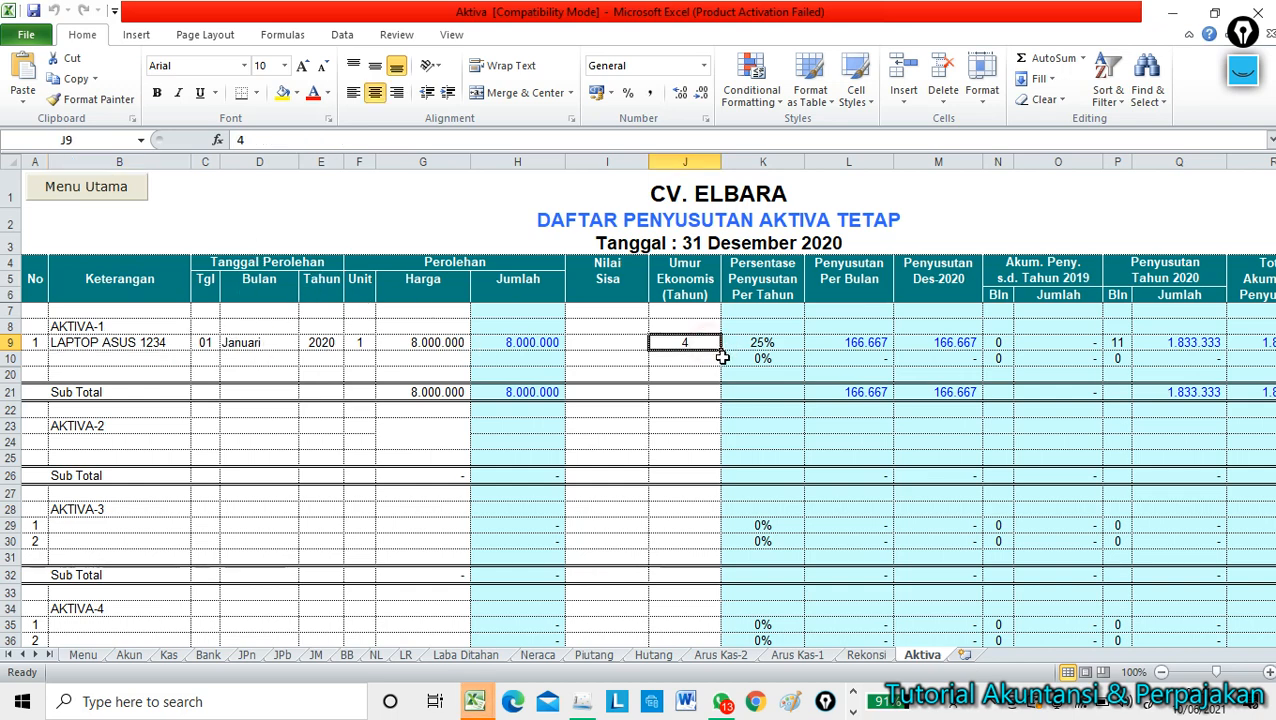
{"action": "key", "text": "Right"}
{"action": "key", "text": "Right"}
{"action": "key", "text": "Right"}
{"action": "key", "text": "Right"}
{"action": "key", "text": "Right"}
{"action": "key", "text": "Right"}
{"action": "key", "text": "Right"}
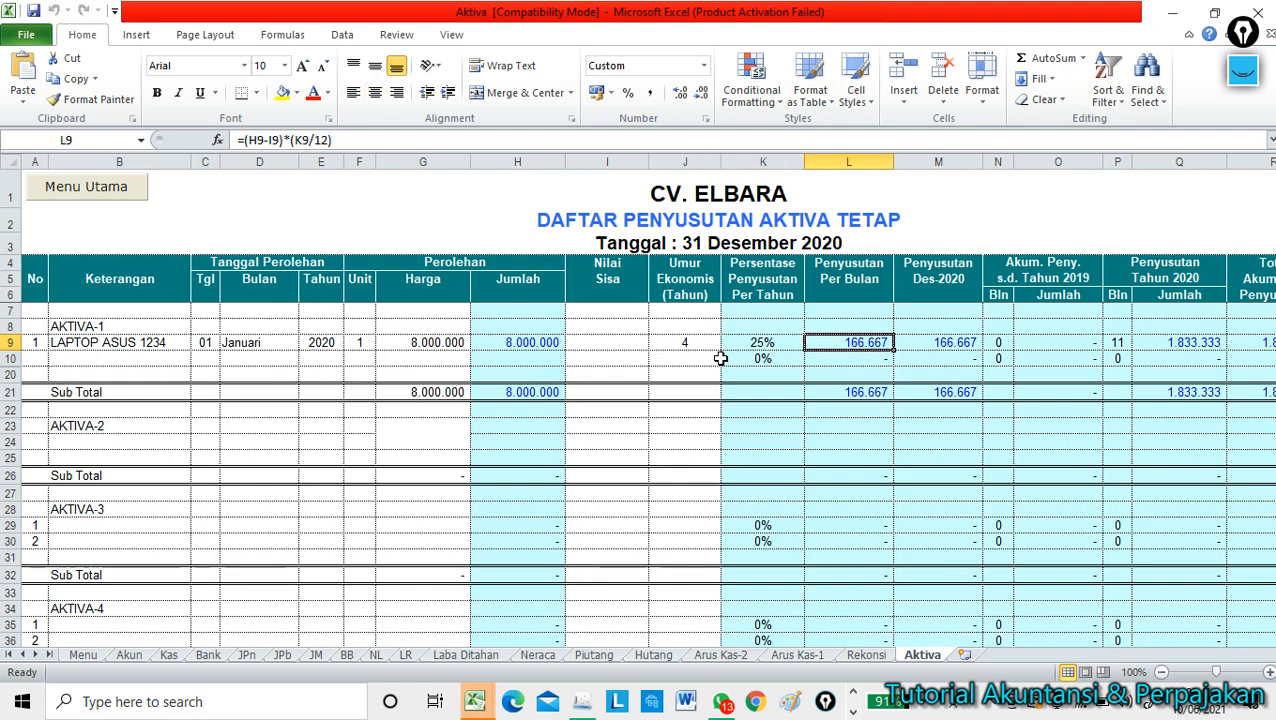
{"action": "key", "text": "Right"}
{"action": "key", "text": "Right"}
{"action": "key", "text": "Right"}
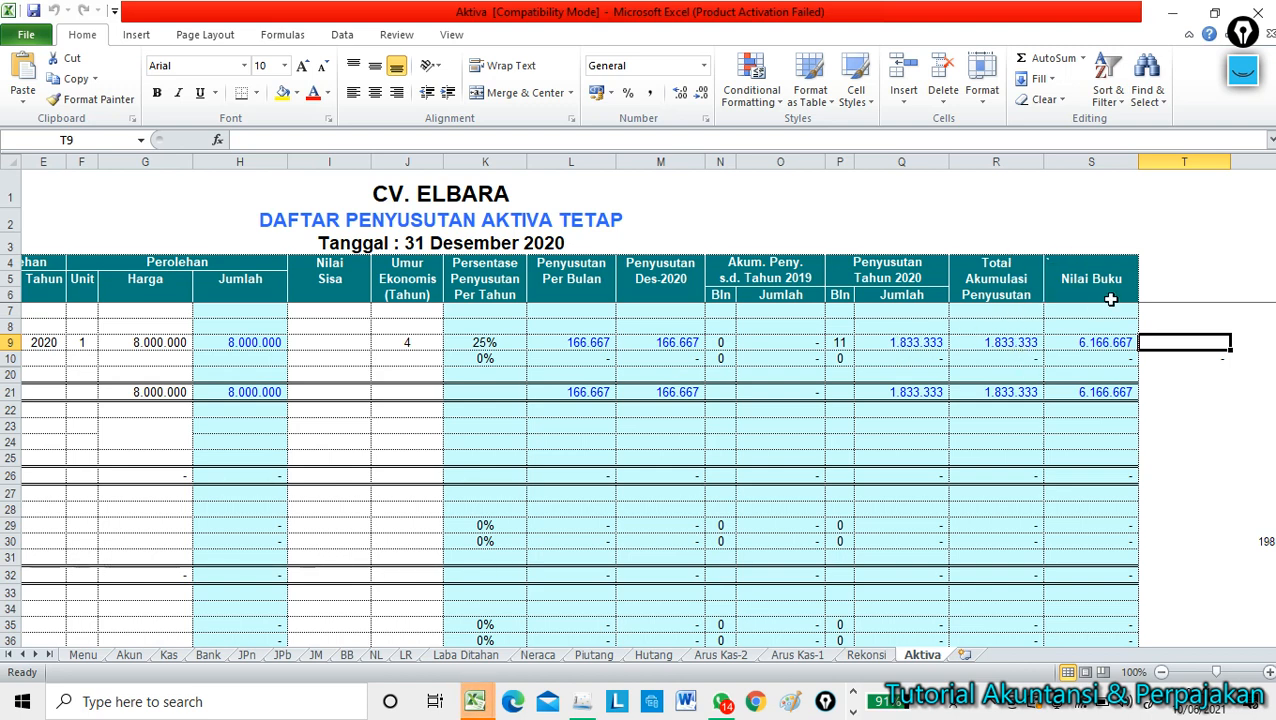
{"action": "left_click", "coordinate": [979, 344]}
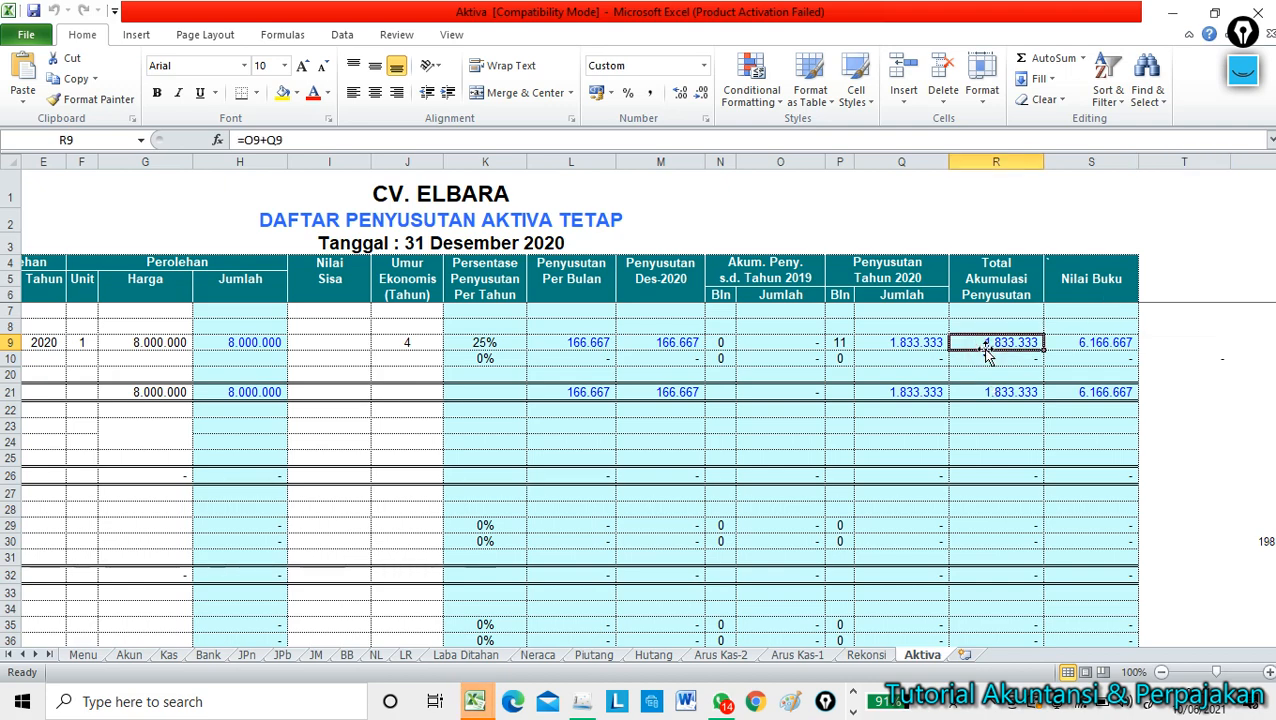
{"action": "key", "text": "Left"}
{"action": "key", "text": "Left"}
{"action": "key", "text": "Left"}
{"action": "key", "text": "Left"}
{"action": "key", "text": "Left"}
{"action": "key", "text": "Left"}
{"action": "key", "text": "Left"}
{"action": "key", "text": "Left"}
{"action": "key", "text": "Left"}
{"action": "key", "text": "Left"}
{"action": "key", "text": "Left"}
{"action": "key", "text": "Left"}
{"action": "key", "text": "Left"}
{"action": "key", "text": "Left"}
{"action": "key", "text": "Left"}
{"action": "key", "text": "Left"}
{"action": "key", "text": "Left"}
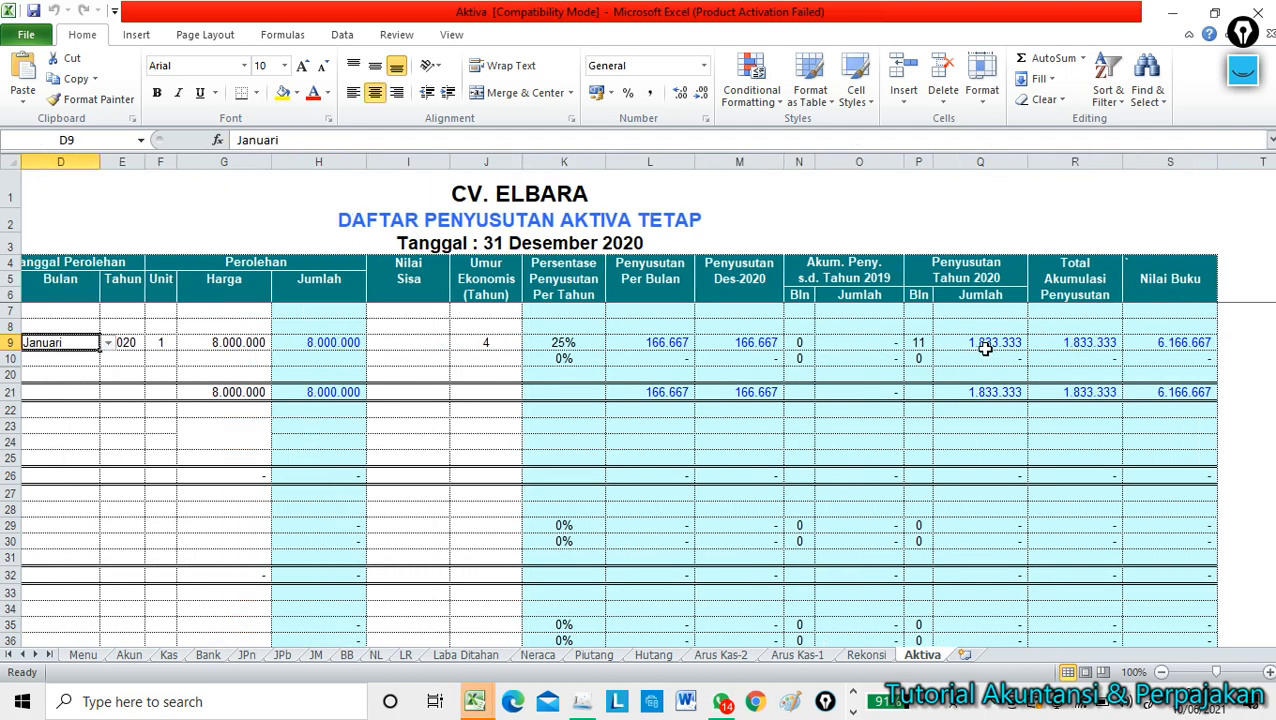
{"action": "key", "text": "Right"}
{"action": "key", "text": "Down"}
{"action": "key", "text": "Down"}
{"action": "key", "text": "Down"}
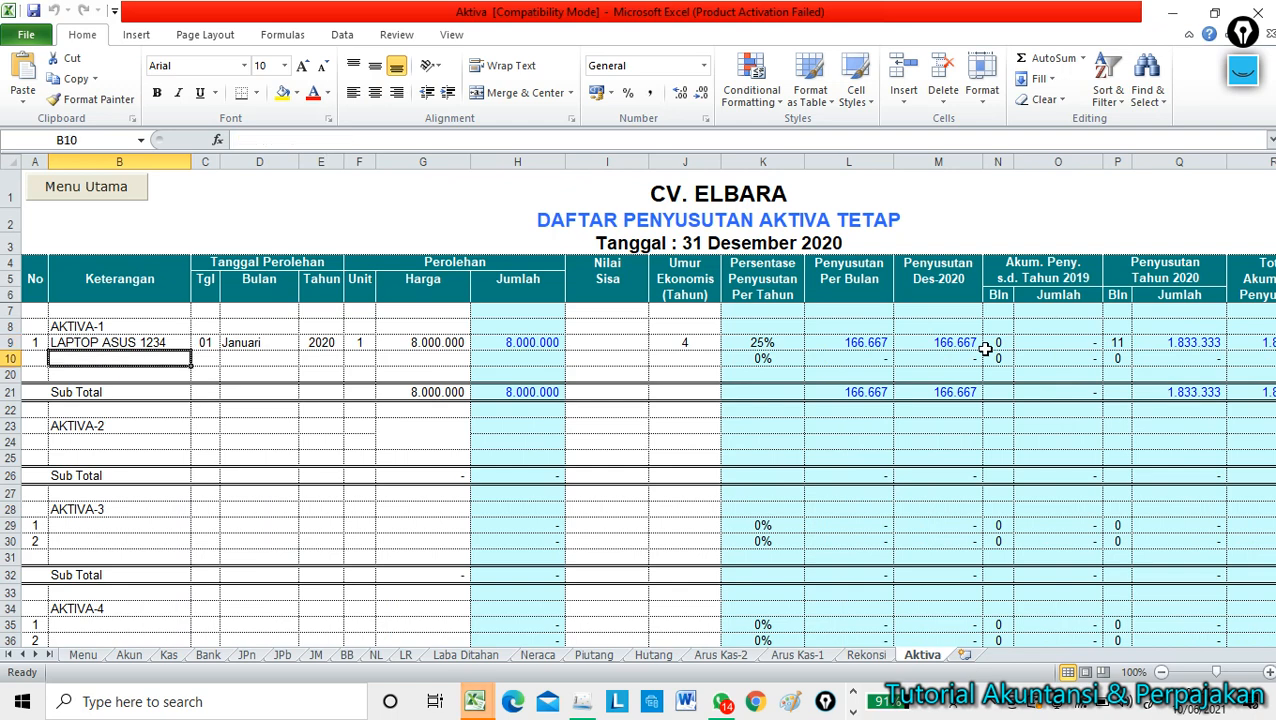
{"action": "key", "text": "Down"}
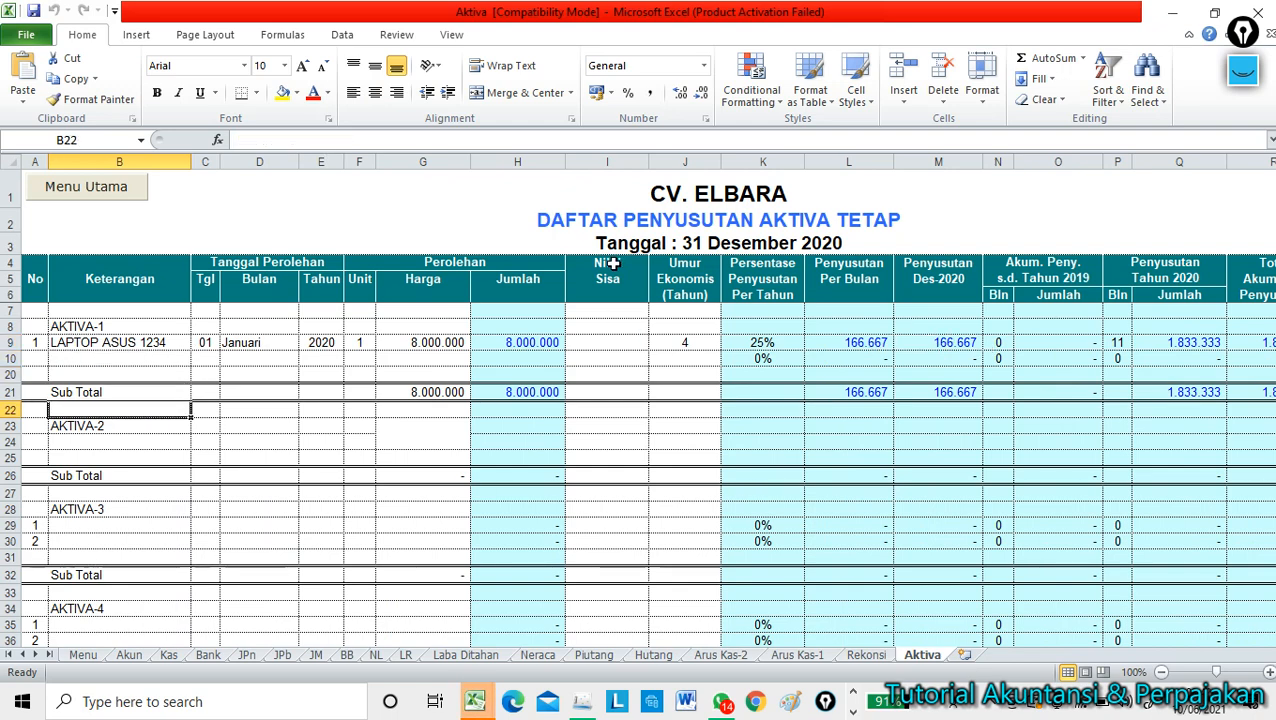
{"action": "left_click", "coordinate": [620, 222]}
{"action": "left_click", "coordinate": [625, 245]}
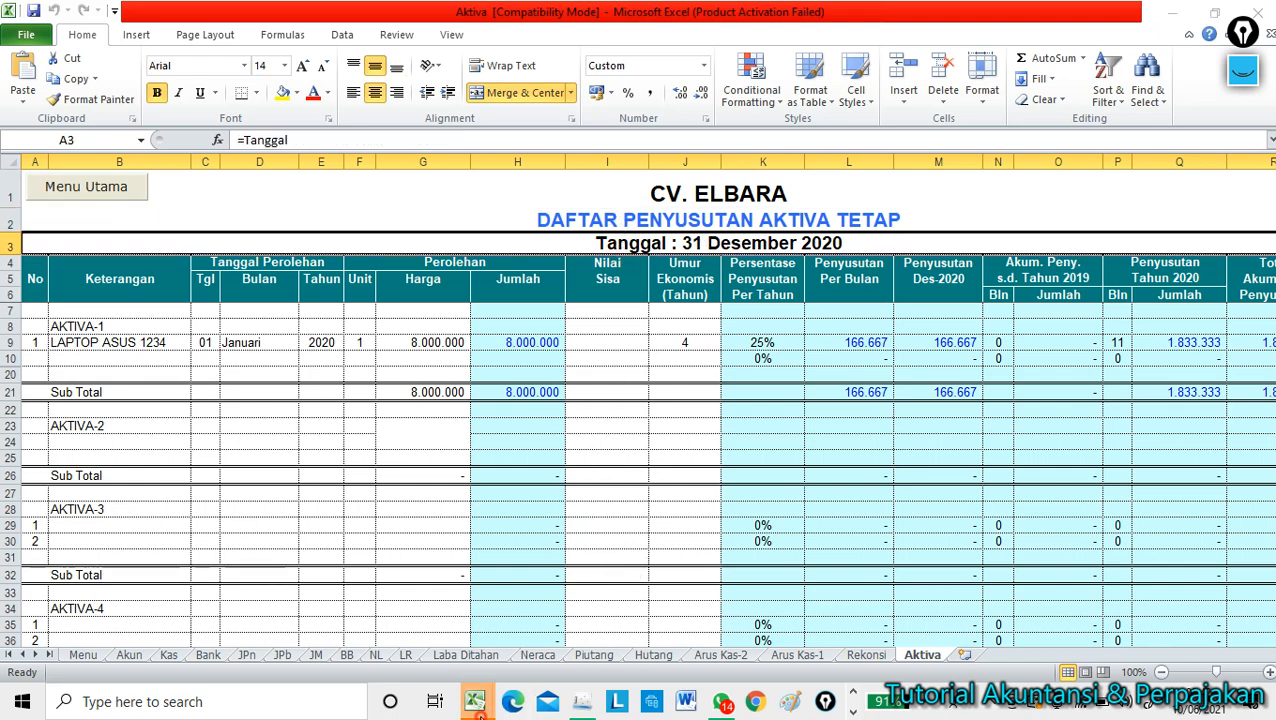
{"action": "mouse_move", "coordinate": [477, 701]}
{"action": "left_click", "coordinate": [390, 615]}
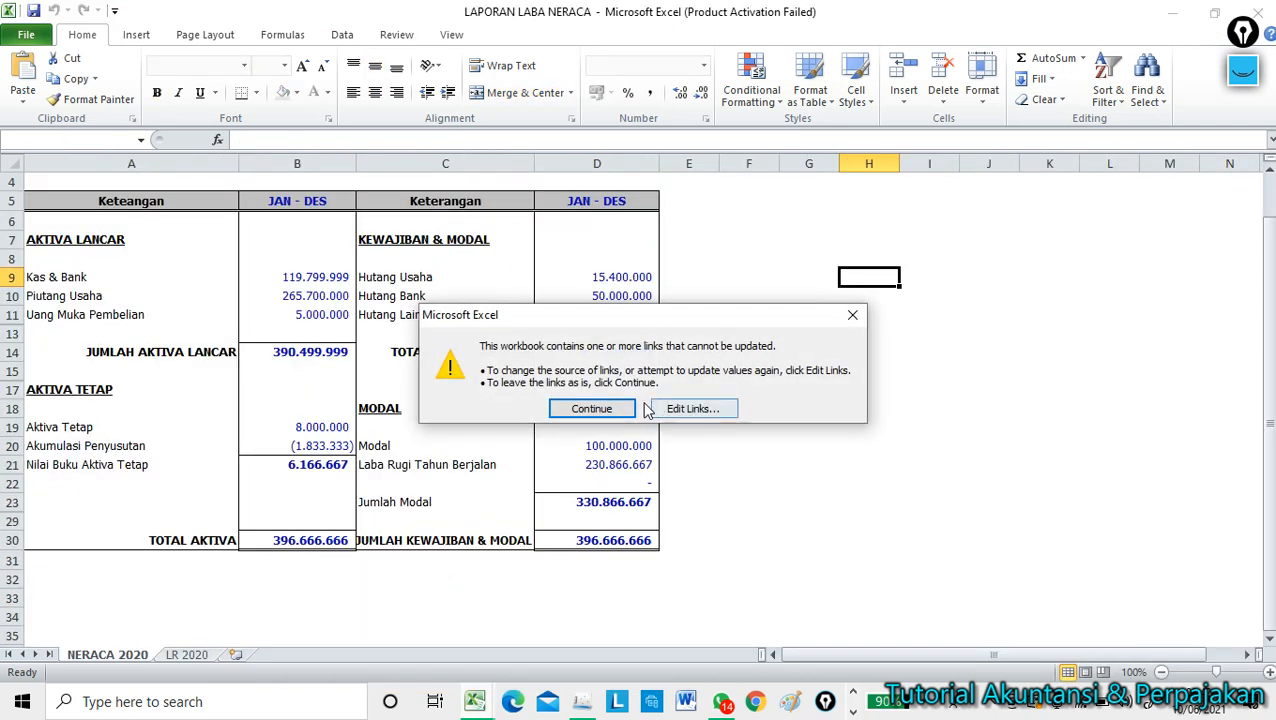
{"action": "left_click", "coordinate": [614, 408]}
{"action": "left_click", "coordinate": [758, 407]}
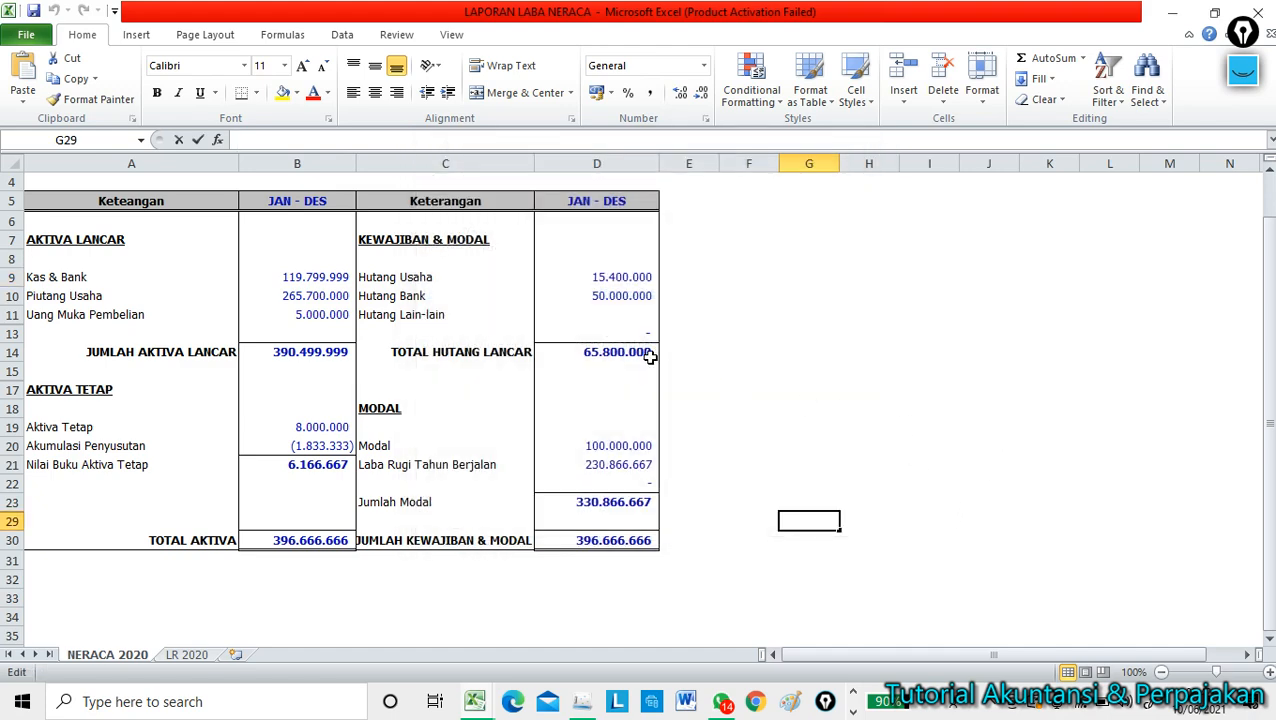
{"action": "left_click", "coordinate": [441, 296]}
{"action": "scroll", "coordinate": [441, 290], "scroll_direction": "up", "scroll_amount": 1}
{"action": "left_click", "coordinate": [369, 189]}
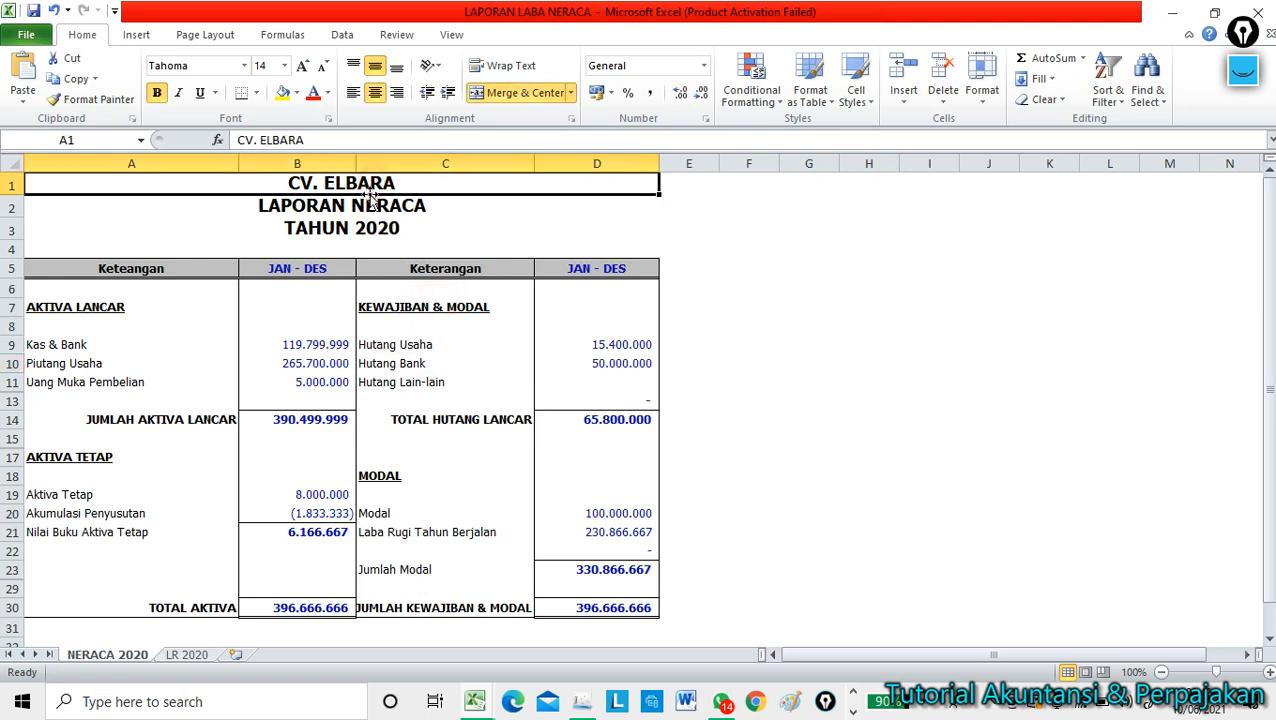
{"action": "left_click", "coordinate": [361, 208]}
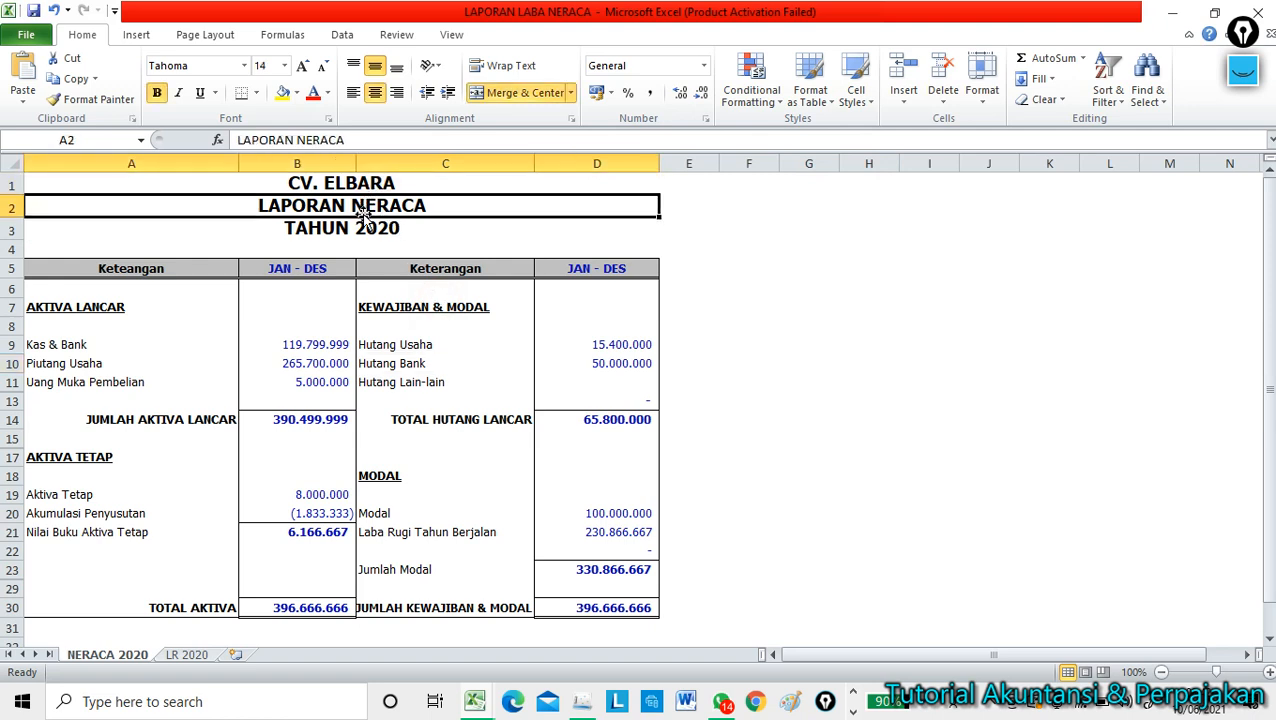
{"action": "left_click", "coordinate": [364, 230]}
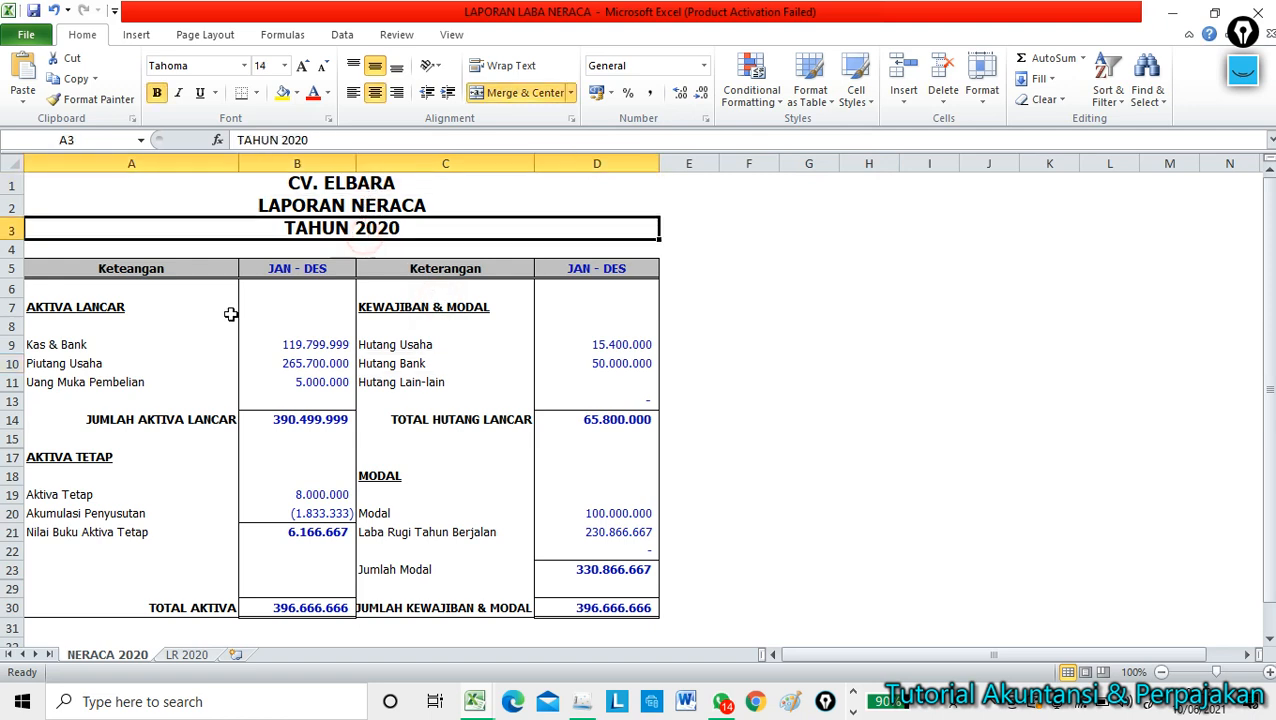
{"action": "left_click", "coordinate": [36, 344]}
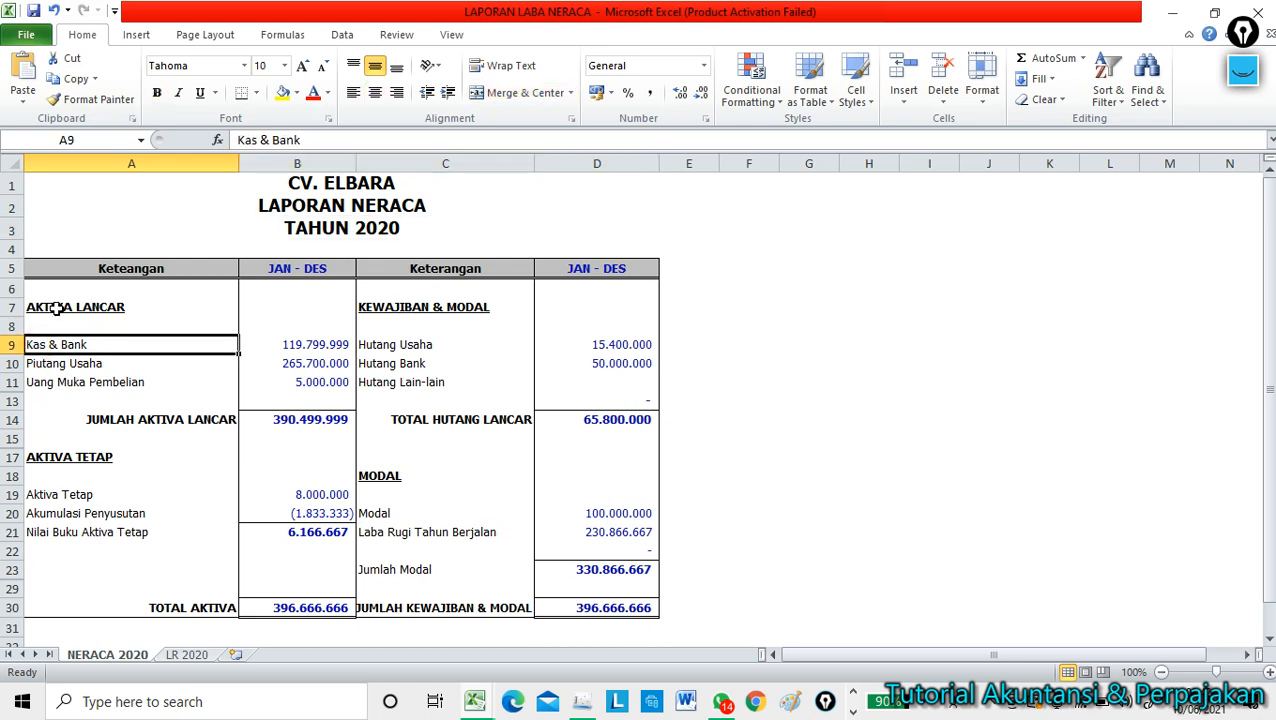
{"action": "left_click", "coordinate": [57, 310]}
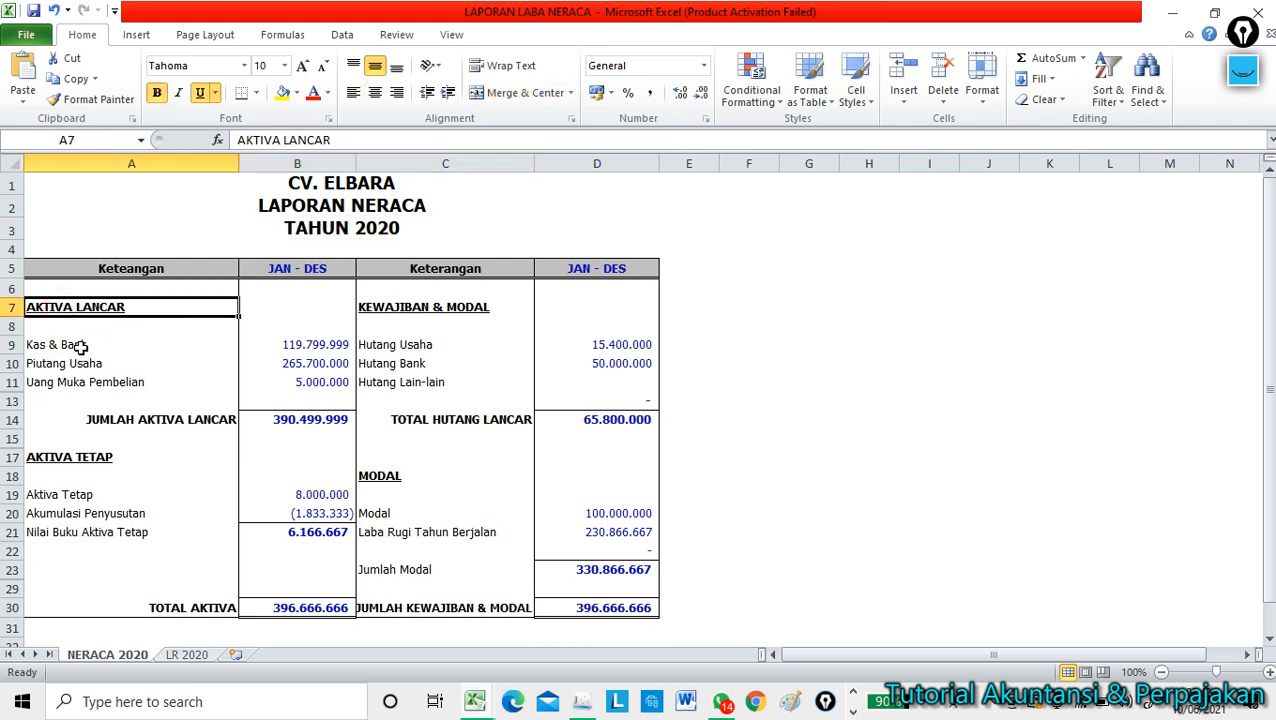
{"action": "left_click", "coordinate": [76, 346]}
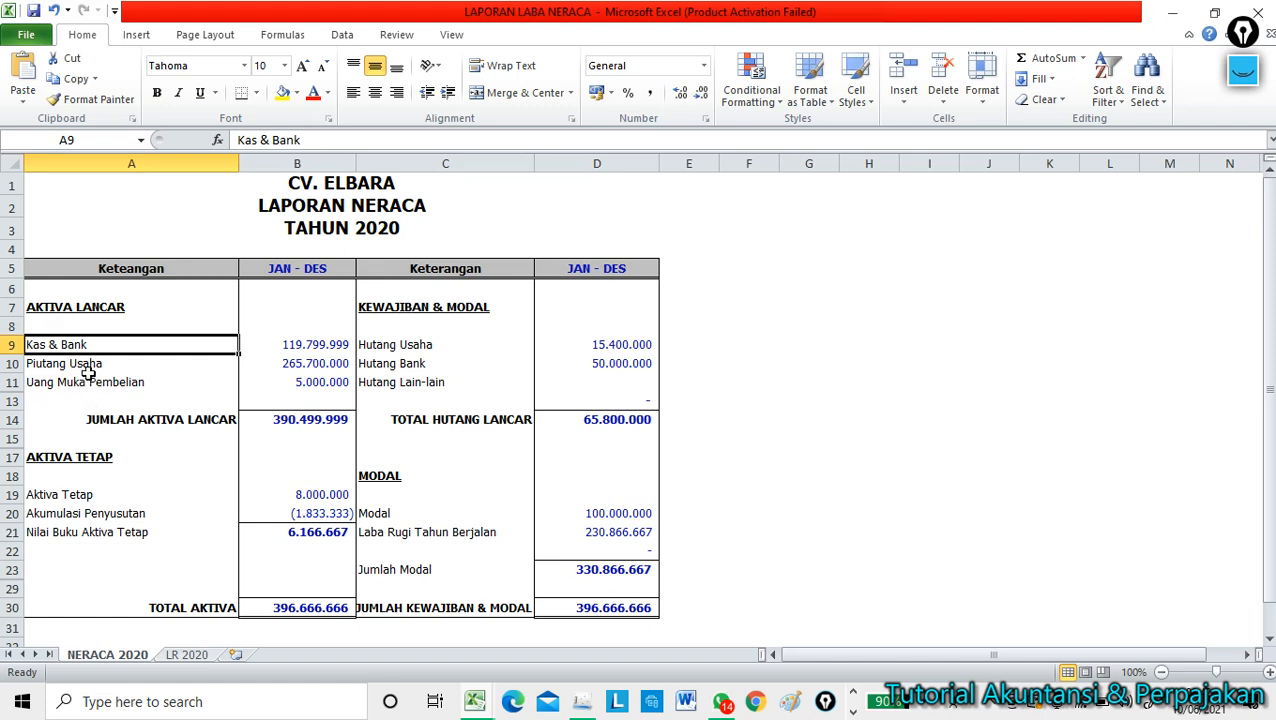
{"action": "left_click", "coordinate": [88, 368]}
{"action": "left_click", "coordinate": [91, 386]}
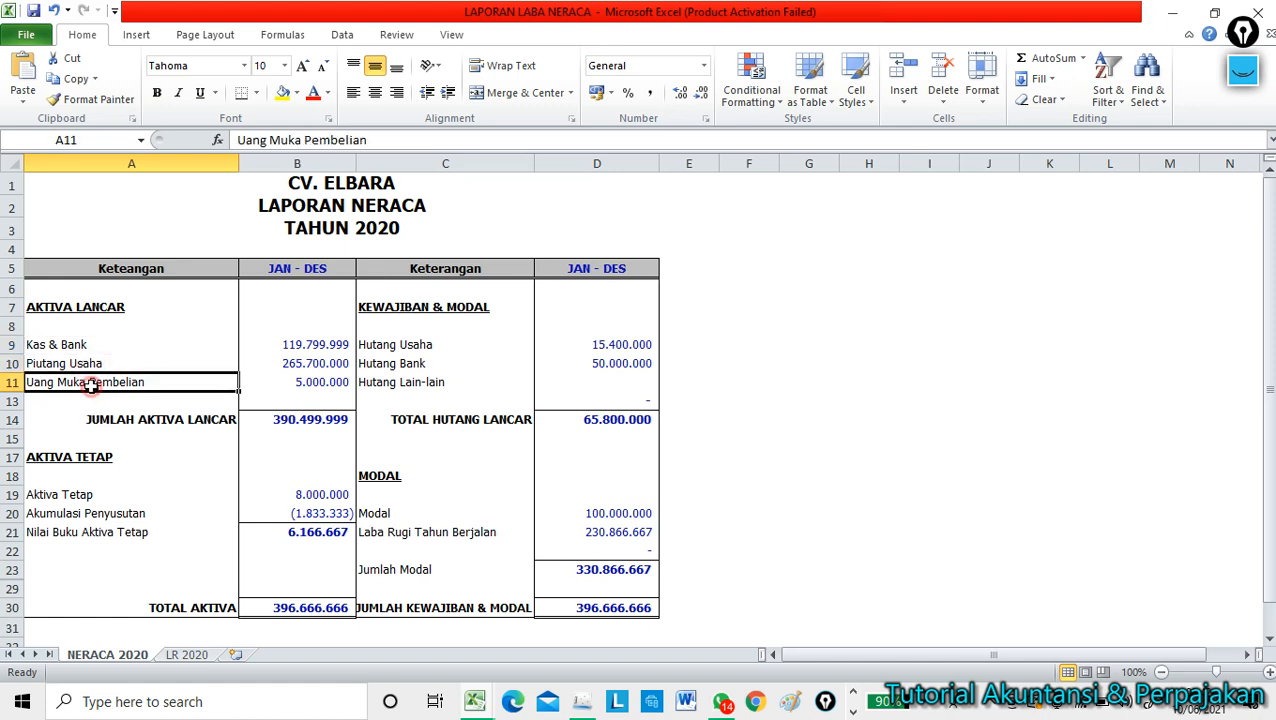
{"action": "left_click", "coordinate": [78, 455]}
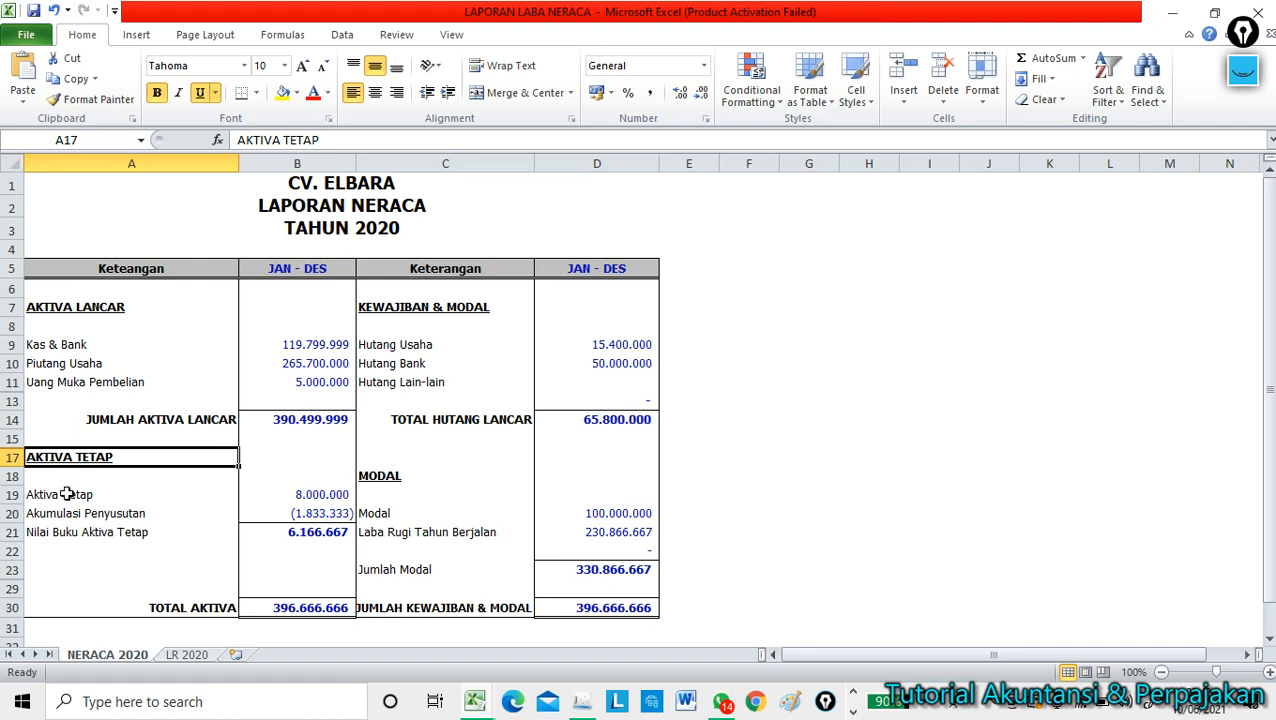
{"action": "left_click", "coordinate": [67, 494]}
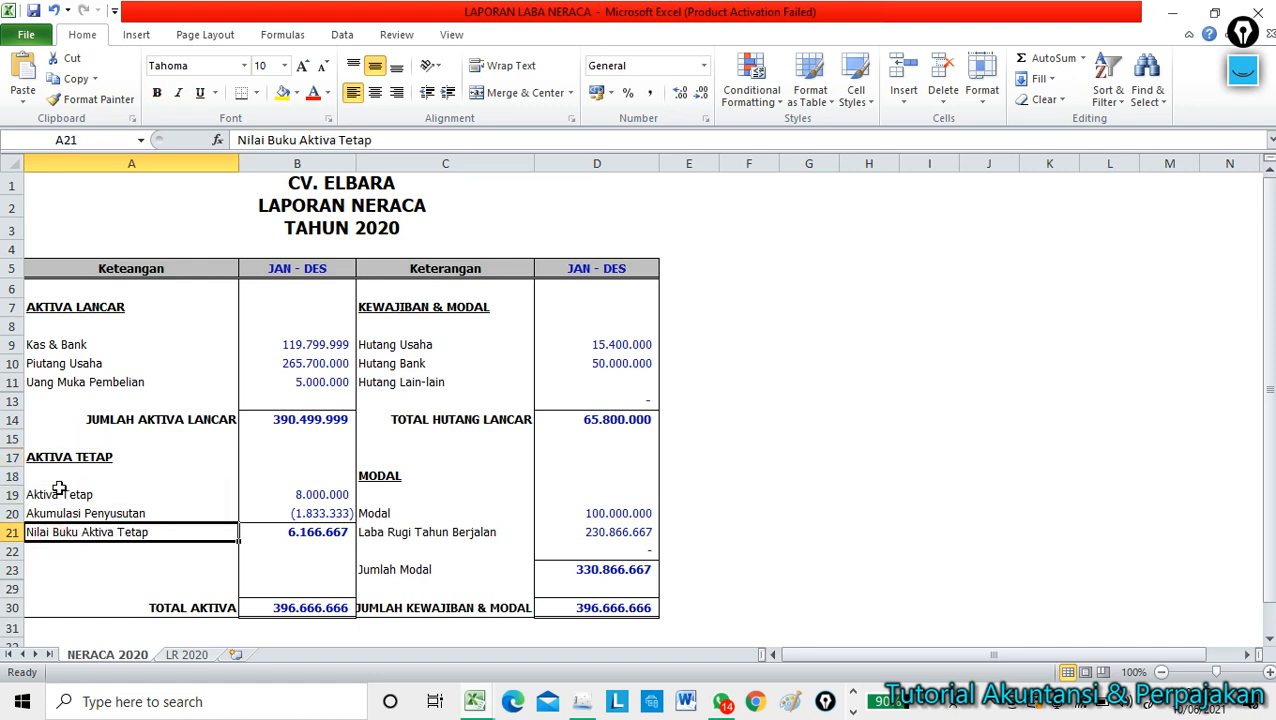
{"action": "left_click", "coordinate": [58, 492]}
{"action": "left_click", "coordinate": [293, 497]}
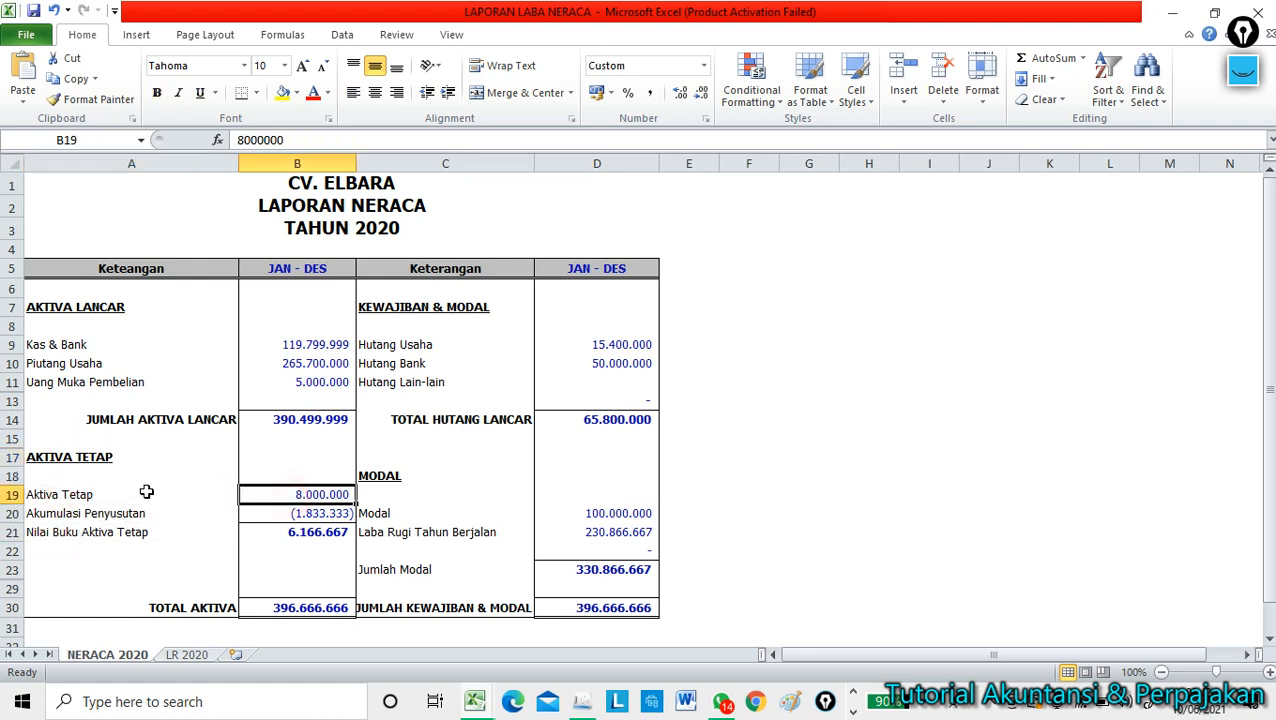
{"action": "left_click", "coordinate": [80, 494]}
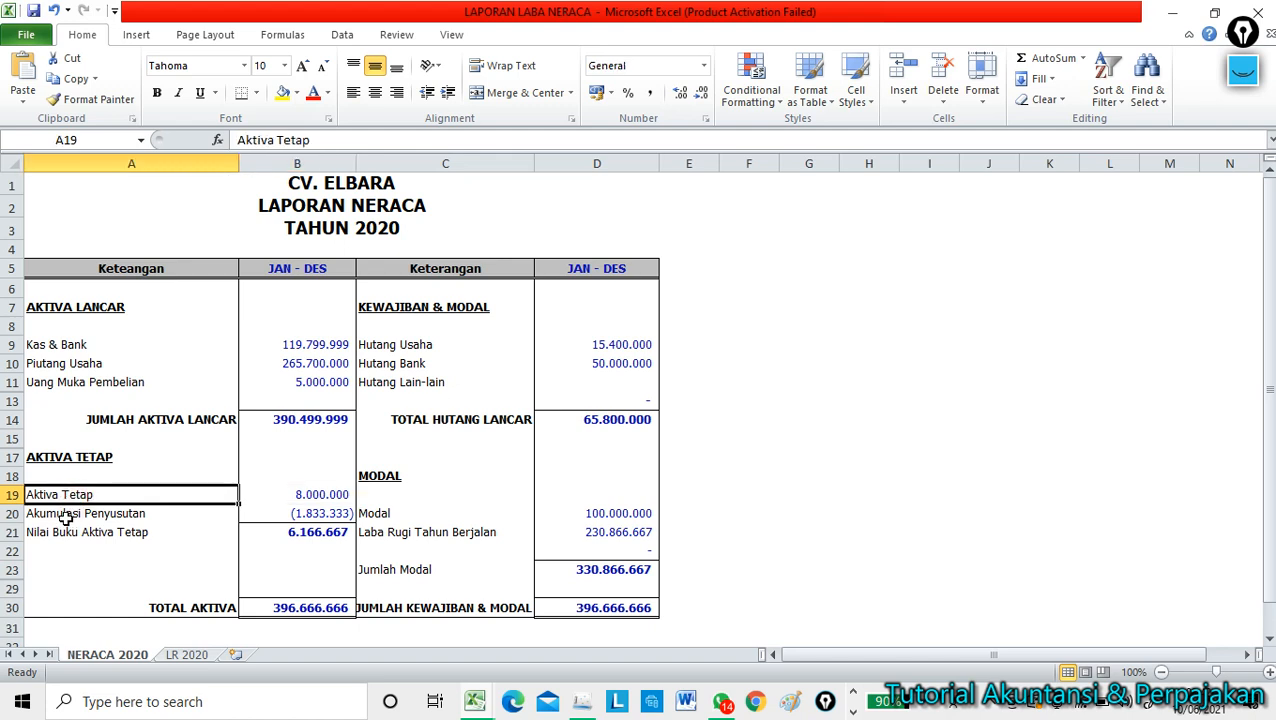
{"action": "left_click", "coordinate": [65, 515]}
{"action": "left_click", "coordinate": [63, 532]}
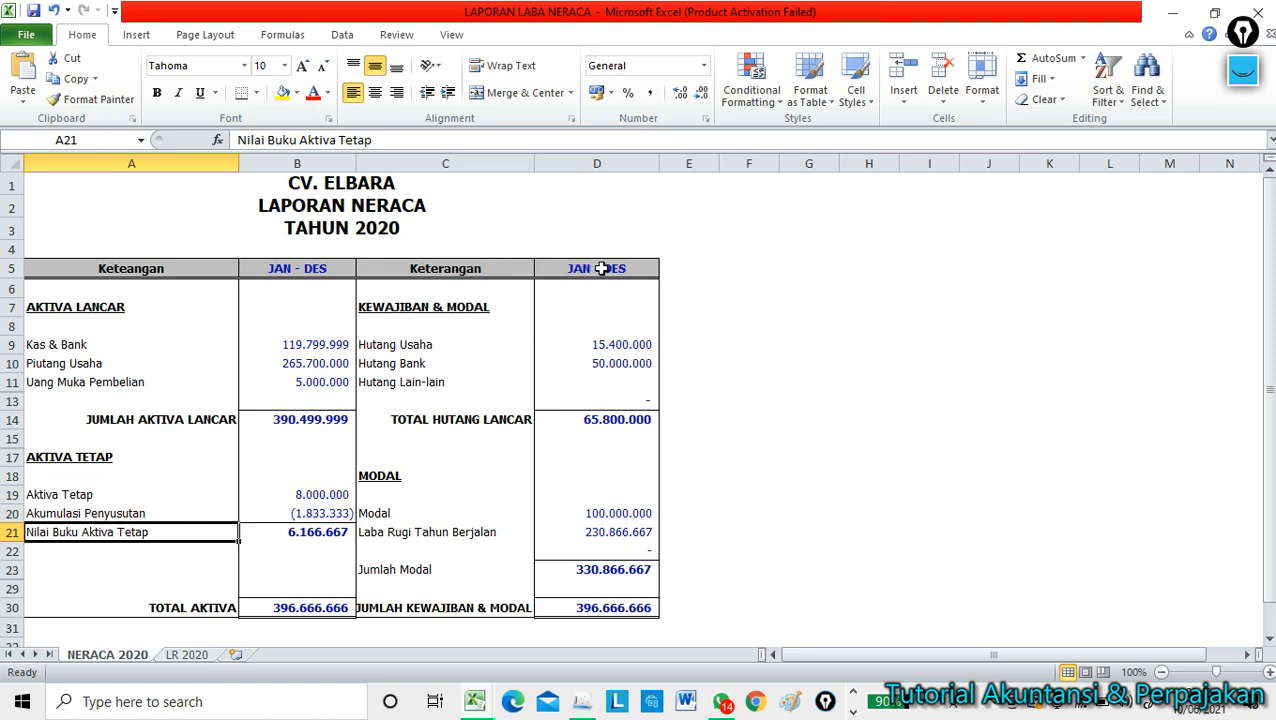
{"action": "left_click", "coordinate": [403, 344]}
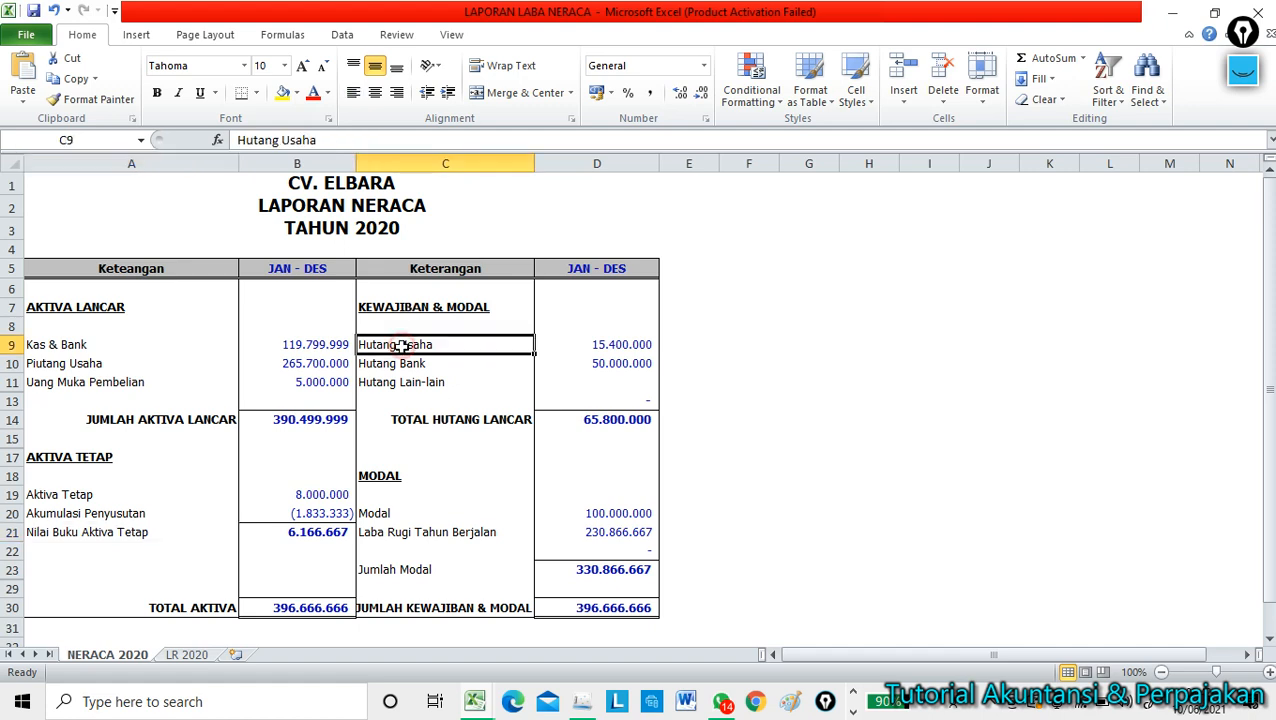
{"action": "left_click", "coordinate": [607, 346]}
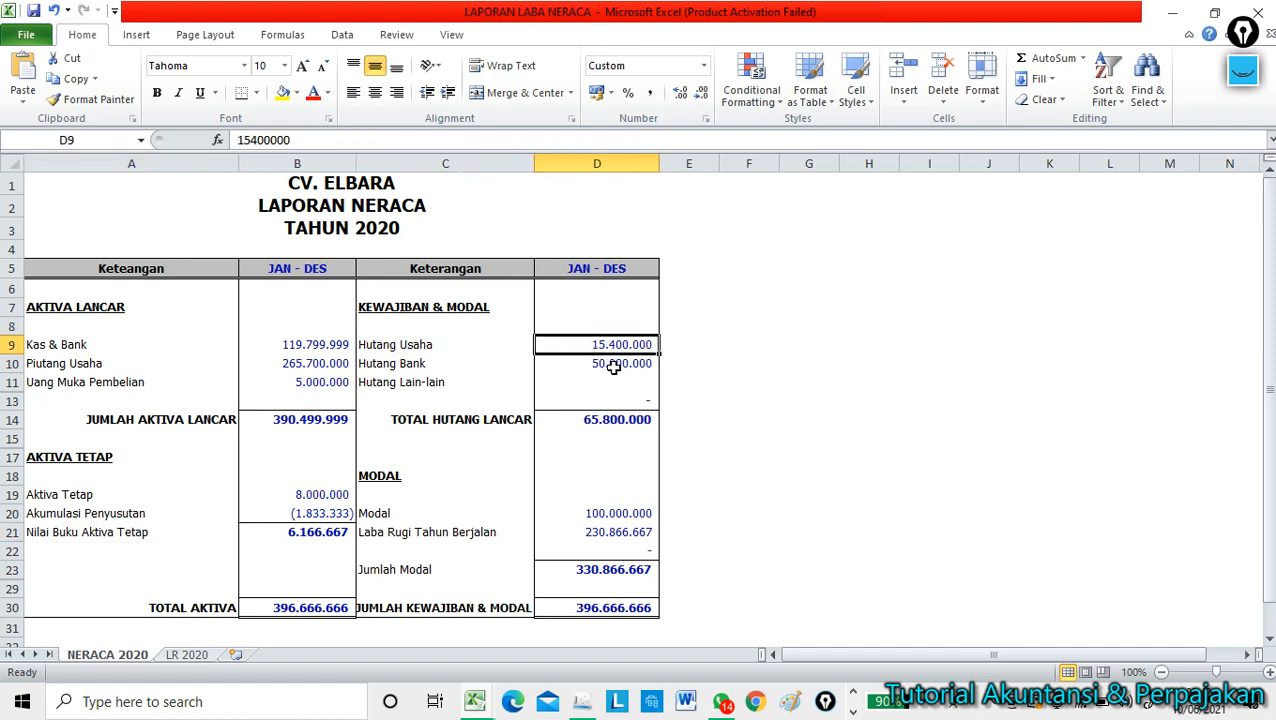
{"action": "left_click", "coordinate": [403, 366]}
{"action": "left_click", "coordinate": [596, 369]}
{"action": "scroll", "coordinate": [597, 368], "scroll_direction": "down", "scroll_amount": 2}
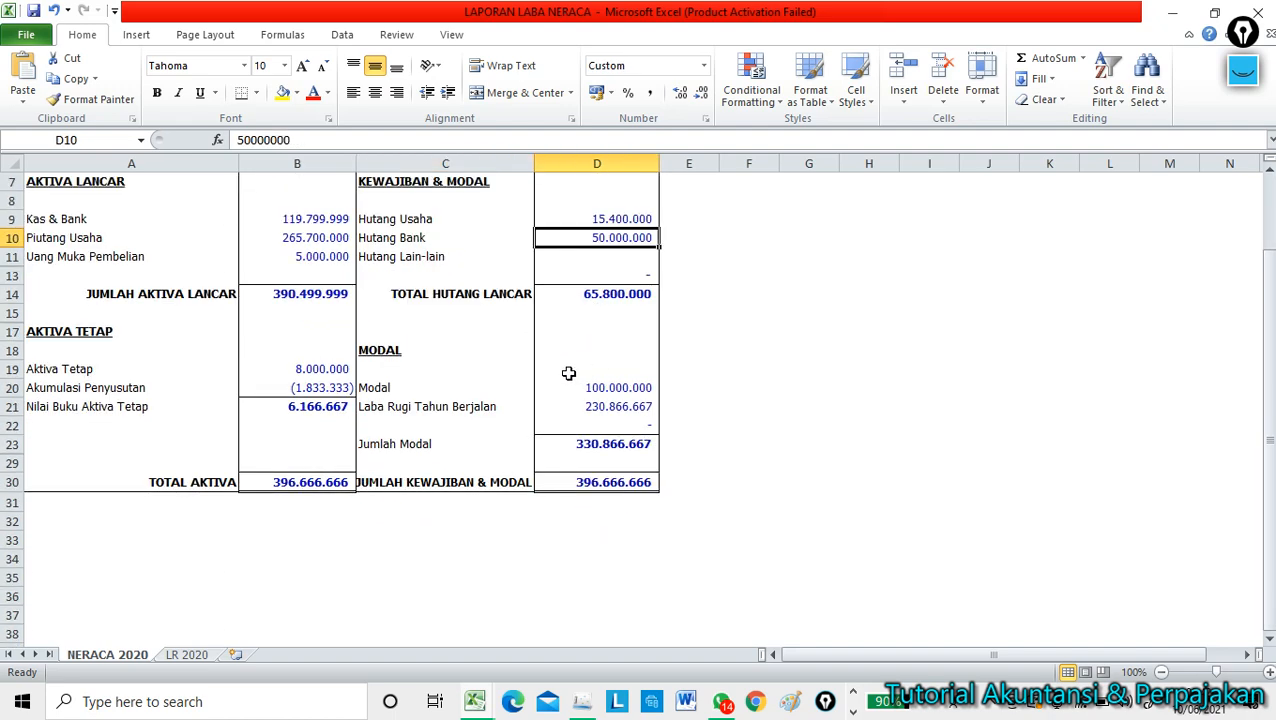
{"action": "left_click", "coordinate": [410, 388]}
{"action": "left_click", "coordinate": [416, 406]}
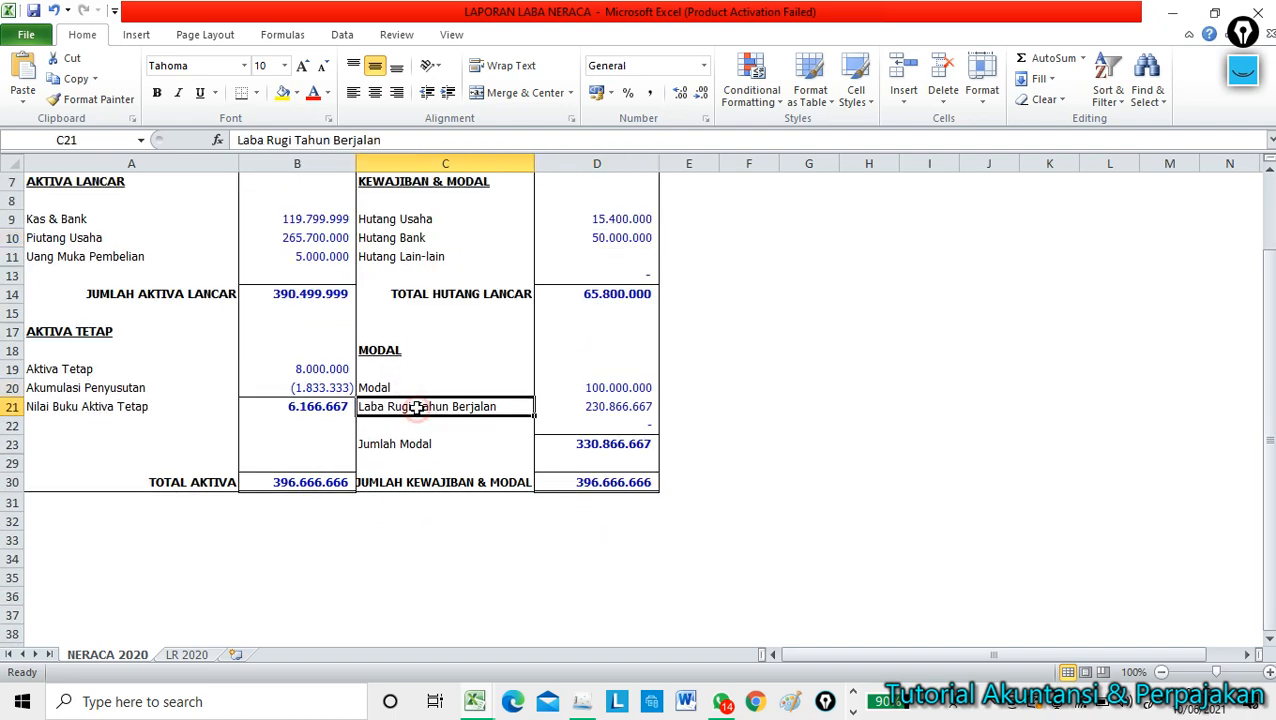
{"action": "left_click", "coordinate": [600, 404]}
{"action": "scroll", "coordinate": [367, 512], "scroll_direction": "down", "scroll_amount": 2}
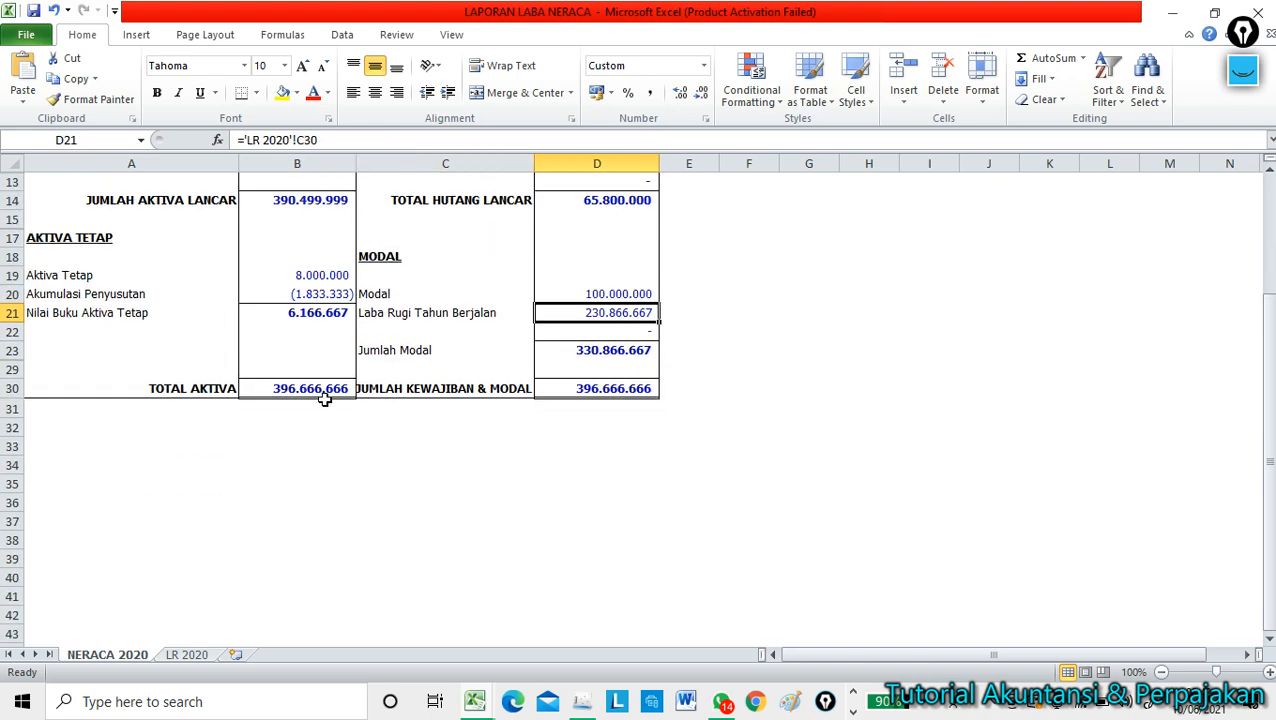
{"action": "left_click", "coordinate": [316, 385]}
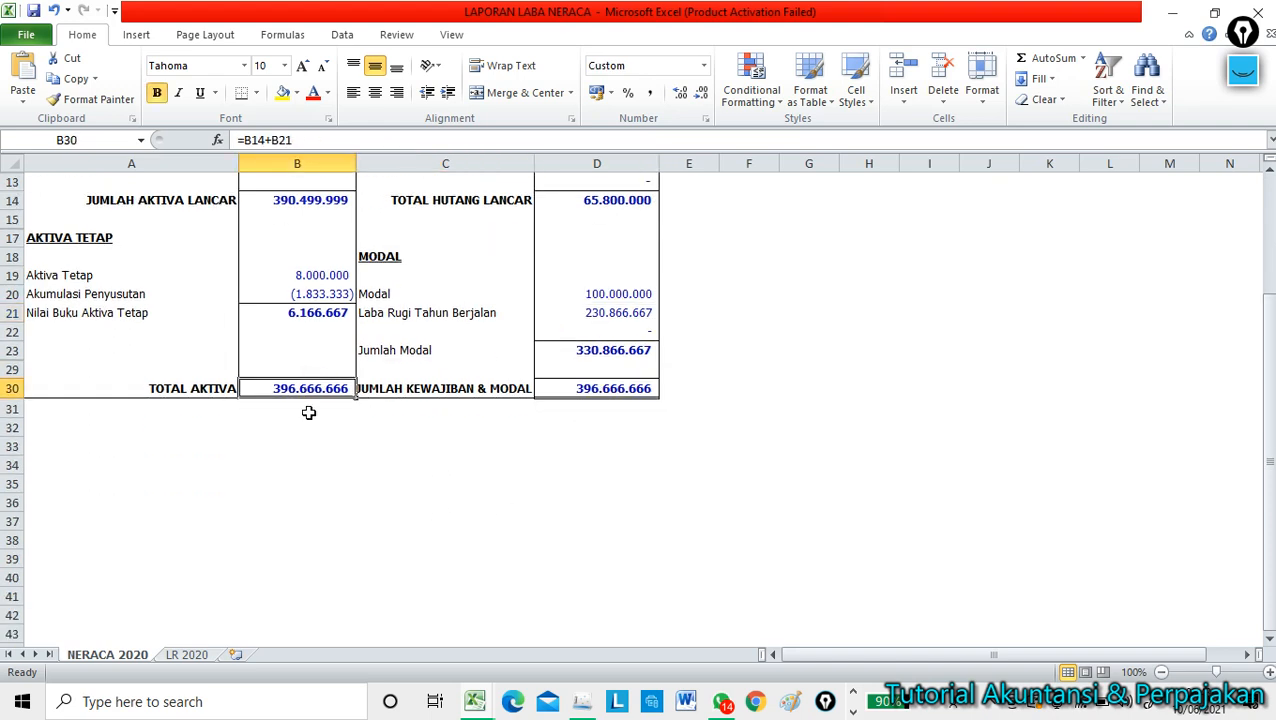
{"action": "left_click", "coordinate": [436, 391]}
{"action": "left_click", "coordinate": [591, 386]}
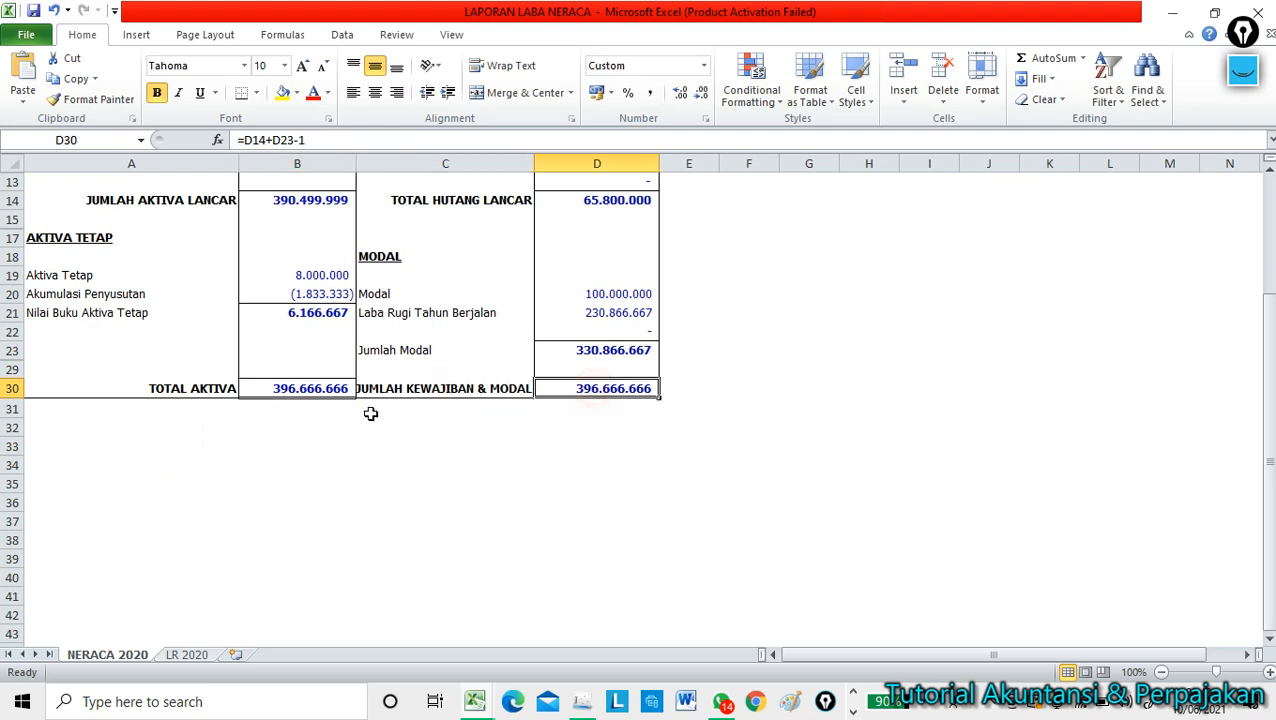
{"action": "left_click", "coordinate": [318, 390]}
{"action": "left_click", "coordinate": [380, 488]}
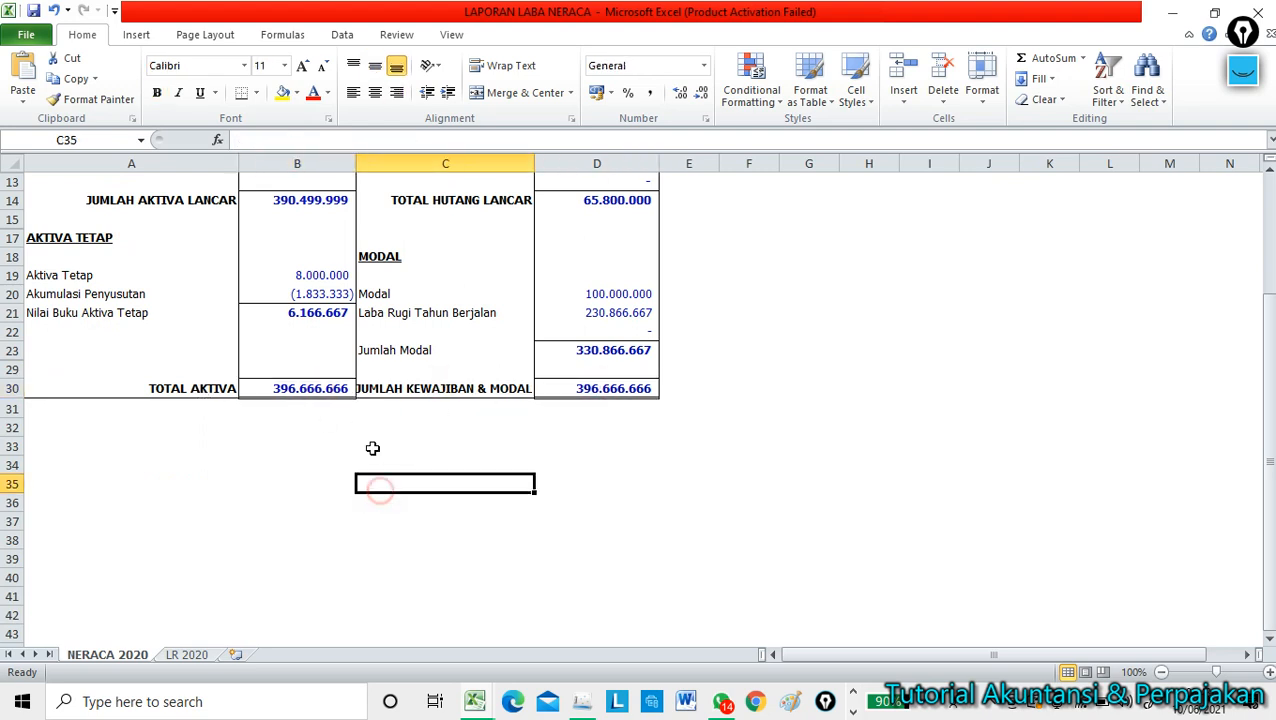
{"action": "left_click_drag", "start_coordinate": [333, 393], "coordinate": [572, 399]}
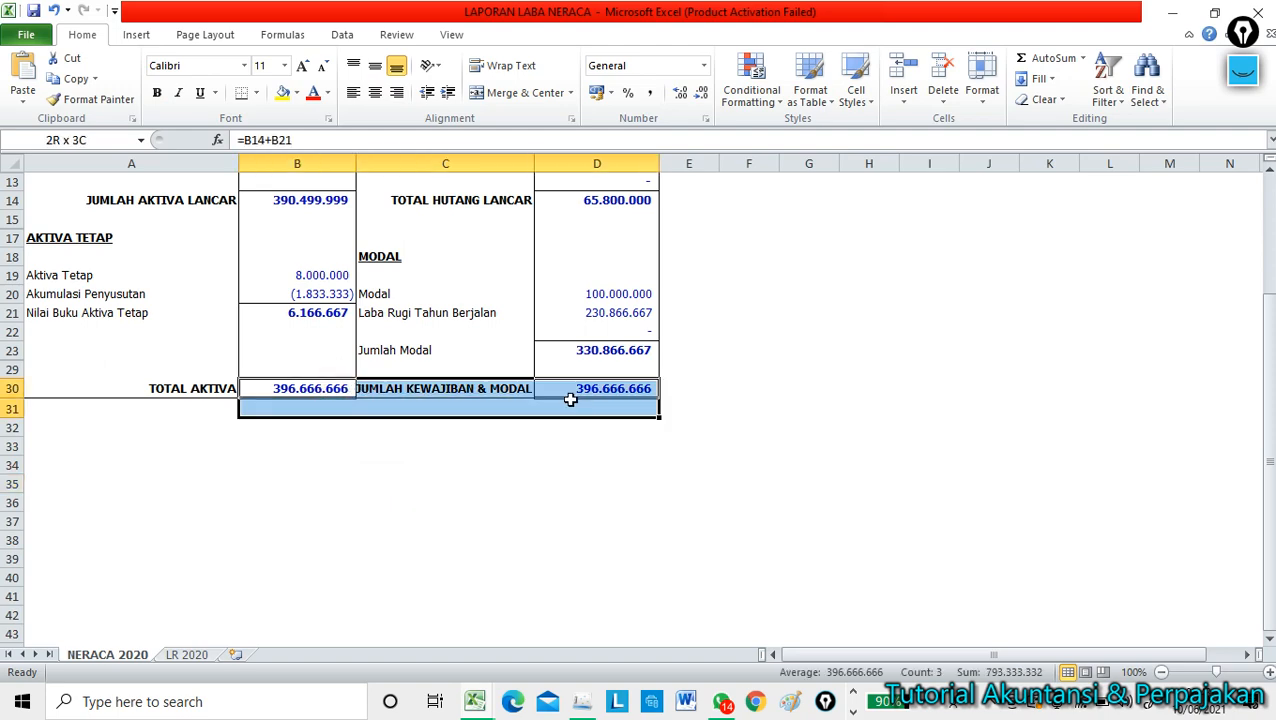
{"action": "left_click", "coordinate": [323, 538]}
{"action": "scroll", "coordinate": [201, 535], "scroll_direction": "up", "scroll_amount": 4}
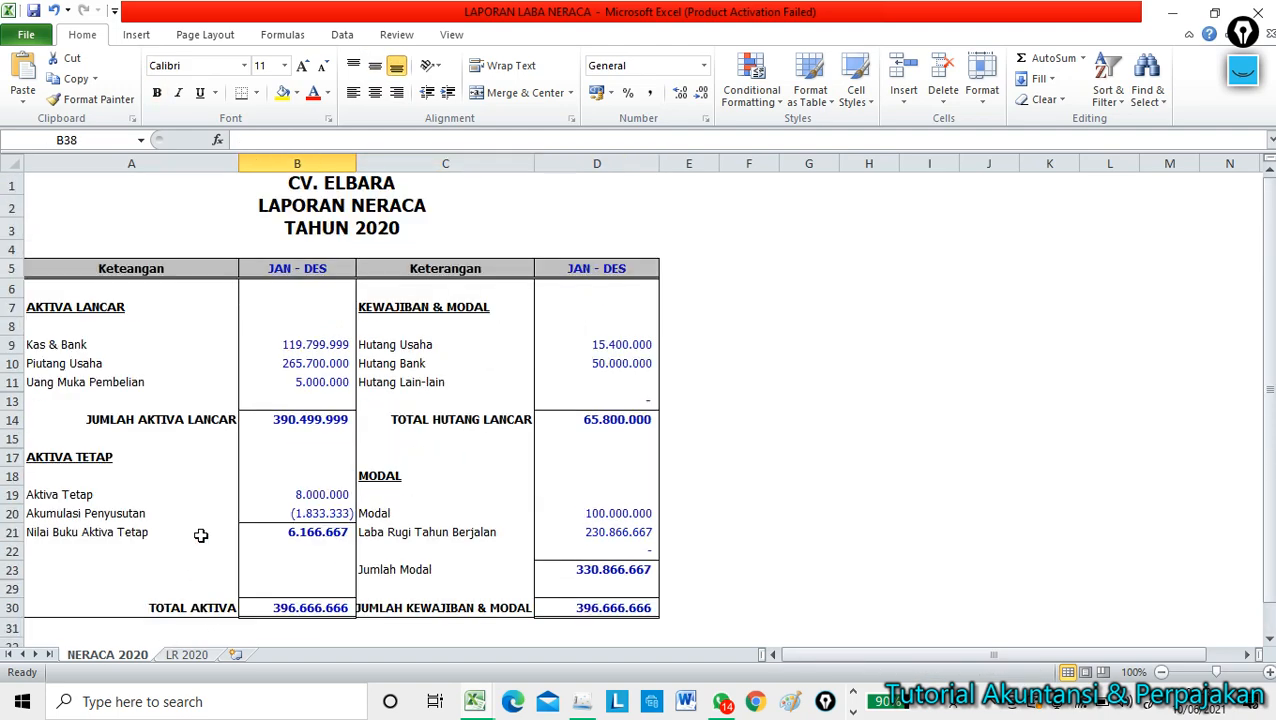
{"action": "scroll", "coordinate": [201, 535], "scroll_direction": "down", "scroll_amount": 2}
Switch to LR 2020, widen column B, and check Penjualan 2.300.000.000 and the HPP line.
{"action": "left_click", "coordinate": [187, 654]}
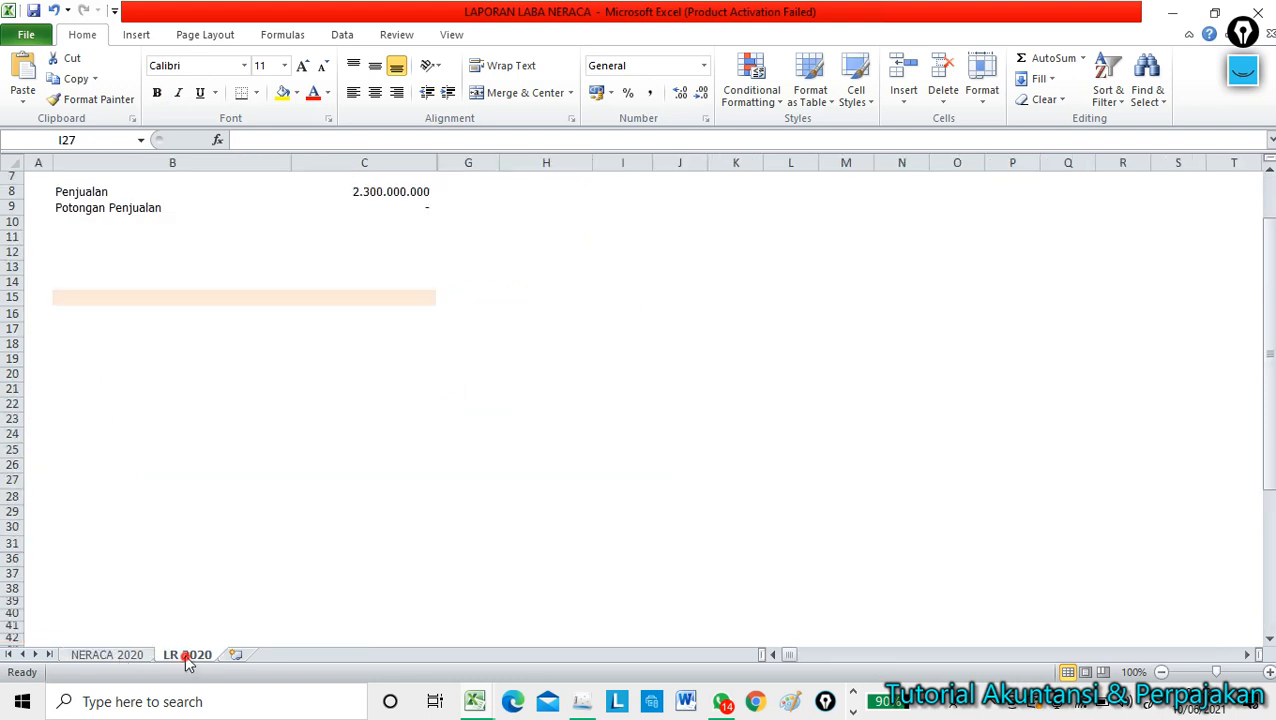
{"action": "scroll", "coordinate": [336, 580], "scroll_direction": "up", "scroll_amount": 2}
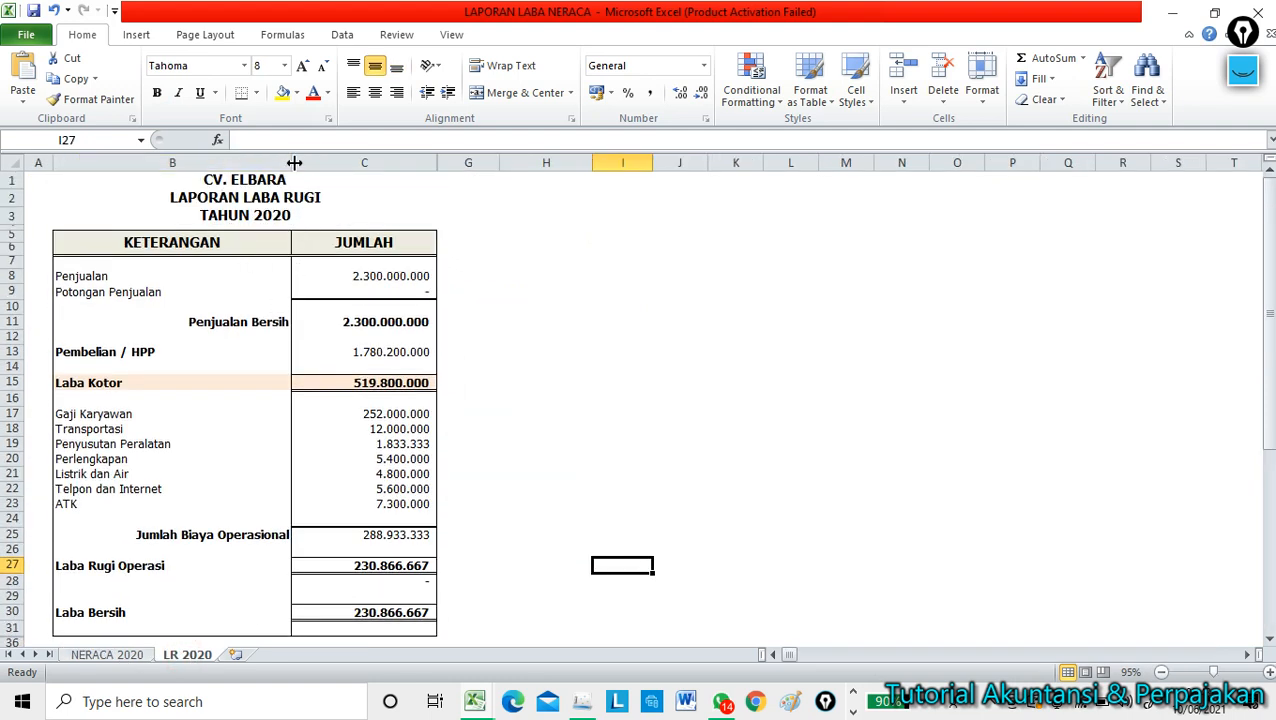
{"action": "left_click_drag", "start_coordinate": [292, 163], "coordinate": [312, 162]}
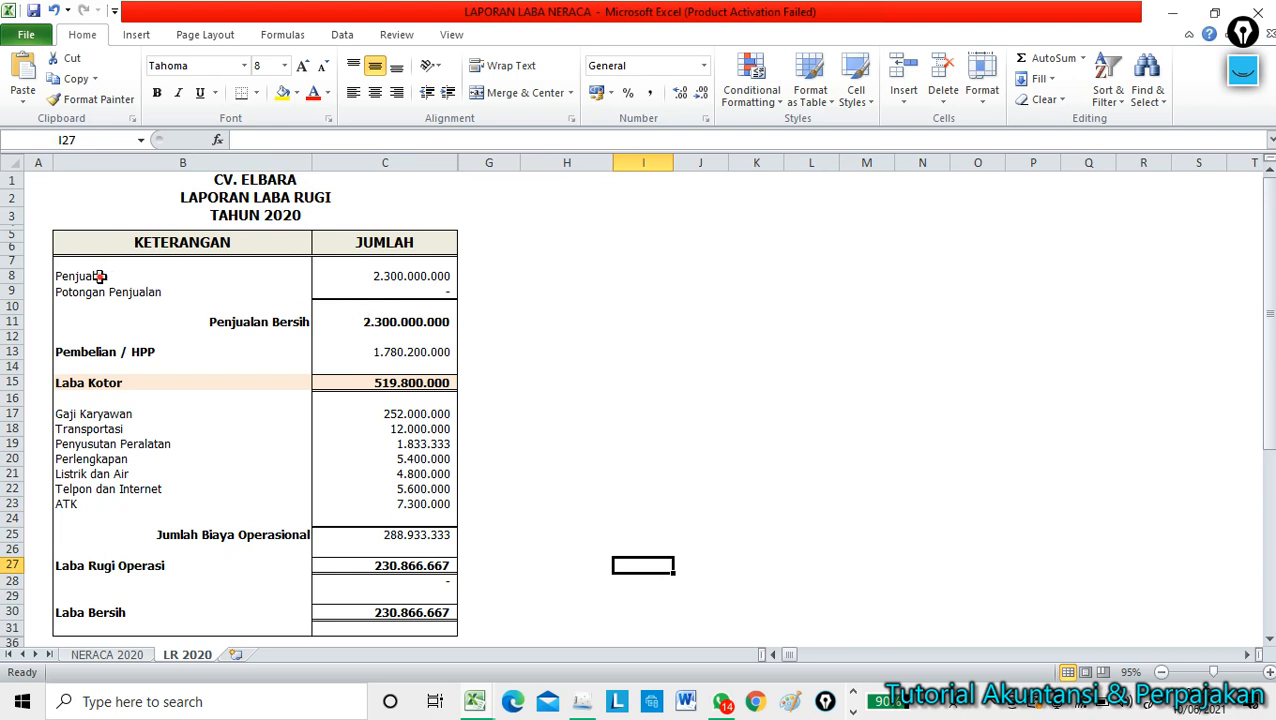
{"action": "left_click", "coordinate": [100, 276]}
{"action": "left_click", "coordinate": [430, 276]}
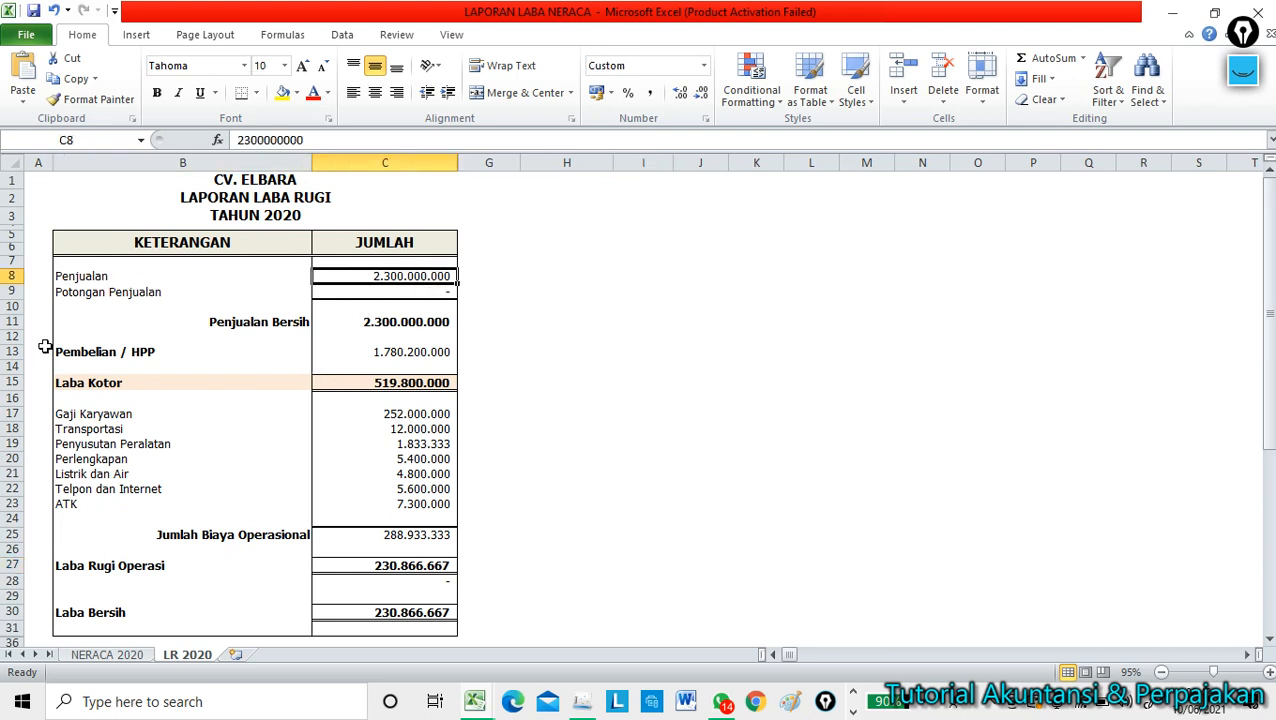
{"action": "left_click", "coordinate": [98, 352]}
{"action": "scroll", "coordinate": [130, 365], "scroll_direction": "down", "scroll_amount": 2}
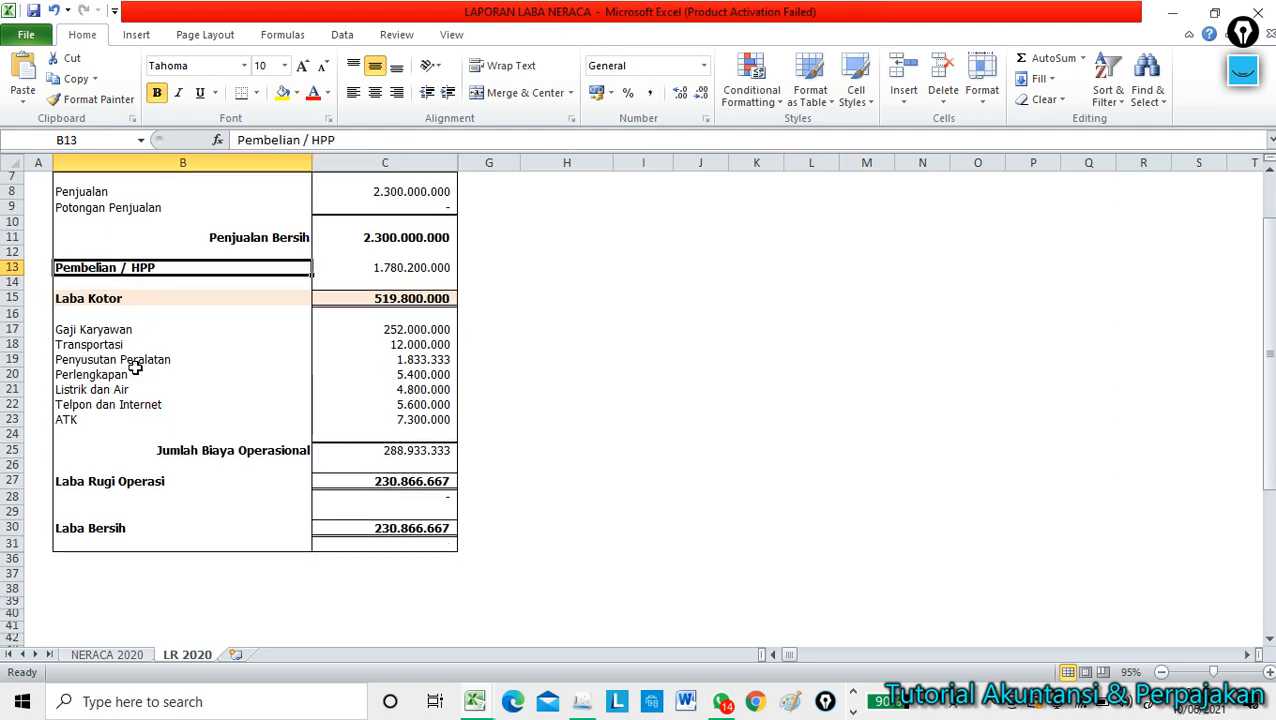
Review the expense rows from Gaji Karyawan down to Laba Bersih 230.866.667, then minimize the workbook.
{"action": "left_click", "coordinate": [93, 333]}
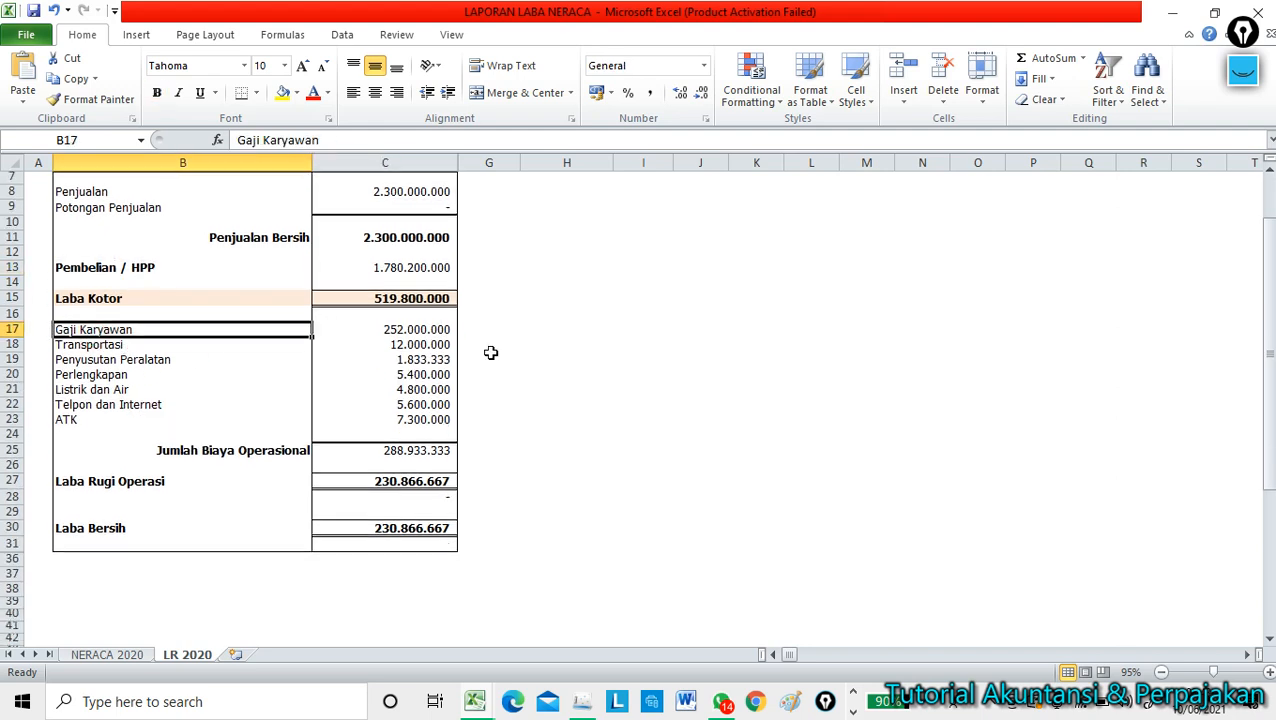
{"action": "key", "text": "Down"}
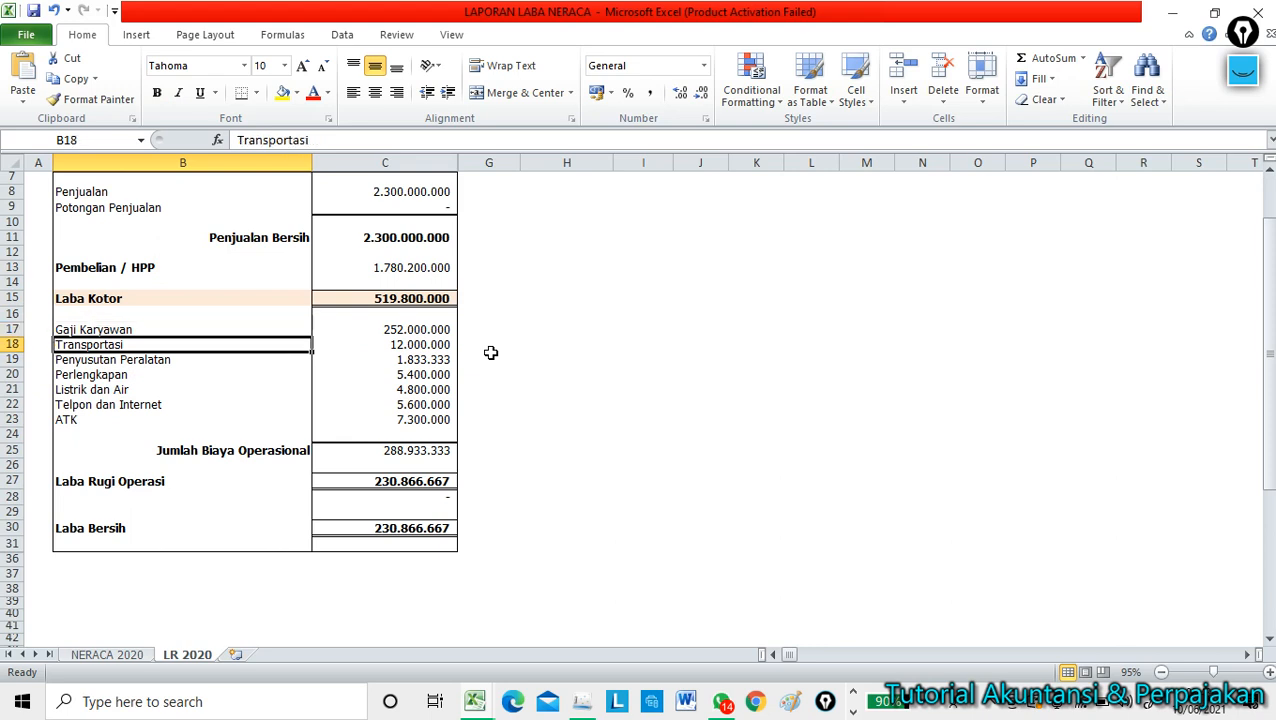
{"action": "key", "text": "Down"}
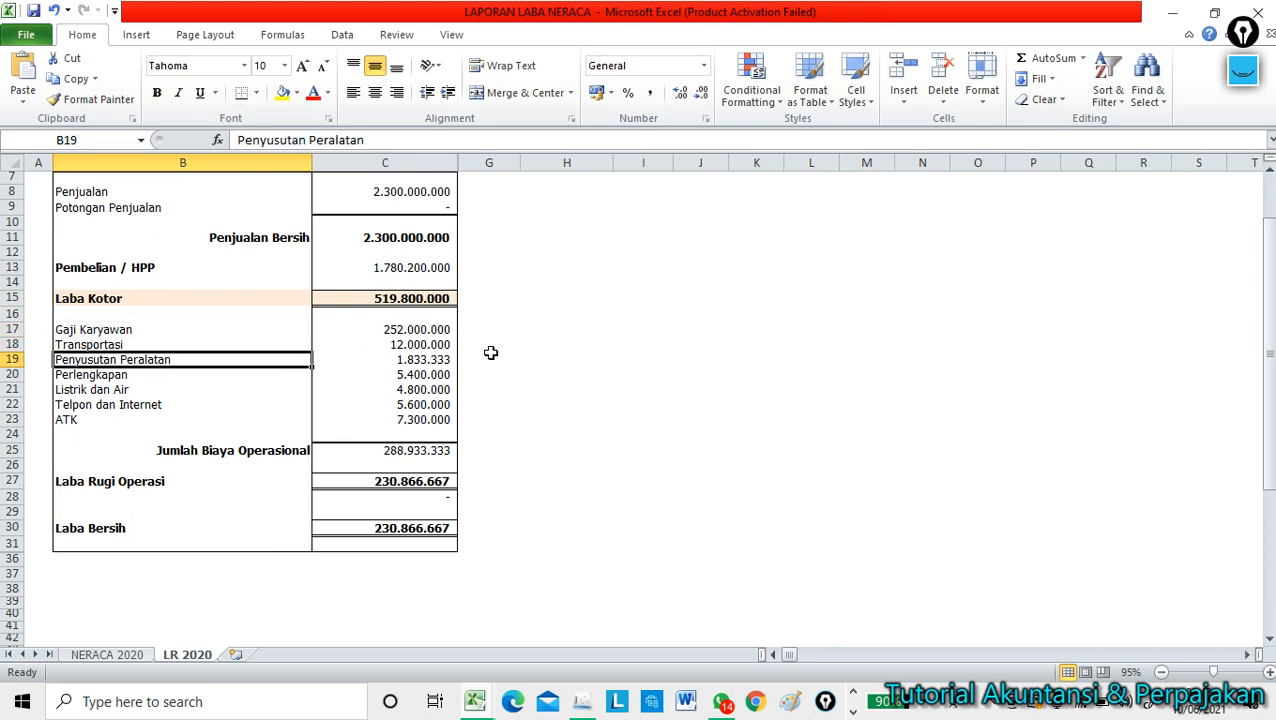
{"action": "key", "text": "Down"}
{"action": "key", "text": "Down"}
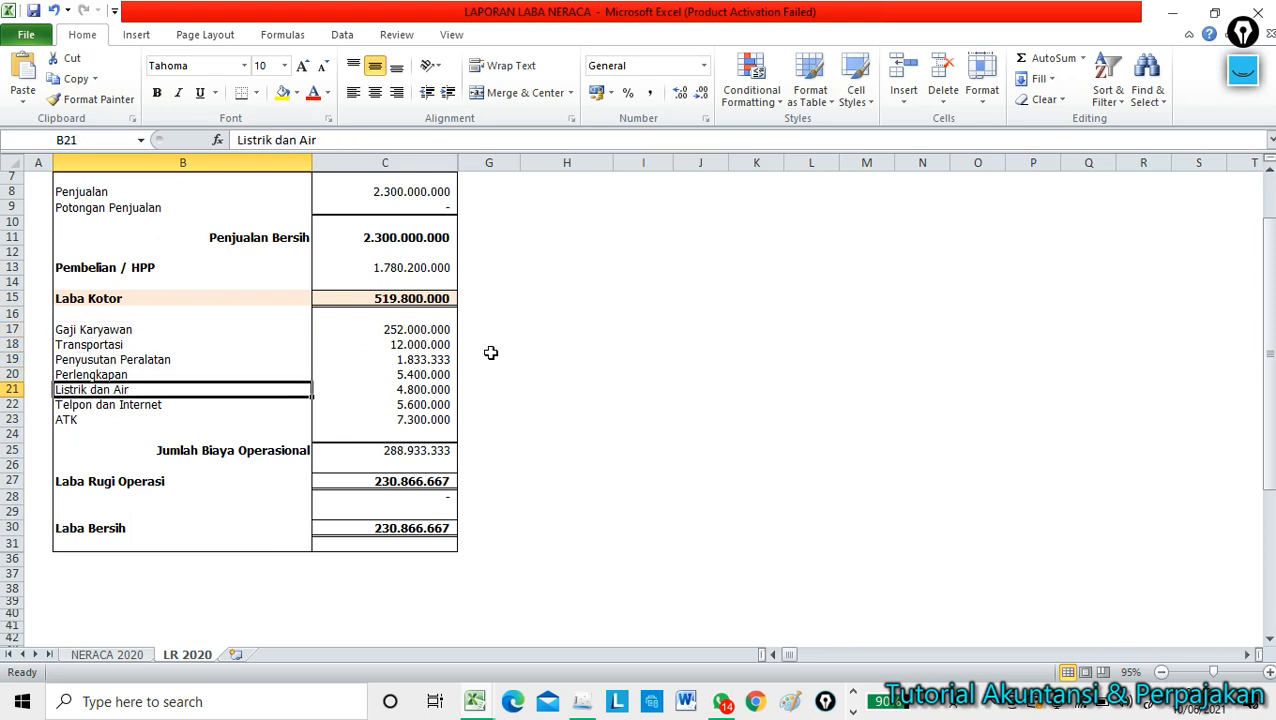
{"action": "key", "text": "Down"}
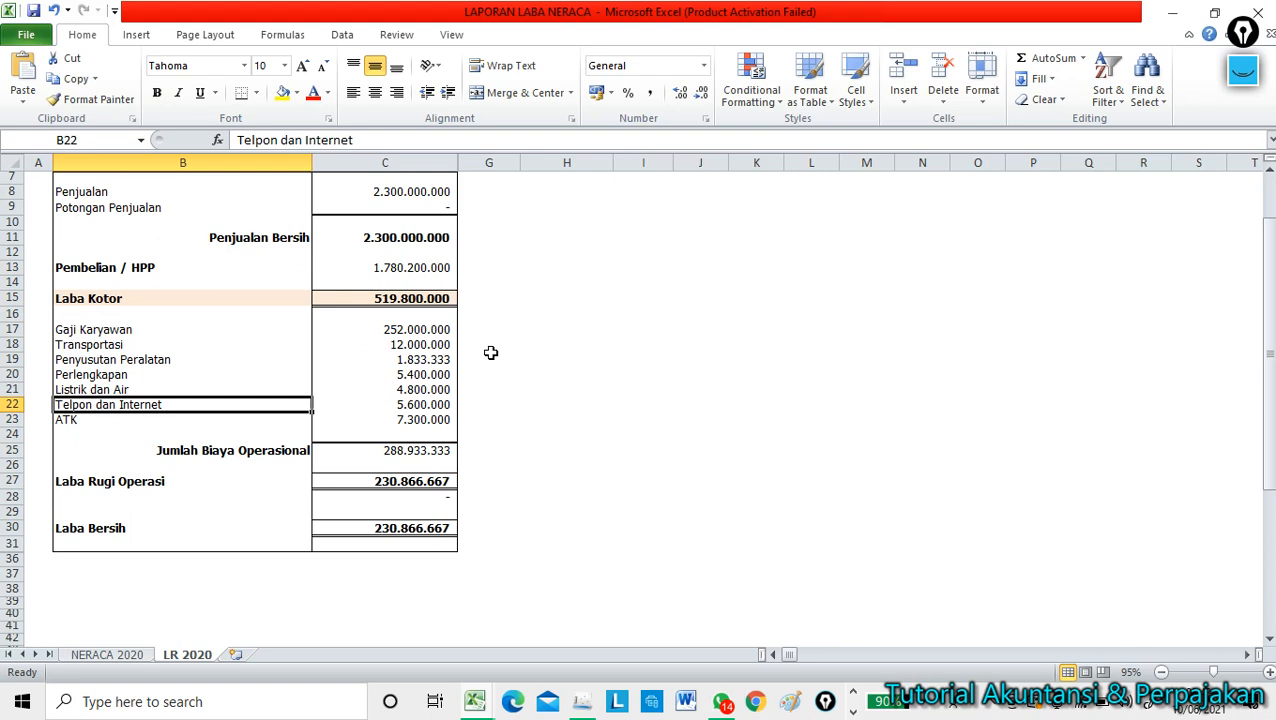
{"action": "key", "text": "Down"}
{"action": "key", "text": "Down"}
{"action": "key", "text": "Down"}
{"action": "key", "text": "Down"}
{"action": "key", "text": "Down"}
{"action": "key", "text": "Down"}
{"action": "key", "text": "Down"}
{"action": "key", "text": "Down"}
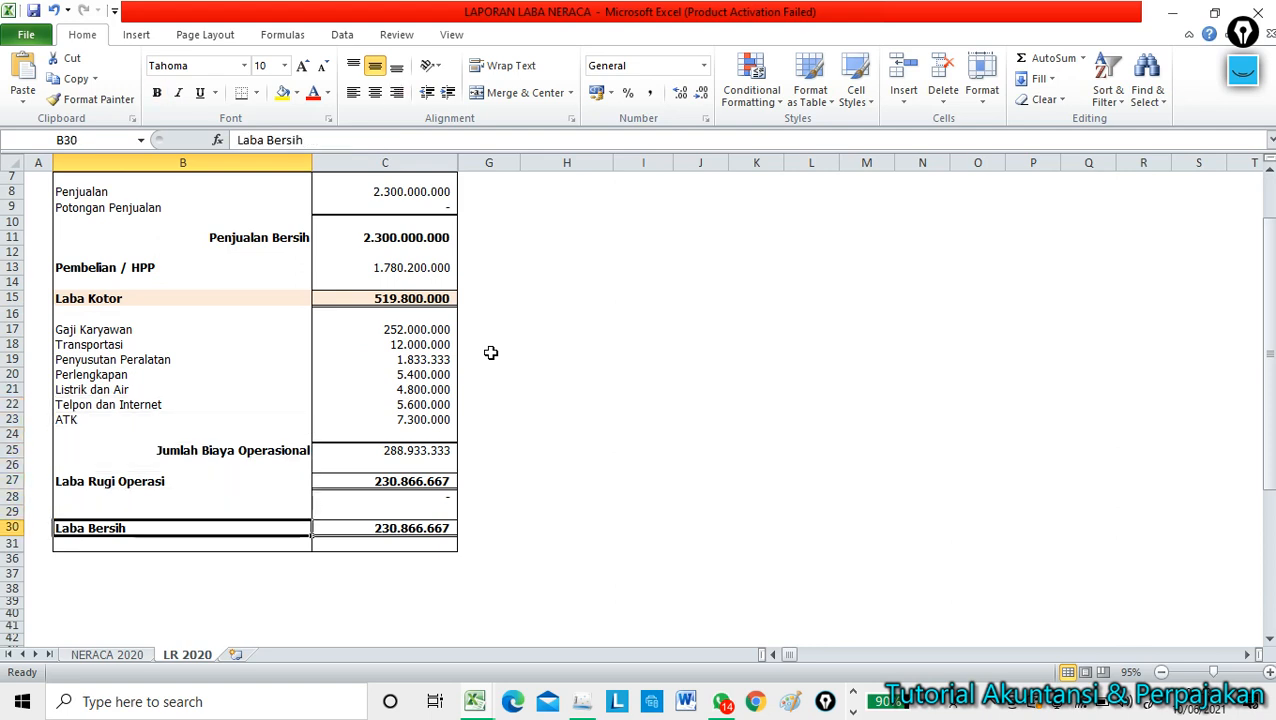
{"action": "left_click", "coordinate": [413, 531]}
{"action": "left_click", "coordinate": [806, 432]}
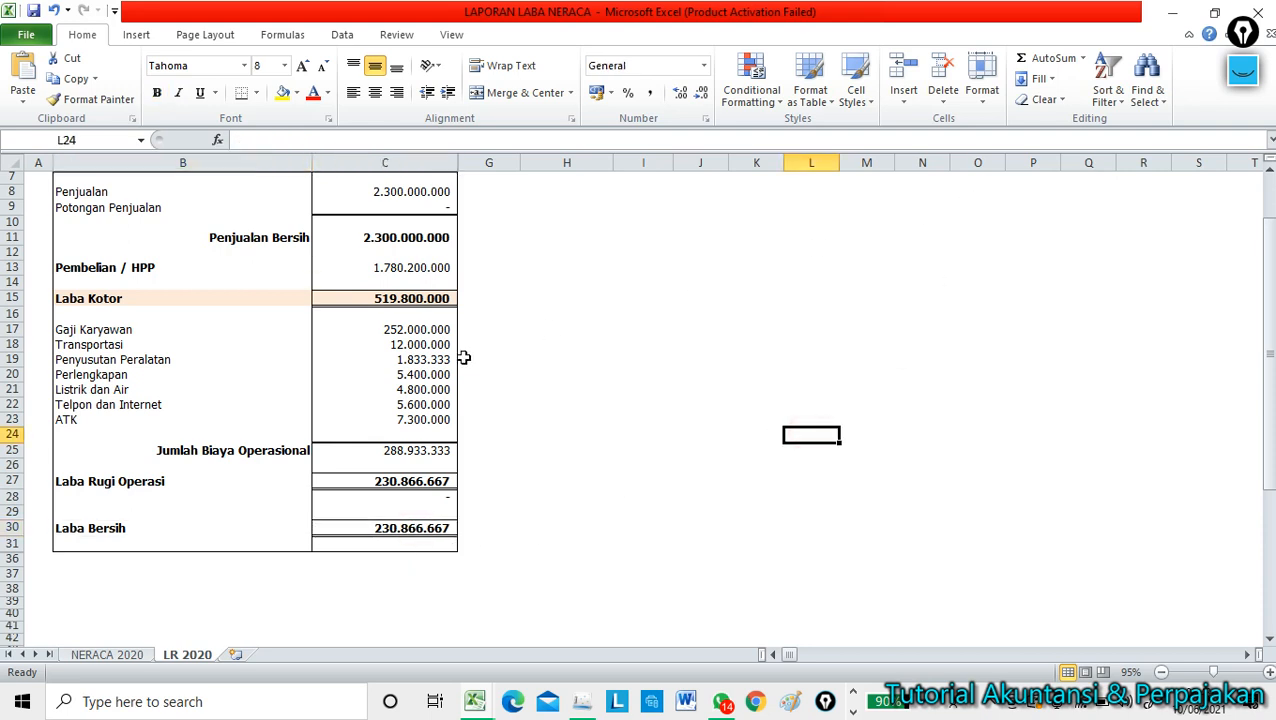
{"action": "scroll", "coordinate": [613, 339], "scroll_direction": "up", "scroll_amount": 1}
{"action": "scroll", "coordinate": [613, 339], "scroll_direction": "up", "scroll_amount": 1}
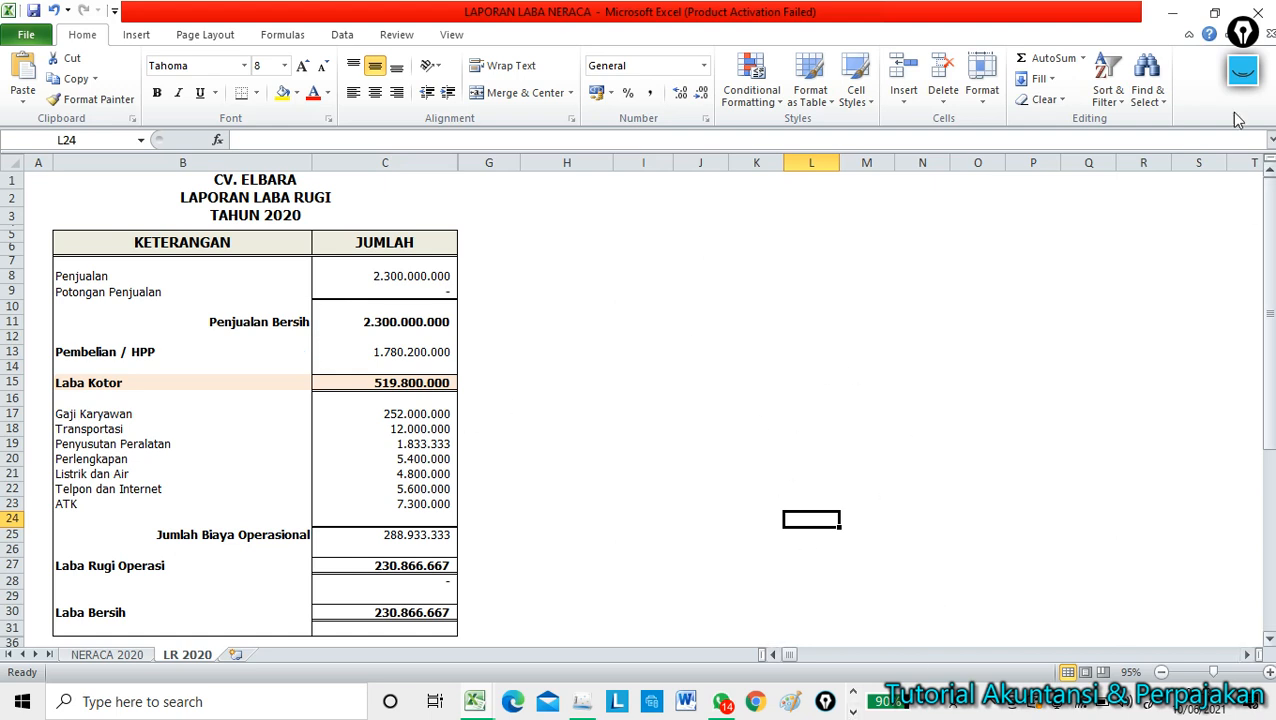
{"action": "left_click", "coordinate": [677, 456]}
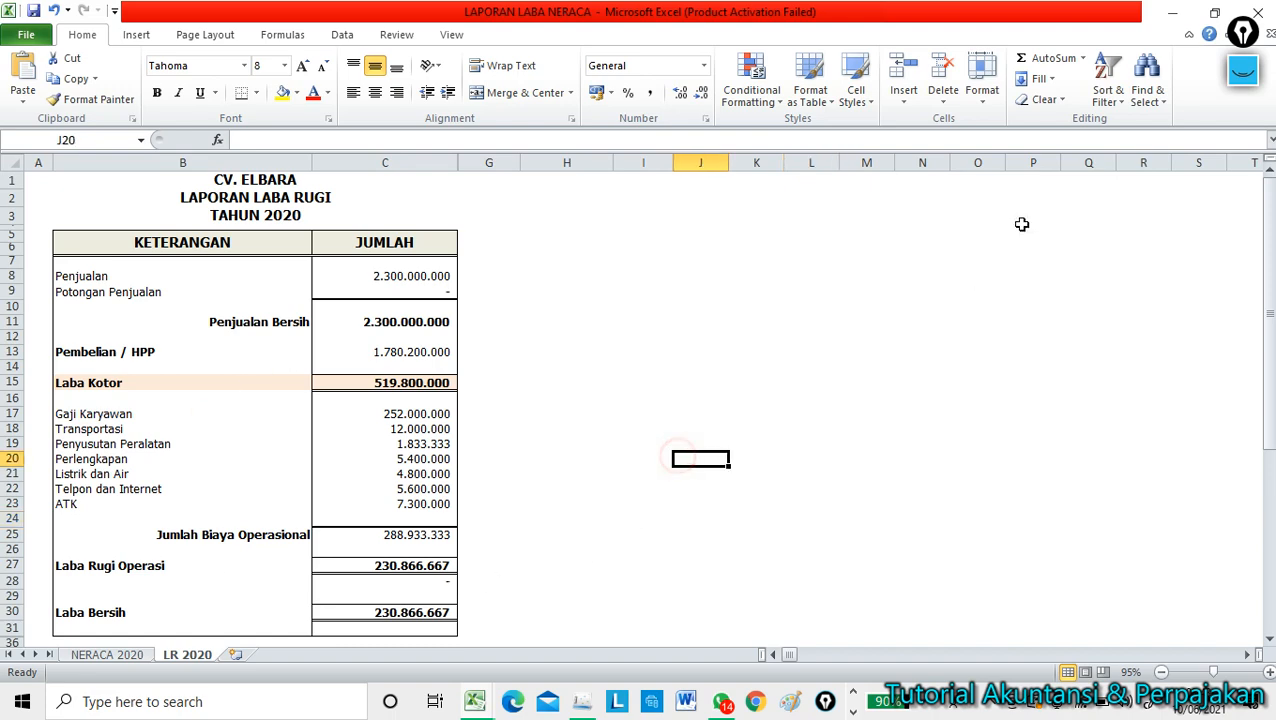
{"action": "left_click", "coordinate": [1176, 13]}
Minimize the Aktiva workbook and File Explorer and restore the e-SPT window.
{"action": "left_click", "coordinate": [765, 415]}
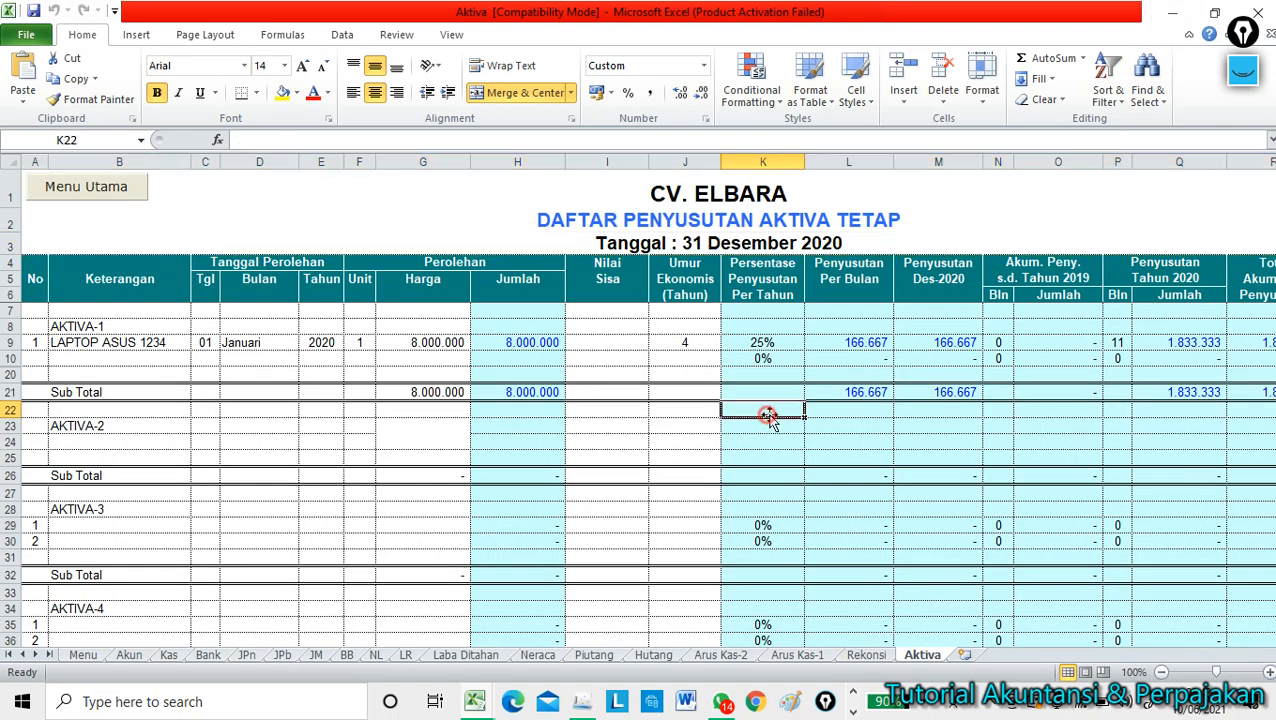
{"action": "left_click", "coordinate": [1172, 12]}
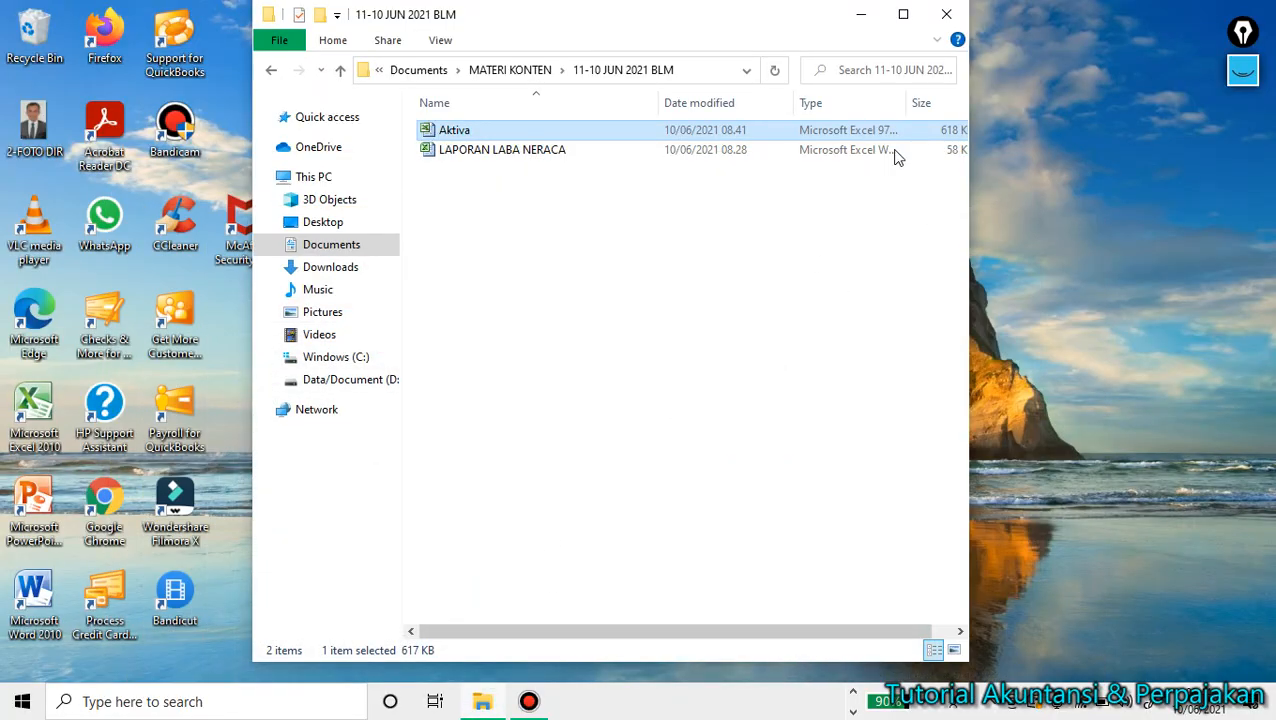
{"action": "left_click", "coordinate": [861, 14]}
{"action": "left_click", "coordinate": [855, 712]}
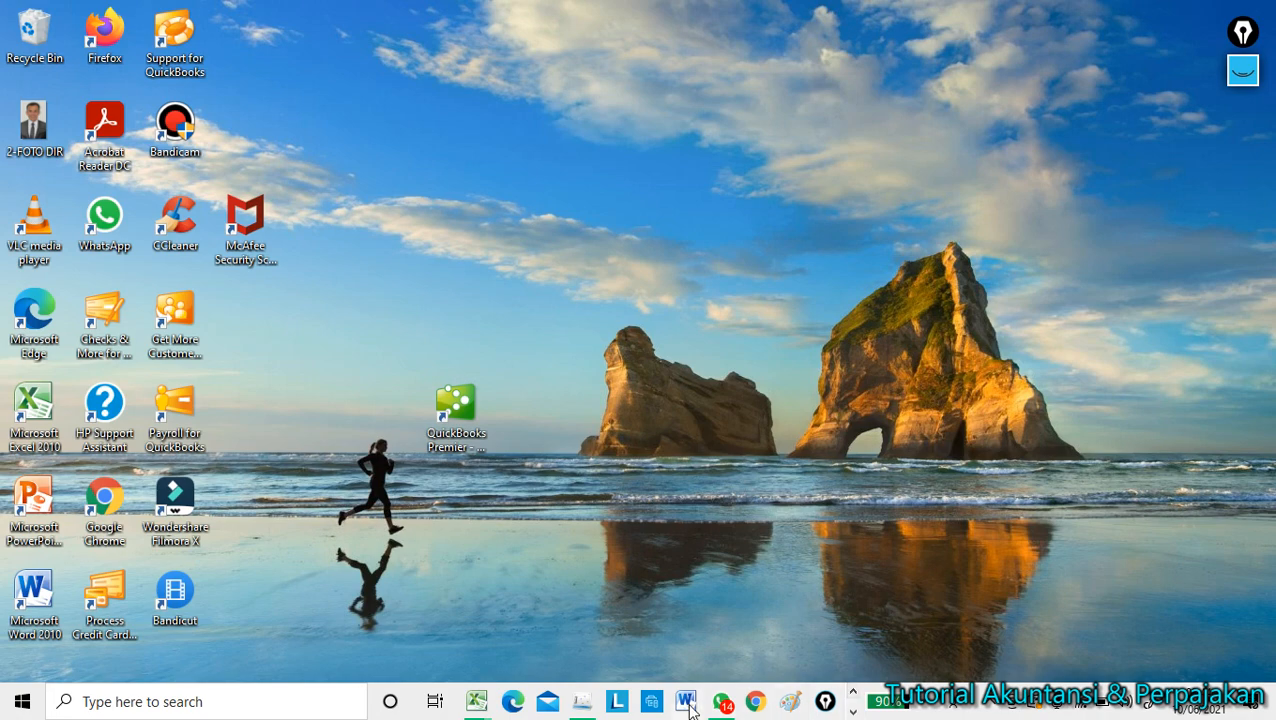
{"action": "left_click", "coordinate": [585, 706]}
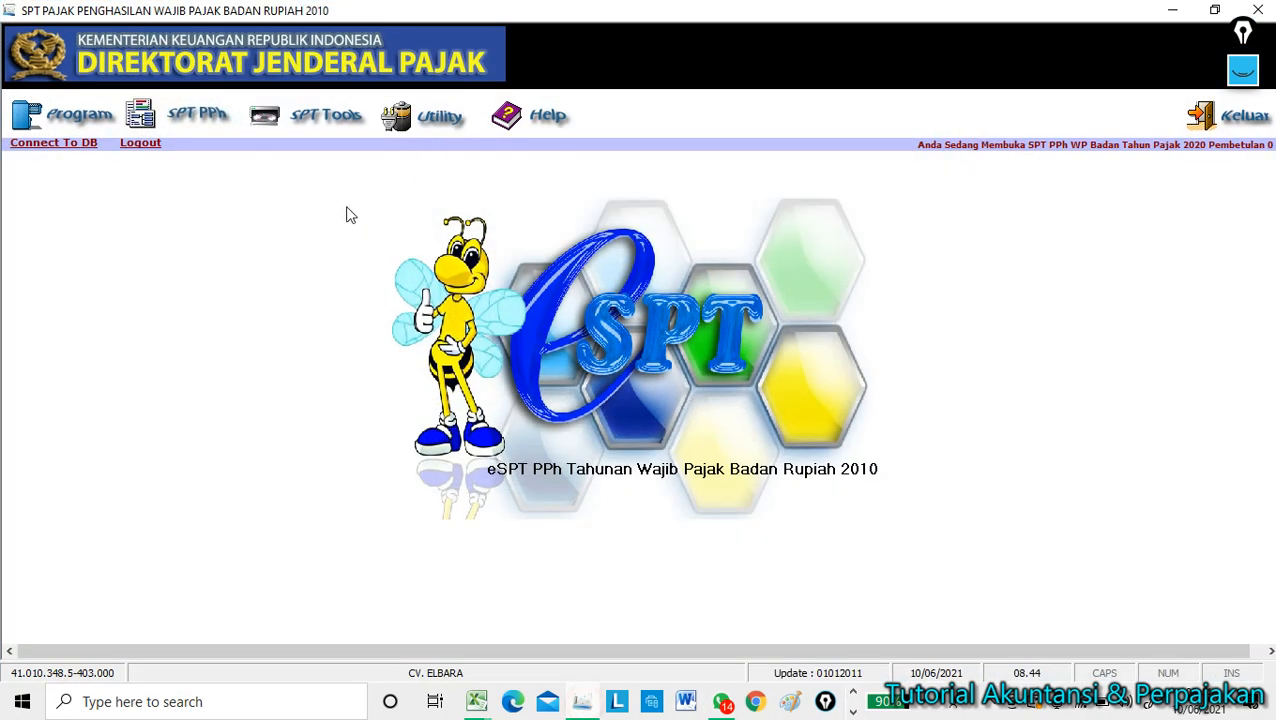
Open Formulir 1771-VI from SPT PPh > Lampiran and close it without entries.
{"action": "left_click", "coordinate": [78, 118]}
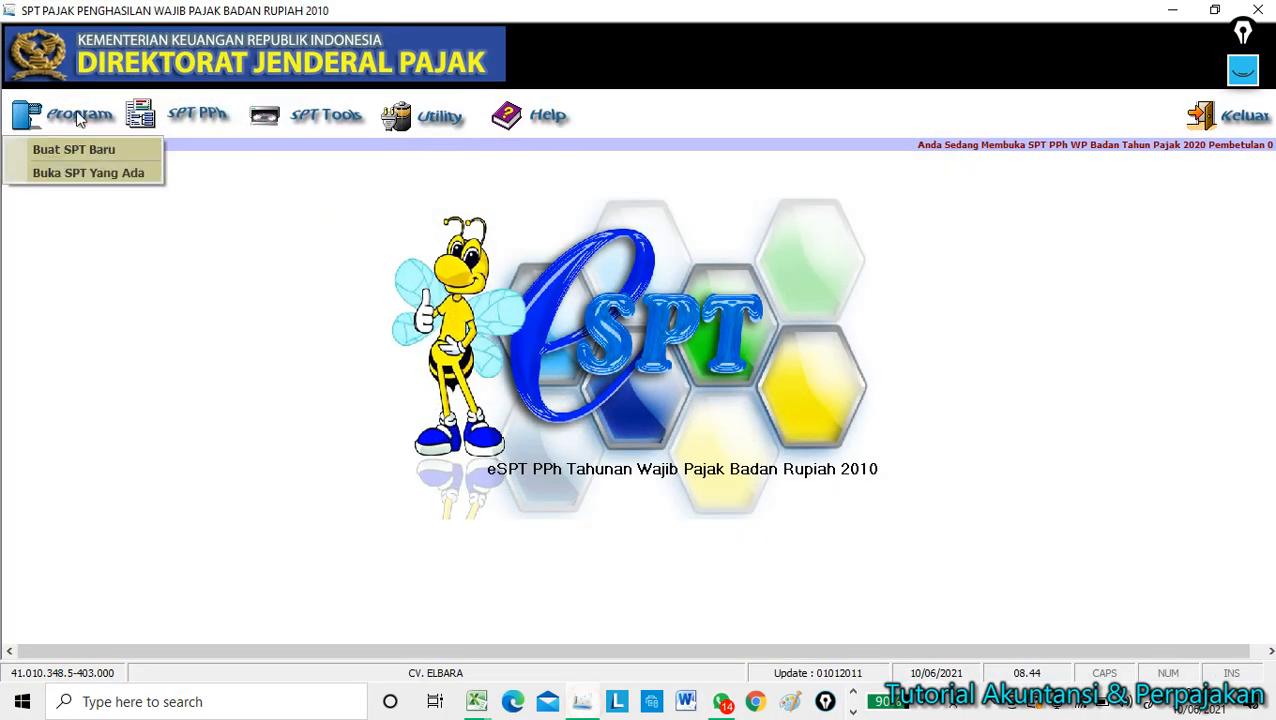
{"action": "left_click", "coordinate": [196, 118]}
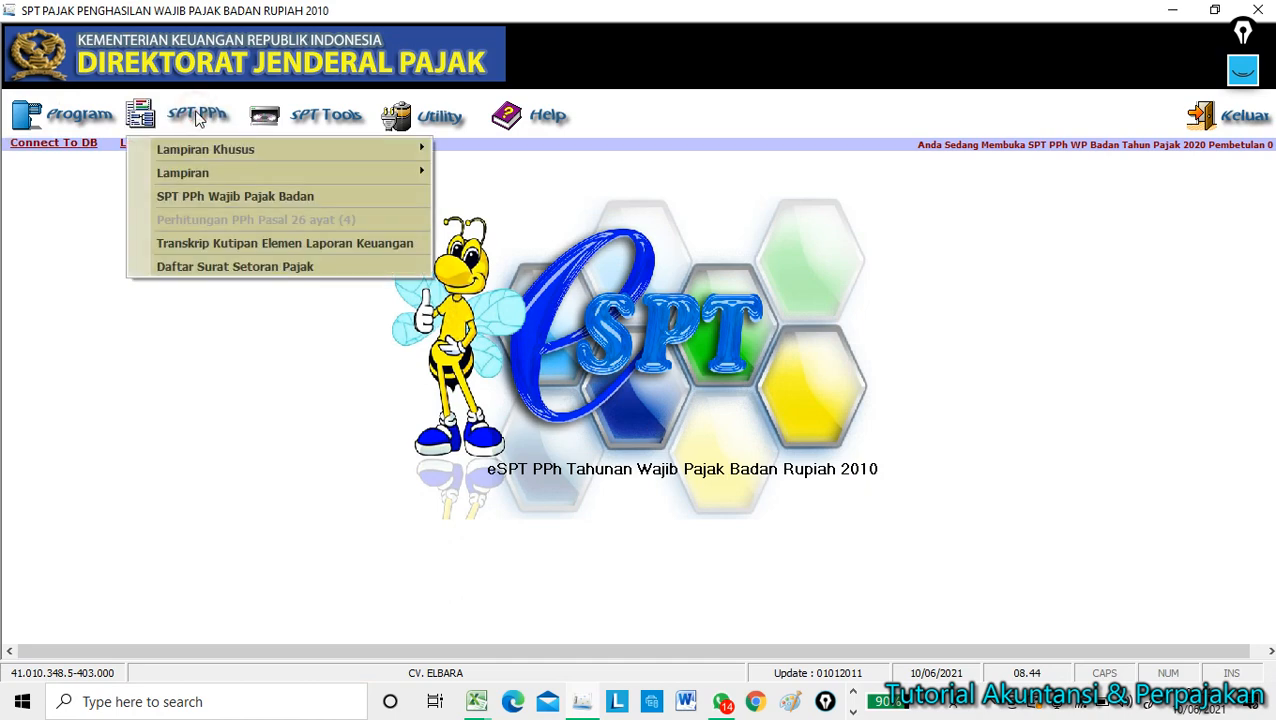
{"action": "mouse_move", "coordinate": [210, 153]}
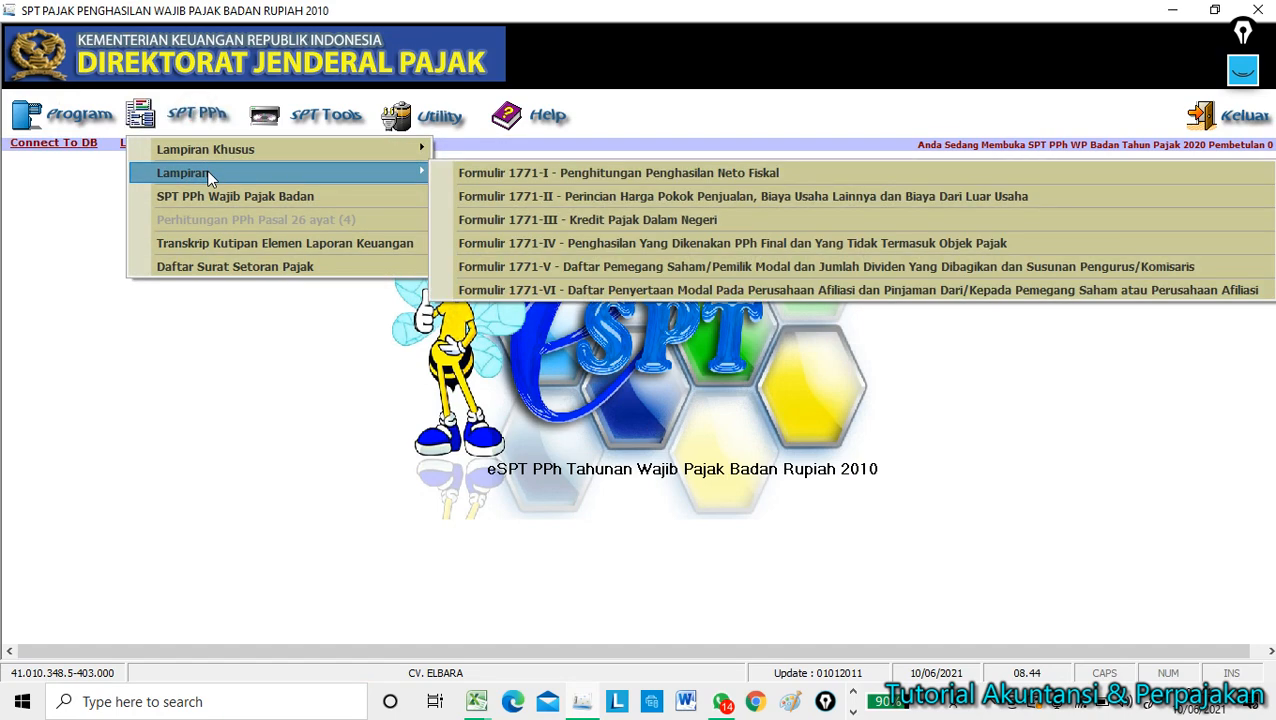
{"action": "left_click", "coordinate": [620, 290]}
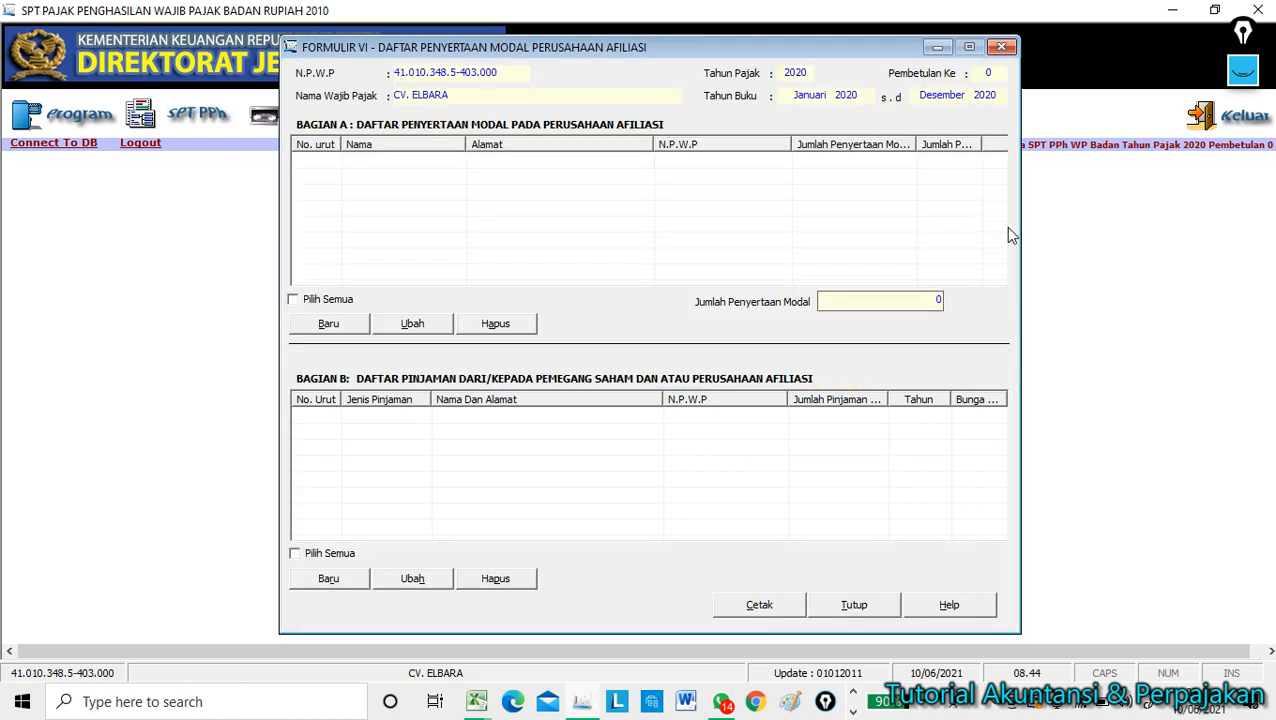
{"action": "left_click", "coordinate": [853, 605]}
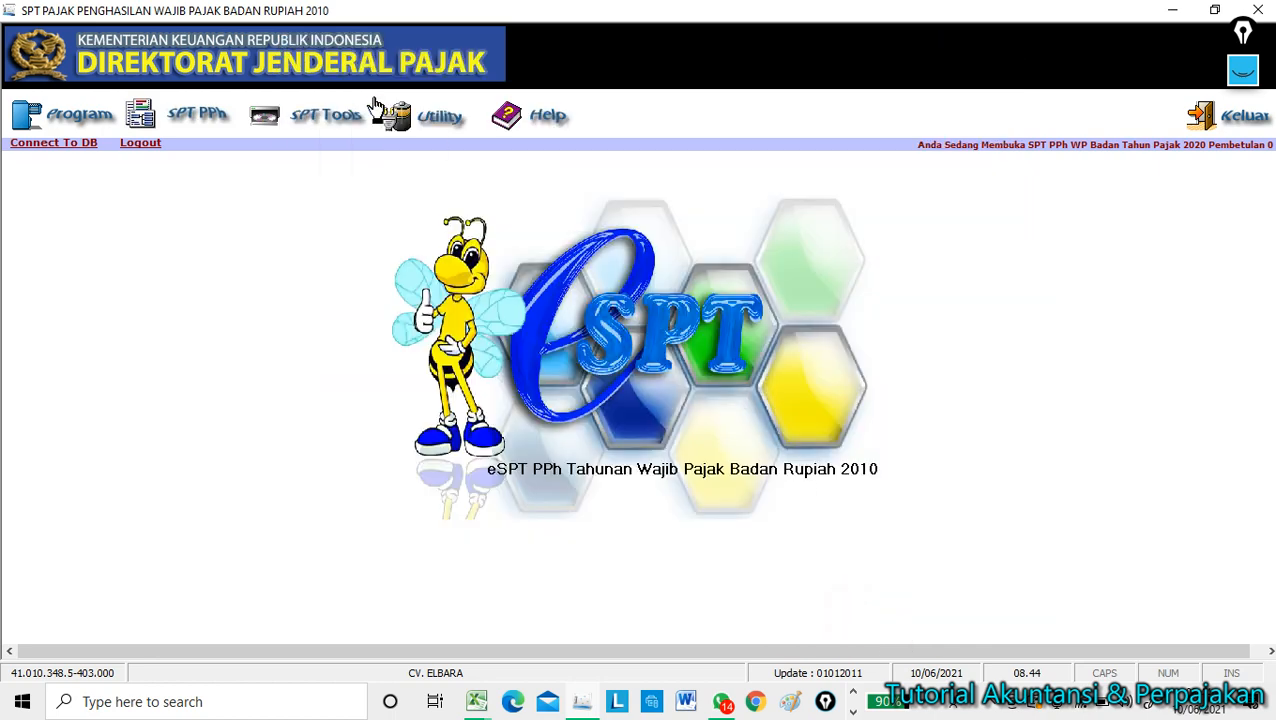
Open Formulir 1771-V via SPT PPh > Lampiran, with empty shareholder and management sections.
{"action": "left_click", "coordinate": [172, 112]}
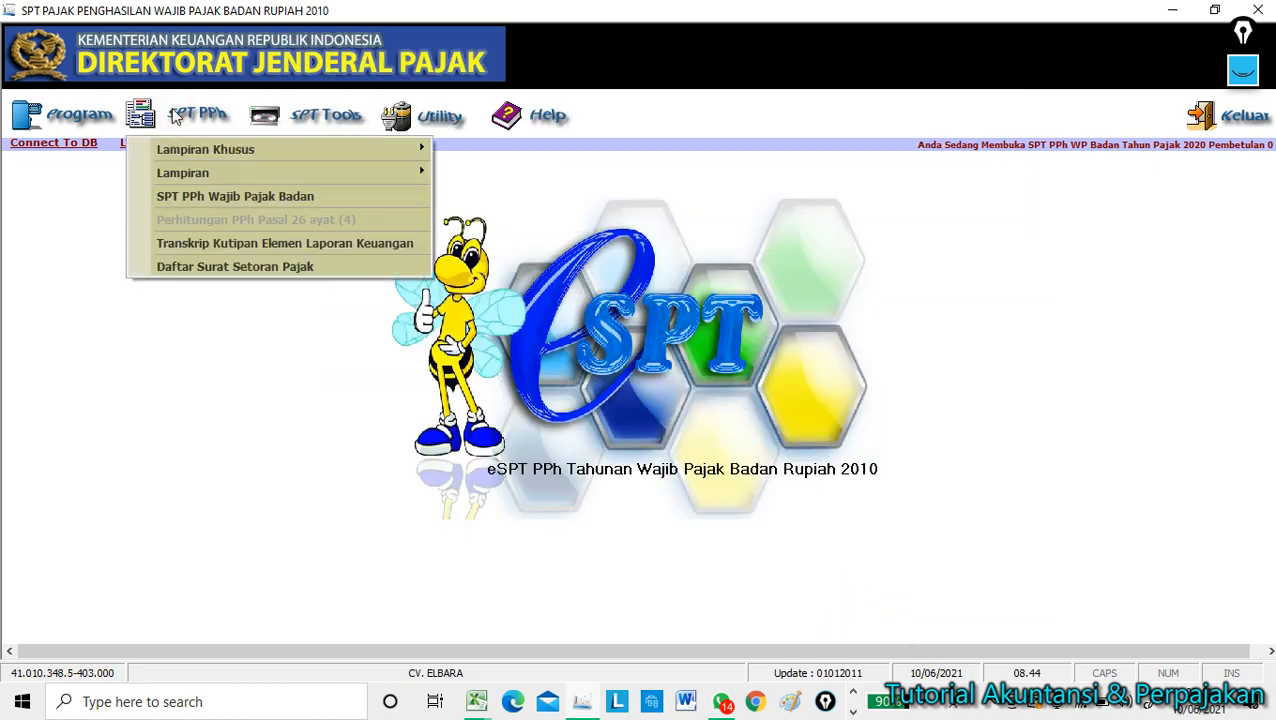
{"action": "mouse_move", "coordinate": [189, 172]}
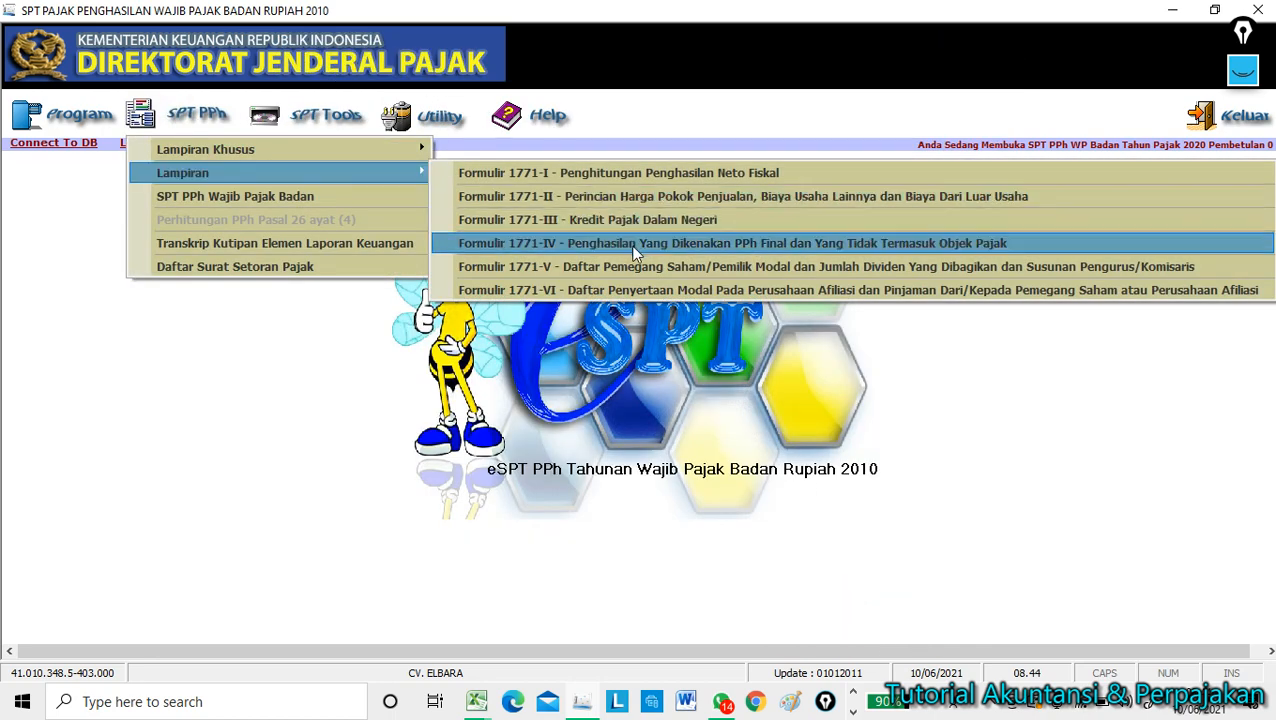
{"action": "left_click", "coordinate": [627, 268]}
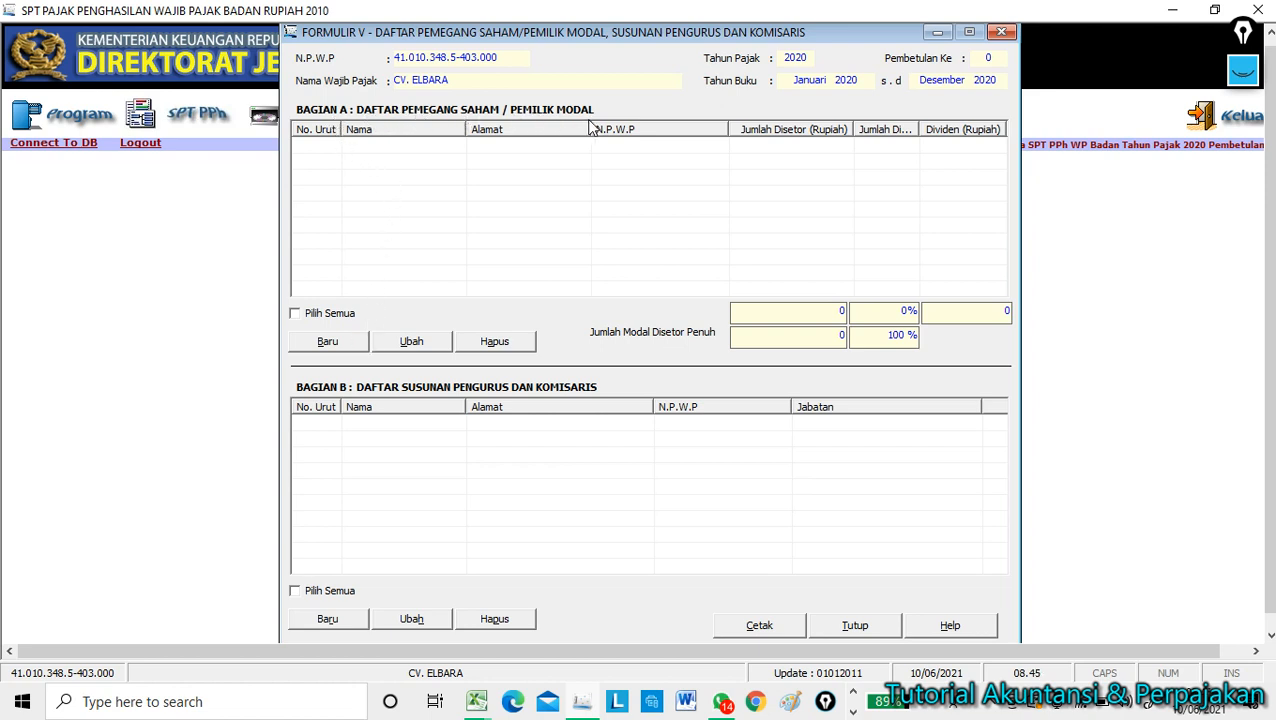
Add a Bagian A shareholder with their NPWP, name and address, capital 100.000.000, dividend 0.
{"action": "left_click", "coordinate": [338, 345]}
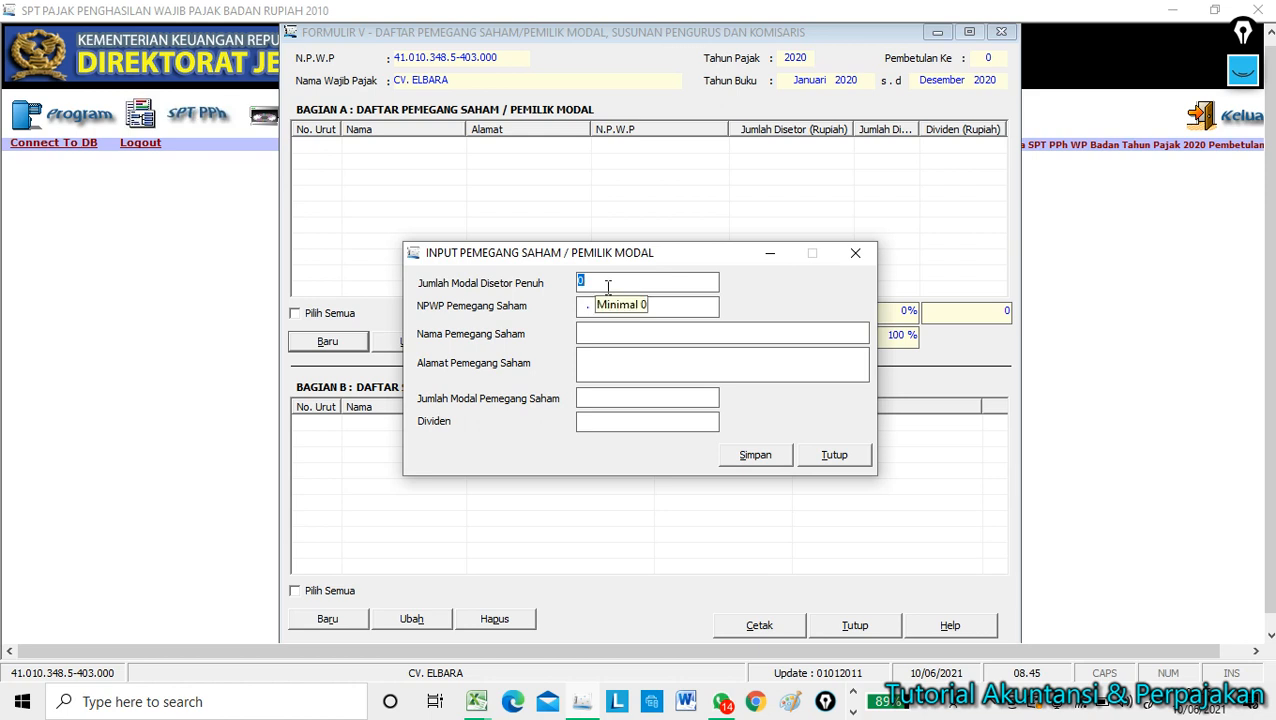
{"action": "type", "text": "100000000"}
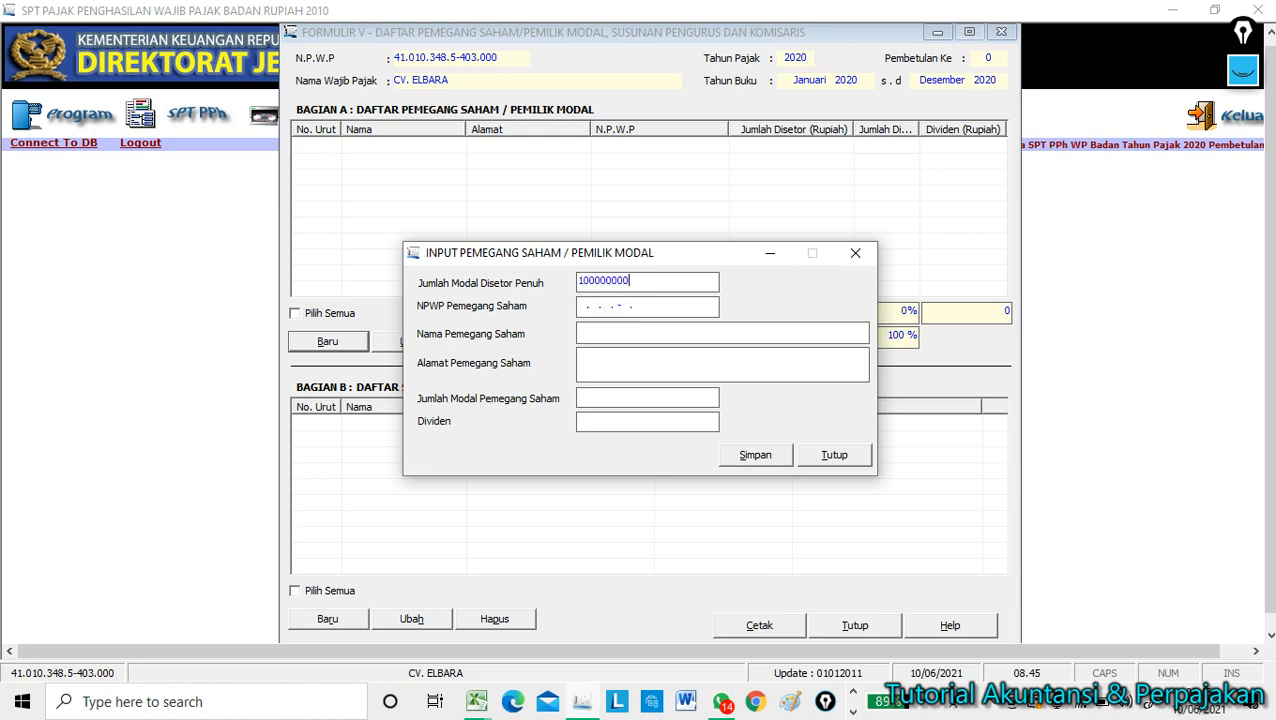
{"action": "key", "text": "Tab"}
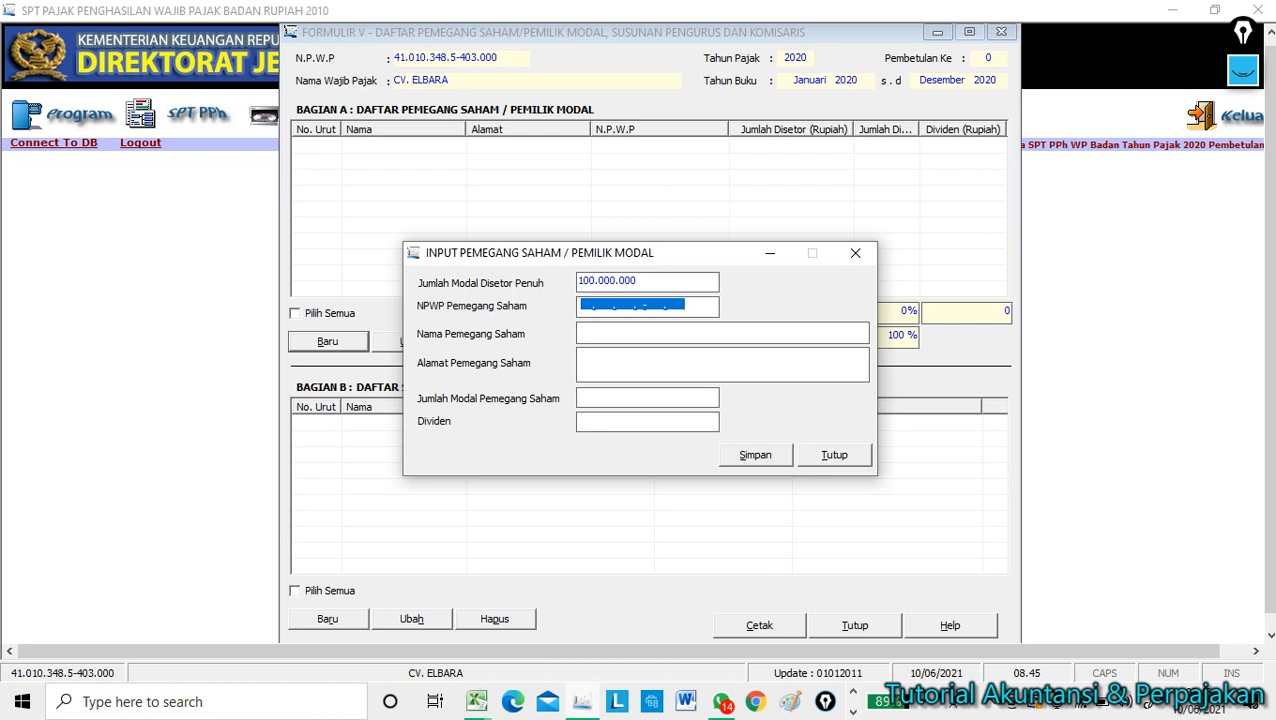
{"action": "left_click", "coordinate": [679, 305]}
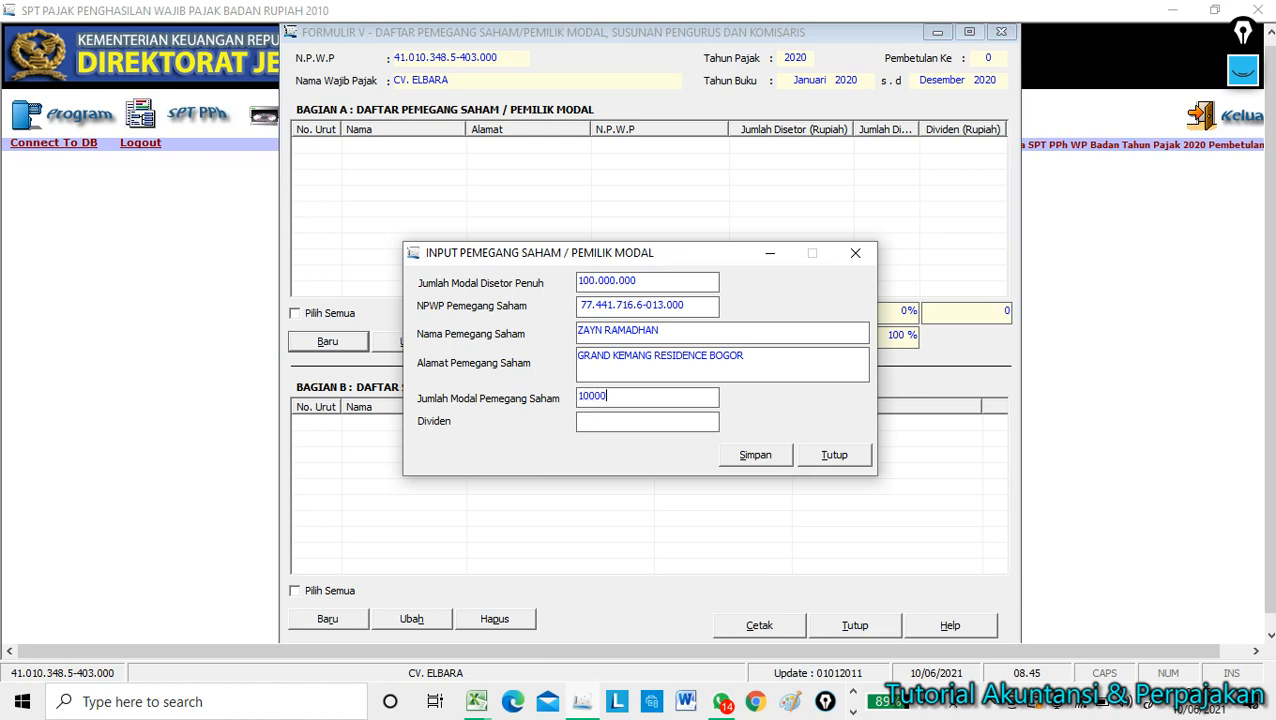
{"action": "key", "text": "Tab"}
{"action": "left_click", "coordinate": [759, 463]}
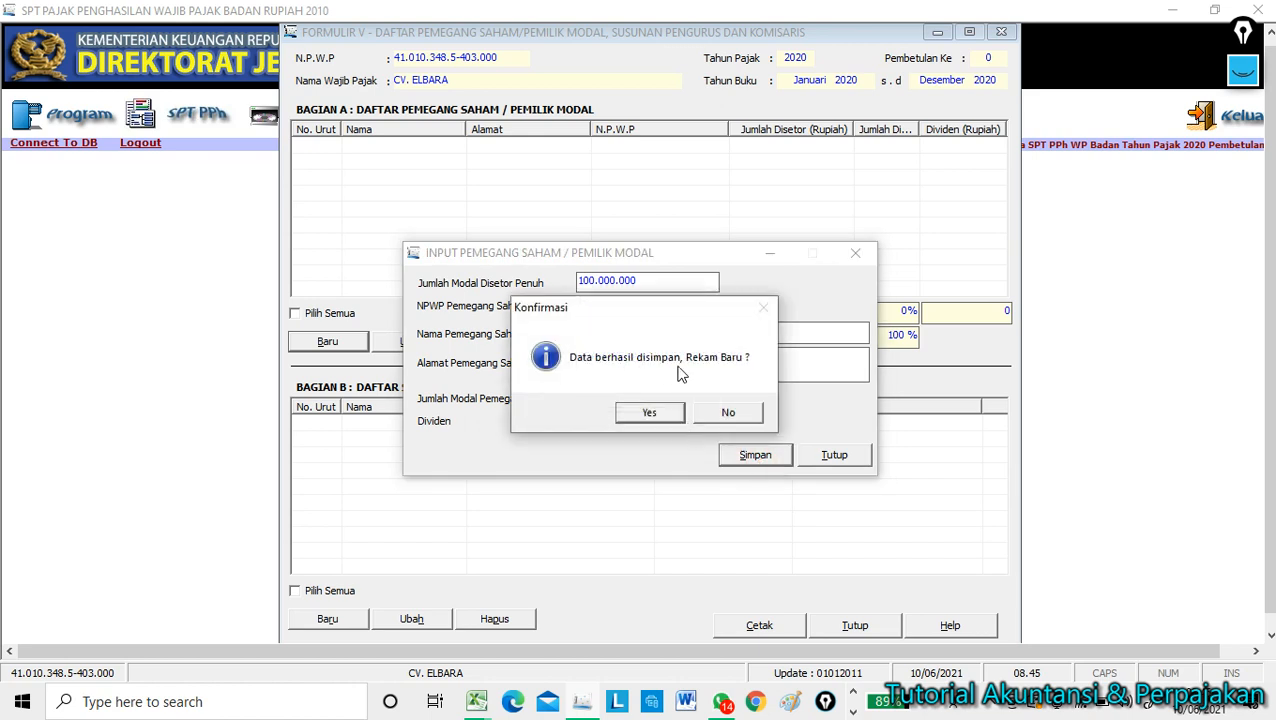
{"action": "left_click", "coordinate": [731, 411]}
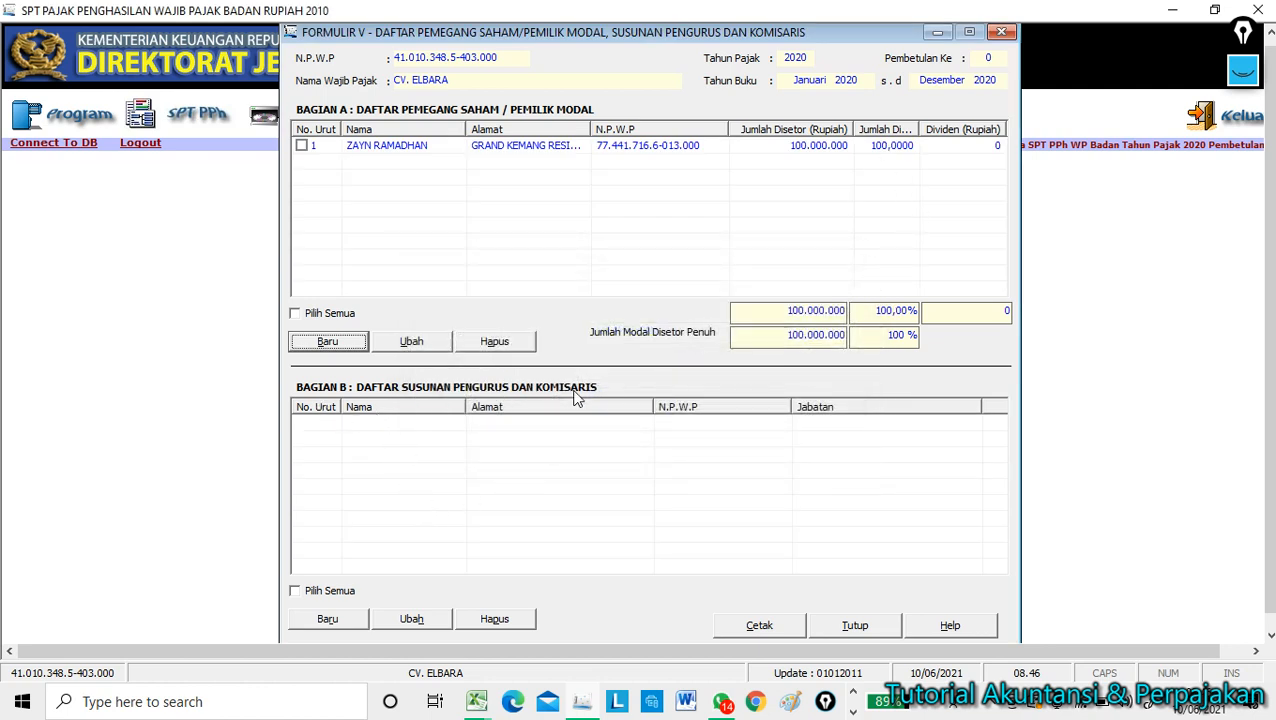
Enter the shareholder's NPWP, name and address in Bagian B as Direktur, then close the form.
{"action": "left_click", "coordinate": [332, 620]}
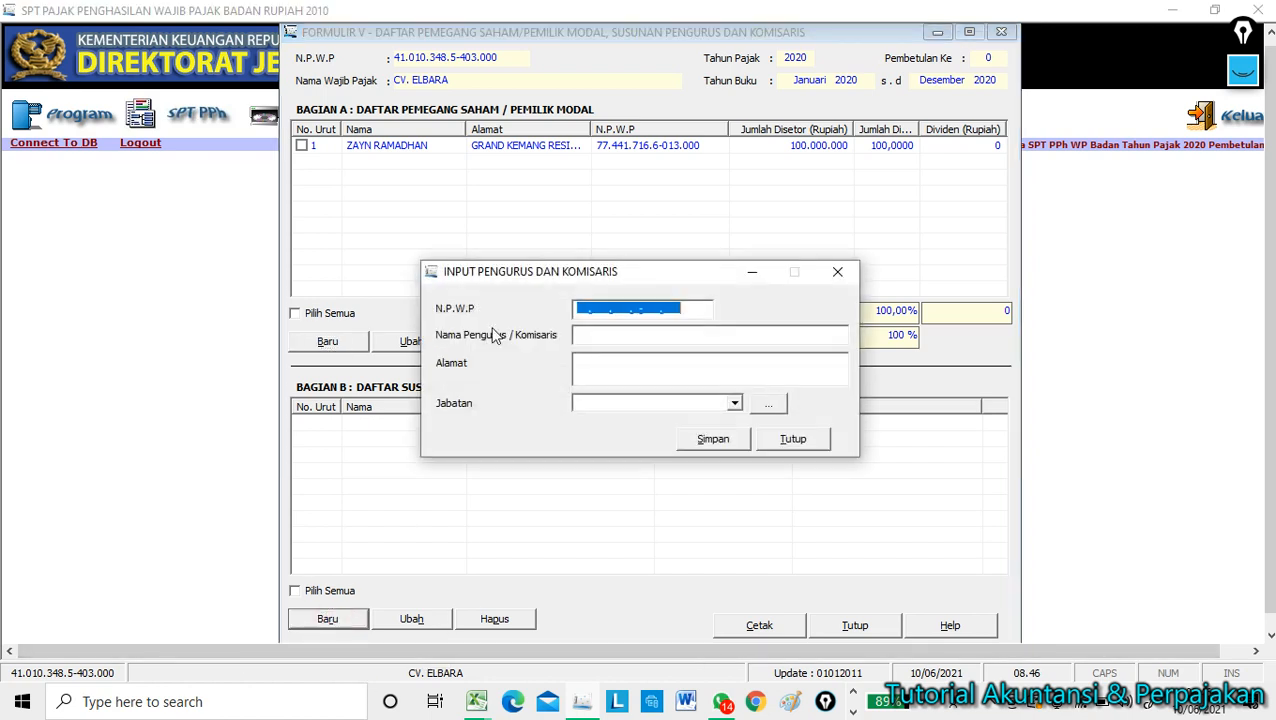
{"action": "left_click", "coordinate": [607, 309]}
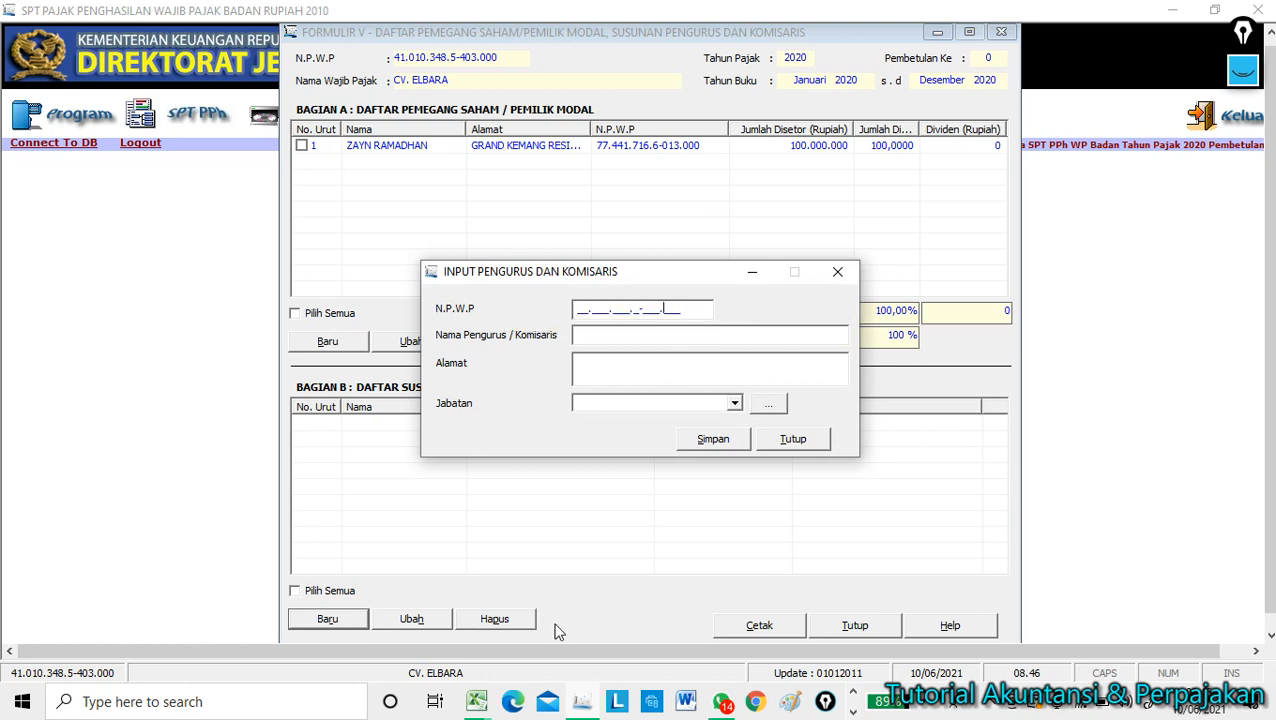
{"action": "key", "text": "Left"}
{"action": "key", "text": "Left"}
{"action": "key", "text": "Left"}
{"action": "key", "text": "Left"}
{"action": "key", "text": "Left"}
{"action": "key", "text": "Left"}
{"action": "key", "text": "Left"}
{"action": "key", "text": "Left"}
{"action": "key", "text": "Left"}
{"action": "key", "text": "Left"}
{"action": "key", "text": "Left"}
{"action": "key", "text": "Left"}
{"action": "key", "text": "Left"}
{"action": "key", "text": "Left"}
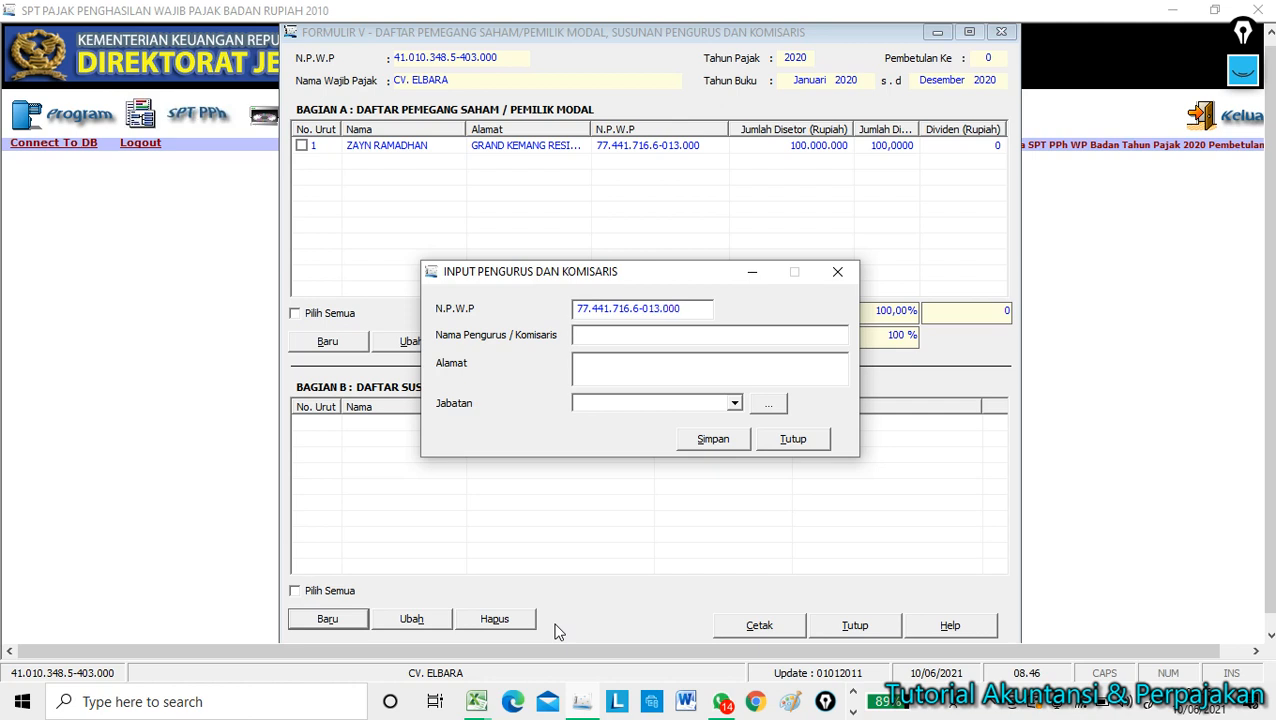
{"action": "type", "text": "G"}
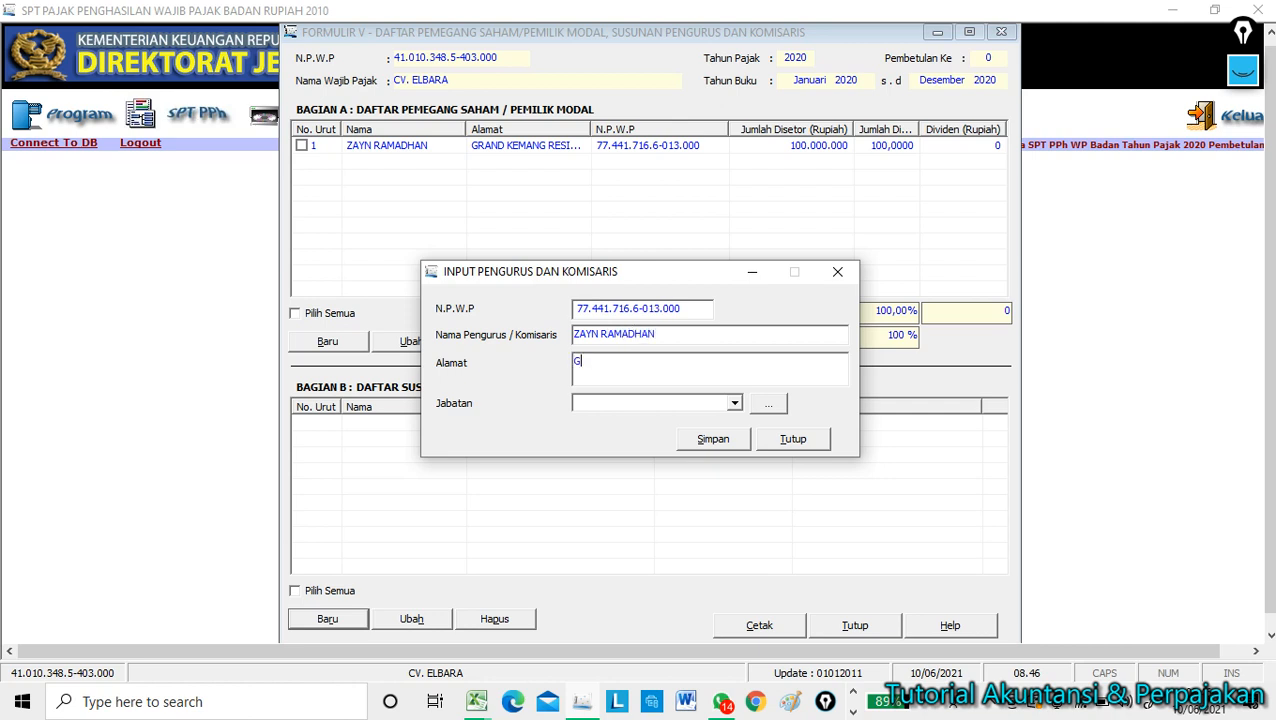
{"action": "type", "text": "RAND KEMANG RESIDENCE BOGO"}
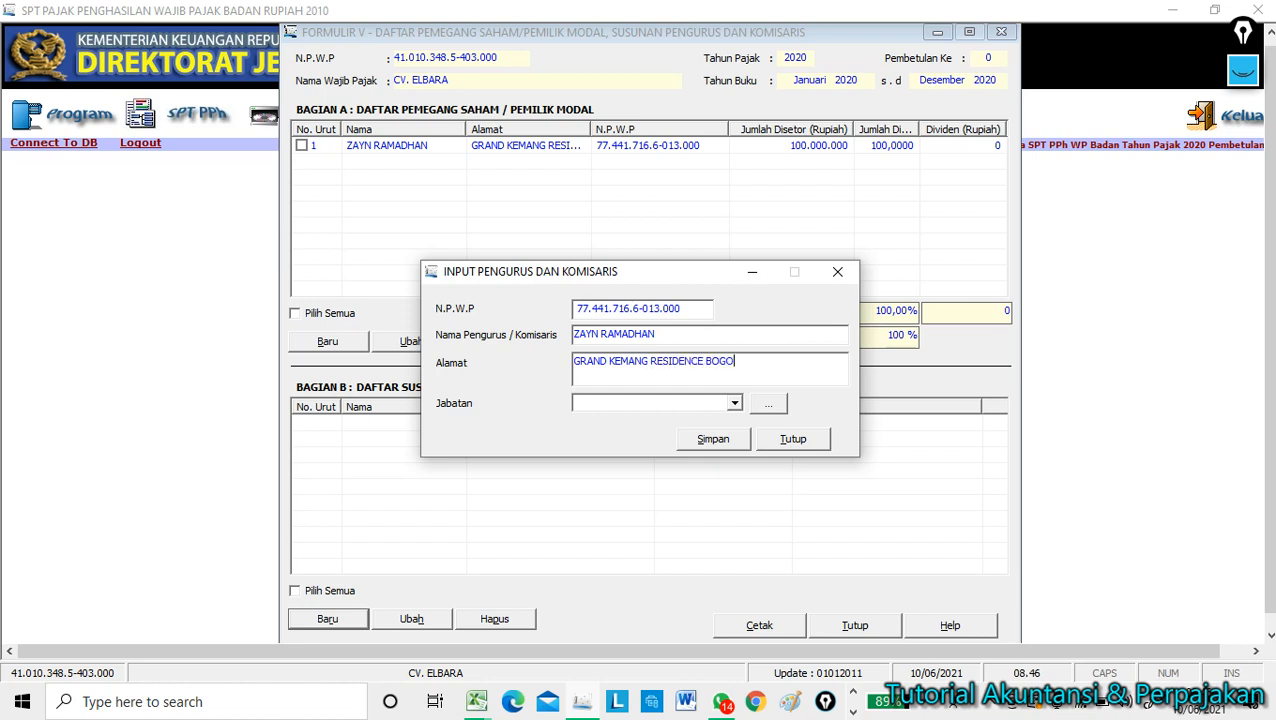
{"action": "type", "text": "R"}
{"action": "left_click", "coordinate": [734, 403]}
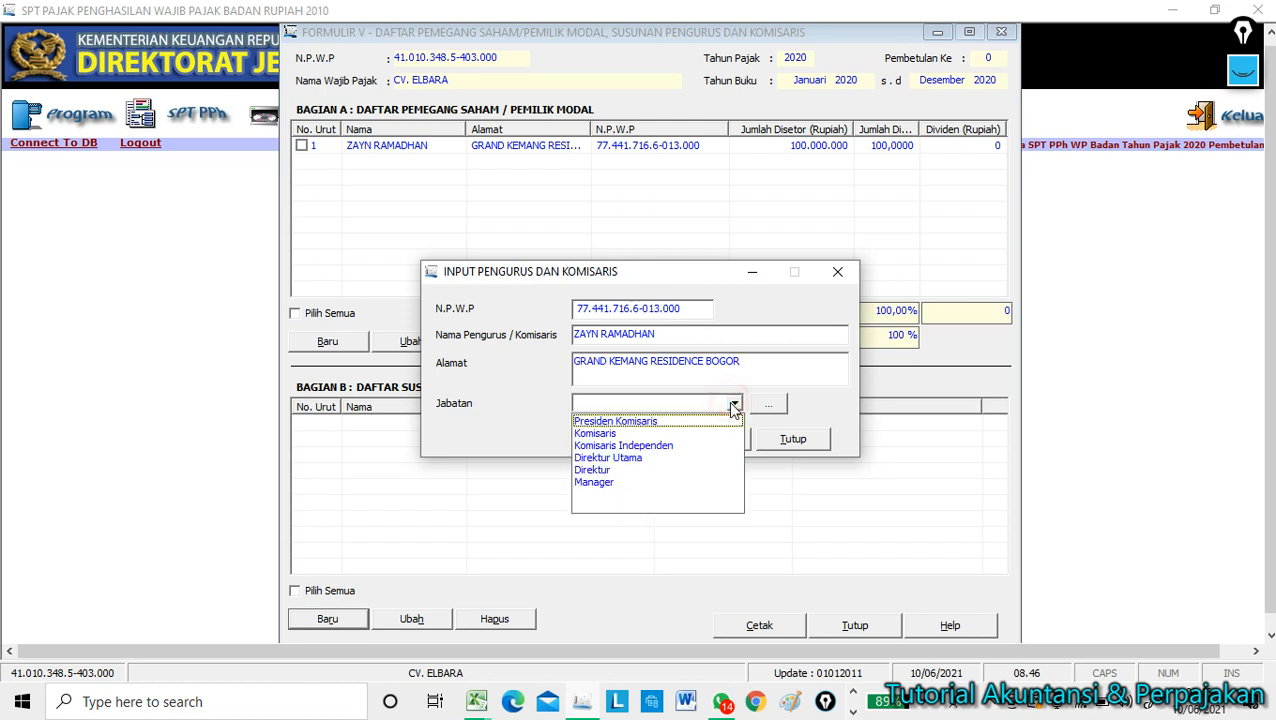
{"action": "left_click", "coordinate": [598, 470]}
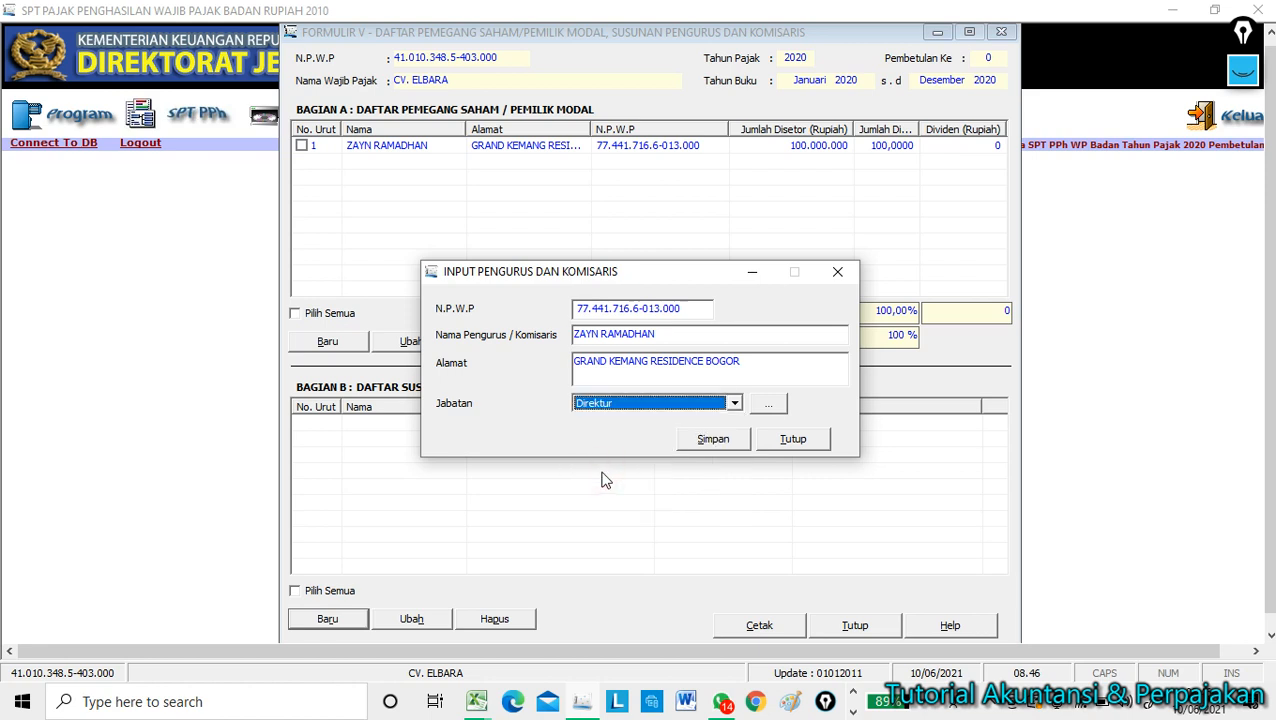
{"action": "left_click", "coordinate": [734, 439]}
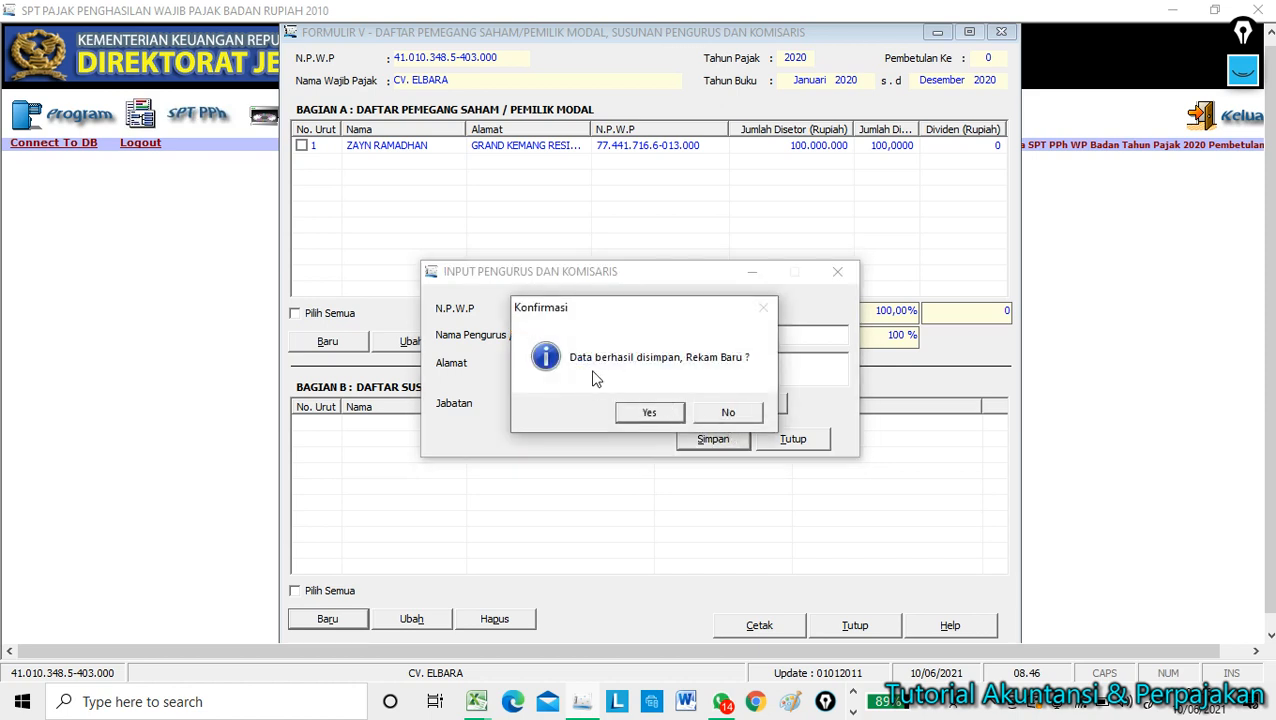
{"action": "left_click", "coordinate": [728, 412]}
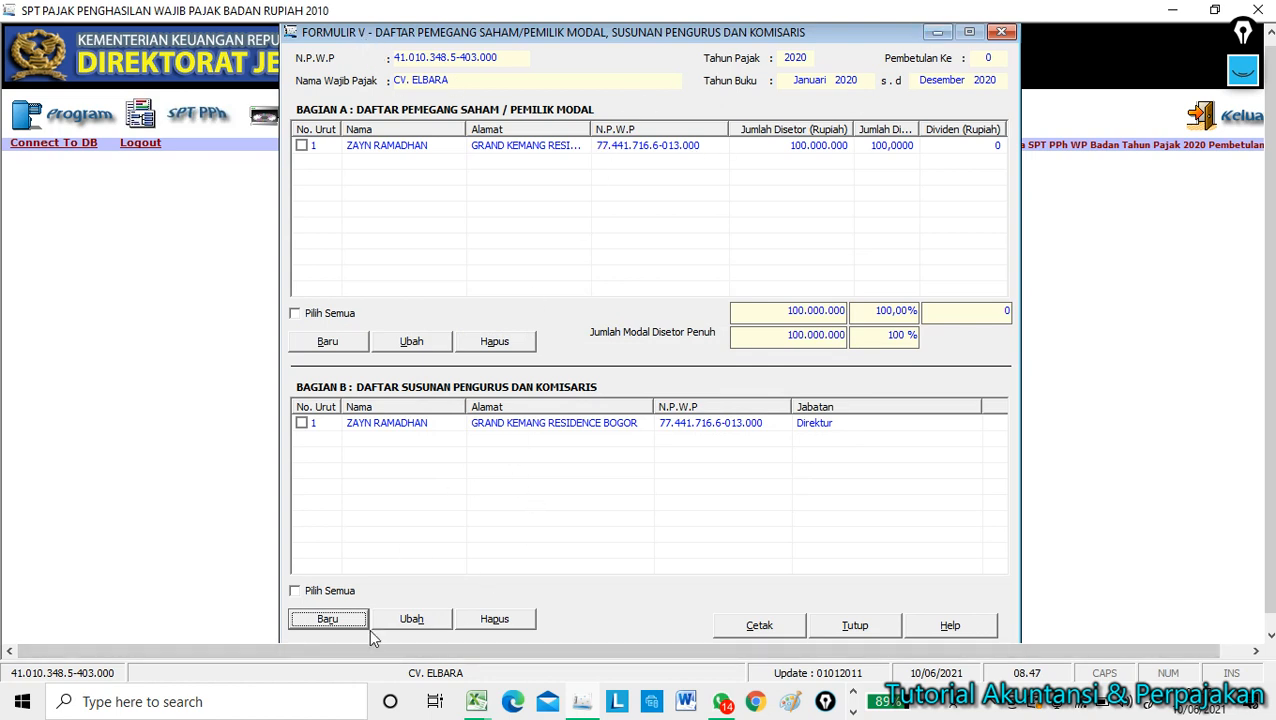
{"action": "left_click", "coordinate": [855, 628]}
Open Formulir 1771-IV from SPT PPh > Lampiran and shift its window slightly down.
{"action": "left_click", "coordinate": [186, 115]}
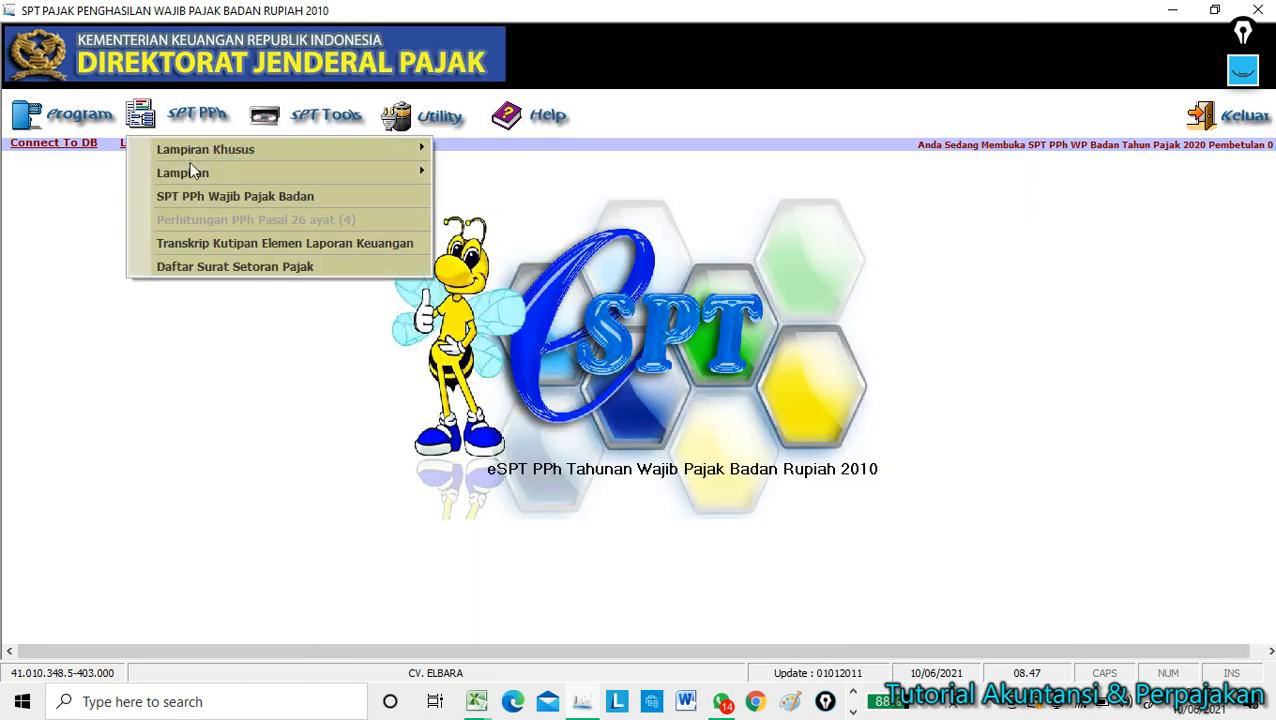
{"action": "mouse_move", "coordinate": [190, 173]}
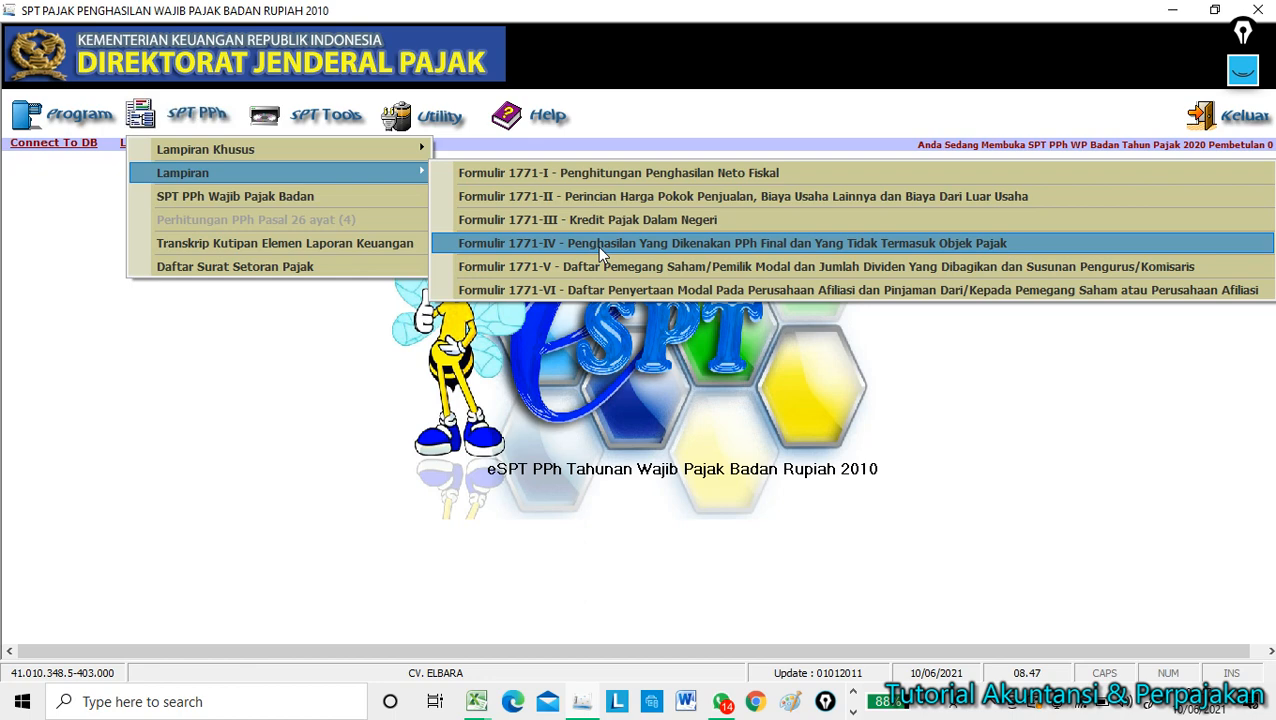
{"action": "left_click", "coordinate": [600, 252]}
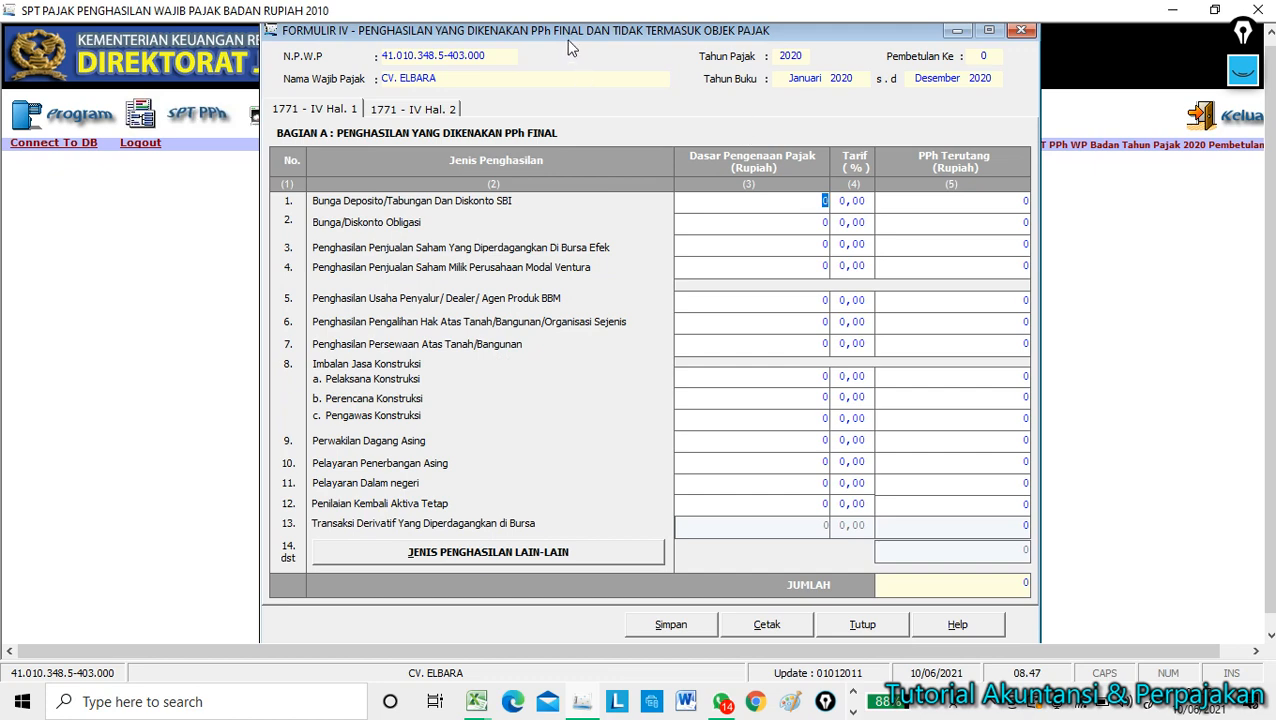
{"action": "mouse_move", "coordinate": [568, 31]}
{"action": "left_mouse_down"}
{"action": "mouse_move", "coordinate": [560, 54]}
{"action": "mouse_move", "coordinate": [549, 45]}
{"action": "mouse_move", "coordinate": [561, 53]}
{"action": "left_mouse_up"}
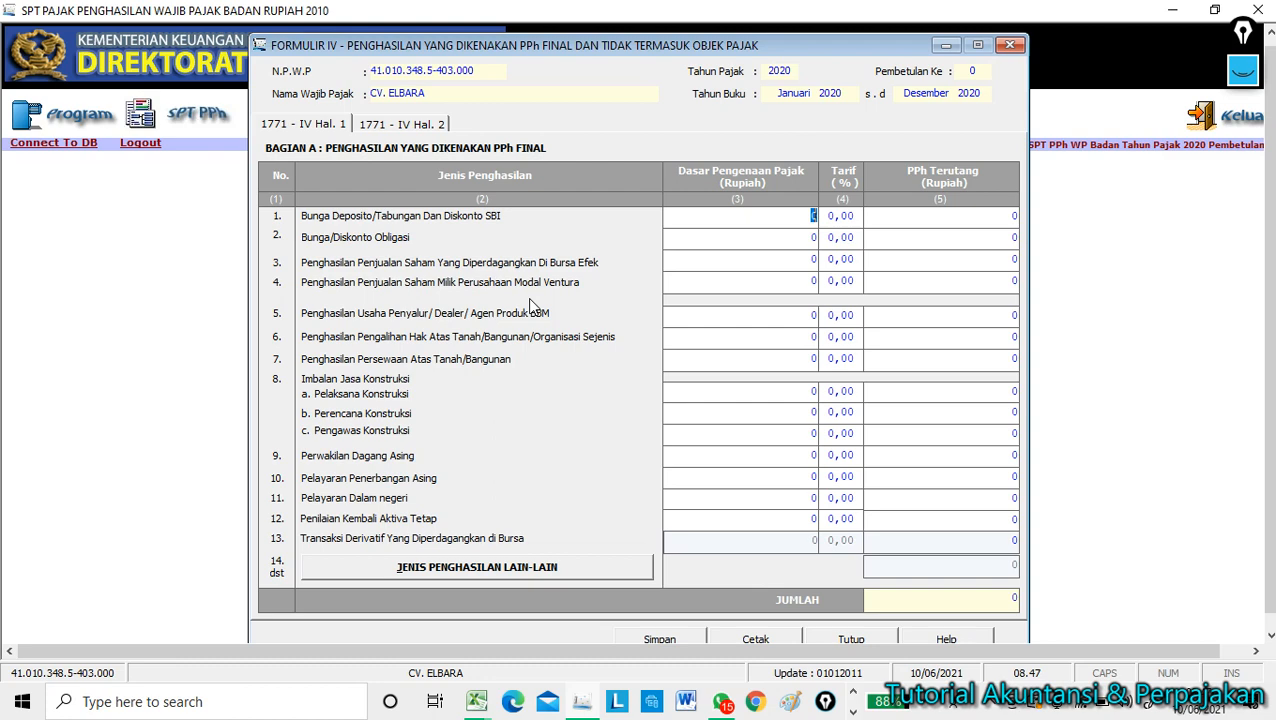
{"action": "left_click", "coordinate": [475, 701]}
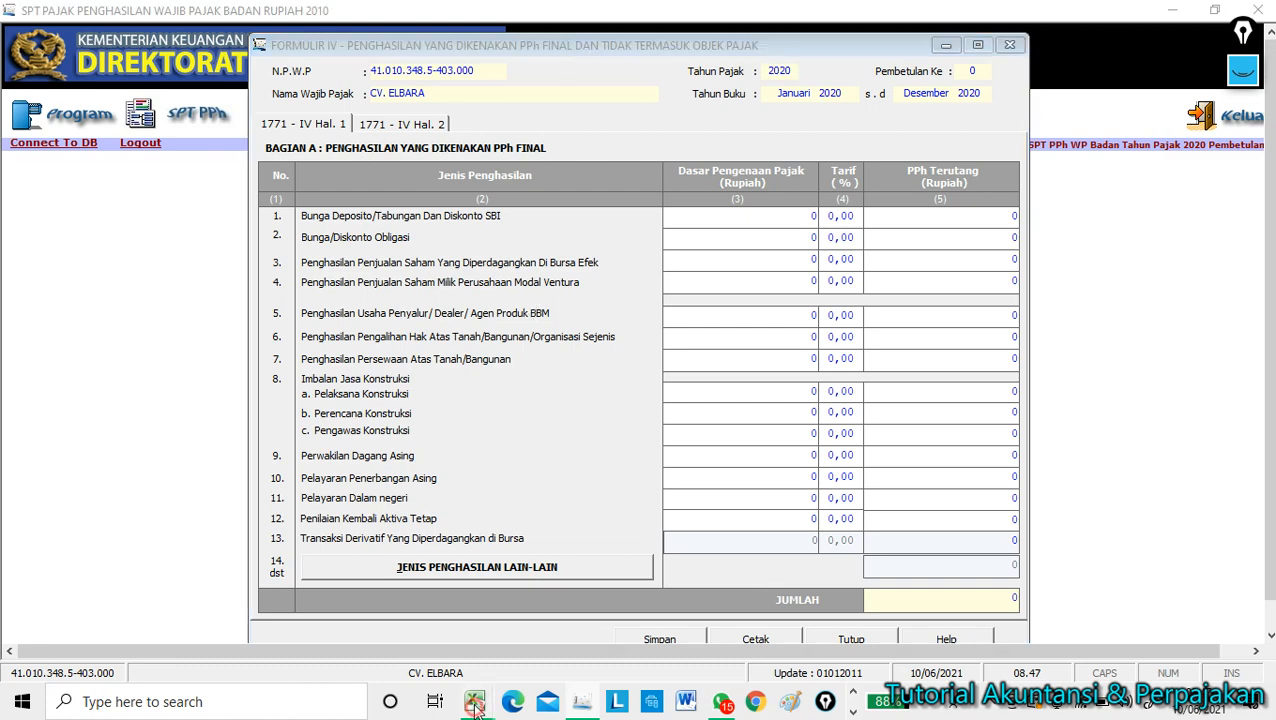
Enter a final-tax rate of 0,5% in G8 beside the 2.300.000.000 sales.
{"action": "left_click", "coordinate": [502, 603]}
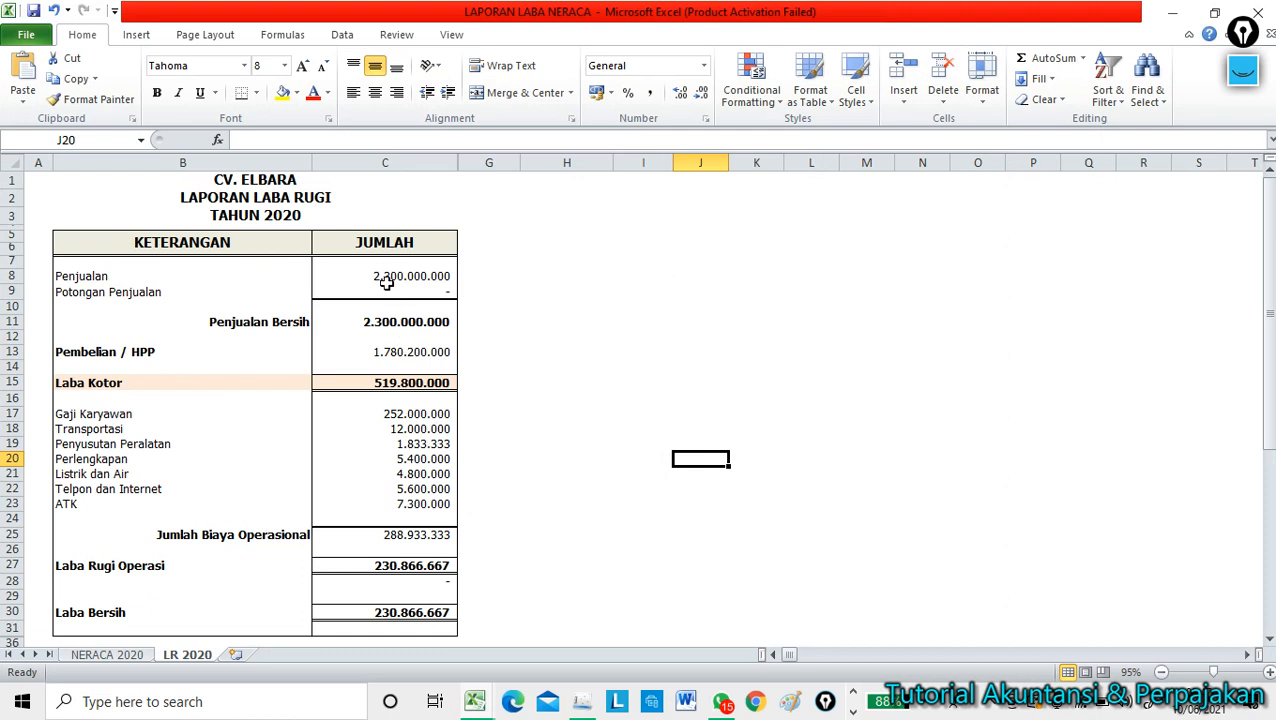
{"action": "left_click", "coordinate": [386, 277]}
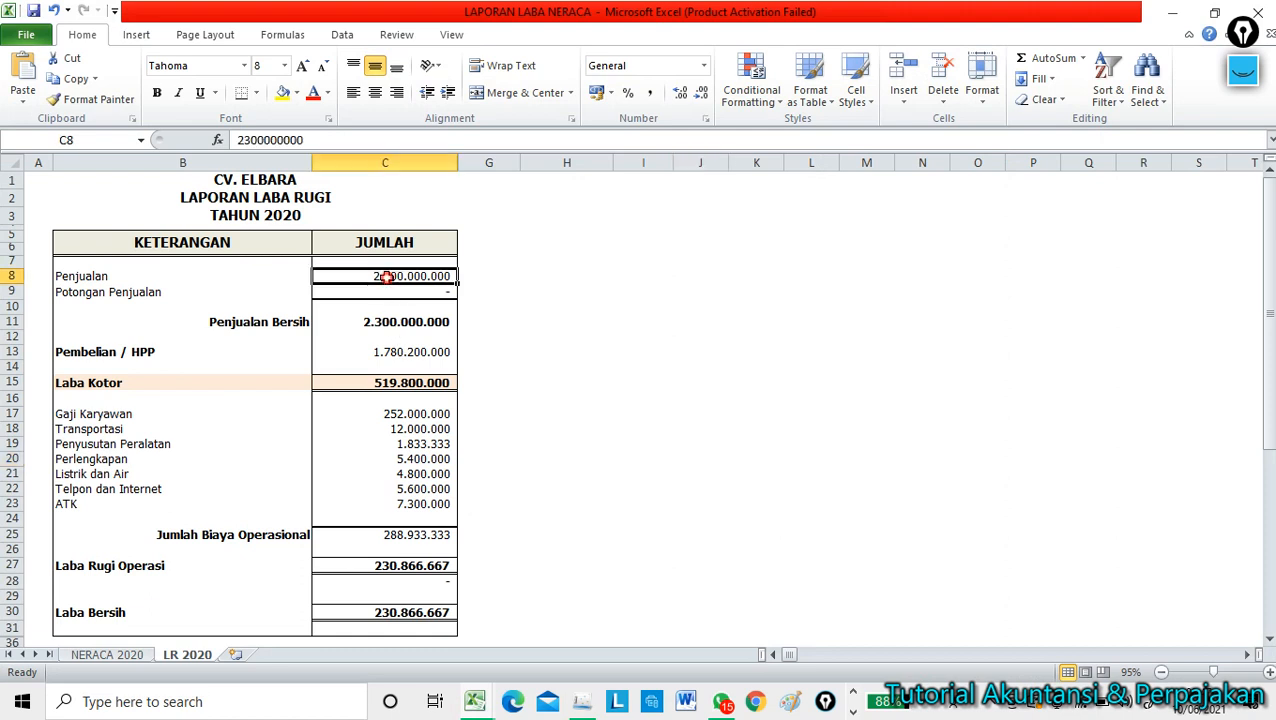
{"action": "left_click", "coordinate": [515, 278]}
{"action": "left_click", "coordinate": [535, 290]}
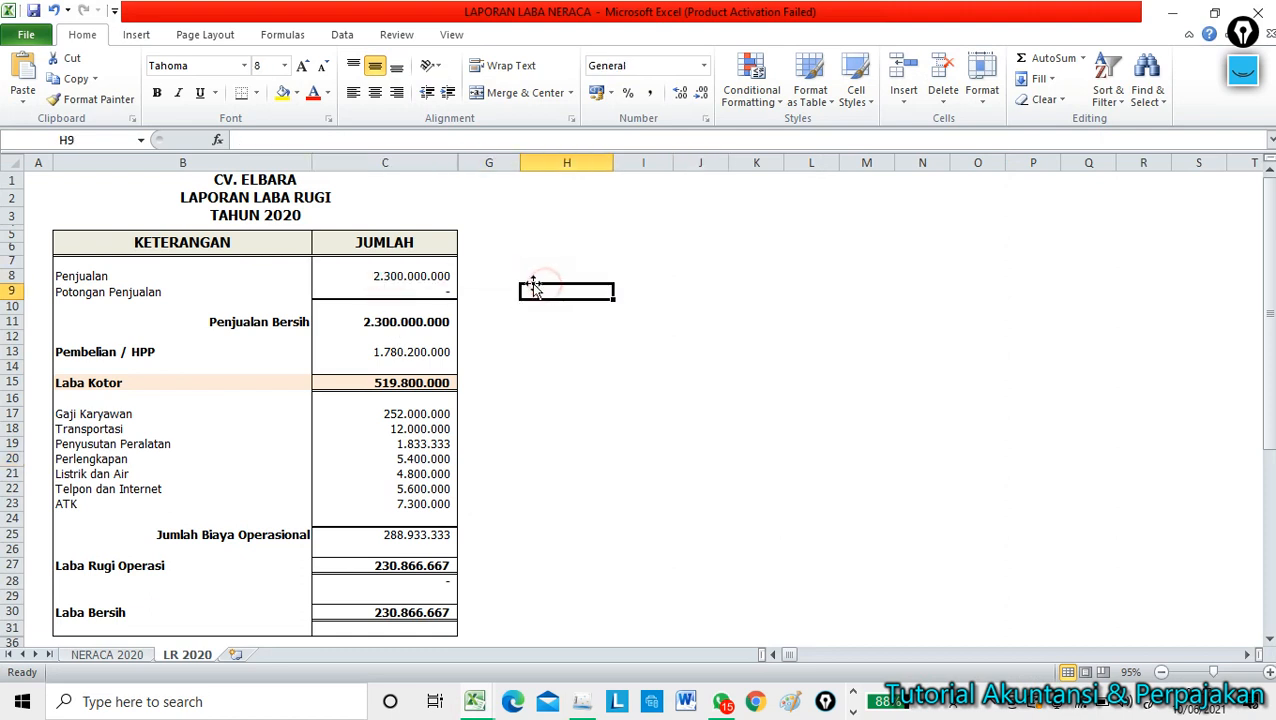
{"action": "left_click", "coordinate": [511, 275]}
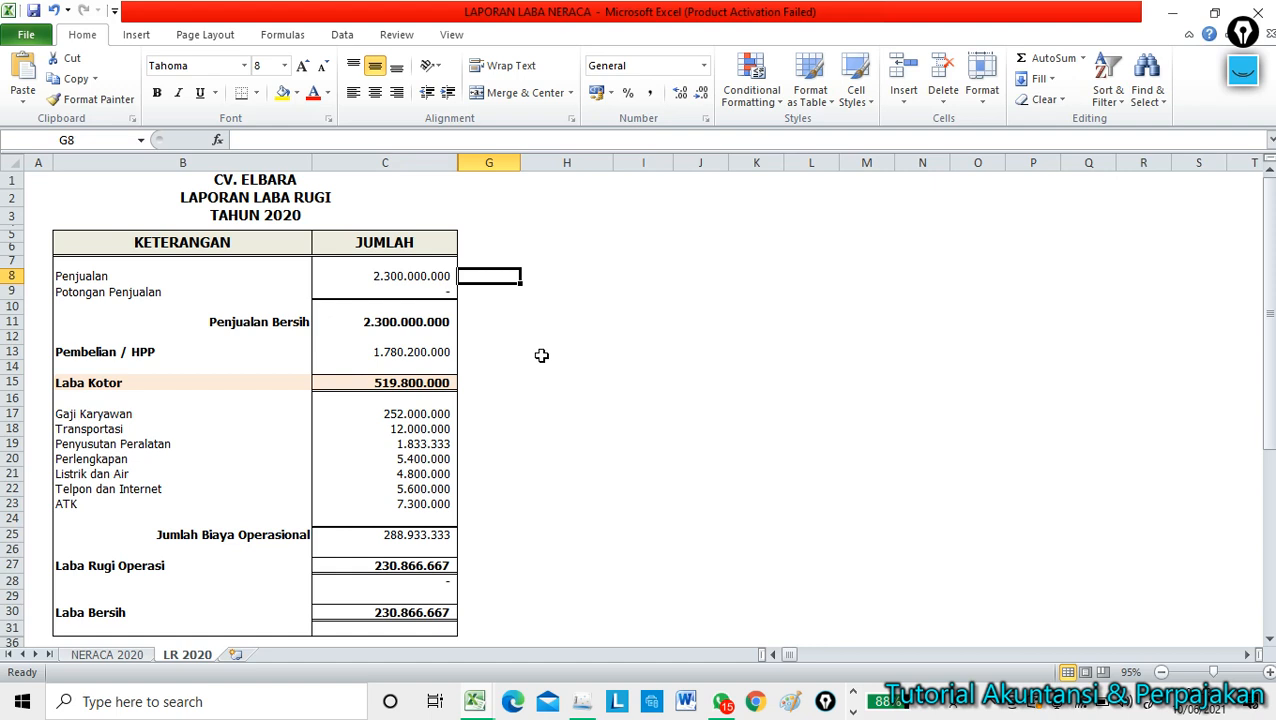
{"action": "key", "text": "Right"}
{"action": "key", "text": "Left"}
{"action": "type", "text": "0"}
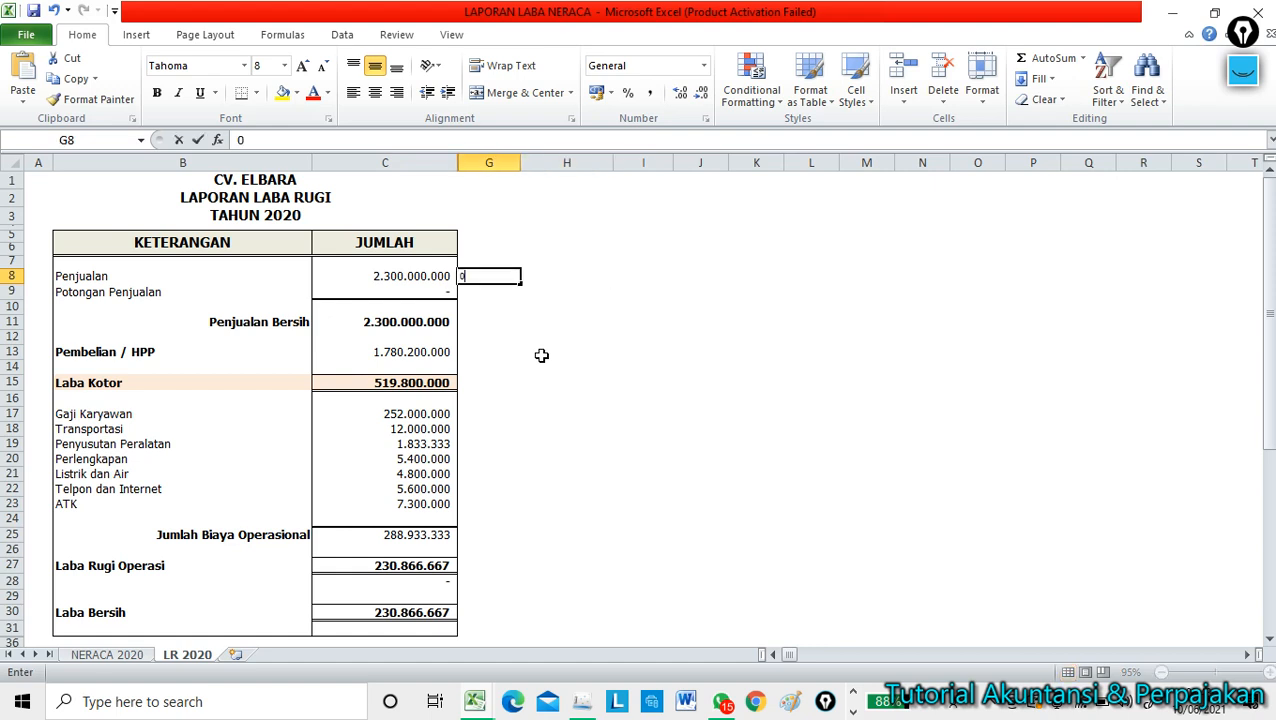
{"action": "type", "text": ",5"}
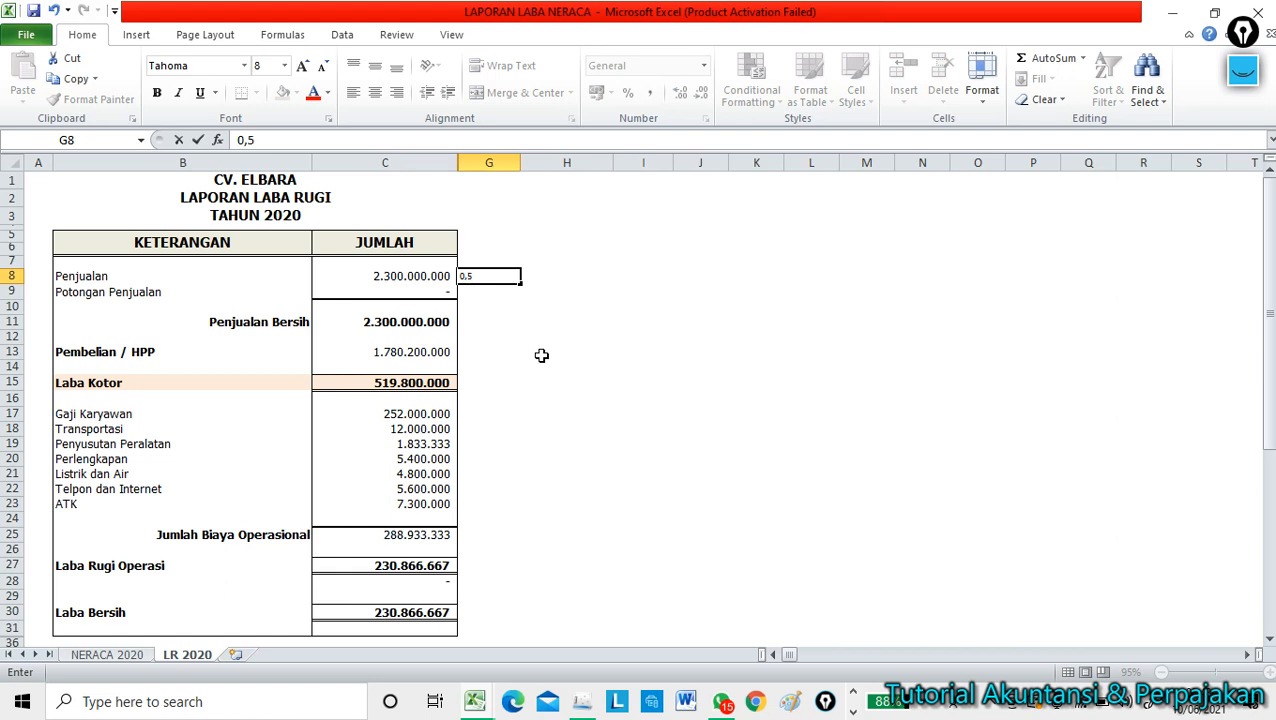
{"action": "type", "text": "%"}
{"action": "key", "text": "Tab"}
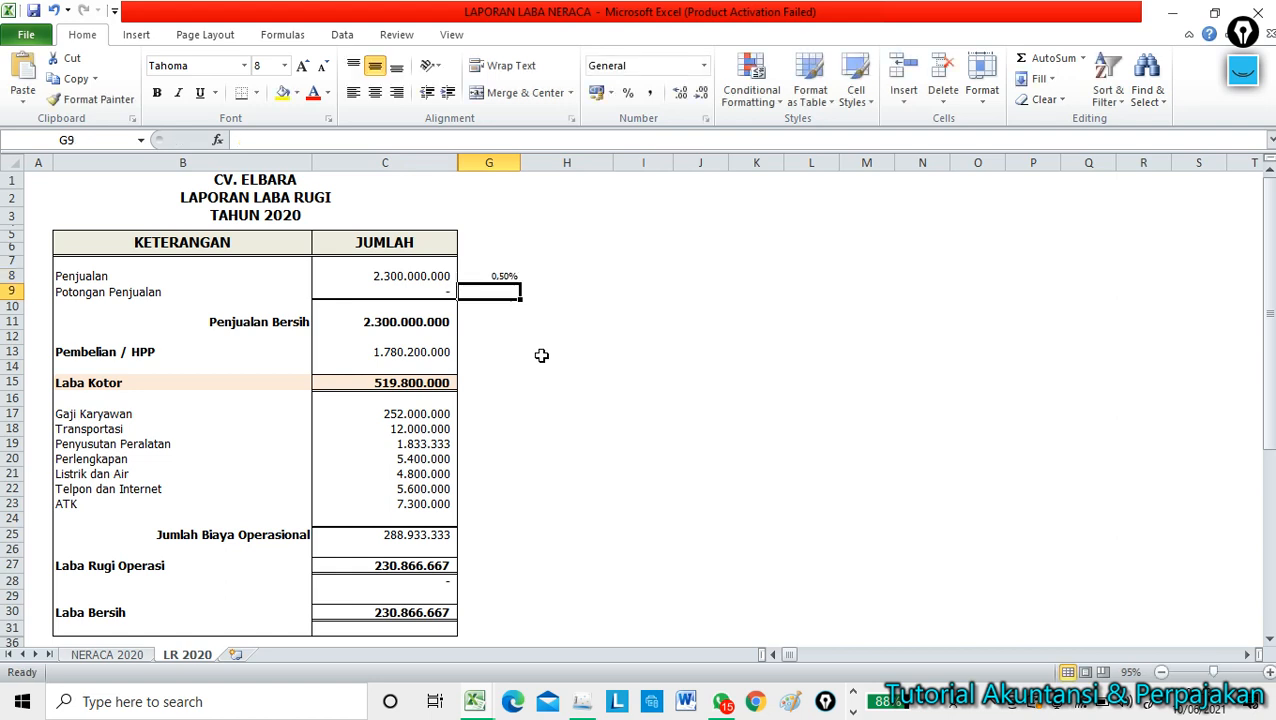
Put =C8*G8 in H8 and format it with Comma Style, no decimals, showing 11.500.000.
{"action": "type", "text": "="}
{"action": "key", "text": "Left"}
{"action": "key", "text": "Left"}
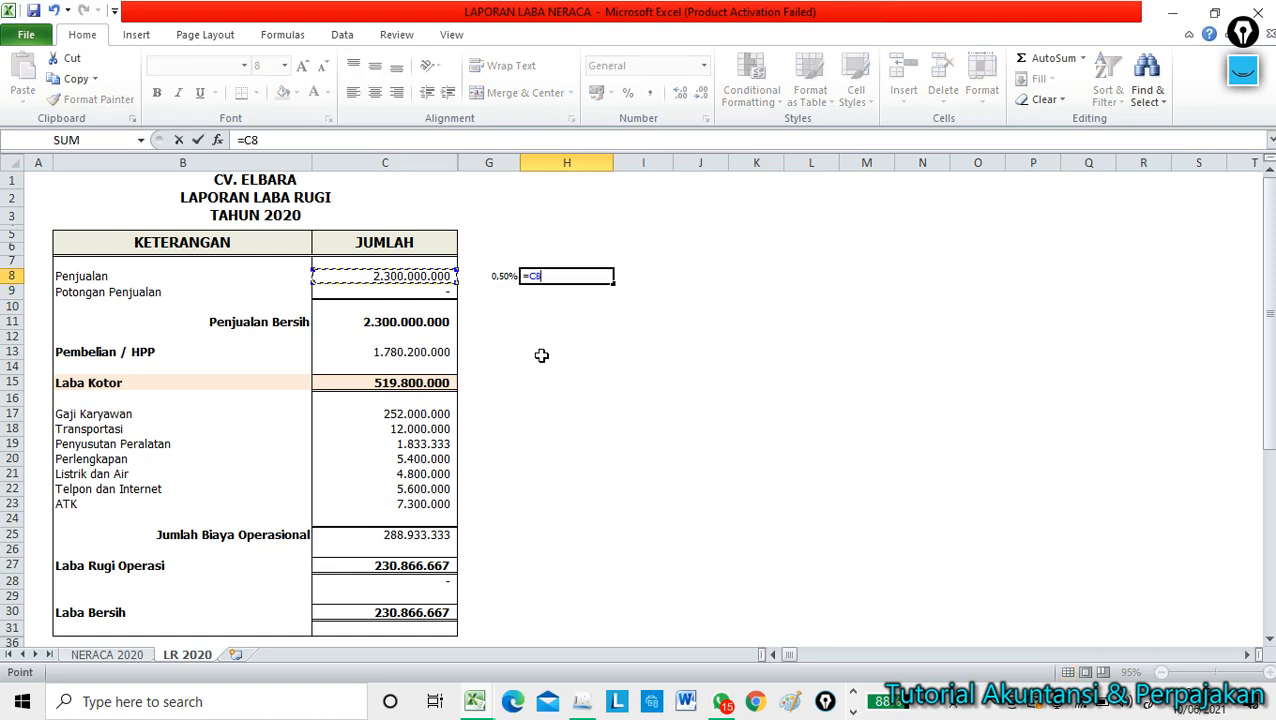
{"action": "type", "text": "*"}
{"action": "key", "text": "Left"}
{"action": "key", "text": "Return"}
{"action": "key", "text": "Up"}
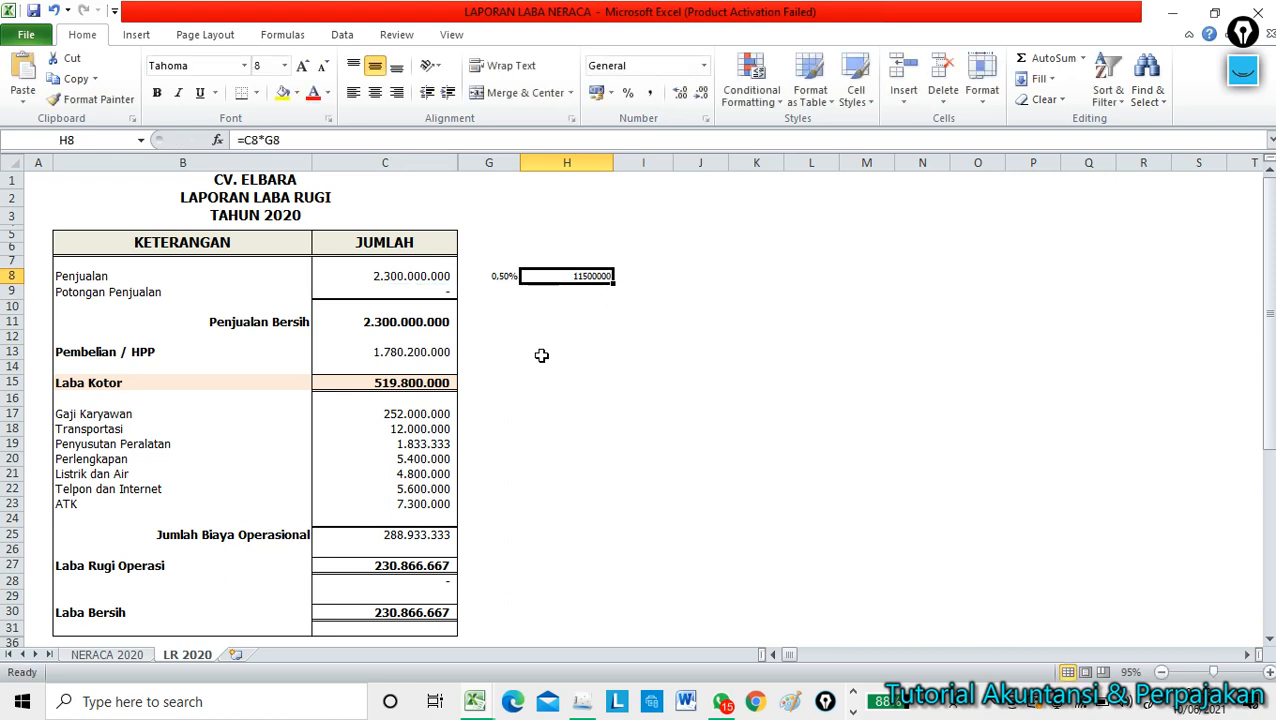
{"action": "left_click", "coordinate": [650, 92]}
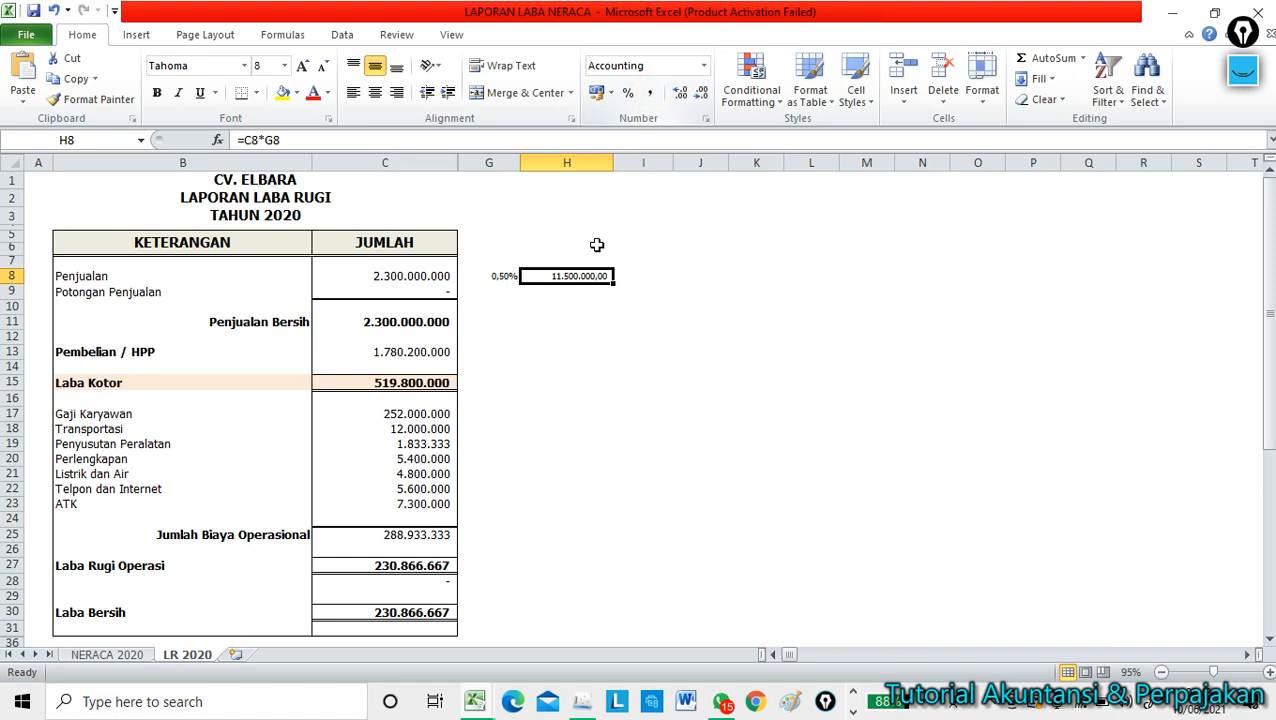
{"action": "left_click", "coordinate": [570, 318]}
{"action": "left_click", "coordinate": [572, 278]}
{"action": "left_click", "coordinate": [679, 97]}
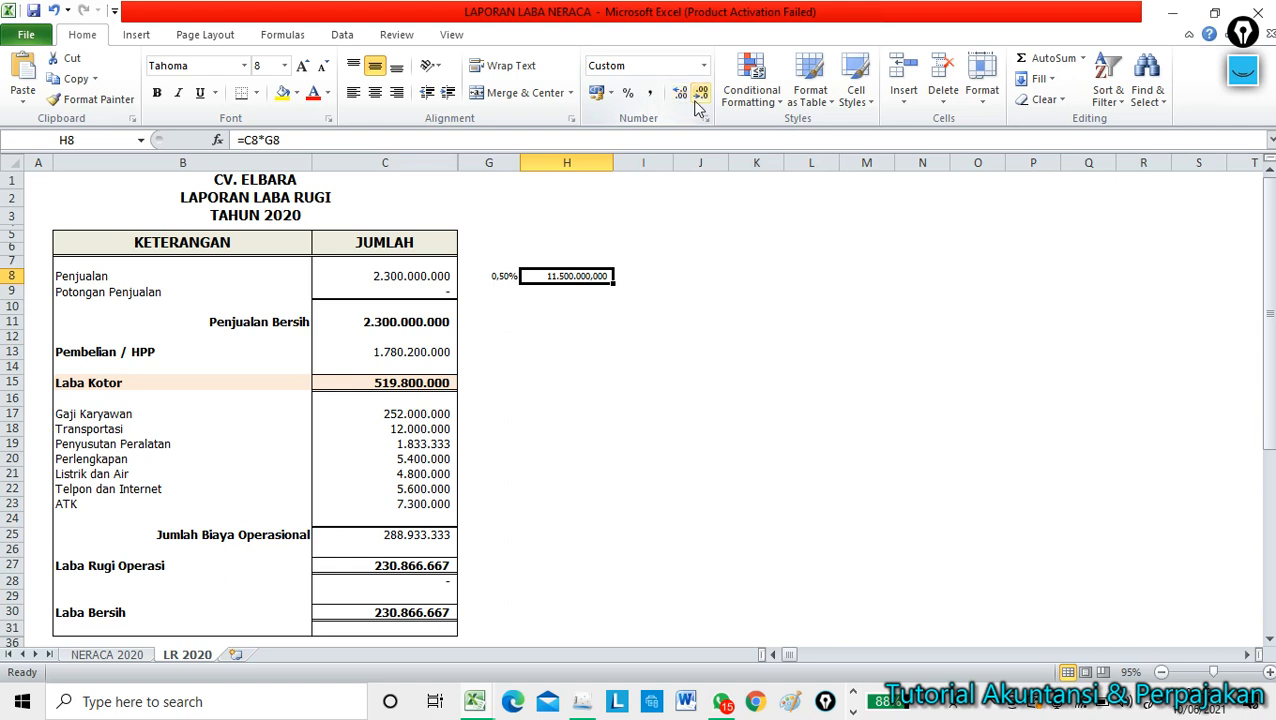
{"action": "left_click", "coordinate": [700, 95]}
{"action": "left_click", "coordinate": [700, 95]}
{"action": "left_click", "coordinate": [700, 95]}
{"action": "left_click", "coordinate": [626, 373]}
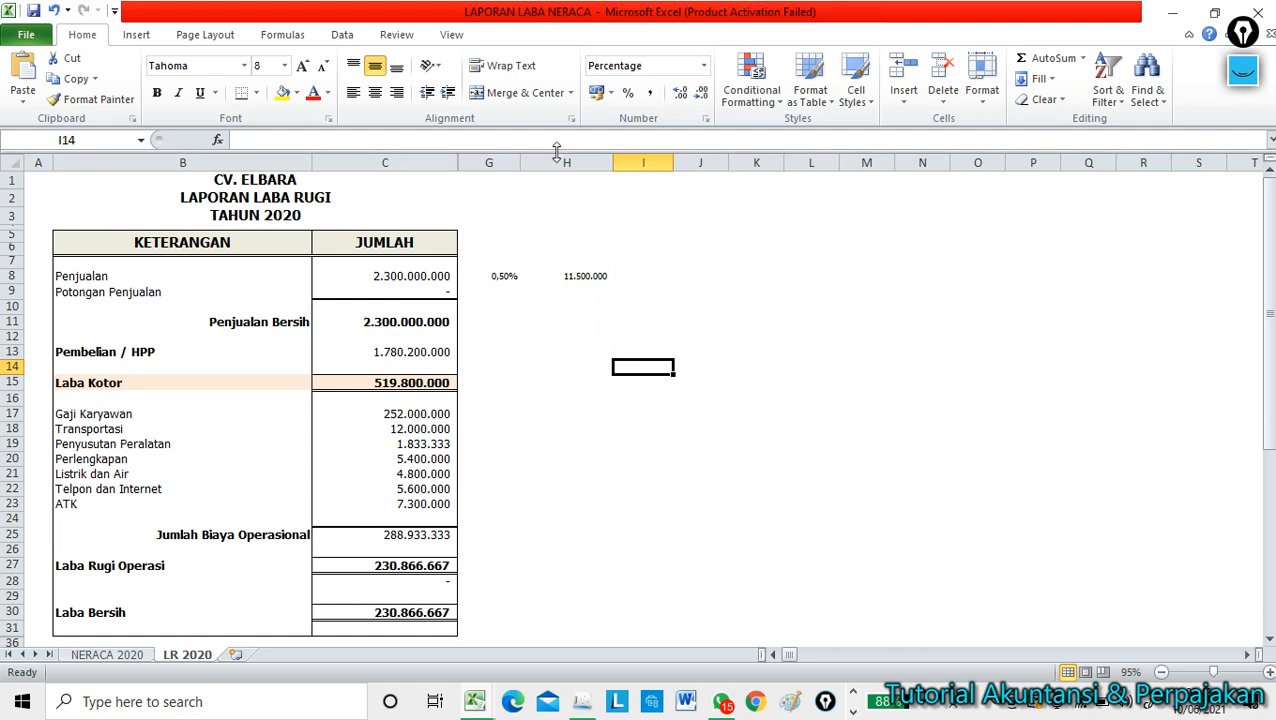
Review the 0,50% rate in G8 and the =C8*G8 result 11.500.000, then return to e-SPT.
{"action": "left_click", "coordinate": [507, 277]}
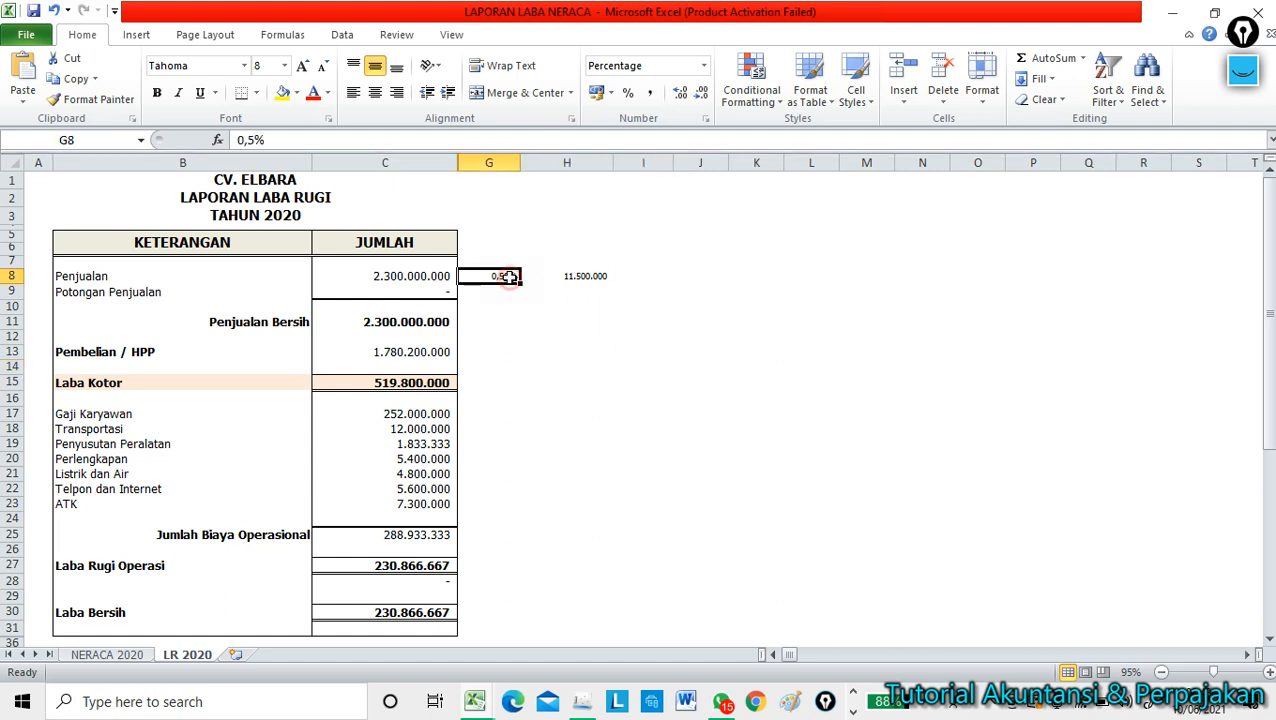
{"action": "left_click", "coordinate": [585, 278]}
{"action": "left_click", "coordinate": [581, 324]}
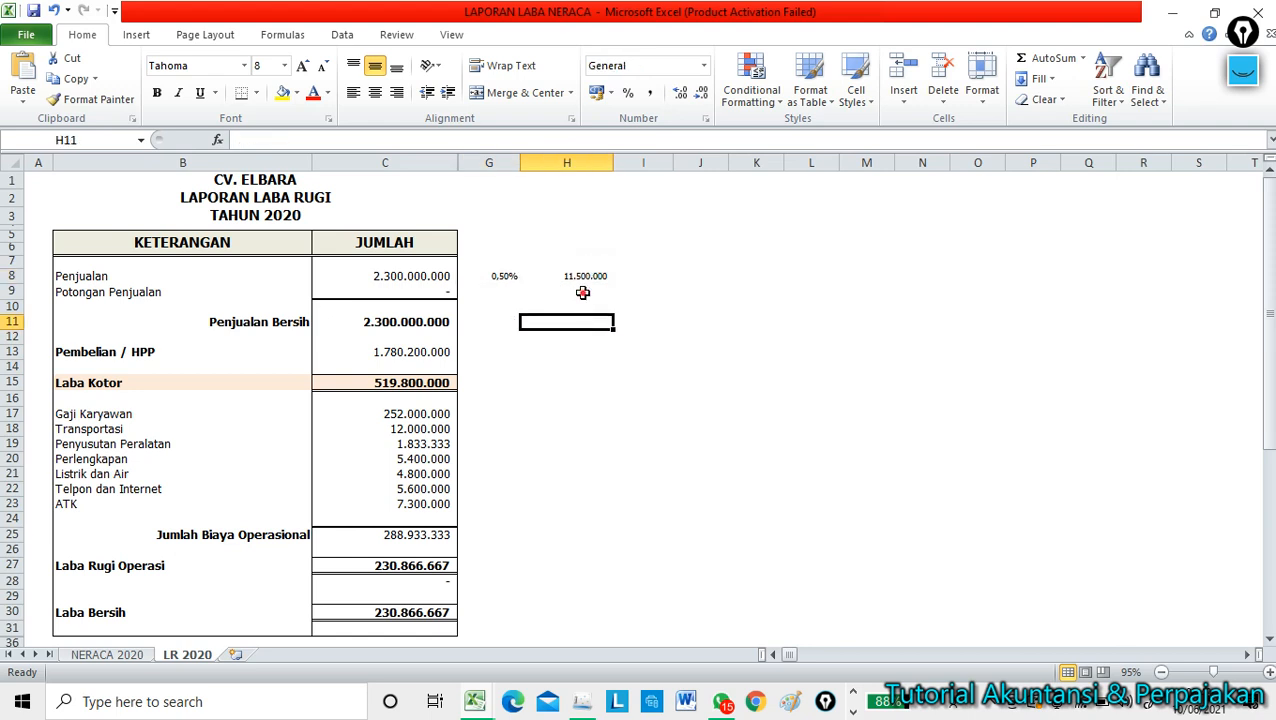
{"action": "left_click", "coordinate": [582, 292]}
{"action": "left_click", "coordinate": [577, 277]}
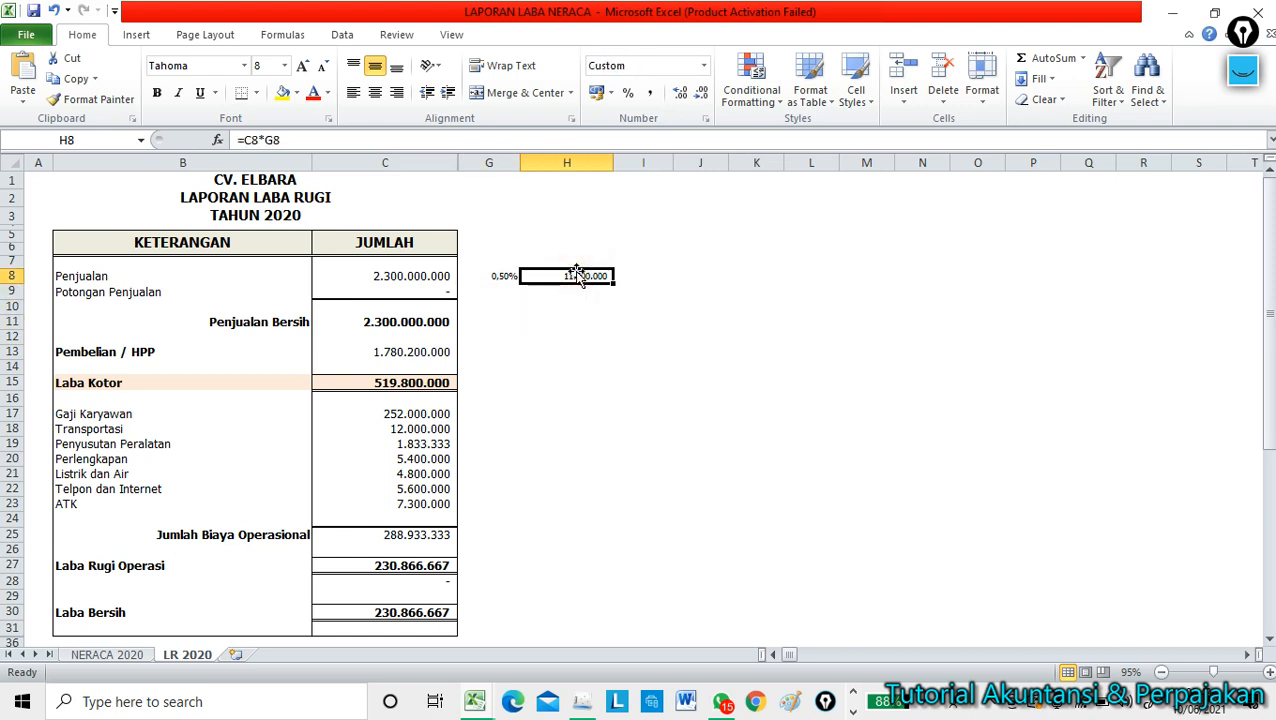
{"action": "left_click", "coordinate": [501, 276]}
{"action": "left_click", "coordinate": [509, 296]}
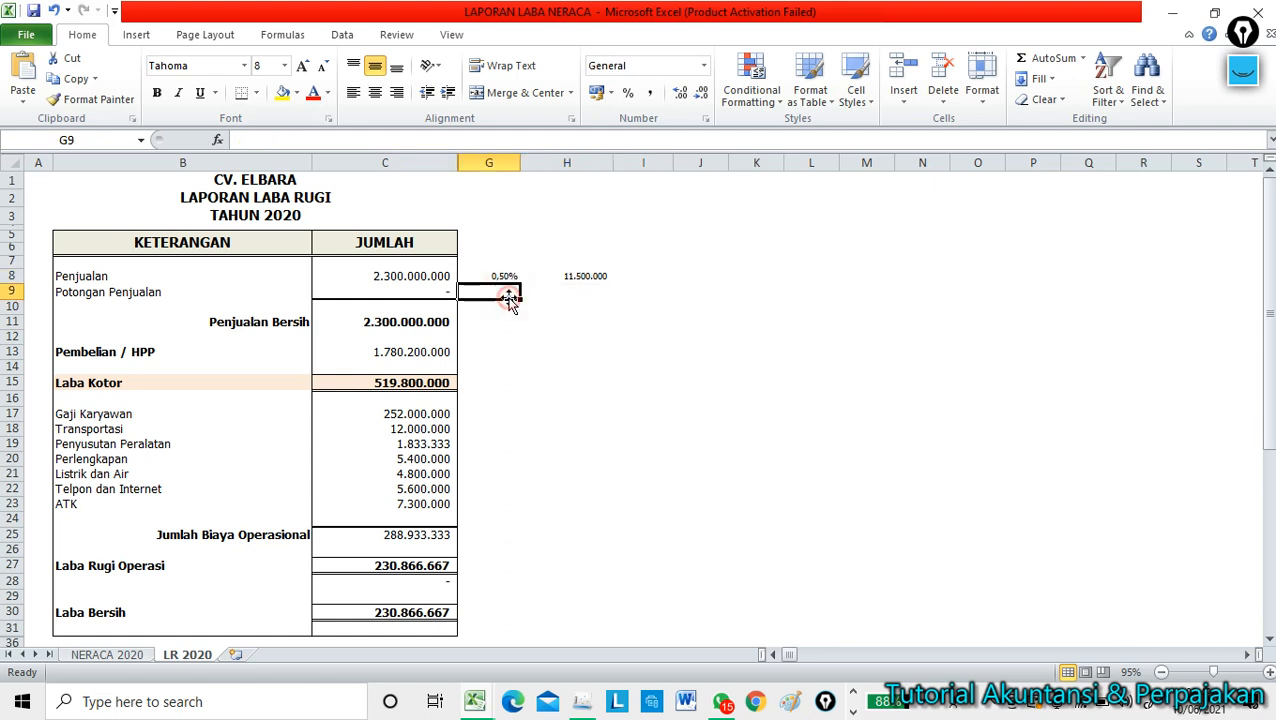
{"action": "left_click", "coordinate": [530, 354]}
{"action": "left_click", "coordinate": [572, 278]}
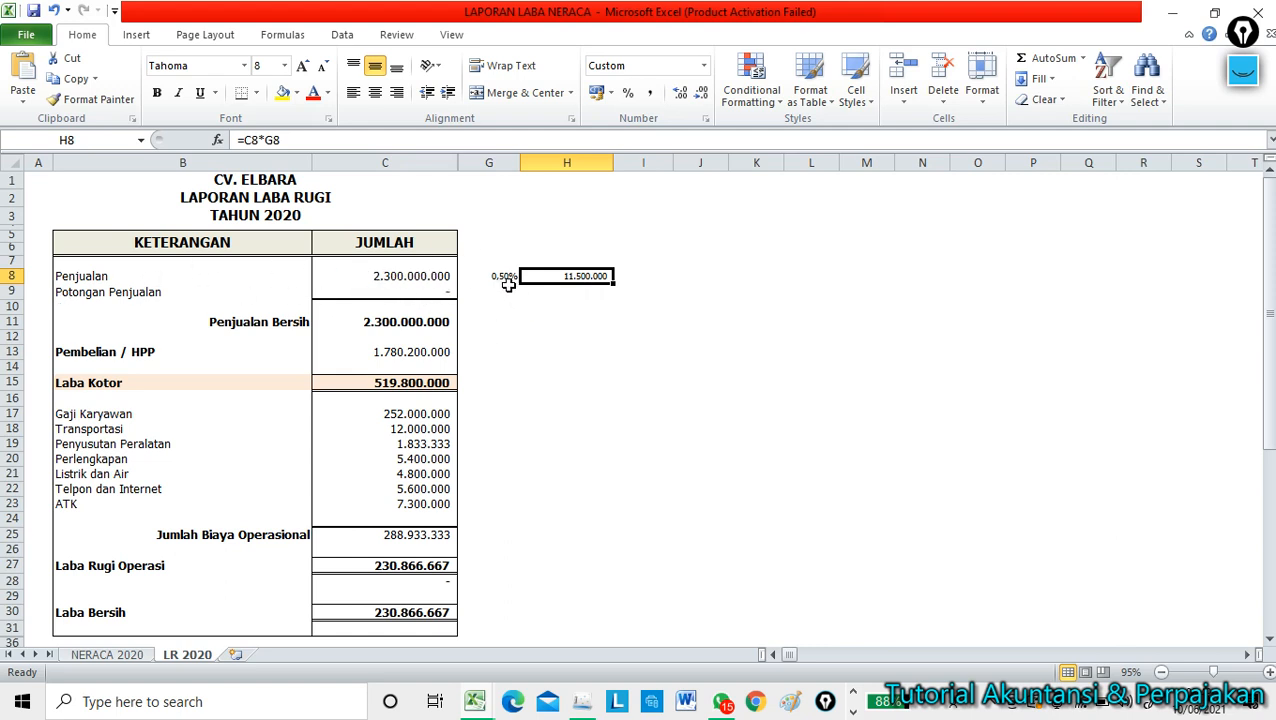
{"action": "left_click", "coordinate": [506, 278]}
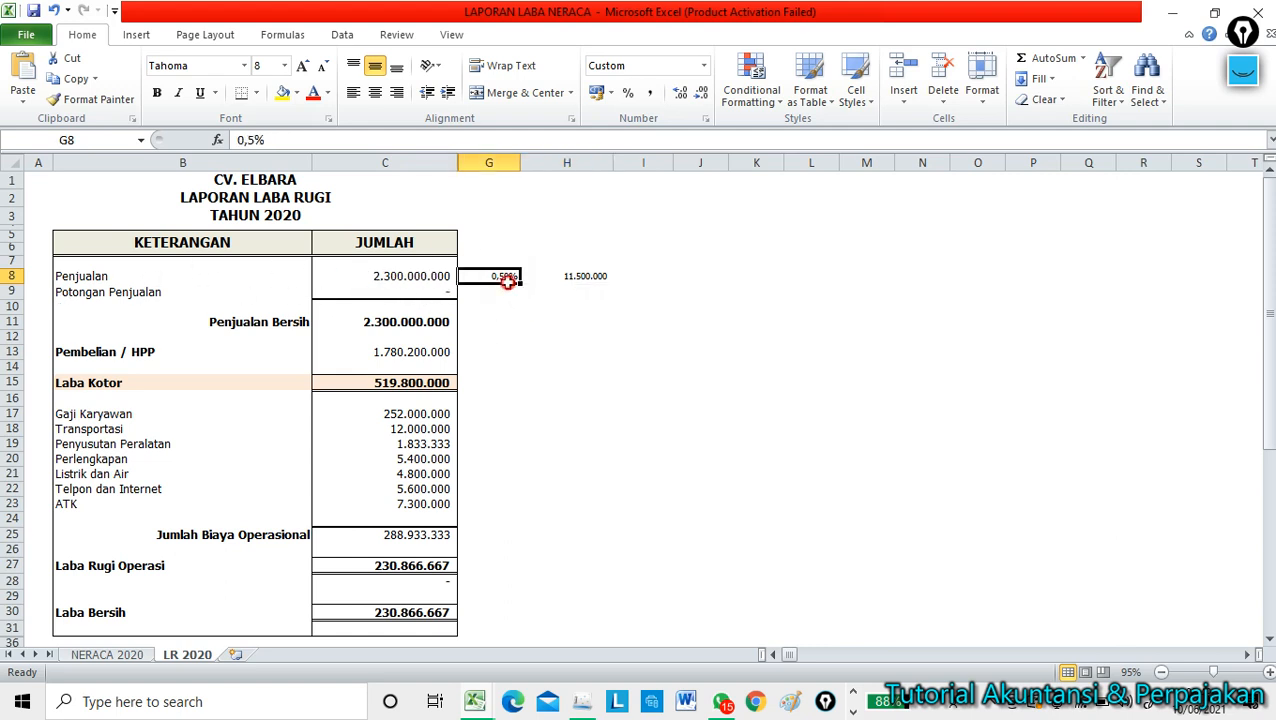
{"action": "left_click", "coordinate": [583, 277]}
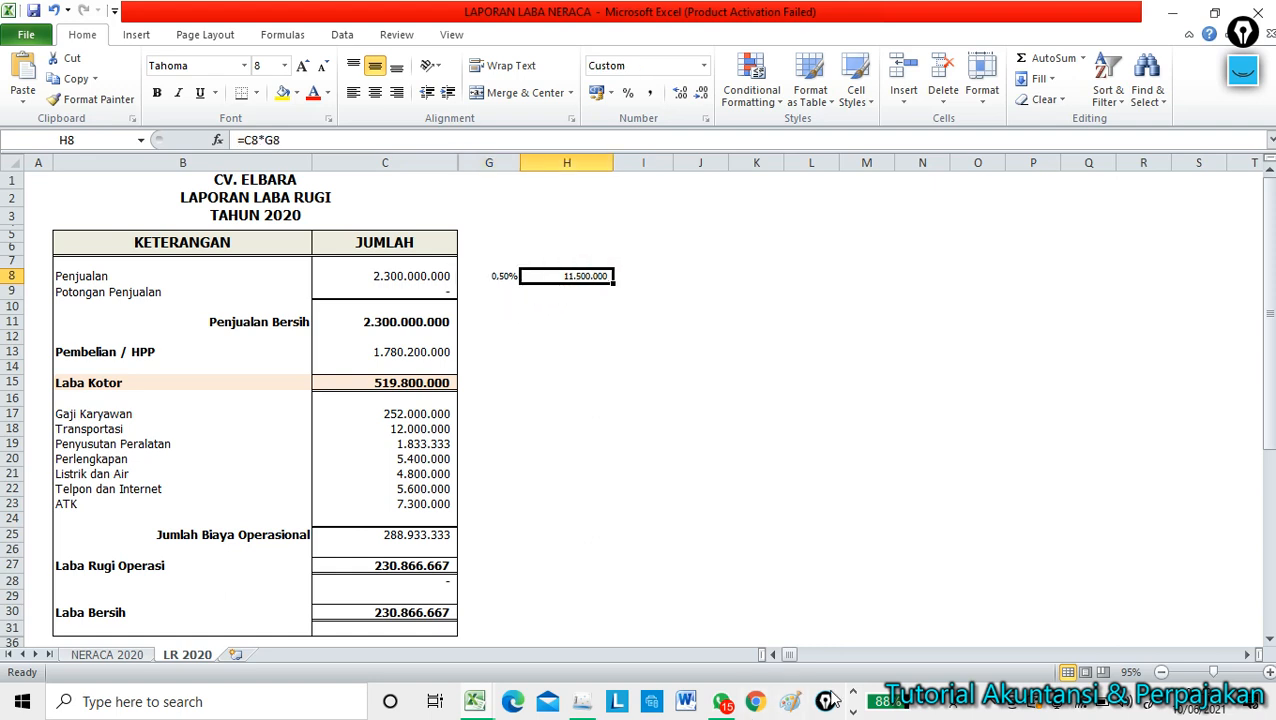
{"action": "left_click", "coordinate": [590, 706]}
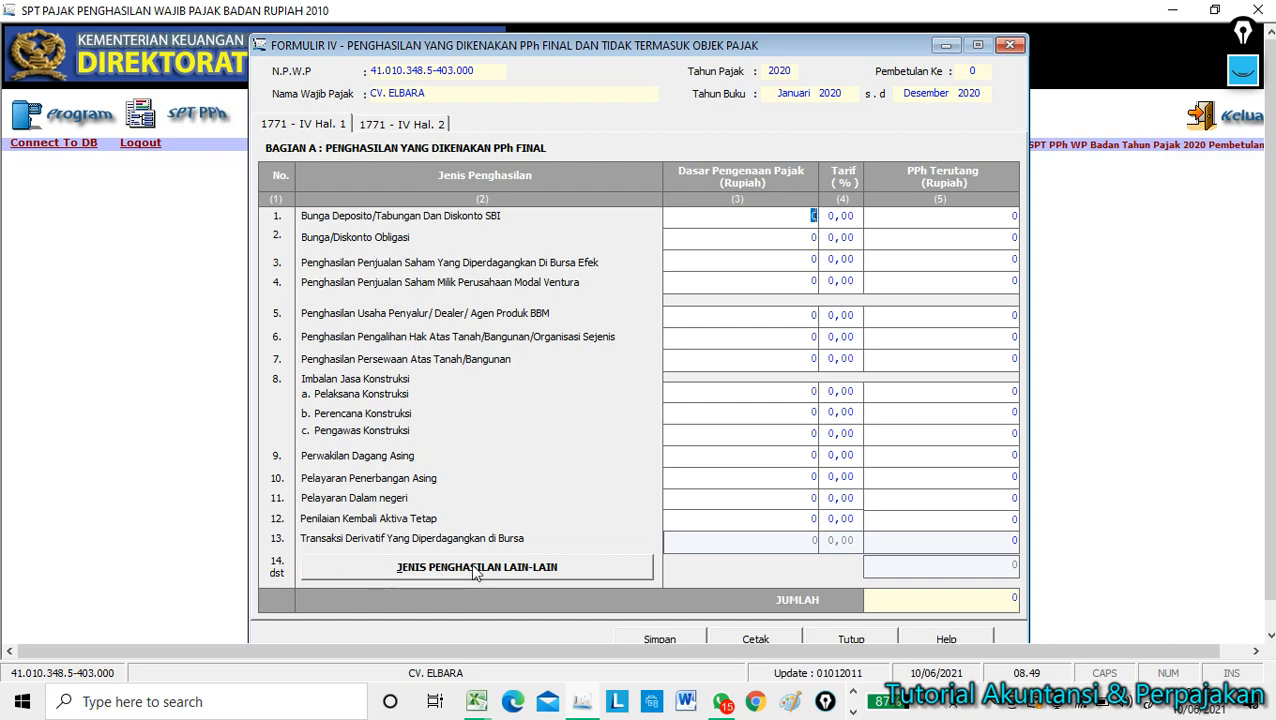
Open the Jenis Penghasilan Lain-Lain list for Bagian A of Formulir 1771-IV.
{"action": "left_click", "coordinate": [533, 567]}
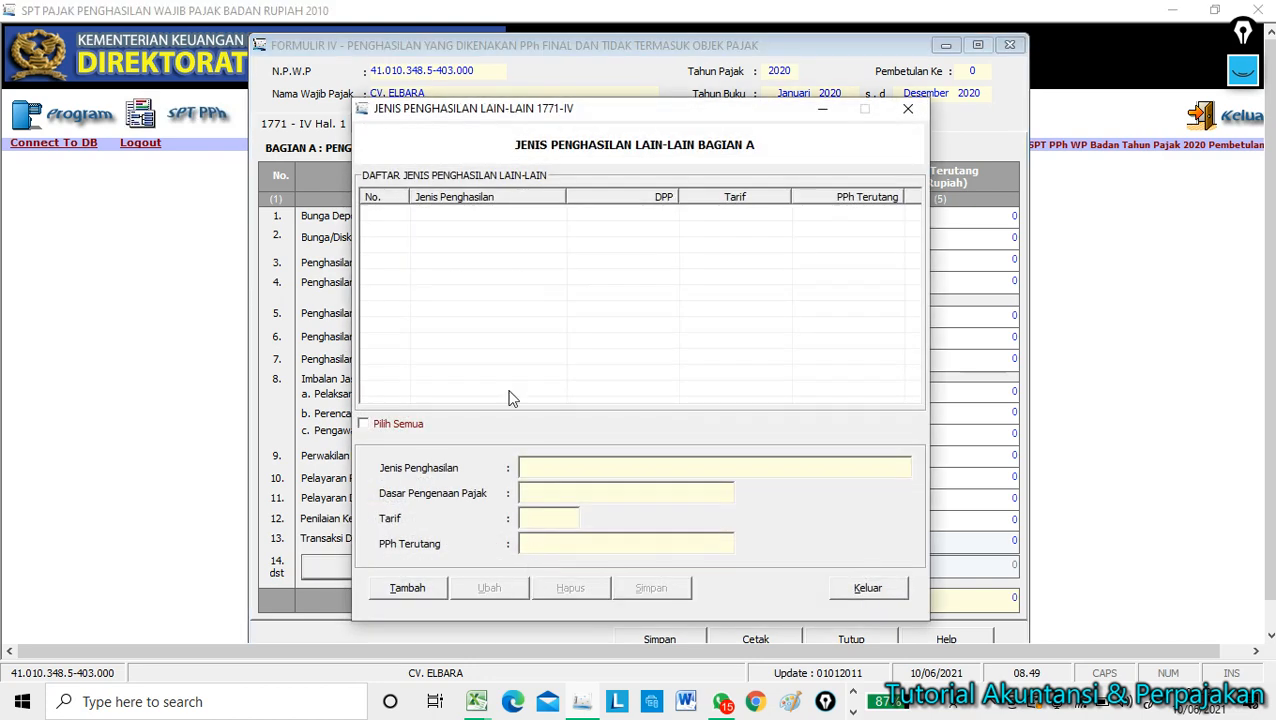
Add PENGHASILAN BRUTO UMKM with DPP 2.300.000.000 at 0,50% (PPh 11.500.000), save it and close the list.
{"action": "left_click", "coordinate": [428, 591]}
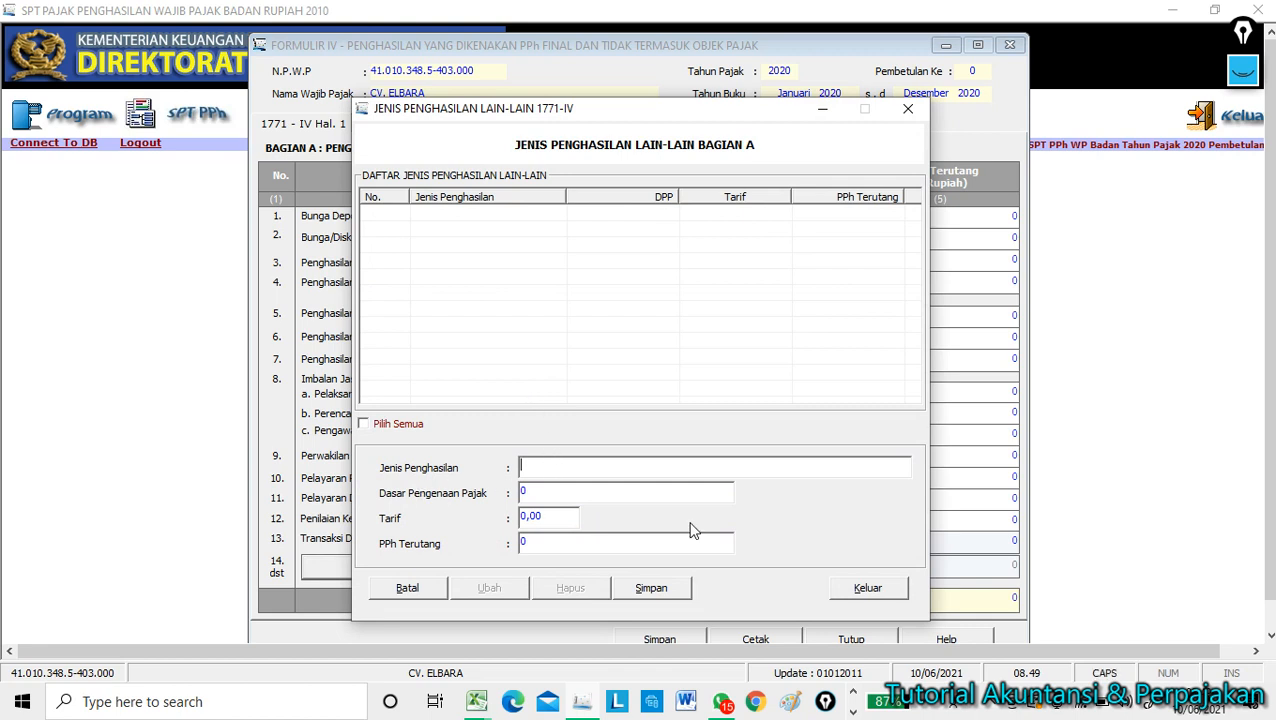
{"action": "type", "text": "PENGHASILAN BRUTO UMKM"}
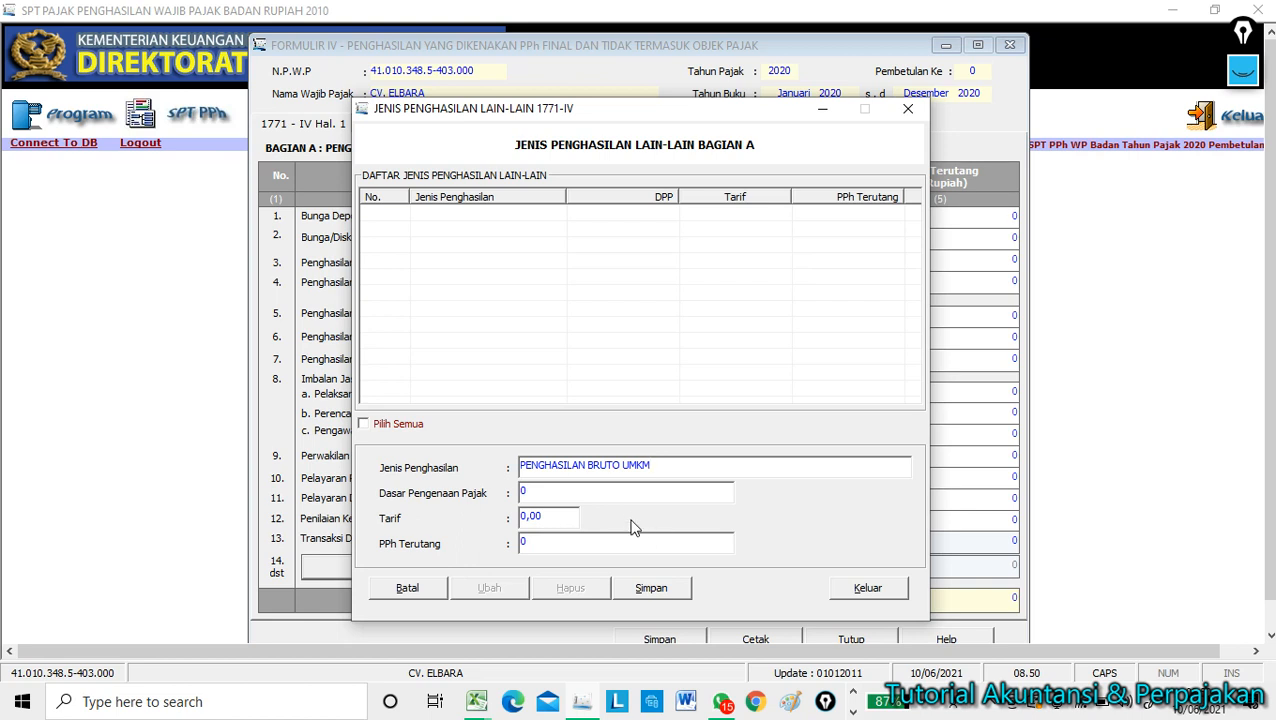
{"action": "left_click", "coordinate": [628, 487]}
{"action": "key", "text": "Tab"}
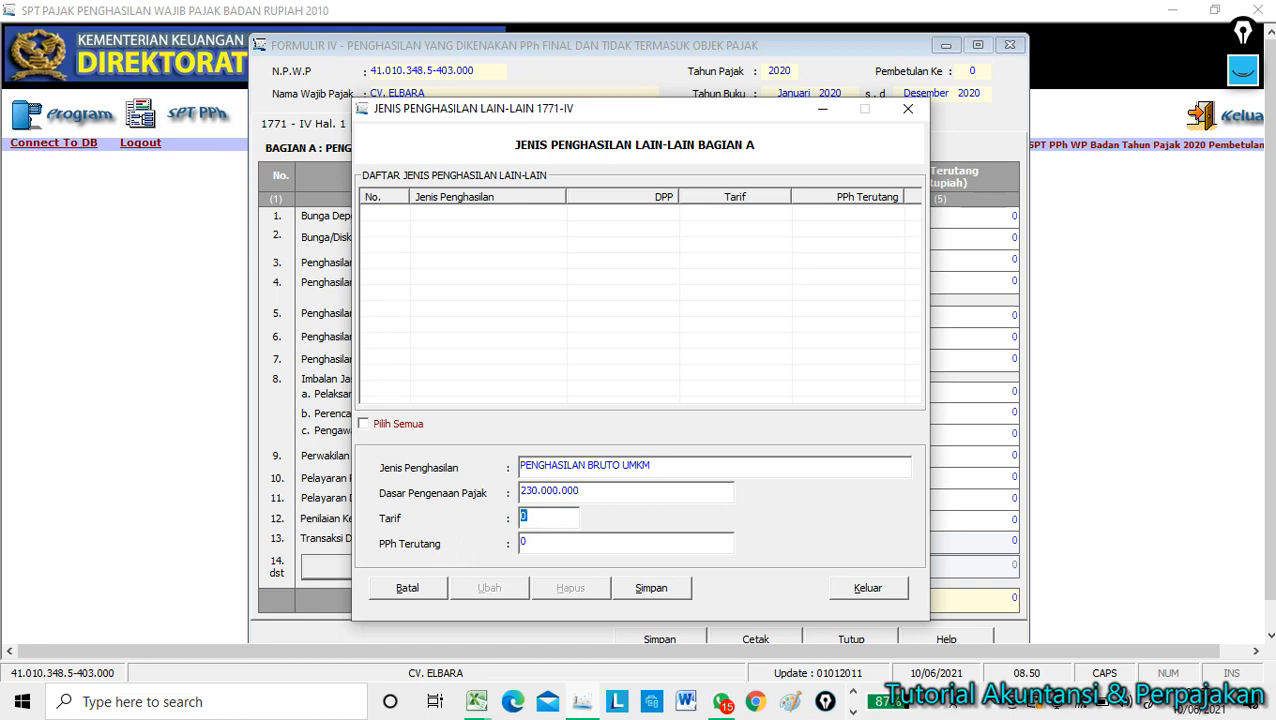
{"action": "left_click", "coordinate": [645, 492]}
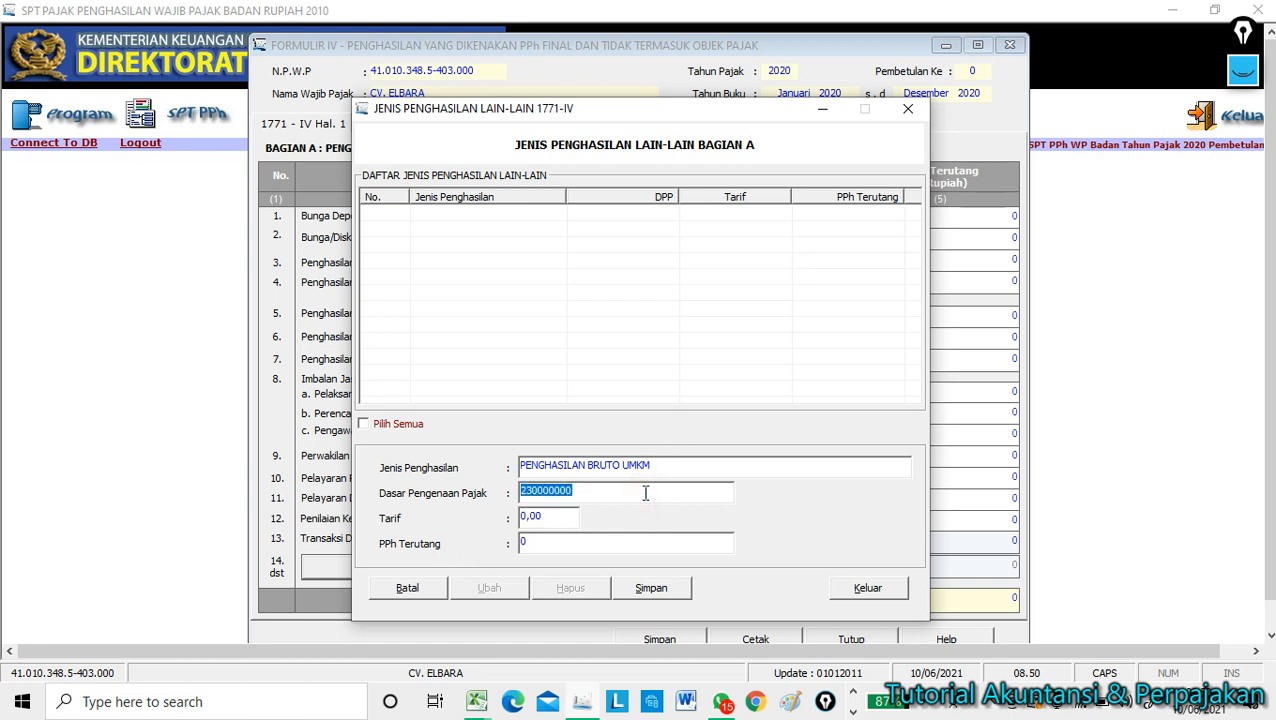
{"action": "left_click", "coordinate": [645, 492]}
{"action": "type", "text": "0"}
{"action": "key", "text": "Tab"}
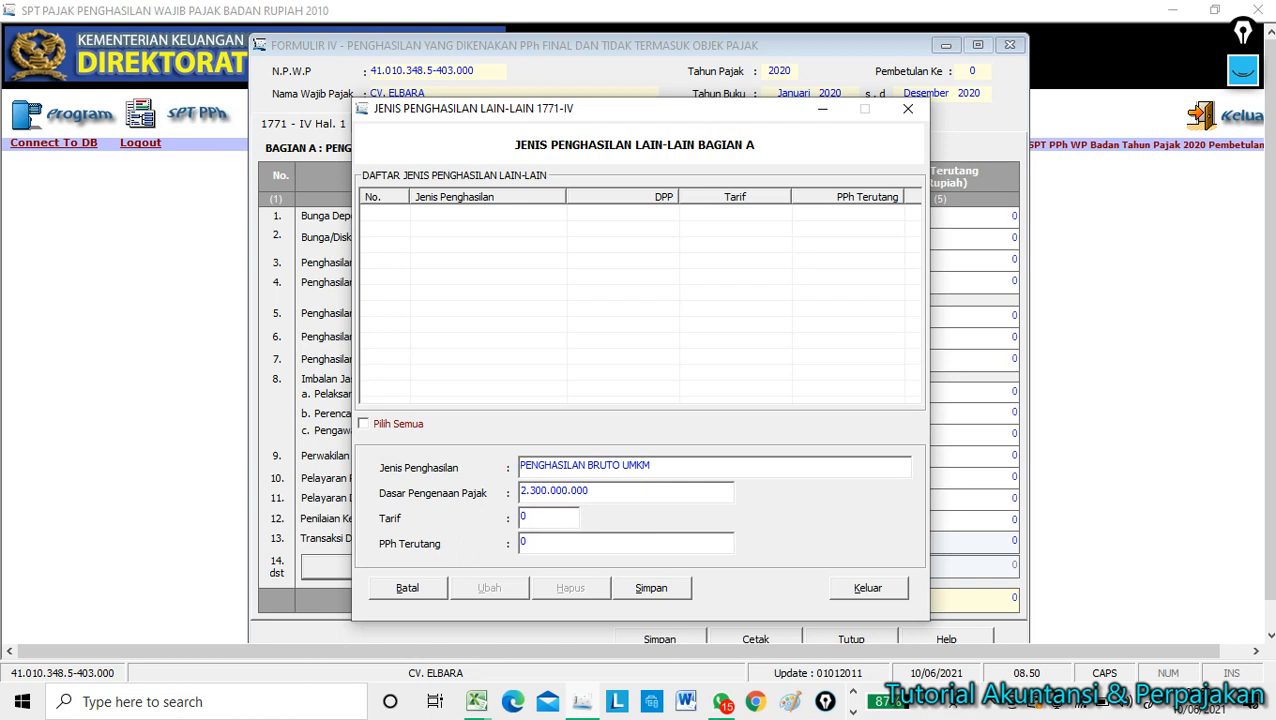
{"action": "key", "text": "Tab"}
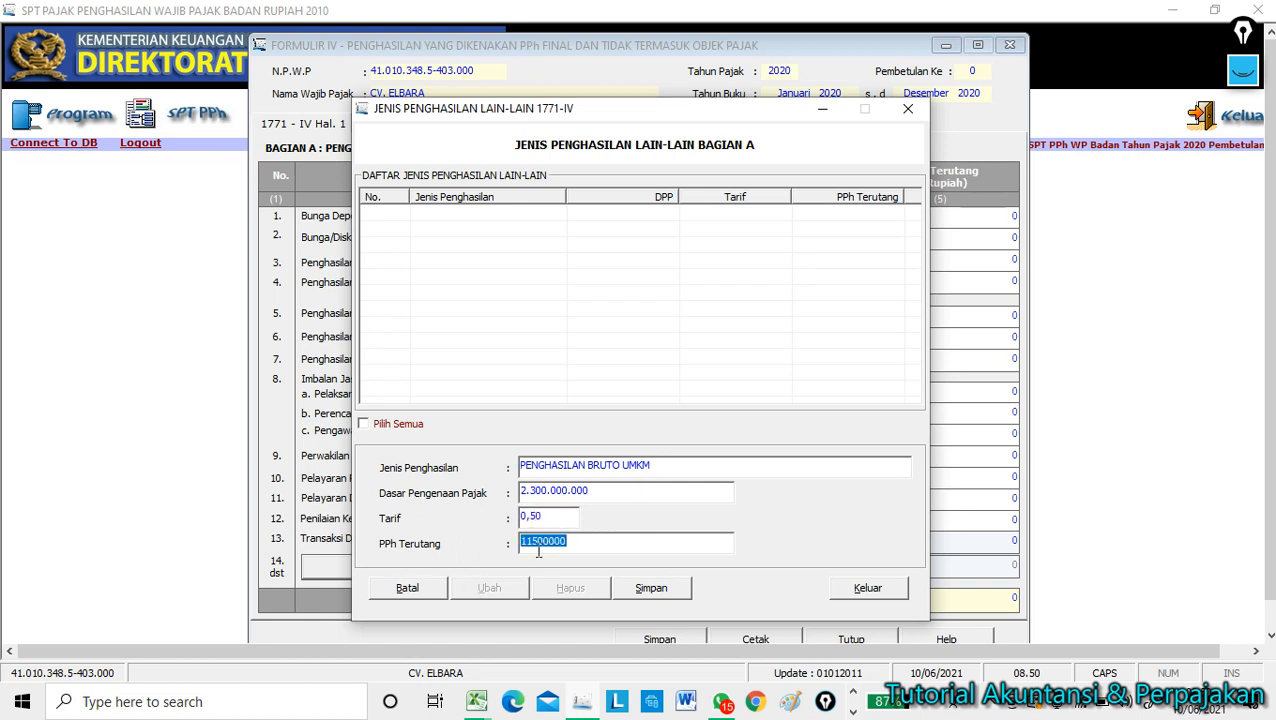
{"action": "left_click", "coordinate": [649, 590]}
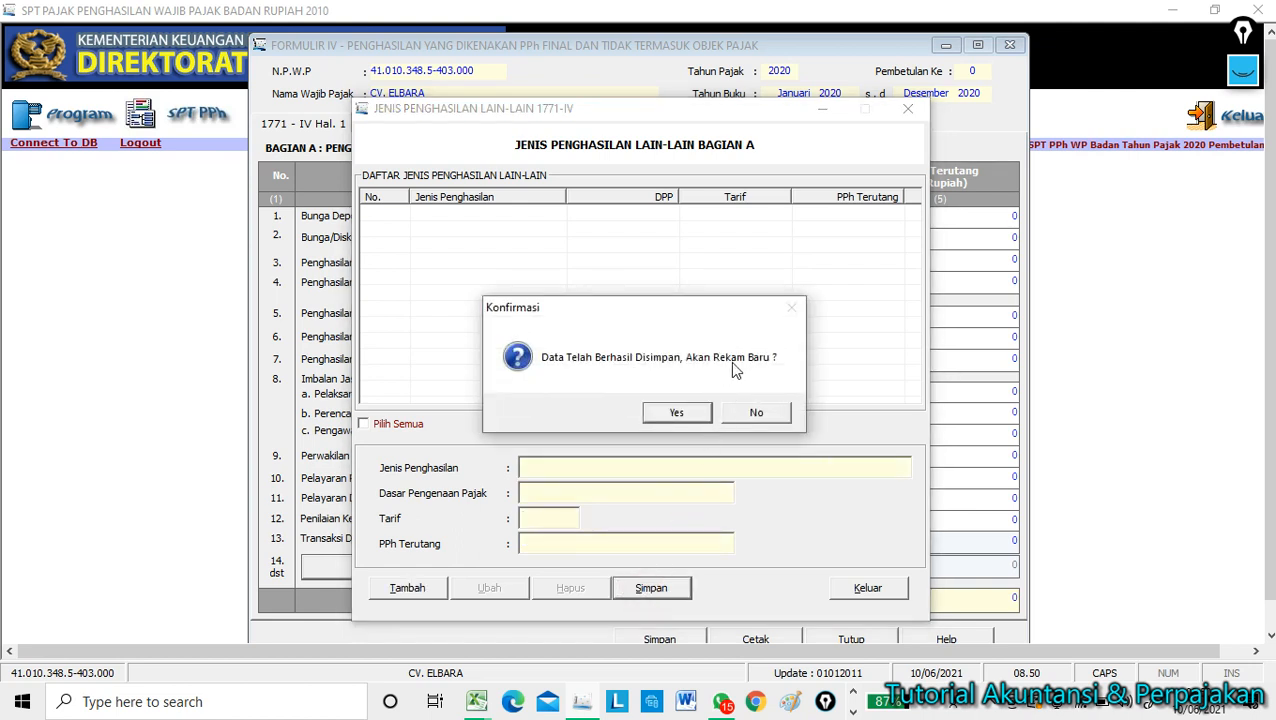
{"action": "left_click", "coordinate": [759, 413]}
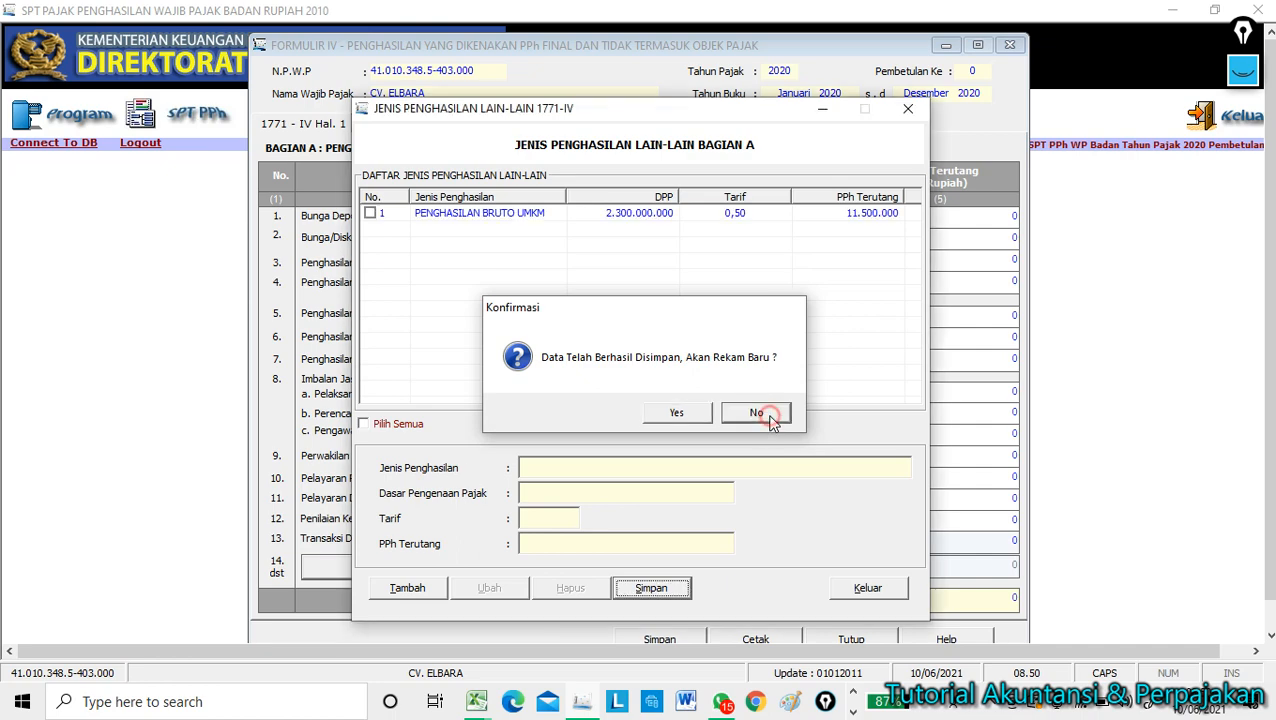
{"action": "left_click", "coordinate": [908, 108]}
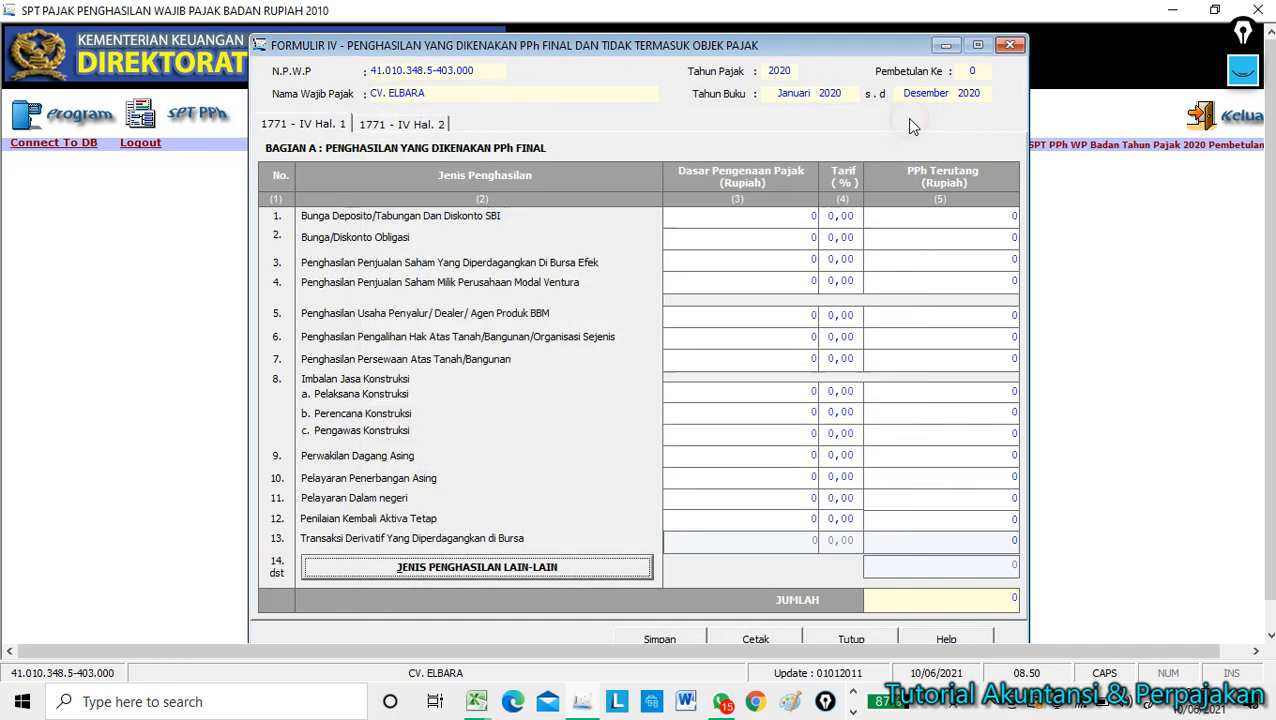
Close Formulir 1771-IV, saving its data.
{"action": "left_click", "coordinate": [430, 128]}
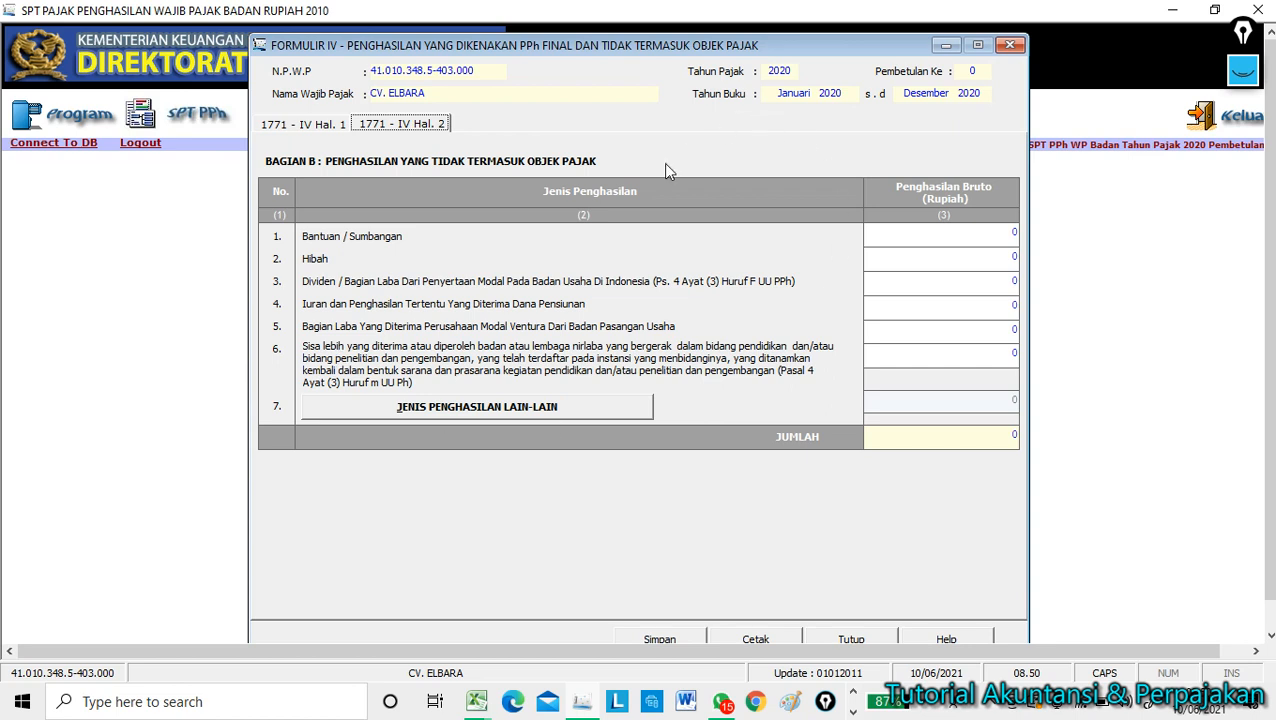
{"action": "left_click", "coordinate": [849, 639]}
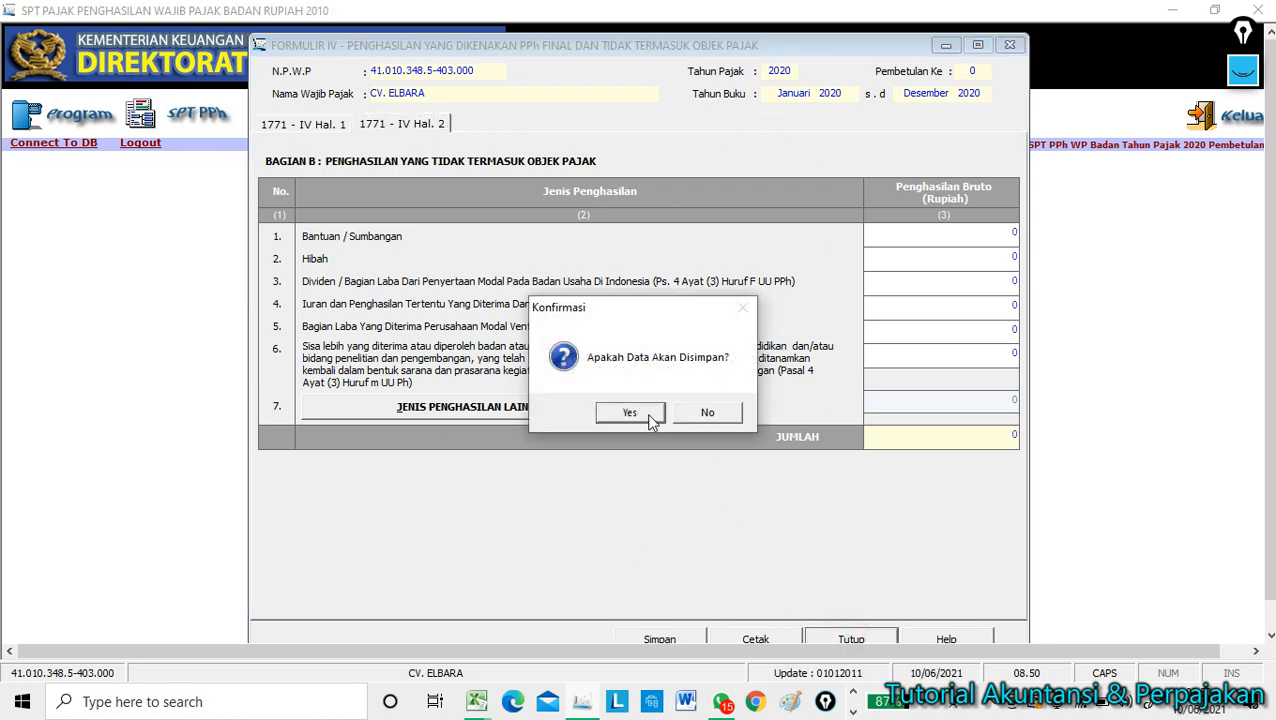
{"action": "left_click", "coordinate": [632, 416]}
{"action": "left_click", "coordinate": [684, 412]}
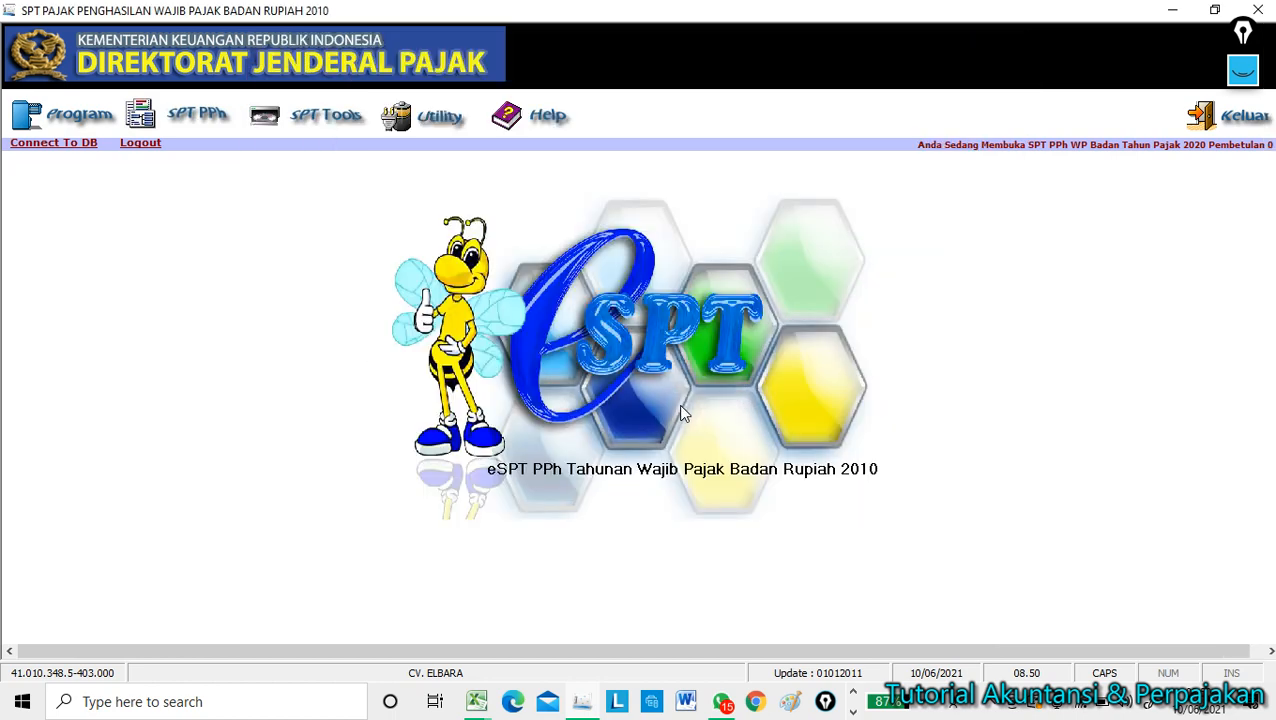
Look over Formulir 1771-III Kredit Pajak Dalam Negeri and close it.
{"action": "left_click", "coordinate": [199, 116]}
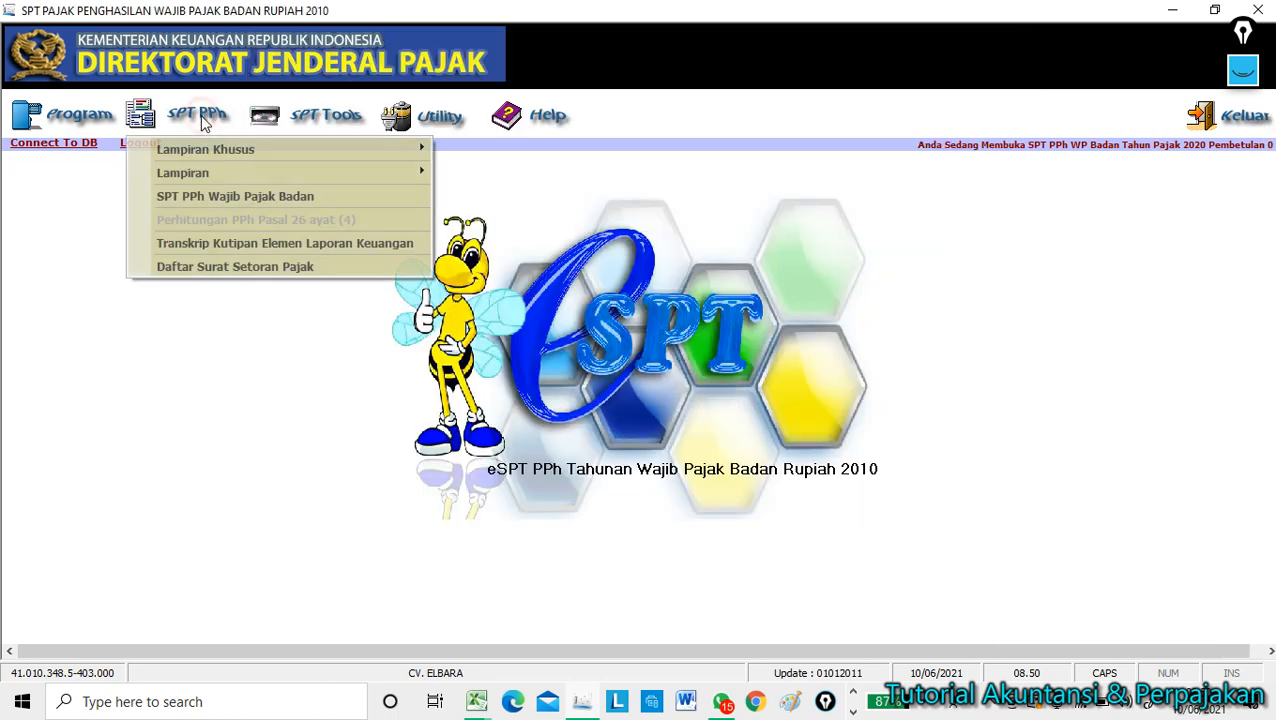
{"action": "mouse_move", "coordinate": [210, 170]}
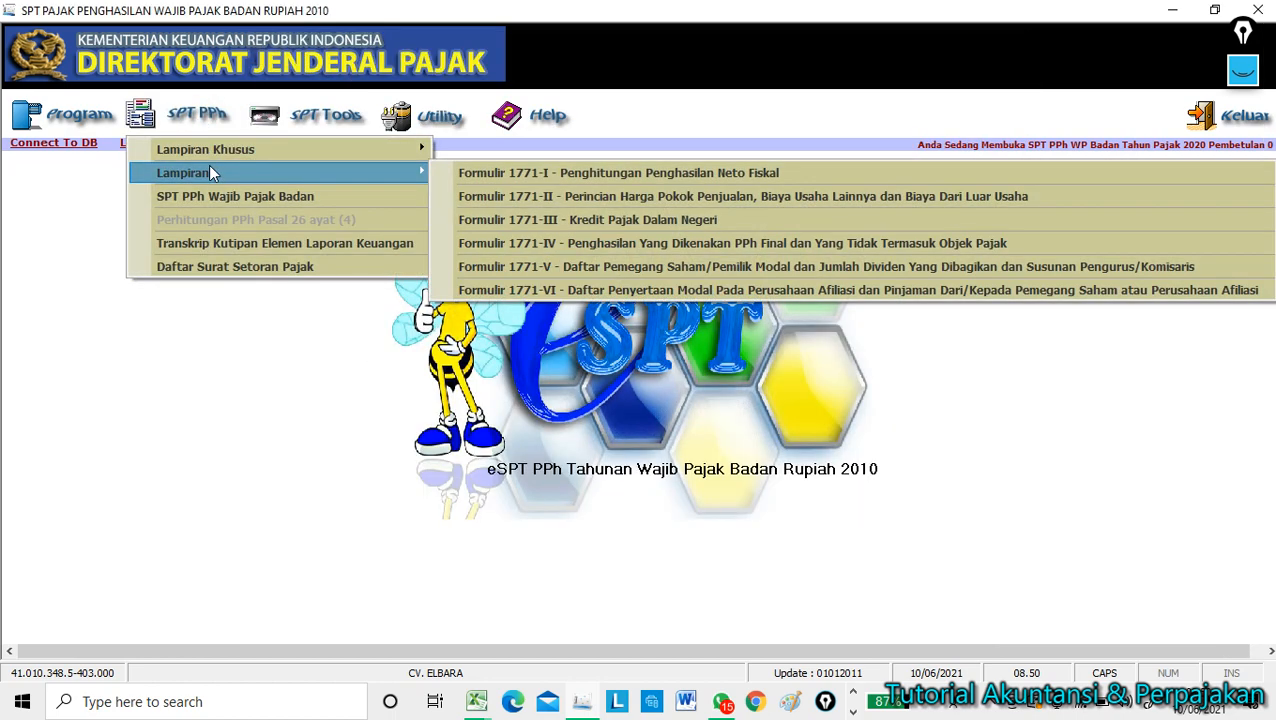
{"action": "left_click", "coordinate": [641, 219]}
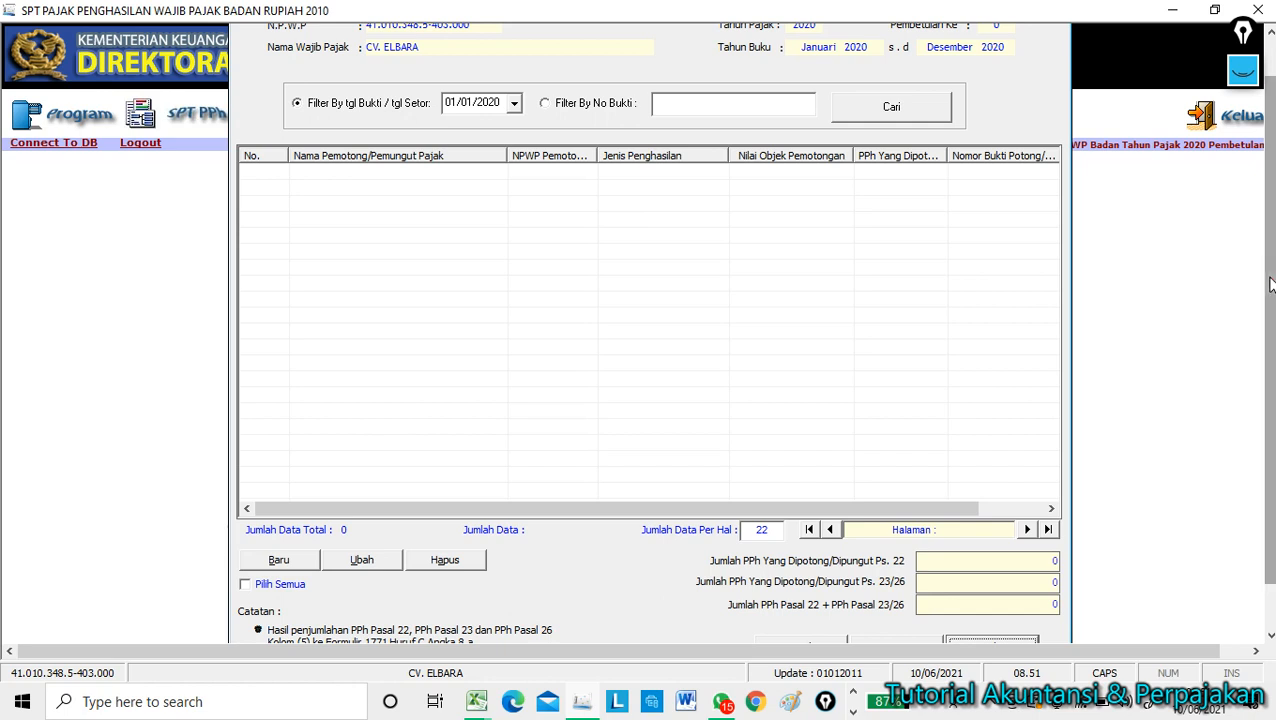
{"action": "scroll", "coordinate": [1265, 350], "scroll_direction": "down", "scroll_amount": 1}
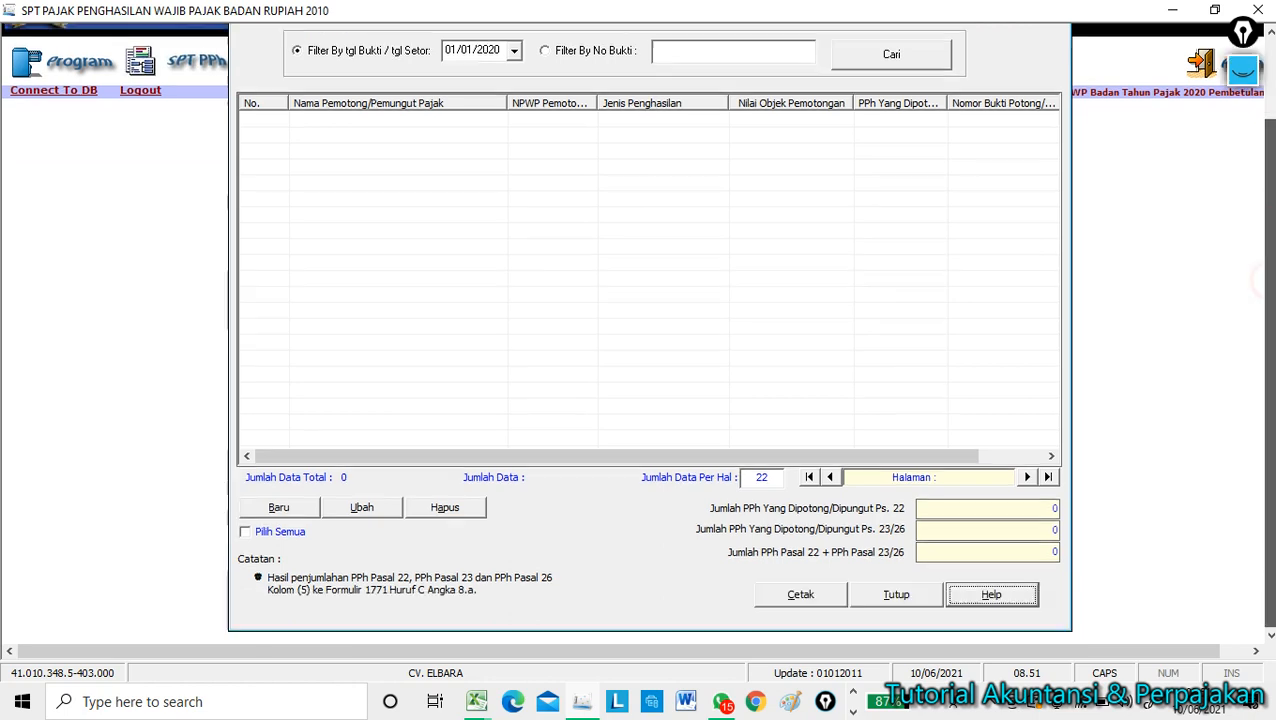
{"action": "left_click", "coordinate": [896, 594]}
Open Formulir 1771-II, close it saving the empty data, and return to the Excel statement.
{"action": "left_click", "coordinate": [177, 65]}
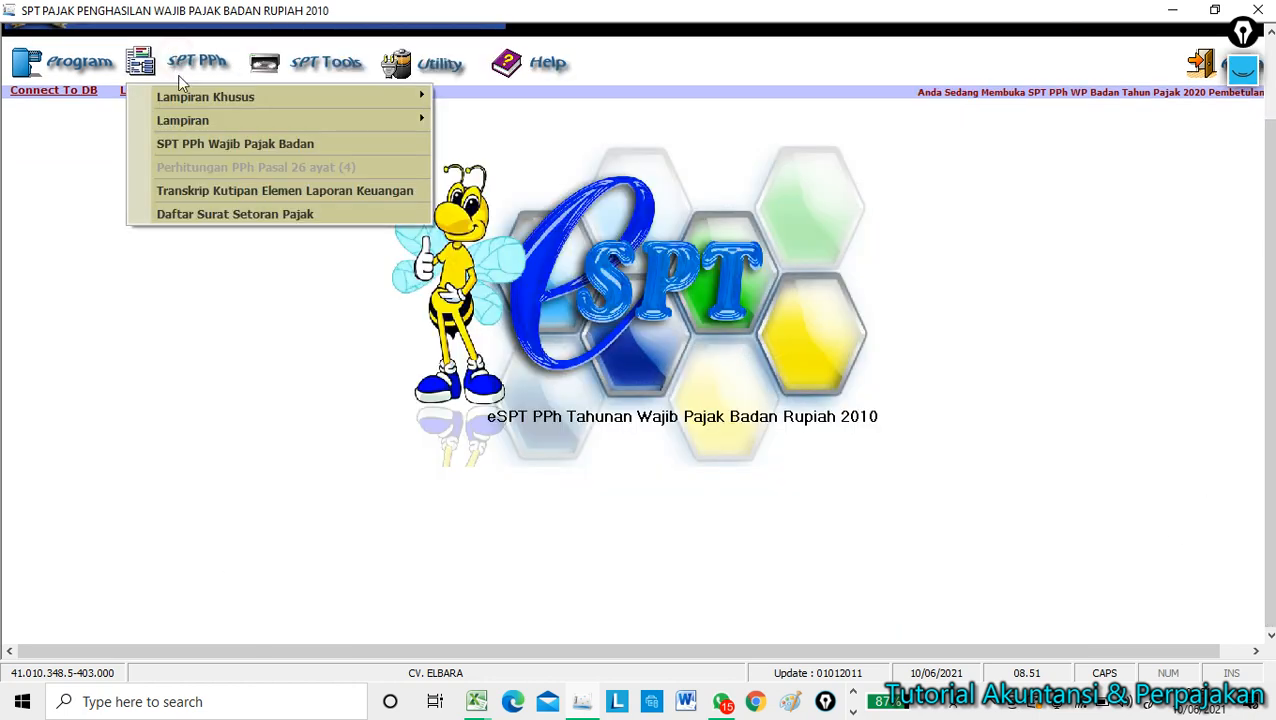
{"action": "mouse_move", "coordinate": [200, 120]}
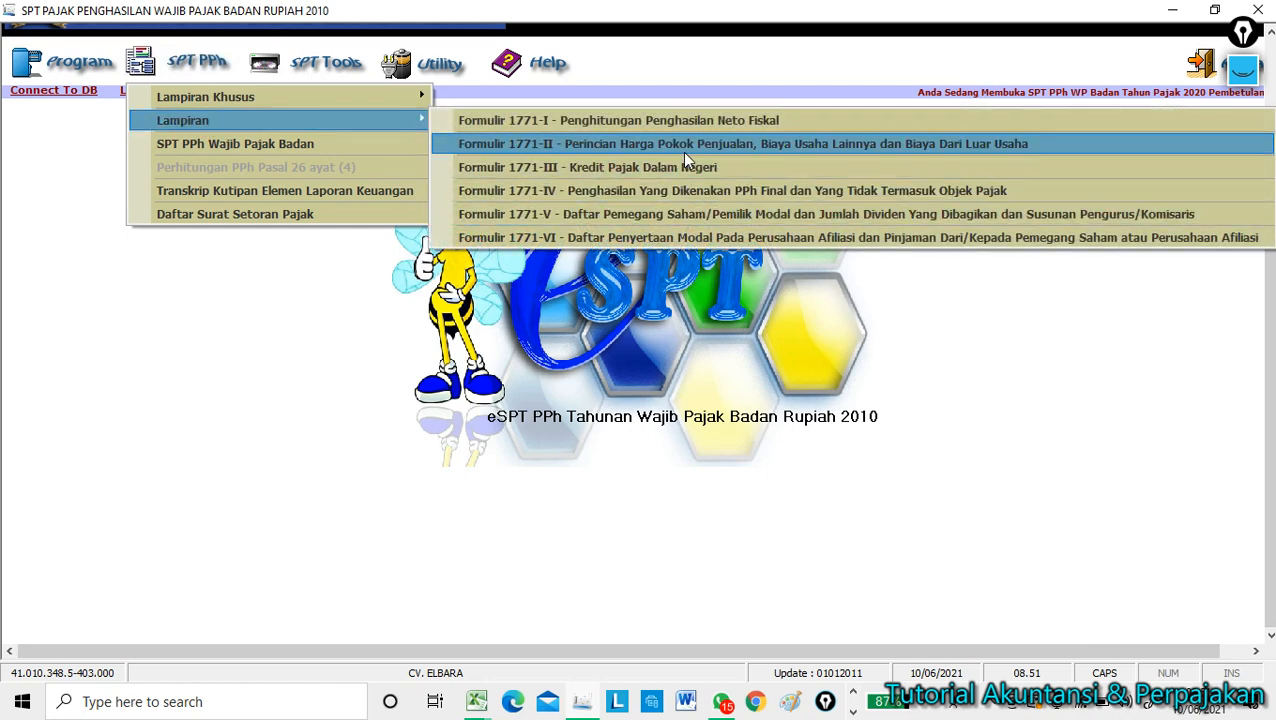
{"action": "left_click", "coordinate": [684, 155]}
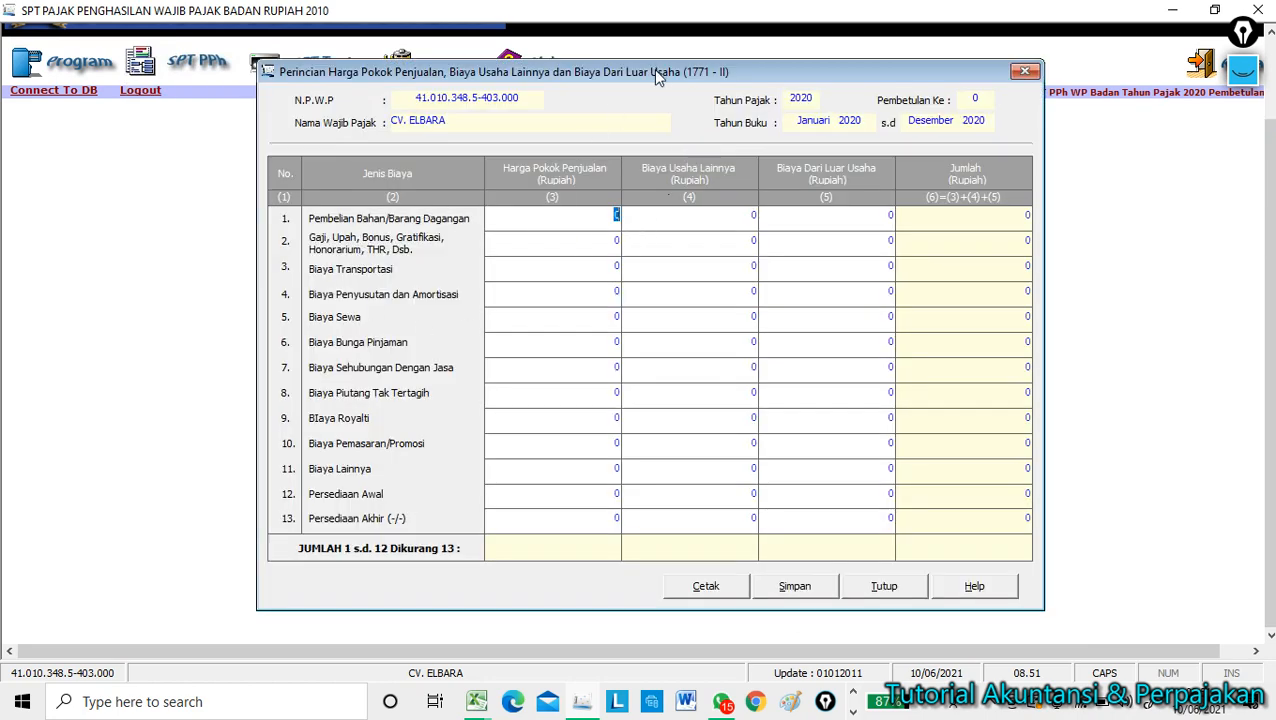
{"action": "left_click_drag", "start_coordinate": [653, 69], "coordinate": [409, 77]}
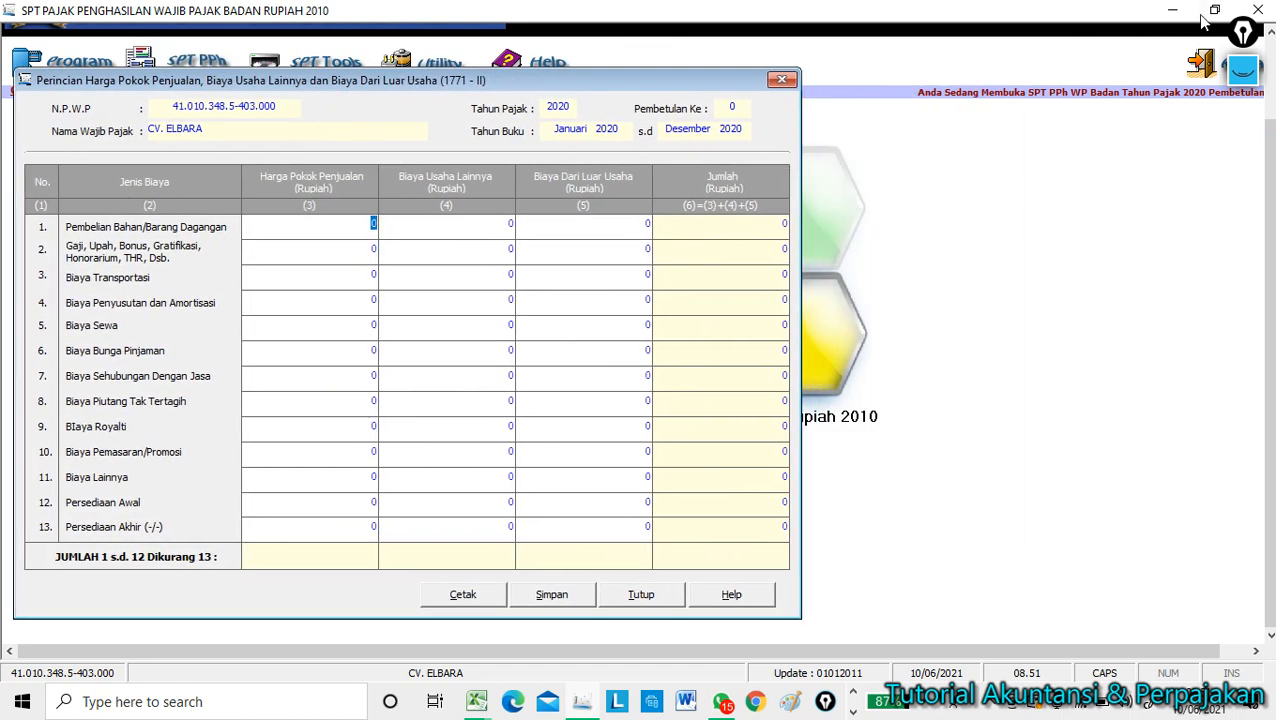
{"action": "left_click", "coordinate": [1257, 9]}
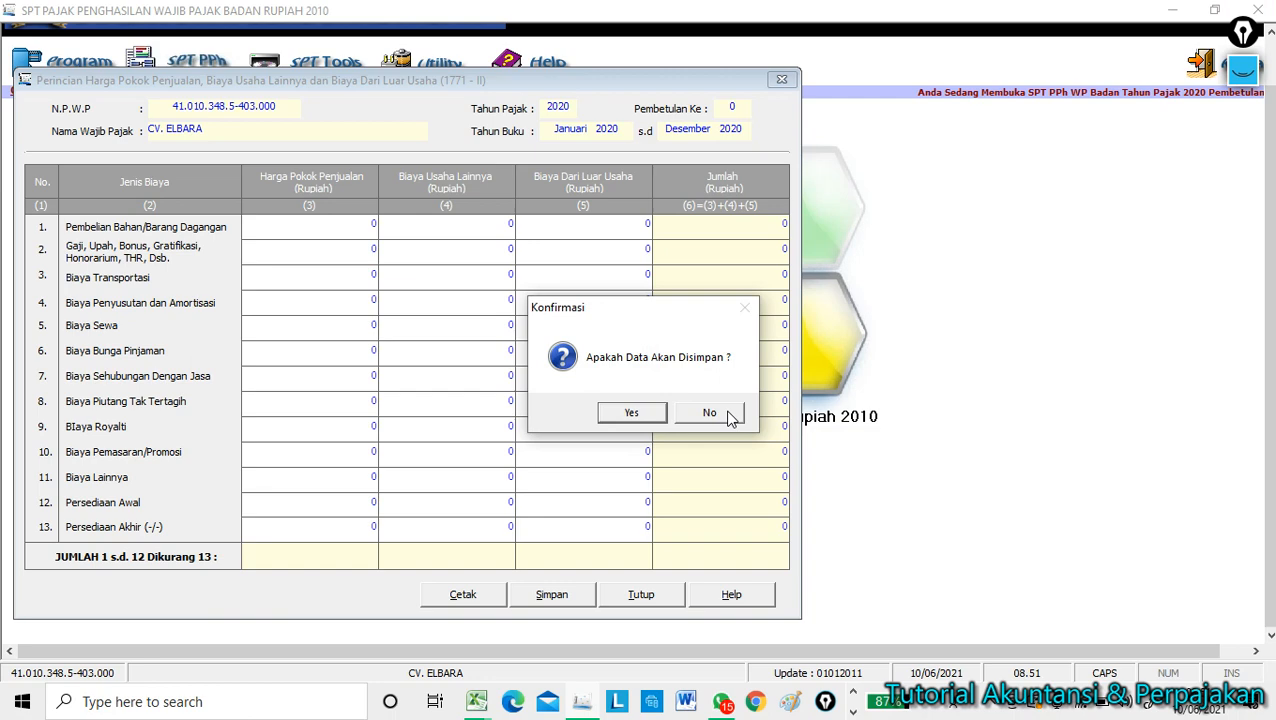
{"action": "left_click", "coordinate": [632, 414]}
{"action": "left_click", "coordinate": [692, 416]}
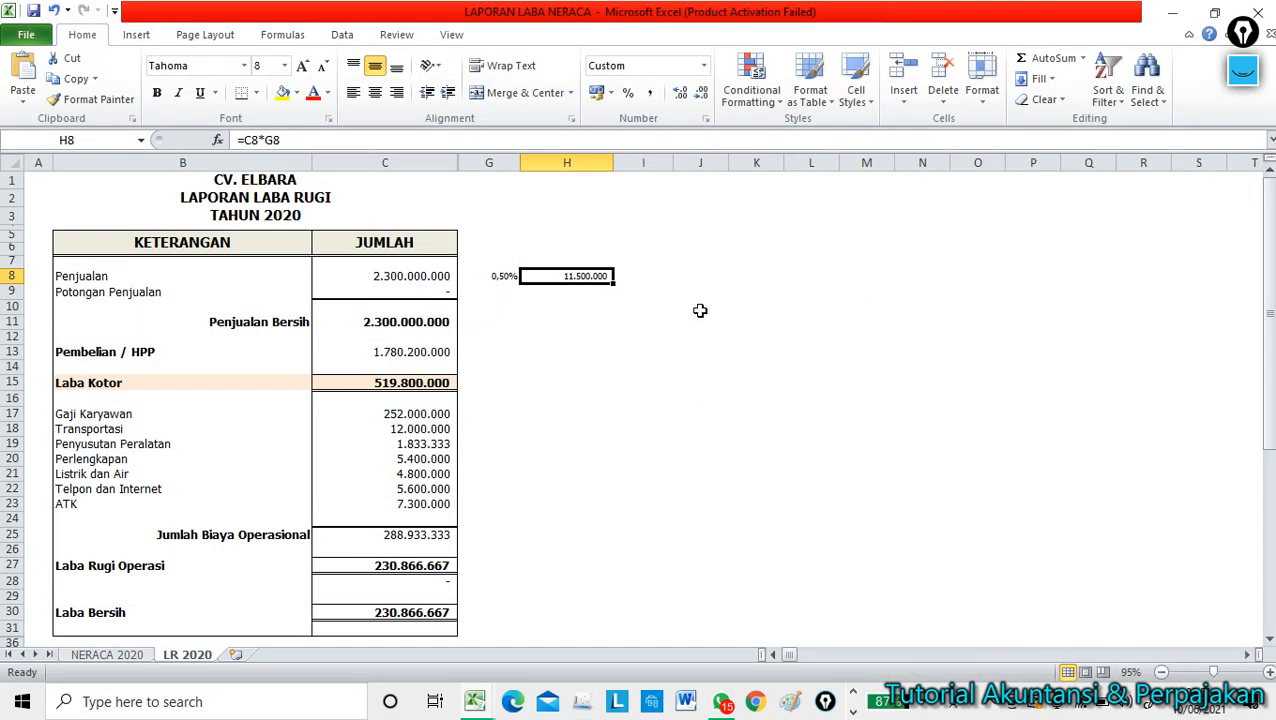
{"action": "left_click", "coordinate": [740, 470]}
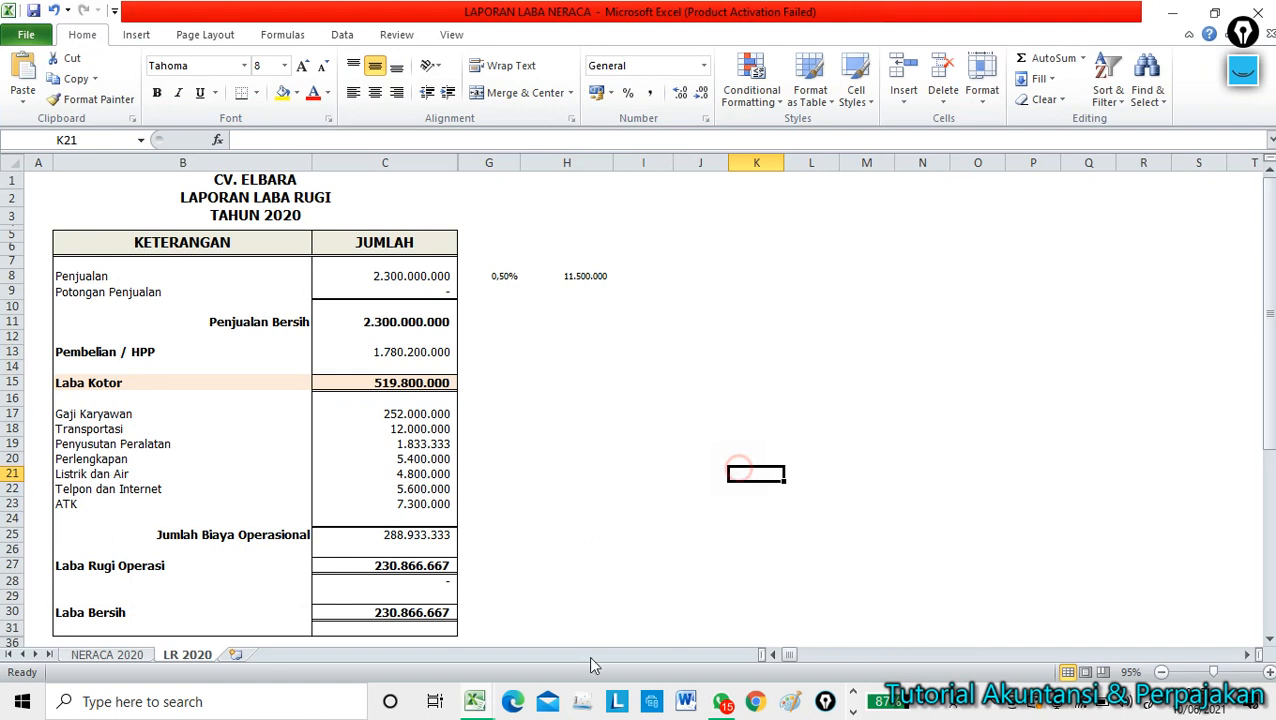
Relaunch e-SPT, connect to the db ELBARA database and log in as Administrator.
{"action": "left_click", "coordinate": [853, 713]}
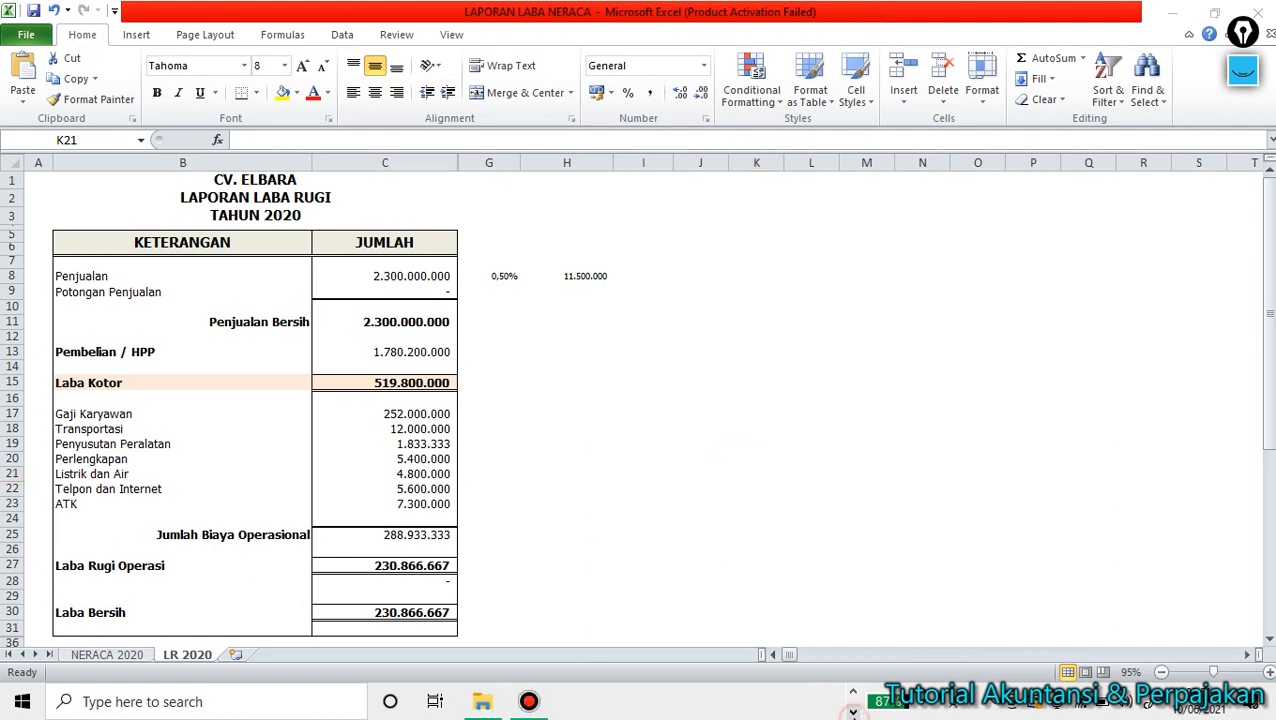
{"action": "left_click", "coordinate": [853, 691]}
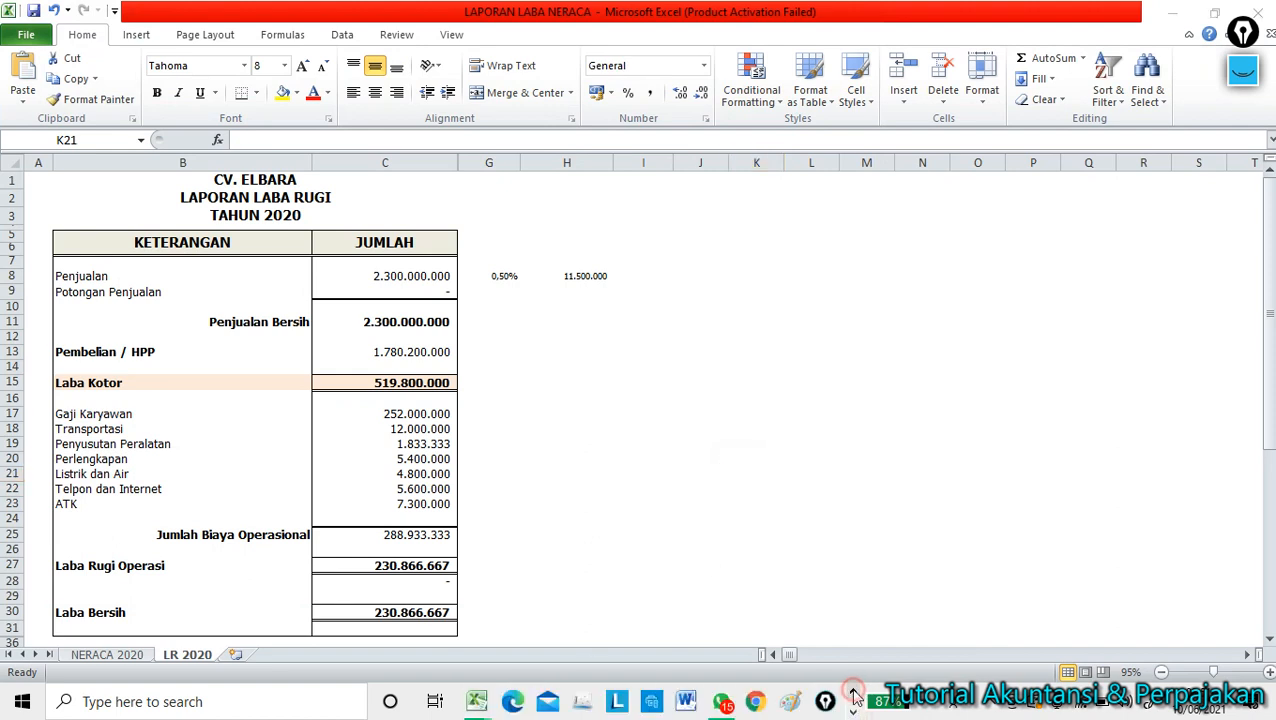
{"action": "left_click", "coordinate": [583, 700]}
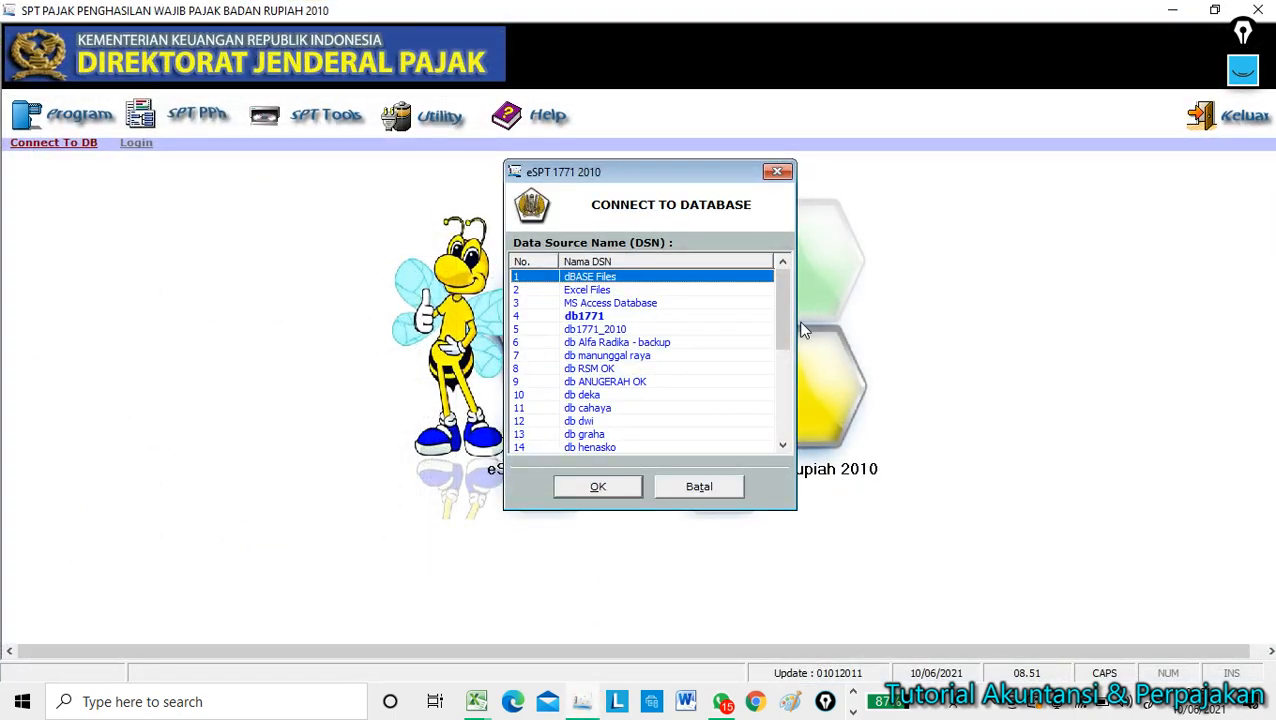
{"action": "left_click_drag", "start_coordinate": [784, 324], "coordinate": [803, 460]}
{"action": "left_click", "coordinate": [592, 450]}
{"action": "left_click", "coordinate": [597, 486]}
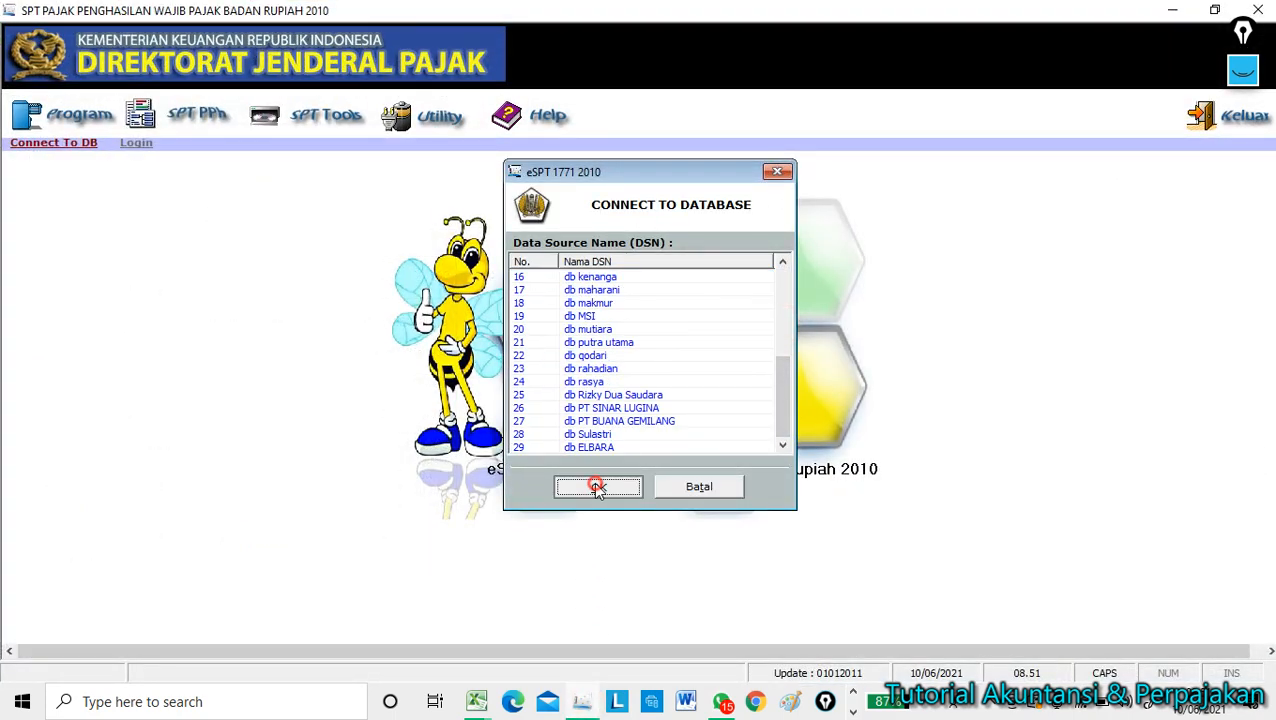
{"action": "left_click", "coordinate": [656, 333]}
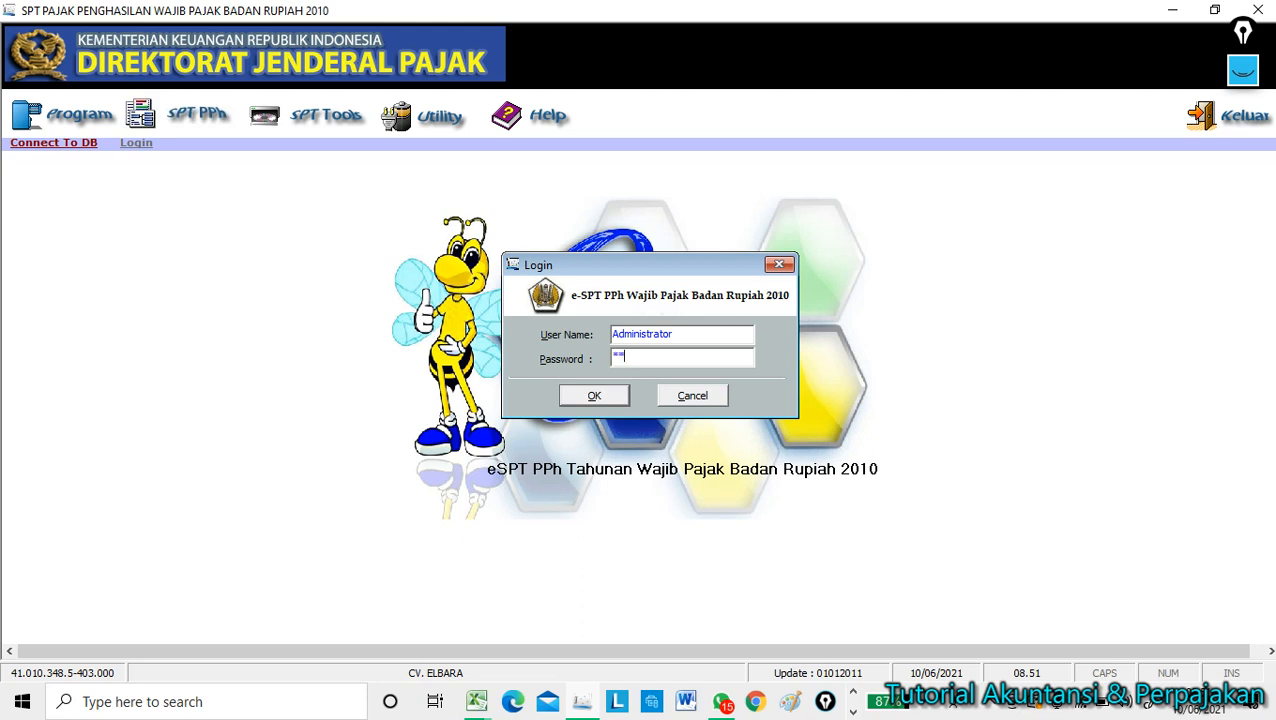
{"action": "left_click", "coordinate": [612, 396]}
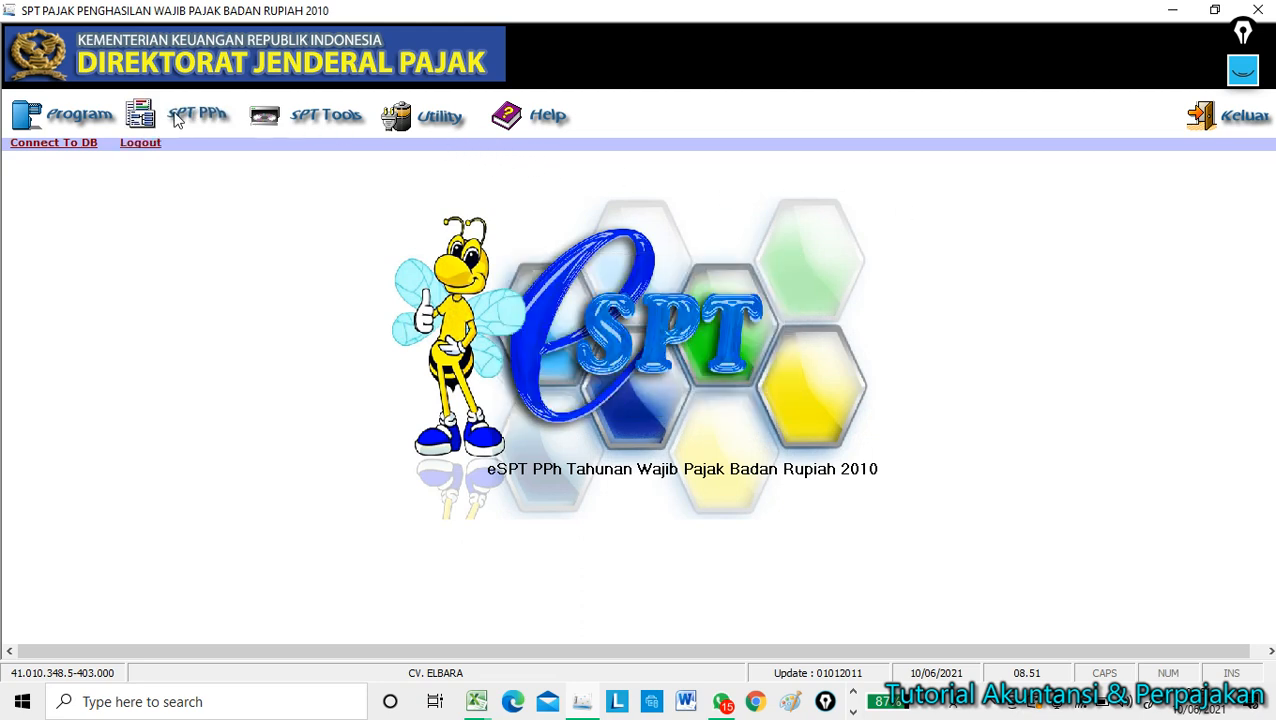
Open the existing 2020 return for editing.
{"action": "left_click", "coordinate": [78, 117]}
{"action": "left_click", "coordinate": [90, 174]}
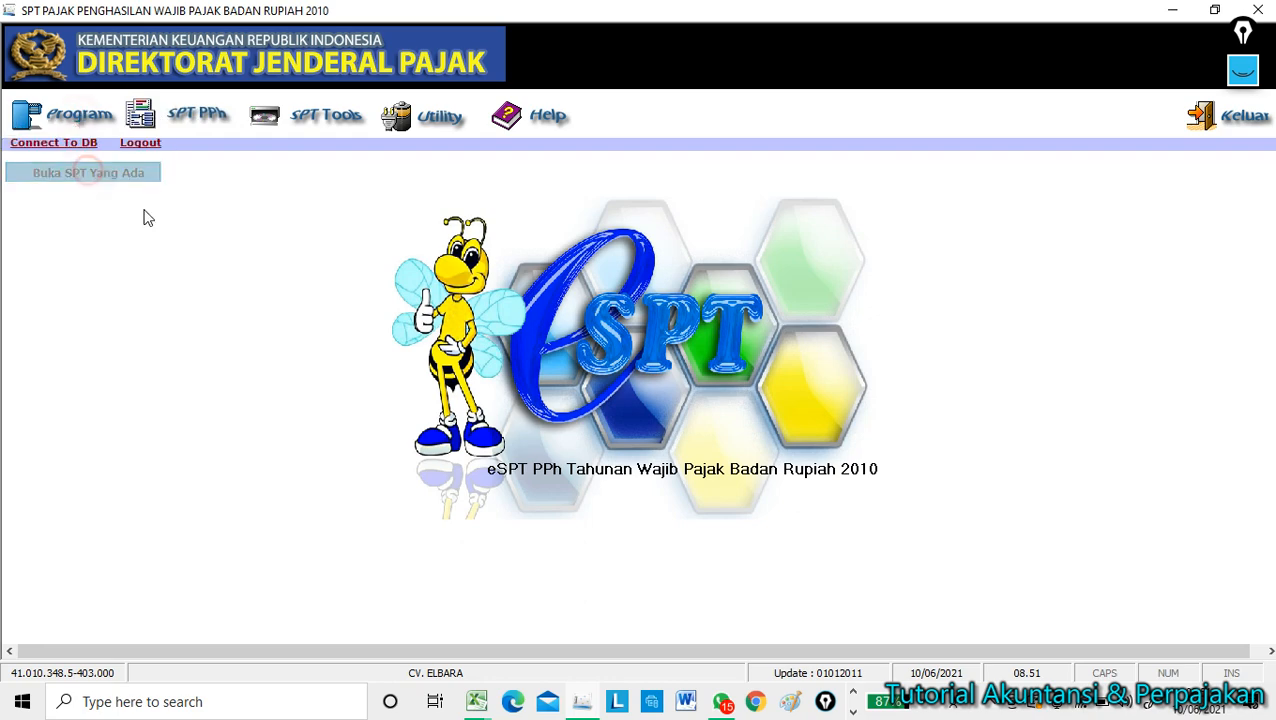
{"action": "left_click", "coordinate": [690, 536]}
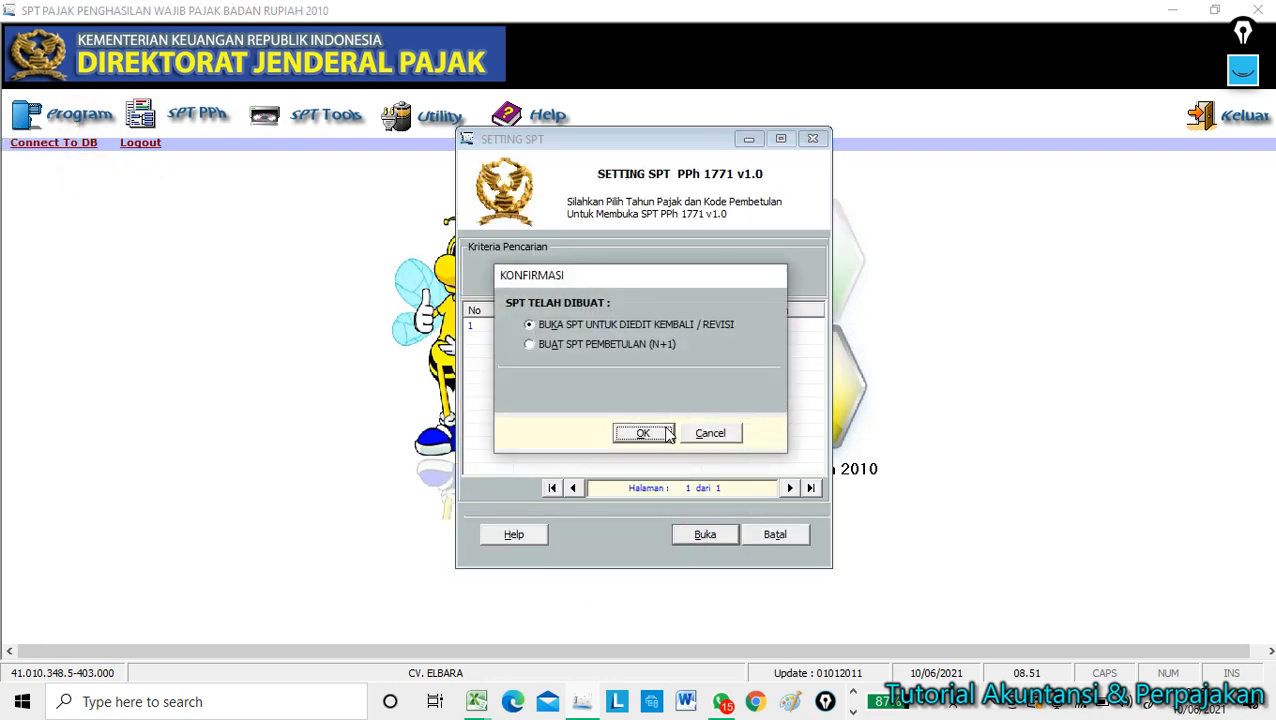
{"action": "left_click", "coordinate": [650, 432]}
Open Formulir 1771-II and arrange e-SPT and Excel side by side.
{"action": "left_click", "coordinate": [214, 118]}
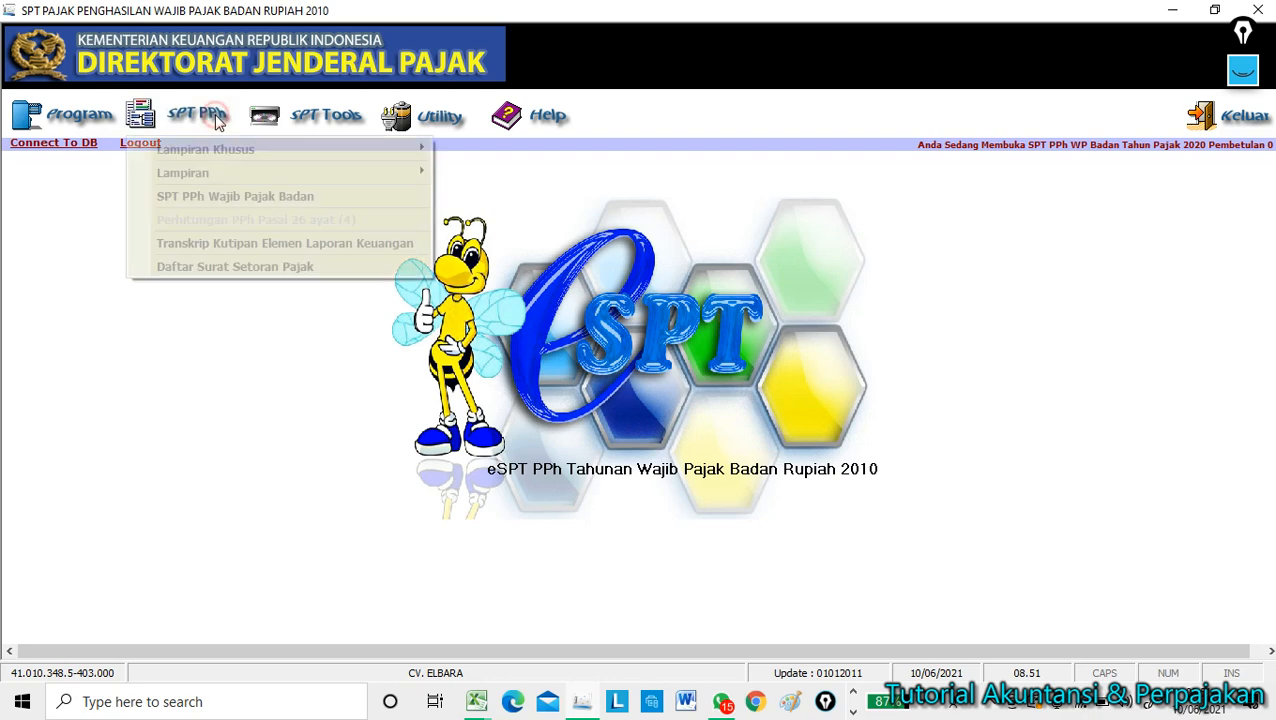
{"action": "mouse_move", "coordinate": [215, 170]}
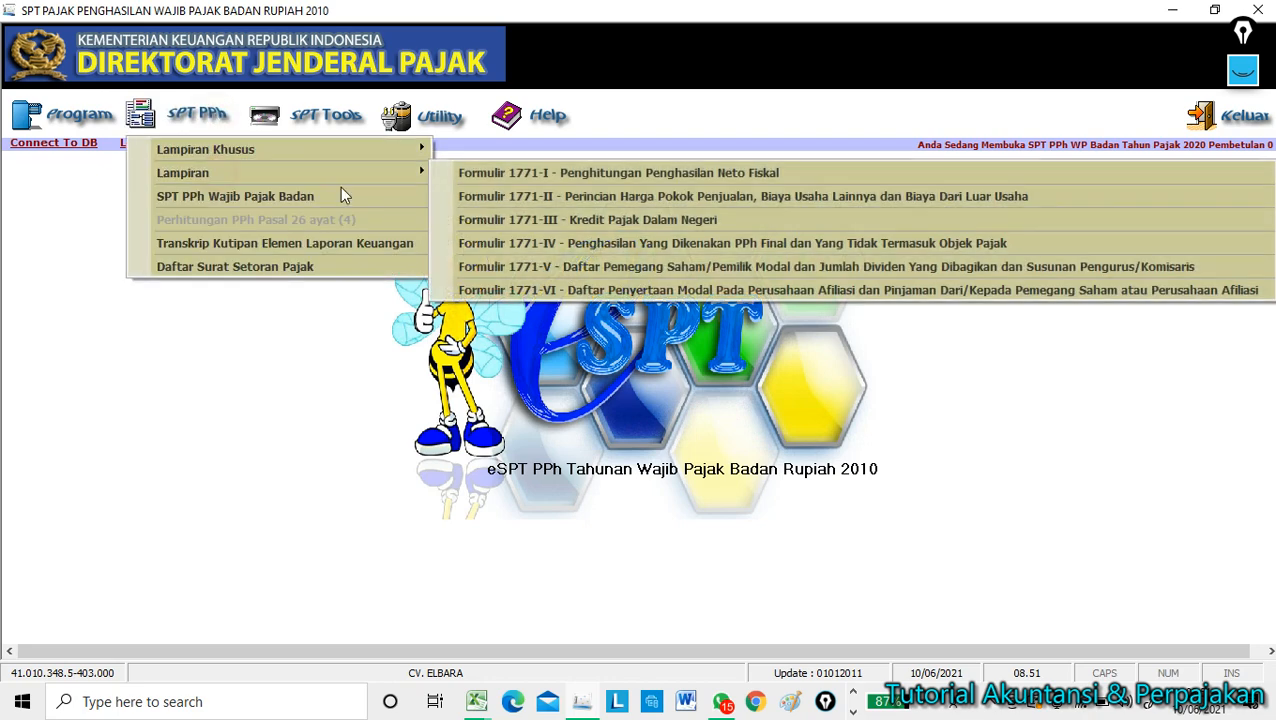
{"action": "left_click", "coordinate": [609, 197]}
{"action": "left_click_drag", "start_coordinate": [953, 77], "coordinate": [723, 92]}
{"action": "left_click", "coordinate": [1214, 9]}
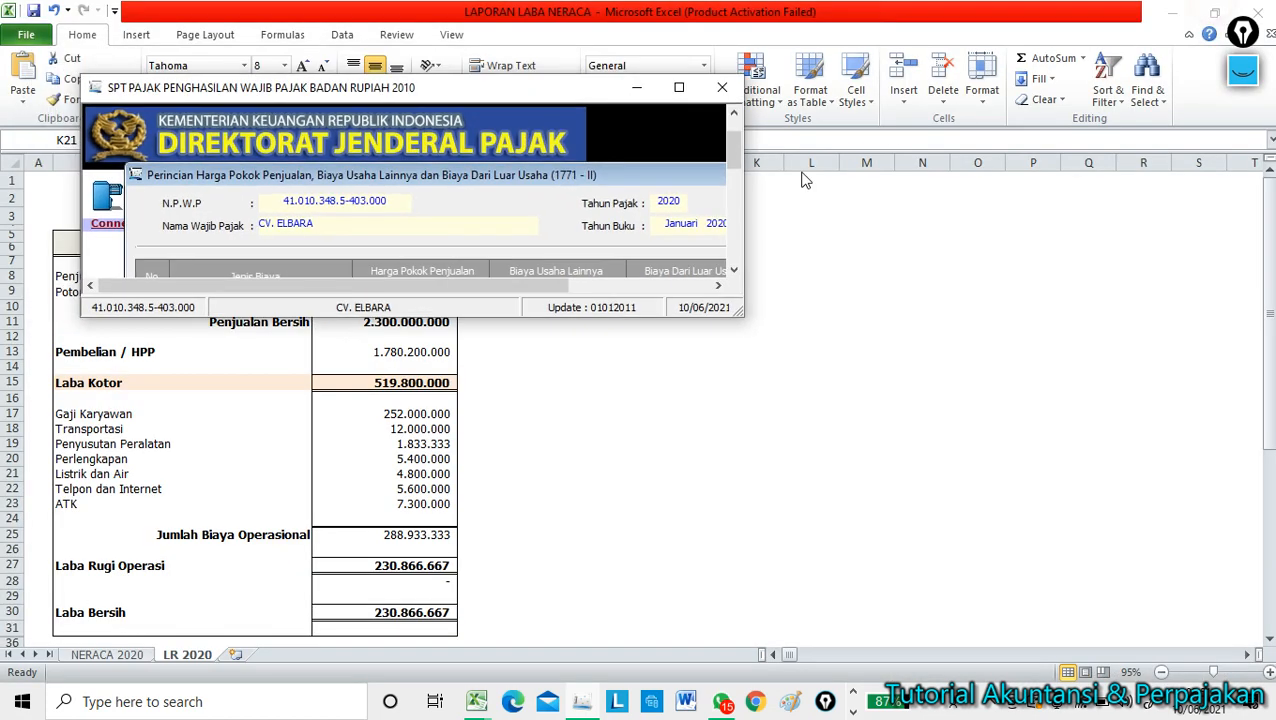
{"action": "left_click_drag", "start_coordinate": [481, 321], "coordinate": [481, 662]}
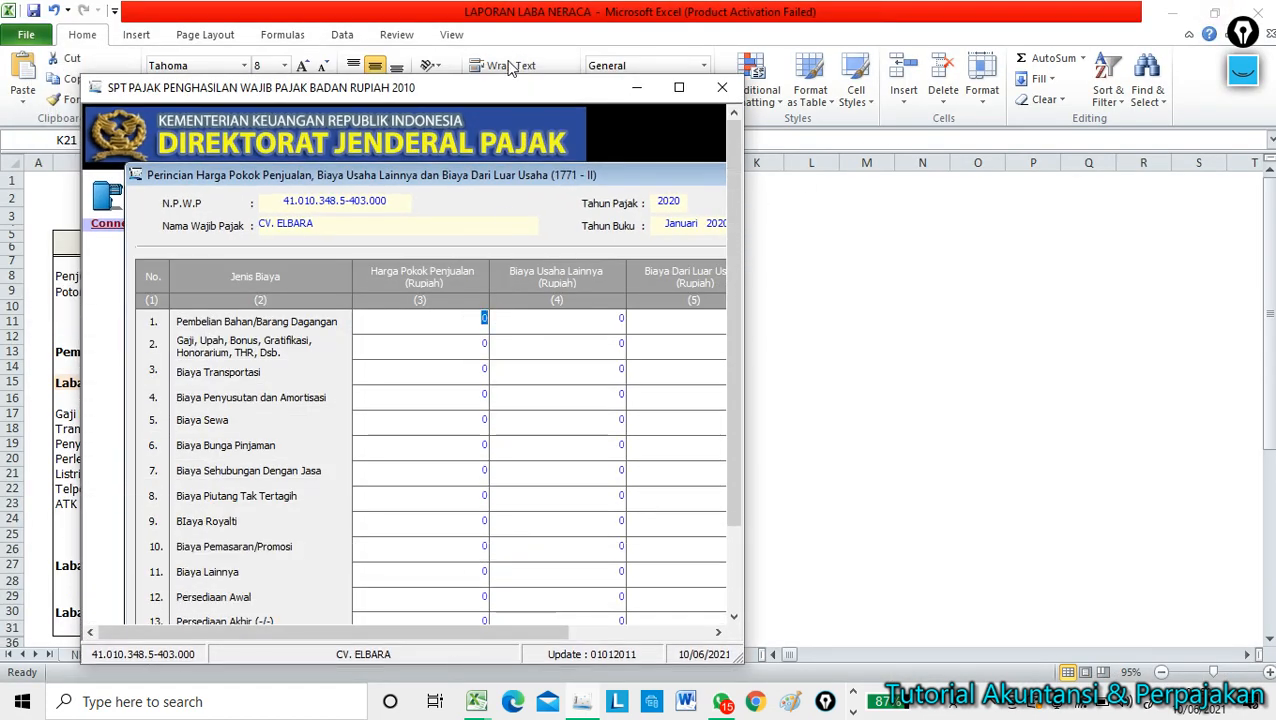
{"action": "left_click_drag", "start_coordinate": [496, 88], "coordinate": [414, 61]}
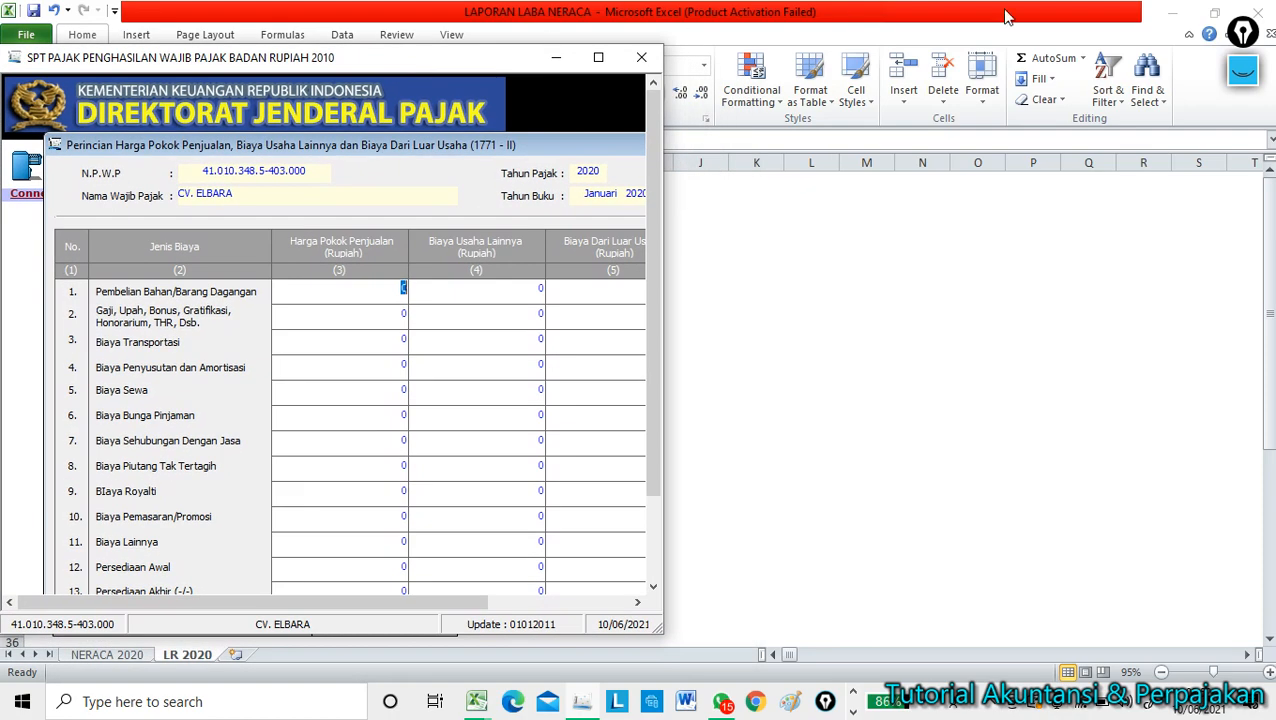
{"action": "left_click", "coordinate": [1213, 12]}
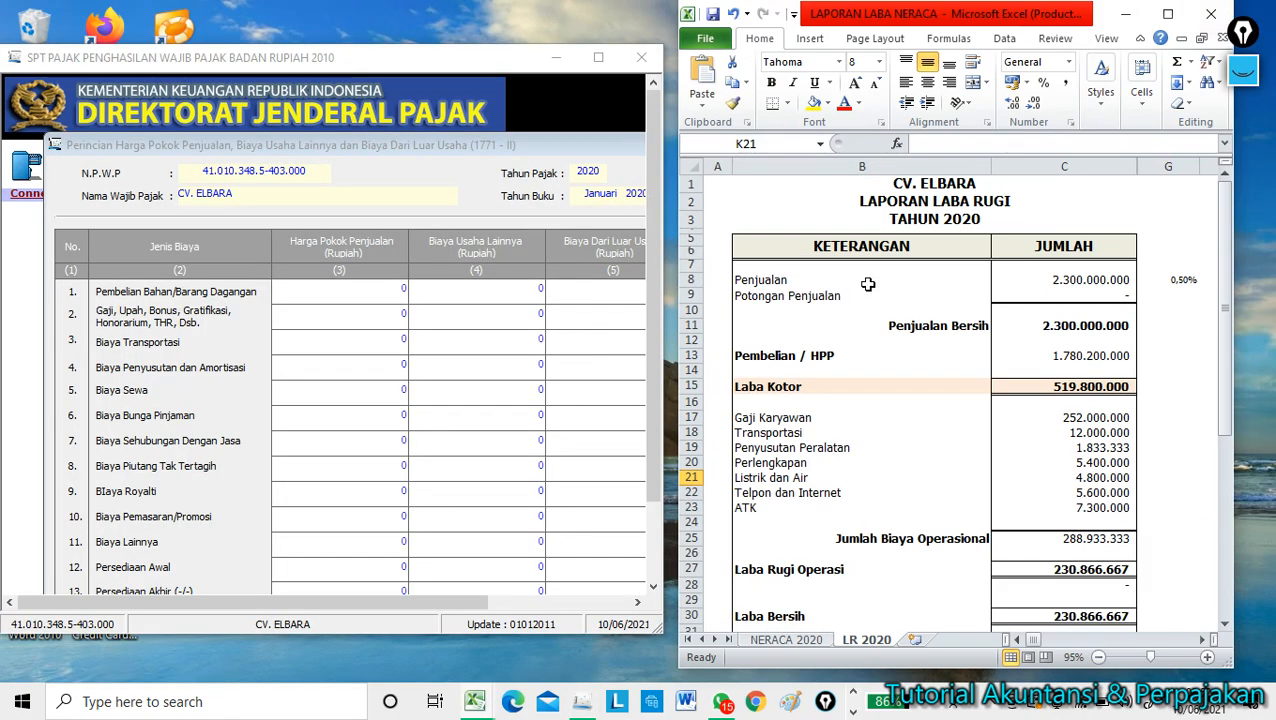
Enter 1.780.200.000 from Excel C13 as Harga Pokok Penjualan for Pembelian Bahan/Barang Dagangan.
{"action": "left_click", "coordinate": [888, 404]}
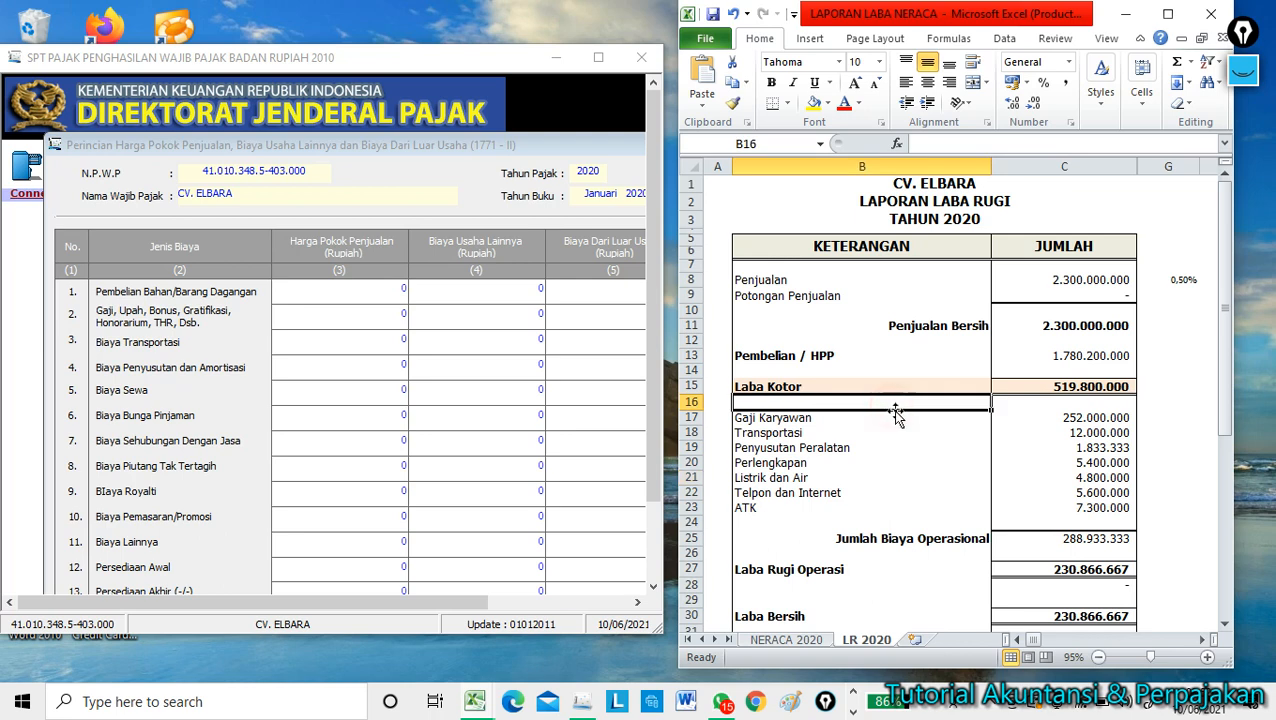
{"action": "scroll", "coordinate": [912, 344], "scroll_direction": "down", "scroll_amount": 1}
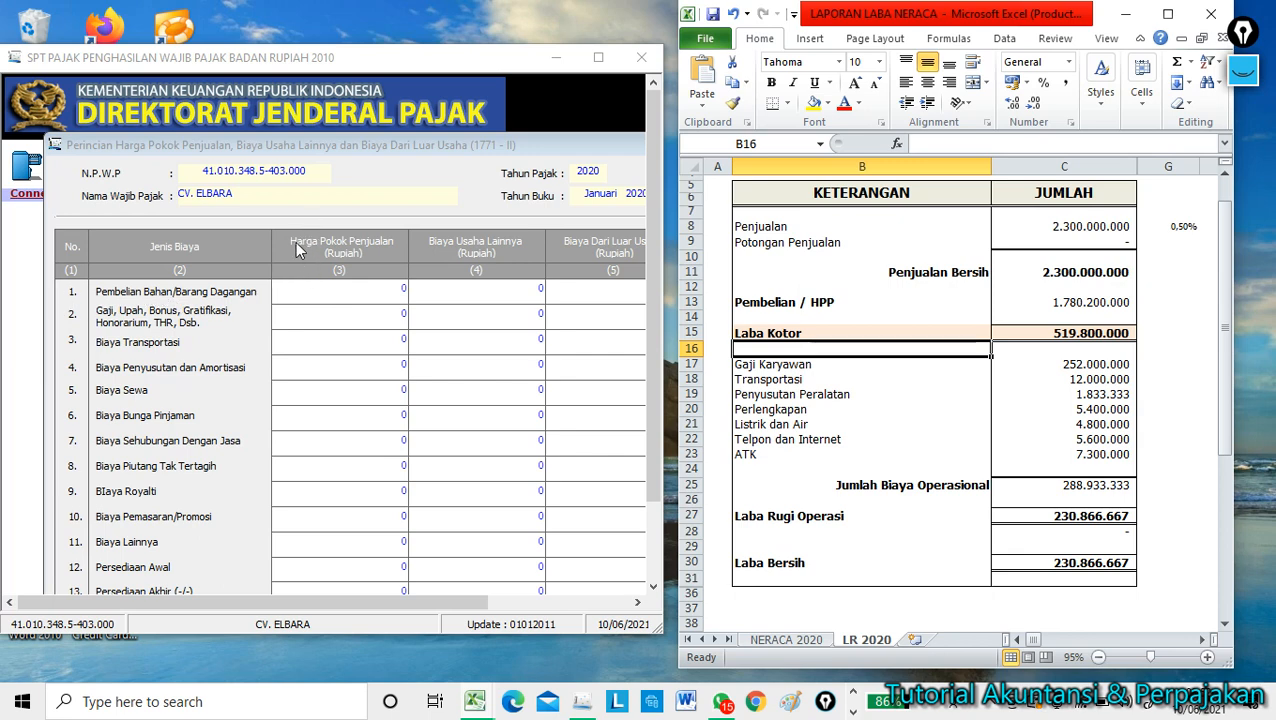
{"action": "left_click", "coordinate": [393, 288]}
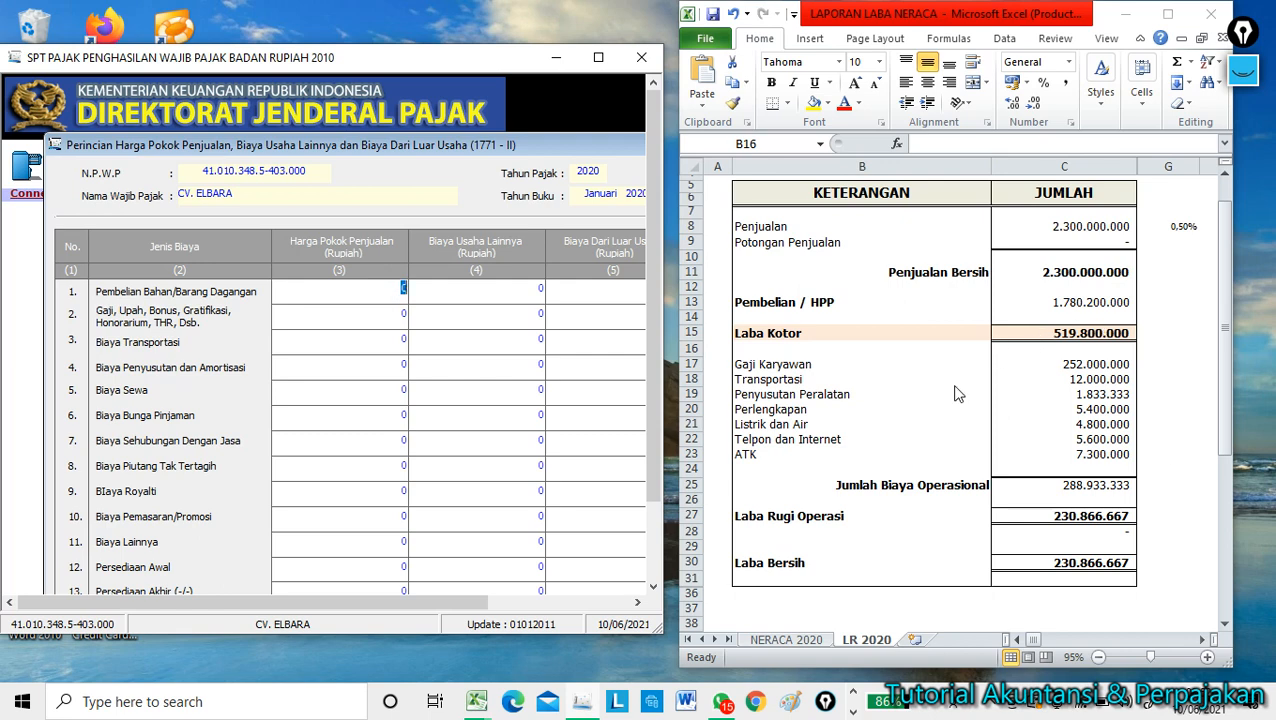
{"action": "left_click", "coordinate": [1105, 302]}
{"action": "left_click", "coordinate": [1103, 299]}
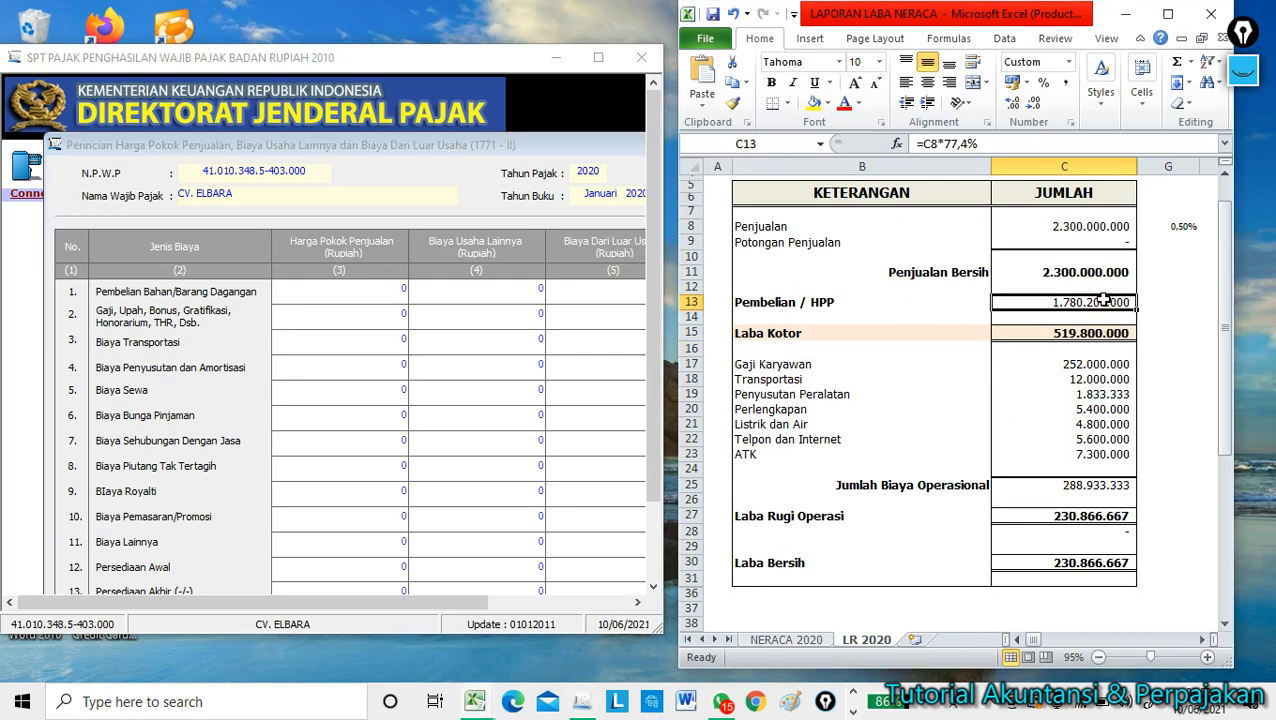
{"action": "left_click", "coordinate": [405, 289]}
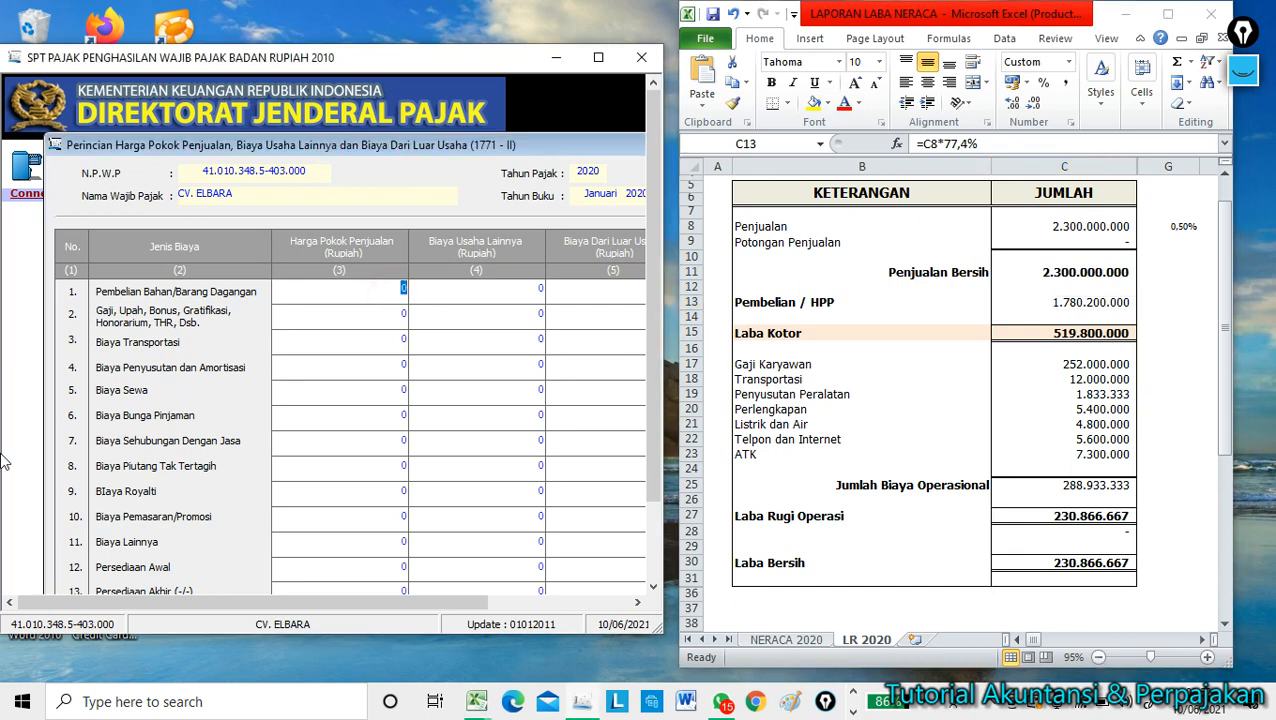
{"action": "type", "text": "1780200000"}
{"action": "key", "text": "Tab"}
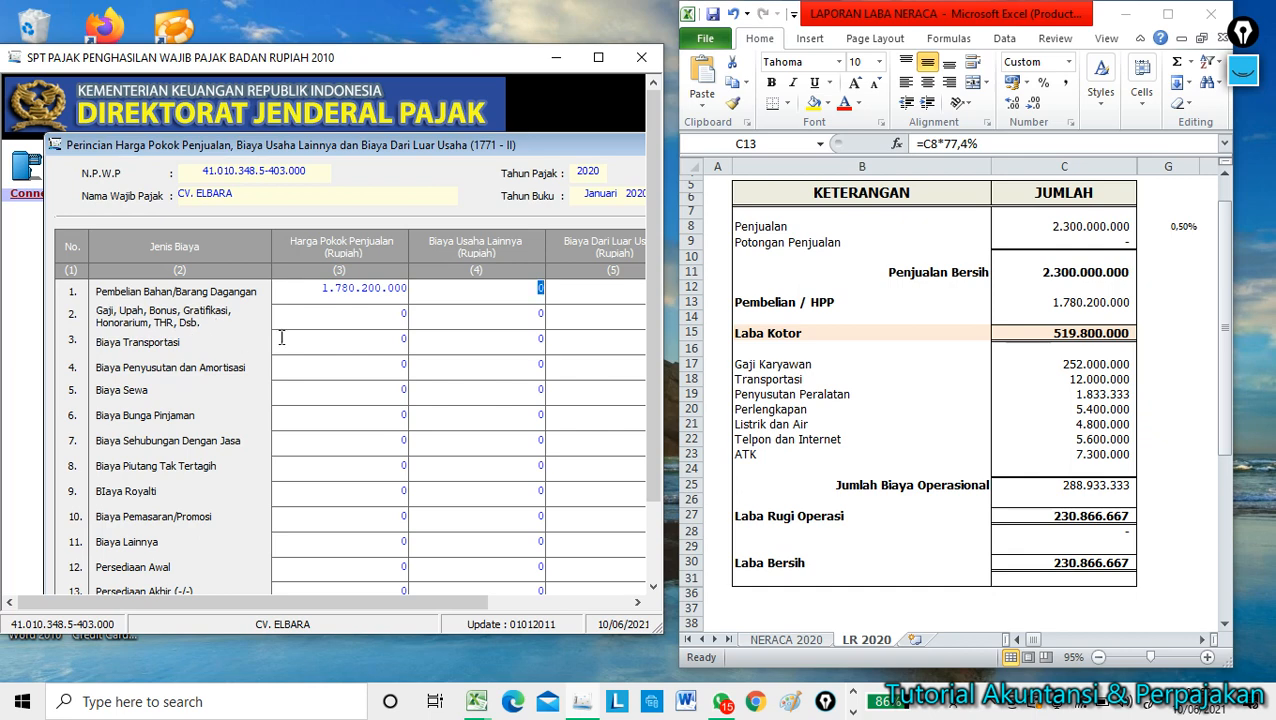
{"action": "left_click", "coordinate": [1068, 366]}
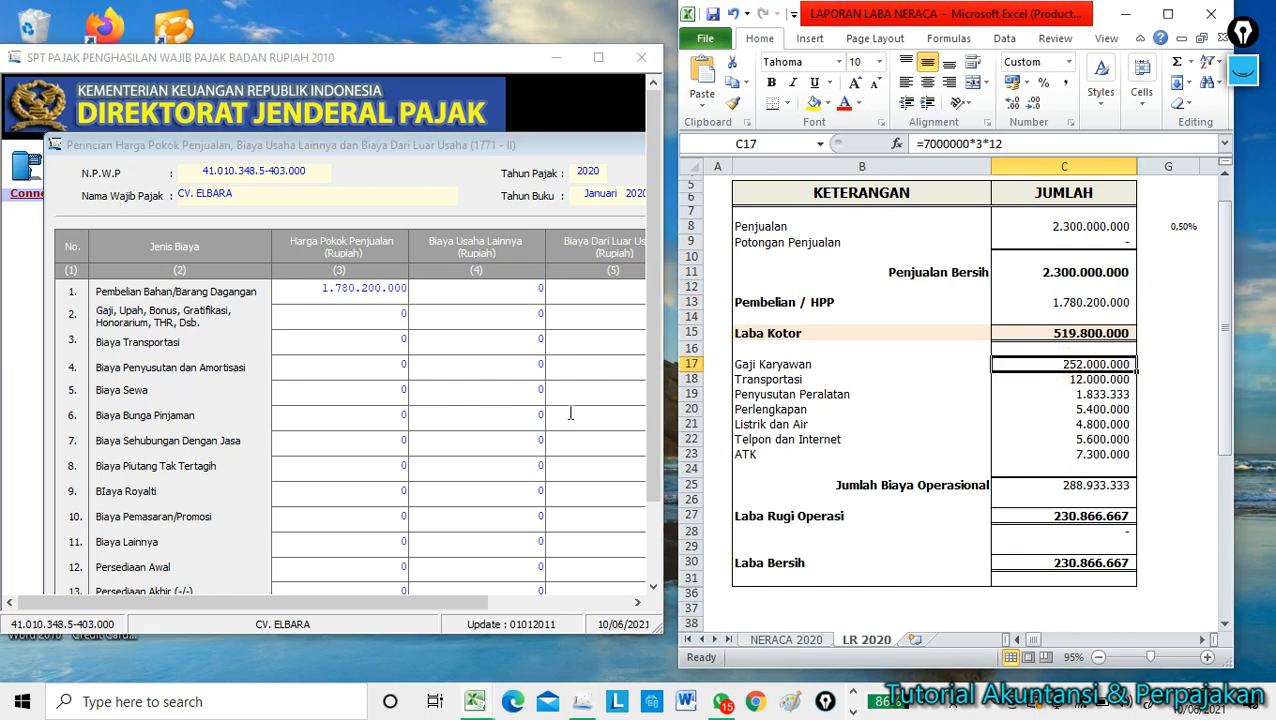
Underline Excel's 252.000.000 Gaji Karyawan figure and enter it as Gaji, Upah, Bonus in column (4).
{"action": "left_click", "coordinate": [1243, 70]}
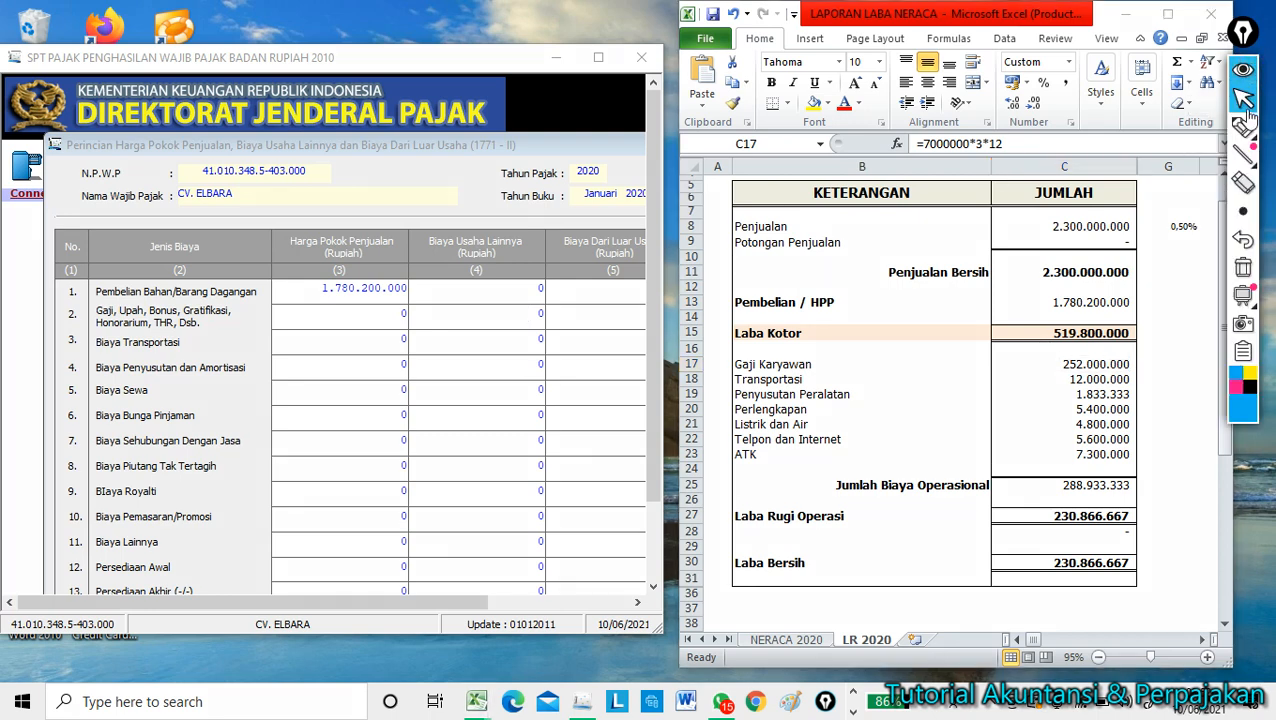
{"action": "left_click", "coordinate": [1246, 122]}
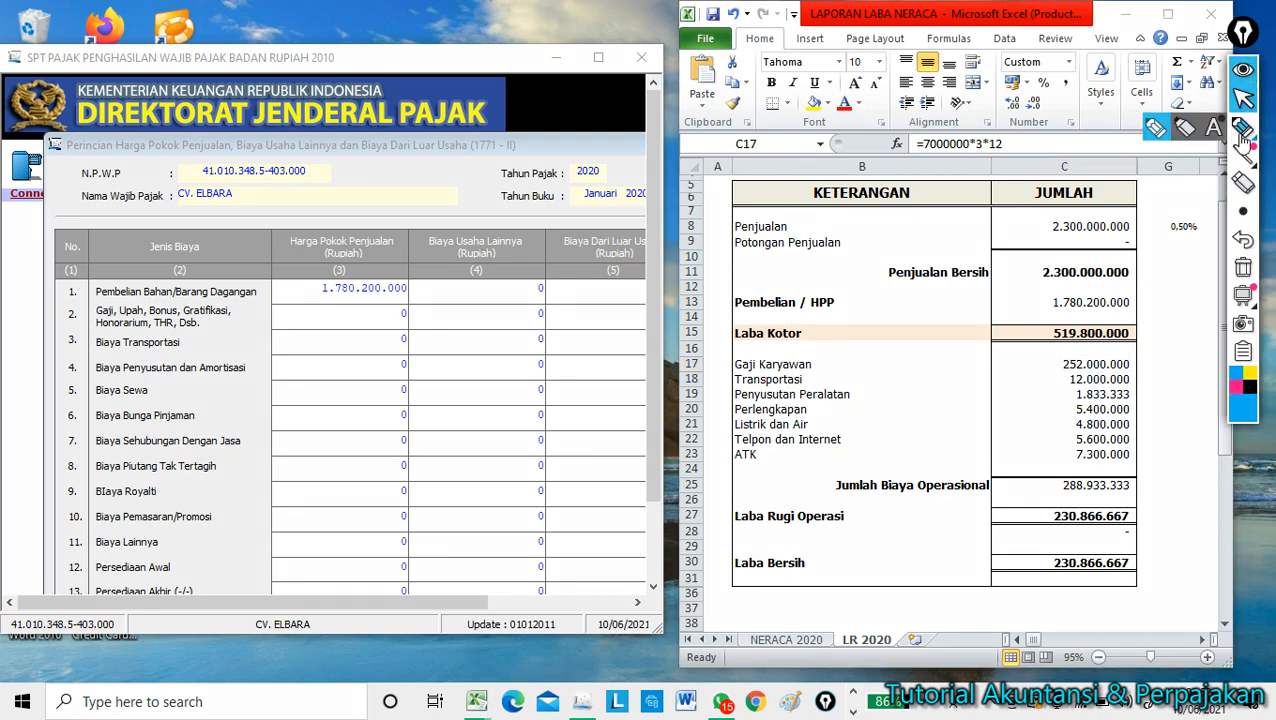
{"action": "left_click", "coordinate": [1155, 128]}
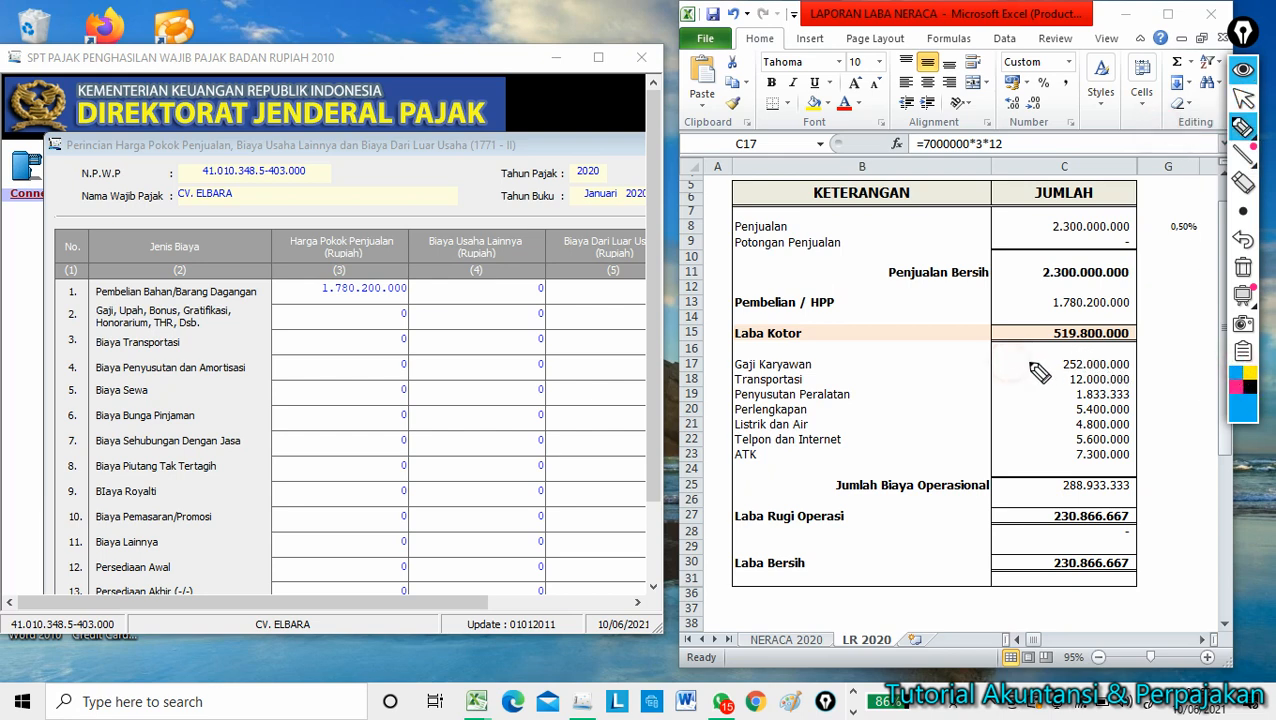
{"action": "mouse_move", "coordinate": [1006, 362]}
{"action": "left_mouse_down"}
{"action": "mouse_move", "coordinate": [1062, 352]}
{"action": "mouse_move", "coordinate": [1060, 372]}
{"action": "mouse_move", "coordinate": [1138, 372]}
{"action": "mouse_move", "coordinate": [1134, 352]}
{"action": "mouse_move", "coordinate": [1064, 352]}
{"action": "left_mouse_up"}
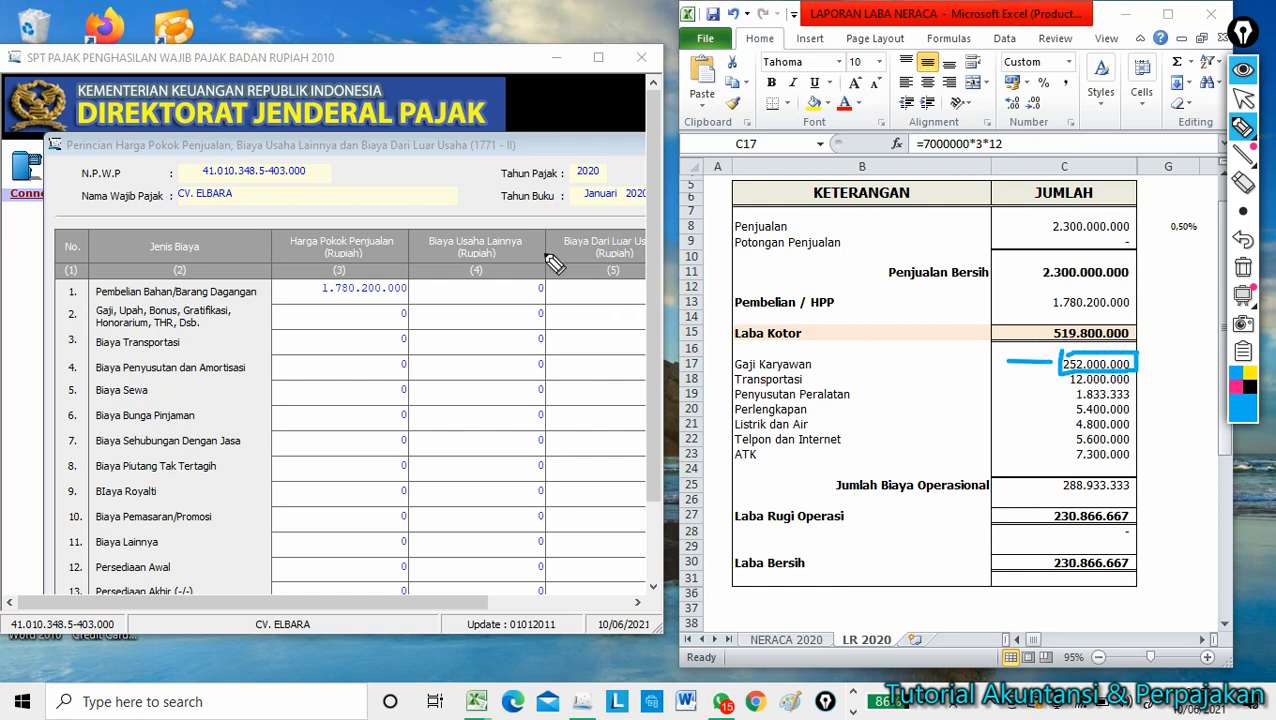
{"action": "left_click", "coordinate": [1241, 128]}
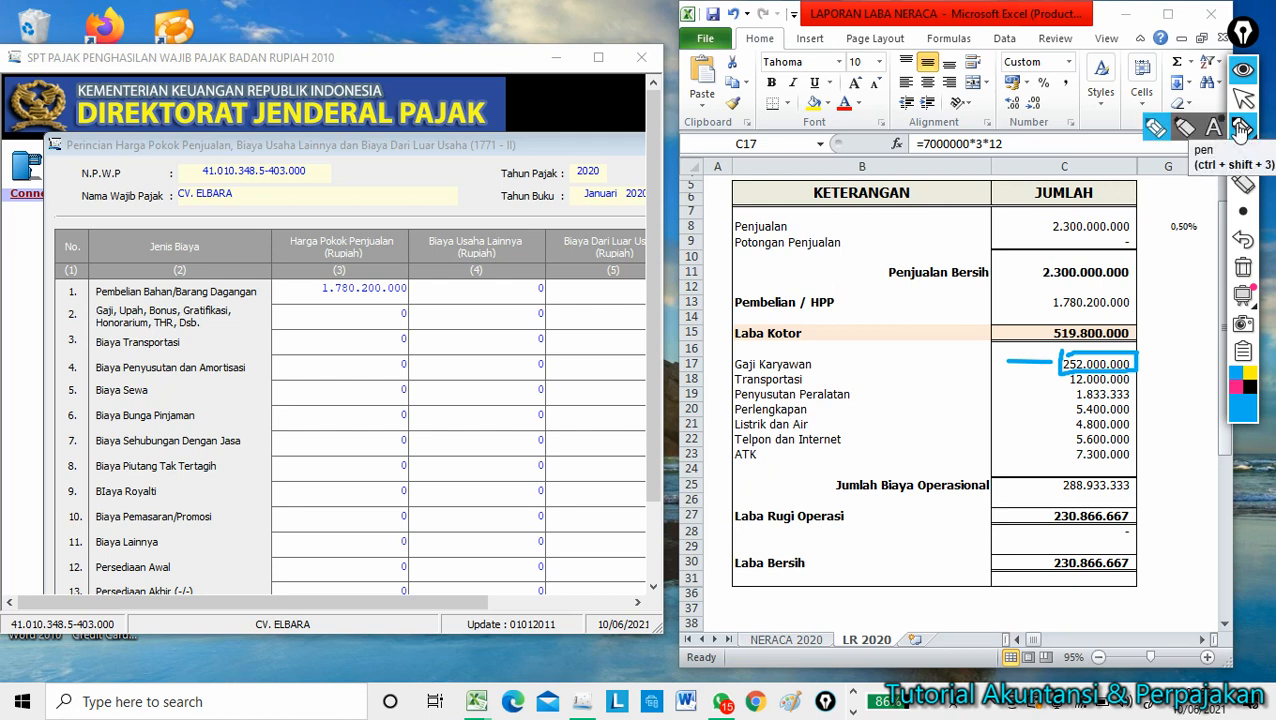
{"action": "left_click", "coordinate": [1243, 97]}
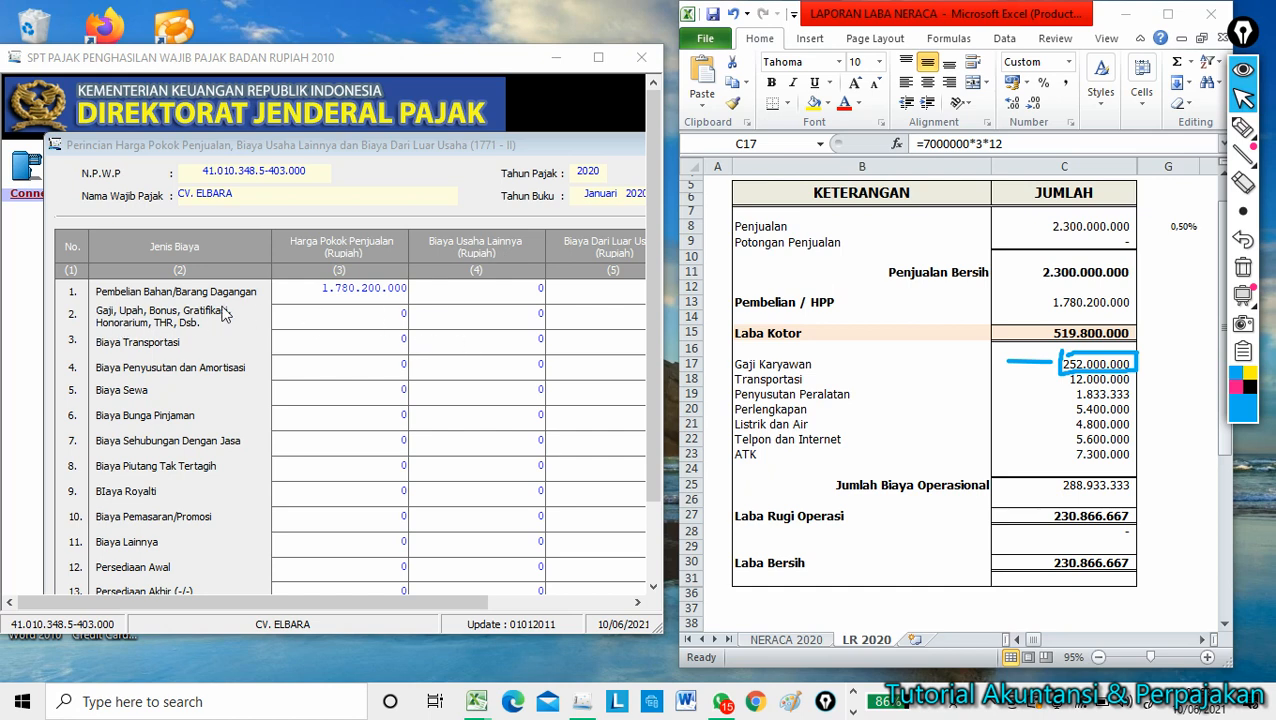
{"action": "left_click", "coordinate": [527, 314]}
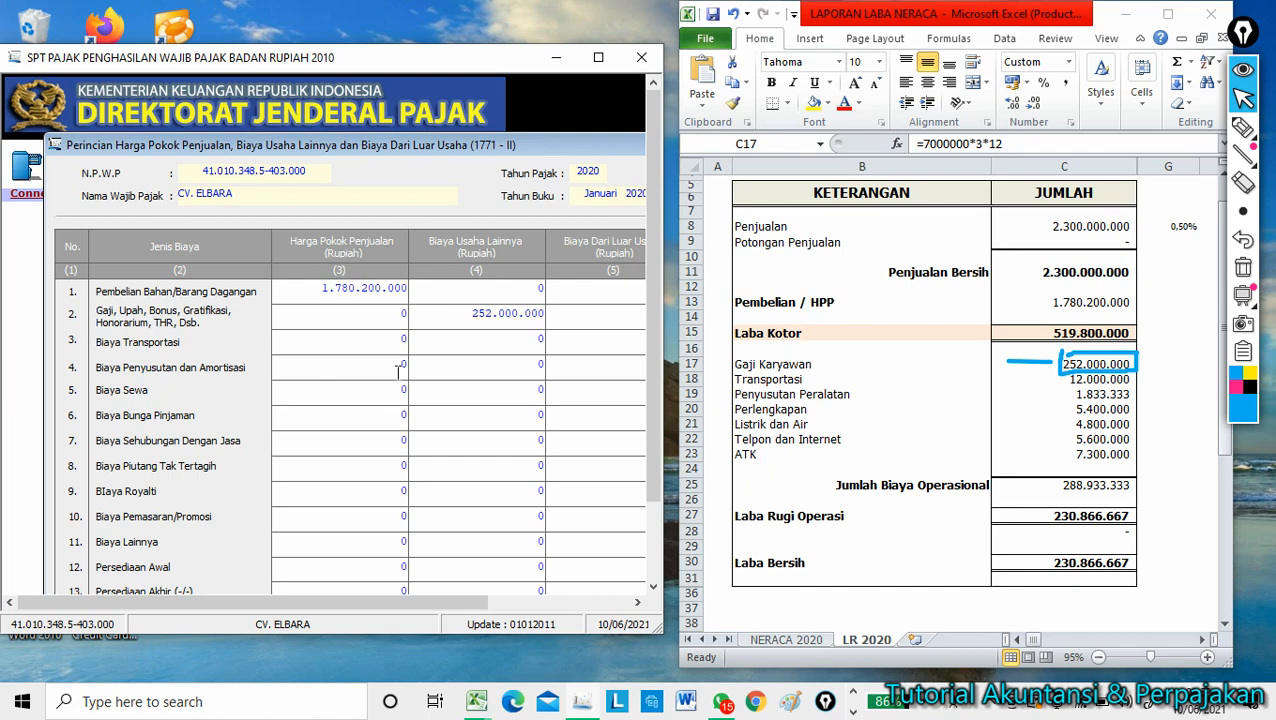
{"action": "left_click", "coordinate": [1092, 380]}
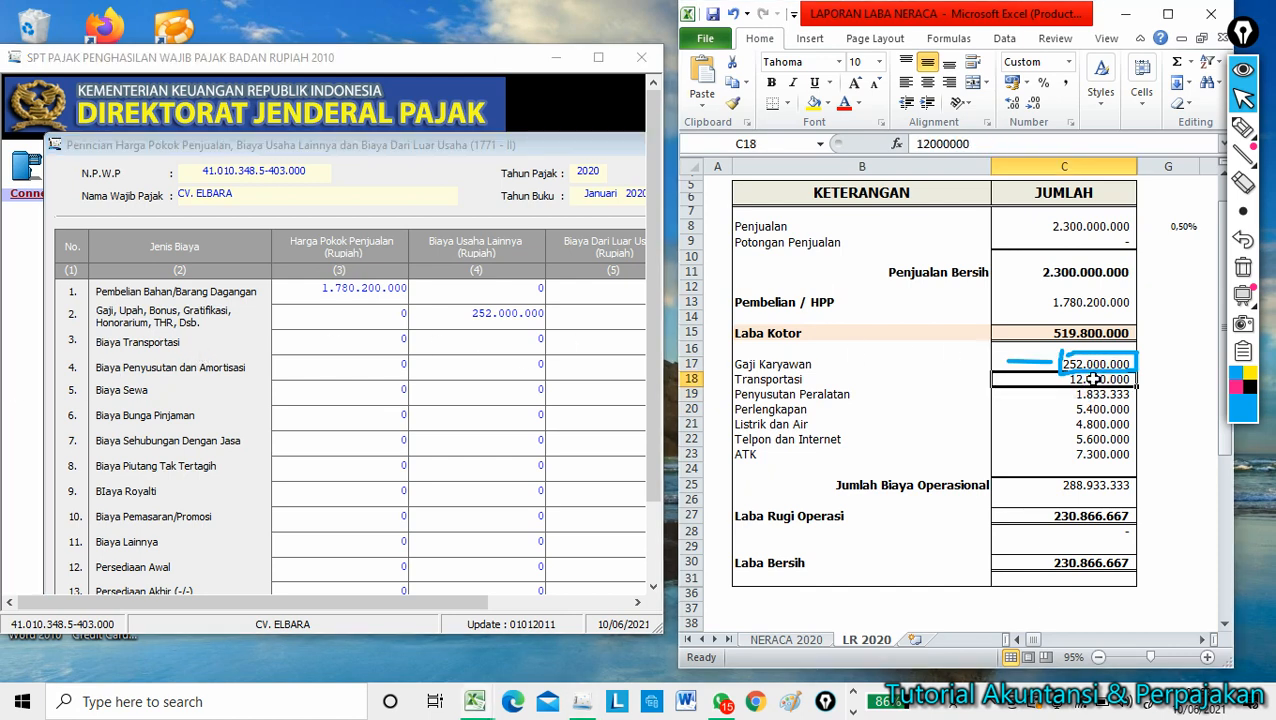
Enter Biaya Transportasi 12.000.000 and Penyusutan dan Amortisasi 1.833.333 in column (4) of Formulir 1771-II.
{"action": "left_click", "coordinate": [520, 341]}
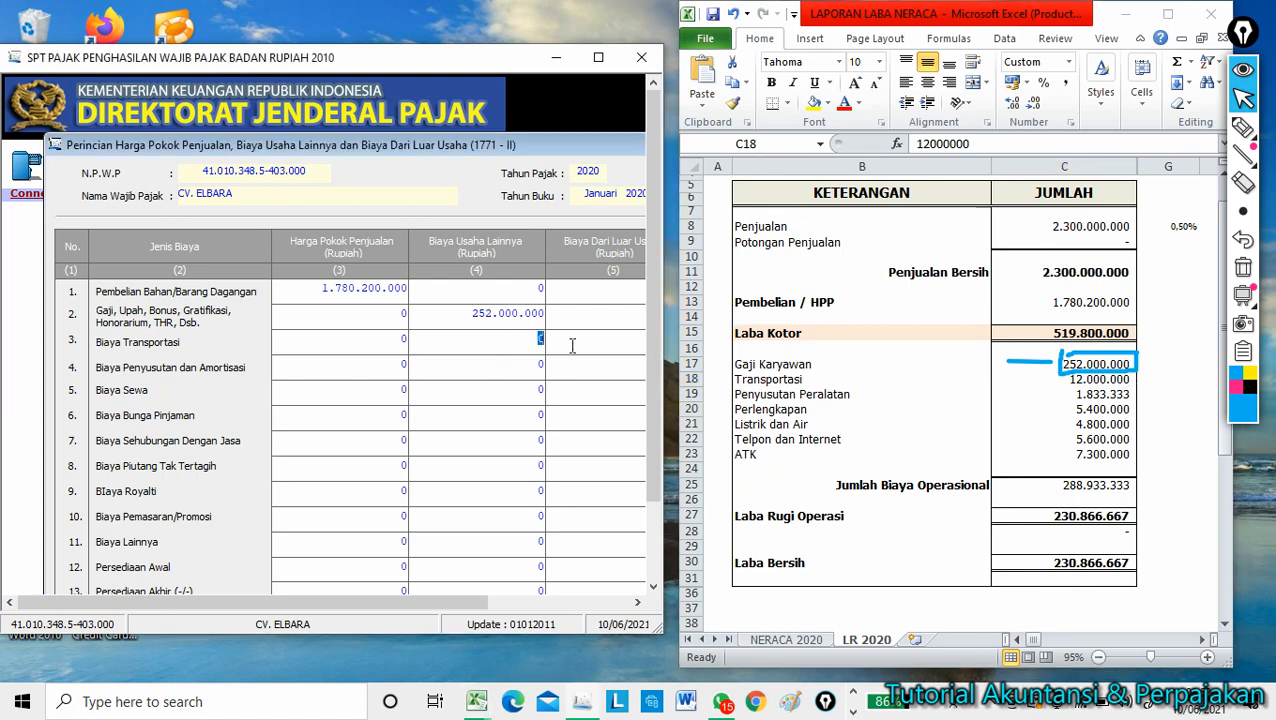
{"action": "type", "text": "12000000"}
{"action": "key", "text": "Return"}
{"action": "left_click", "coordinate": [1062, 382]}
{"action": "left_click", "coordinate": [1062, 395]}
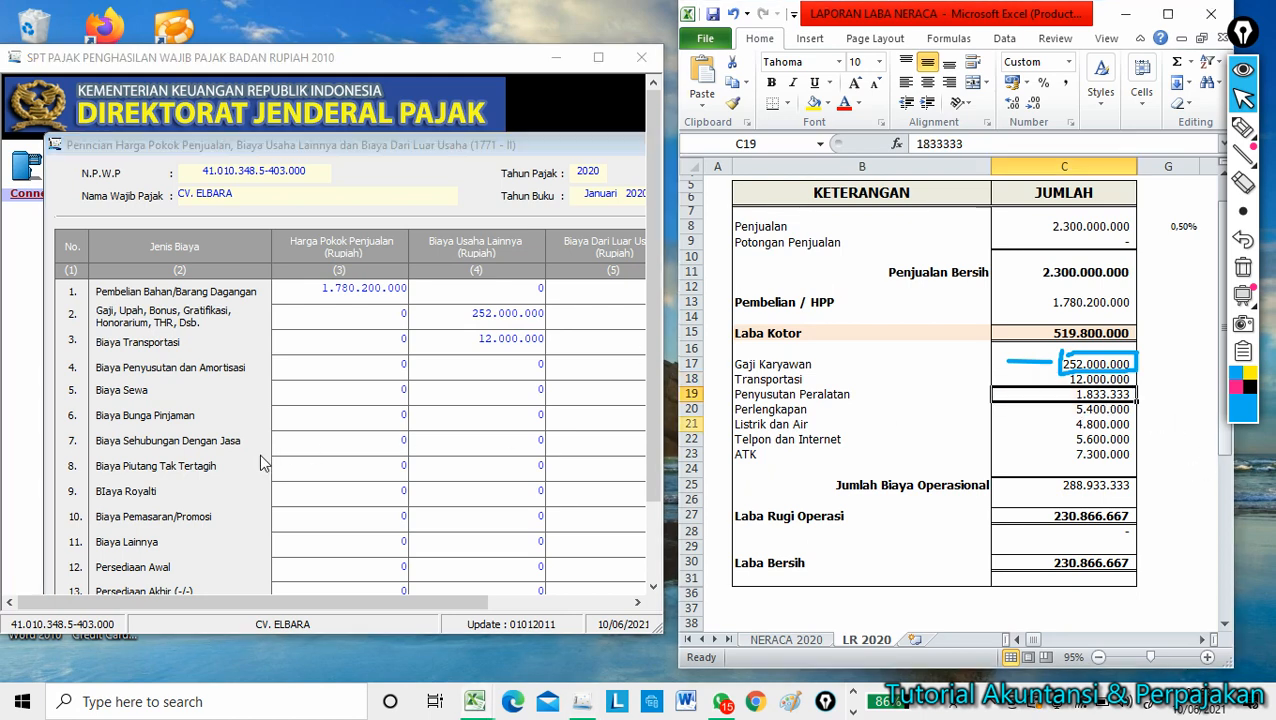
{"action": "left_click", "coordinate": [527, 364]}
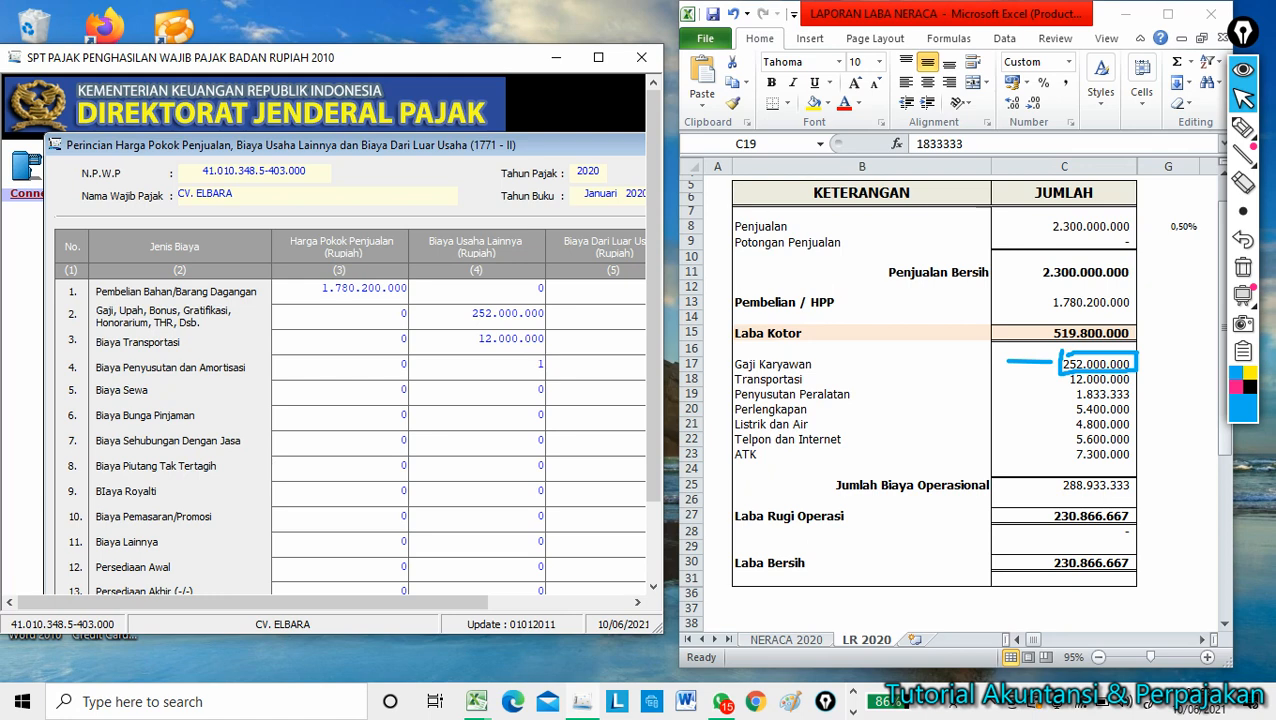
{"action": "type", "text": "1.833.3"}
{"action": "type", "text": "33333"}
{"action": "key", "text": "Return"}
{"action": "left_click", "coordinate": [1084, 411]}
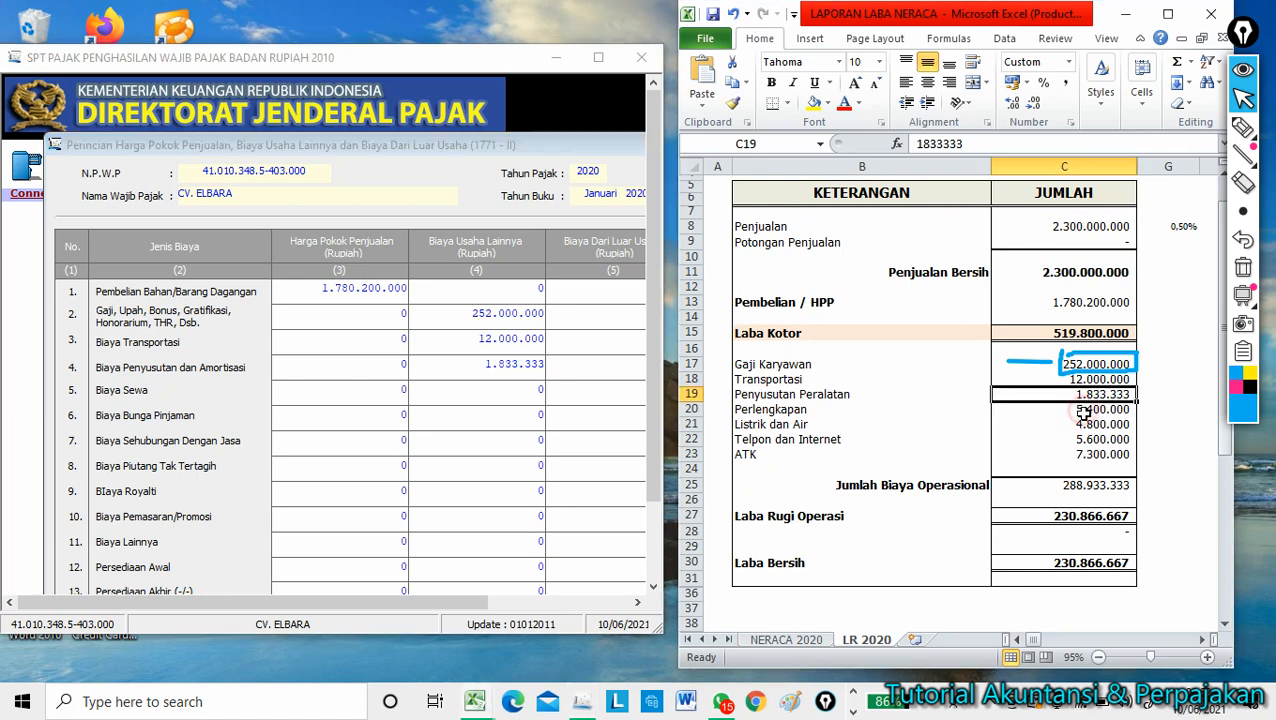
{"action": "left_click", "coordinate": [1084, 412]}
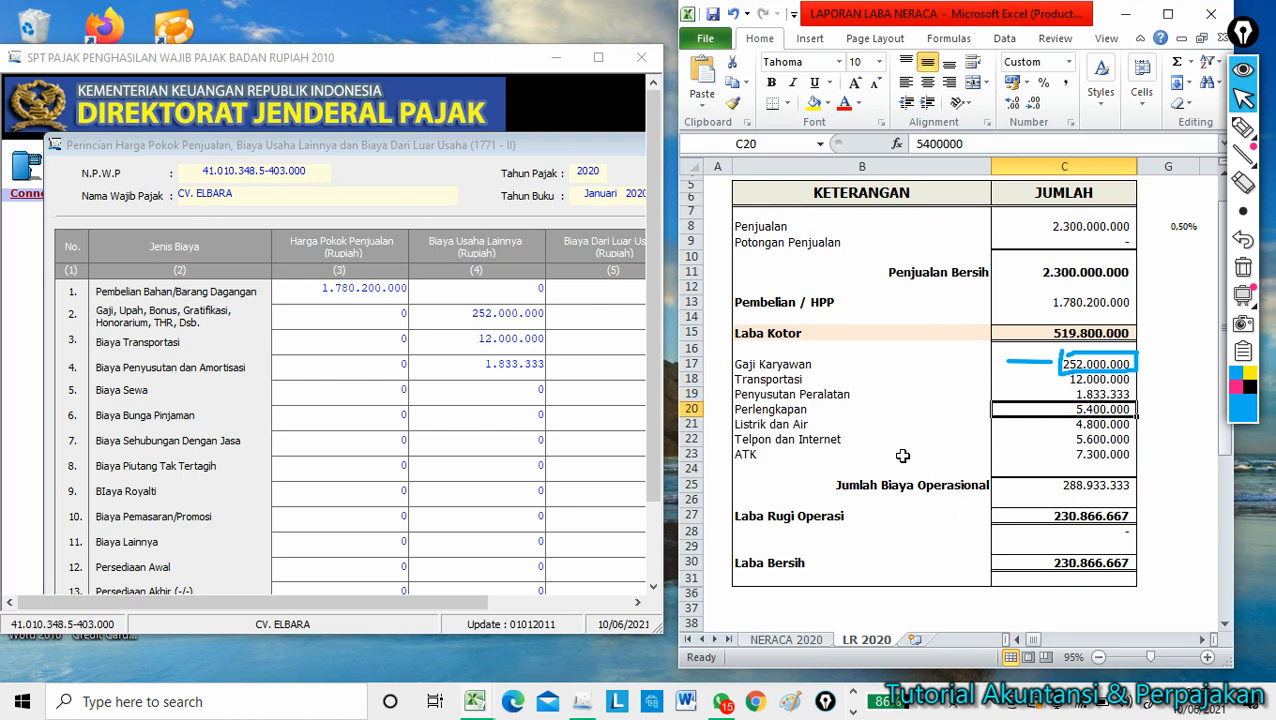
{"action": "left_click", "coordinate": [755, 415]}
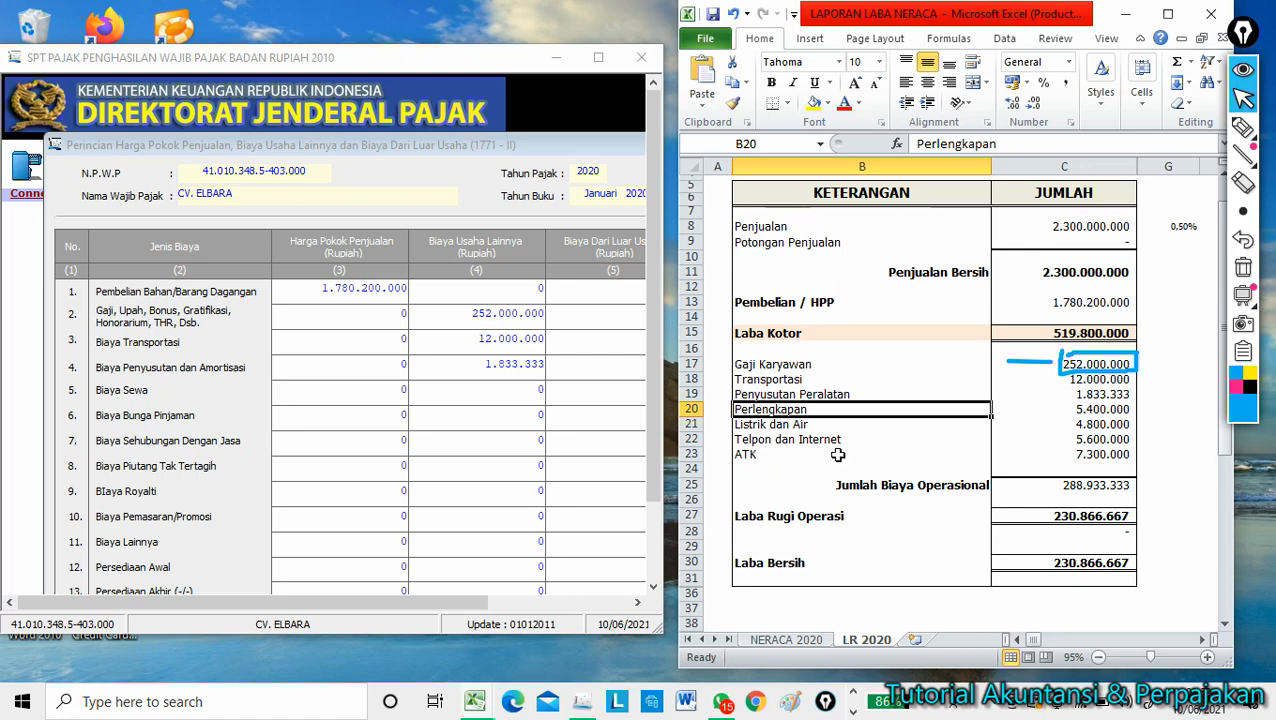
Select the Biaya Lainnya amount cell in column (4) of Formulir 1771-II.
{"action": "scroll", "coordinate": [318, 430], "scroll_direction": "down", "scroll_amount": 2}
{"action": "left_click", "coordinate": [402, 453]}
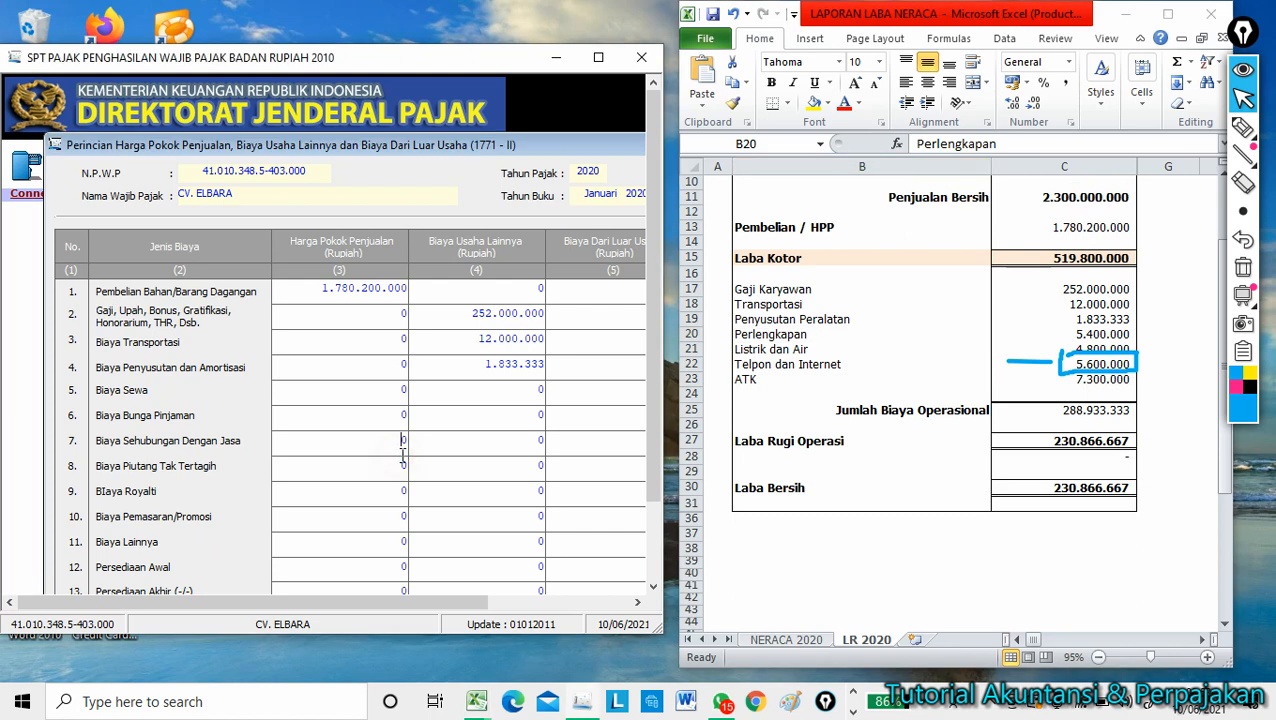
{"action": "left_click_drag", "start_coordinate": [656, 434], "coordinate": [656, 488]}
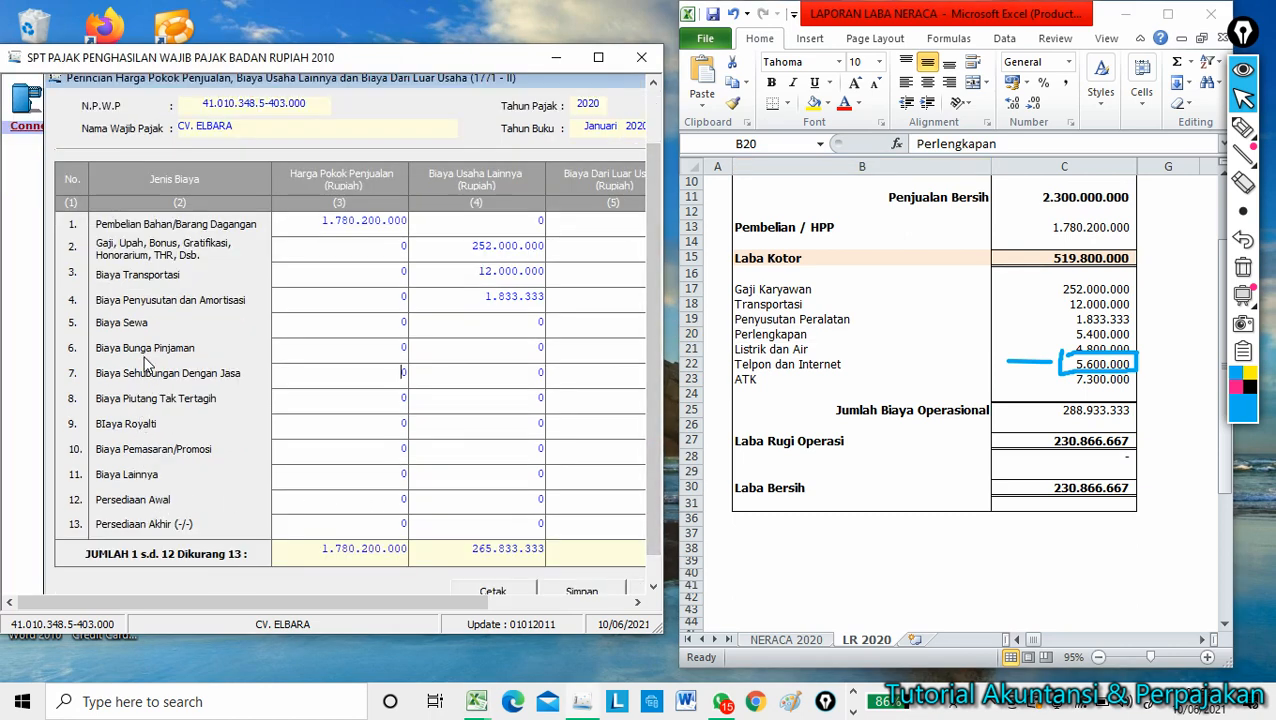
{"action": "left_click", "coordinate": [518, 476]}
Total Perlengkapan through ATK in Excel G23 with =SUM(C20:C23), giving 23.100.000, and begin entering it as Biaya Lainnya.
{"action": "left_click", "coordinate": [1090, 340]}
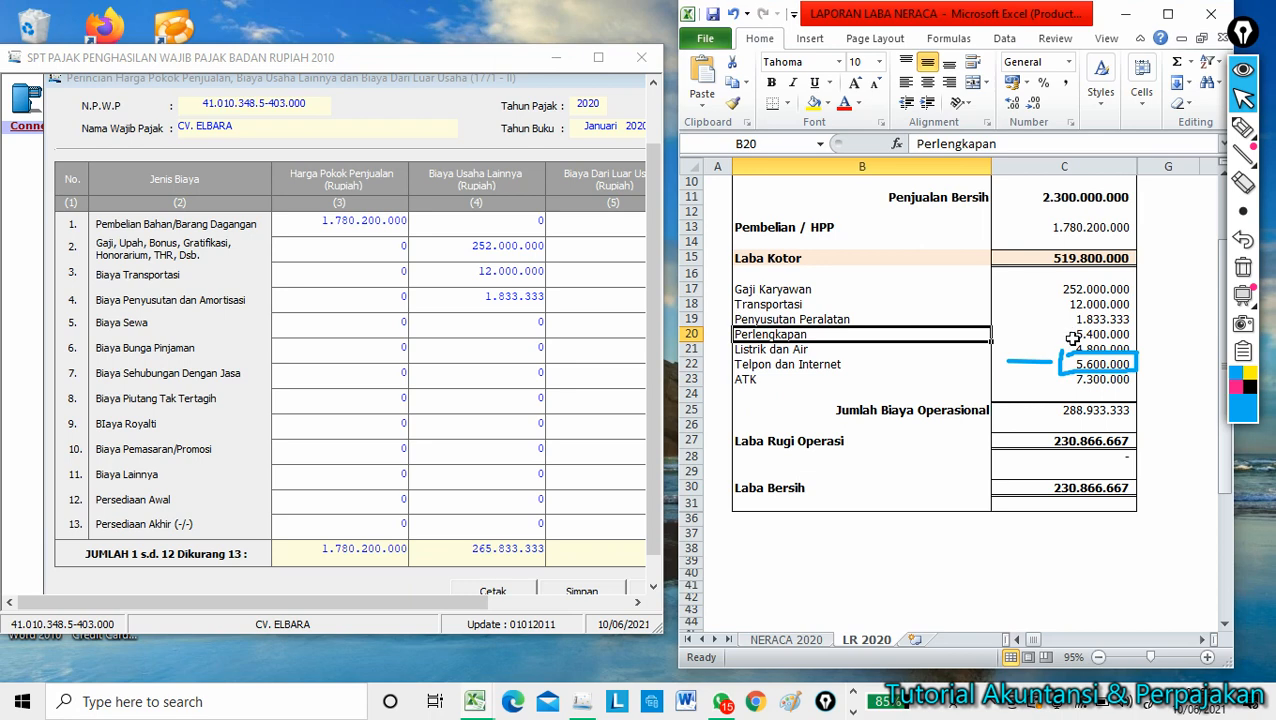
{"action": "left_click", "coordinate": [1085, 335]}
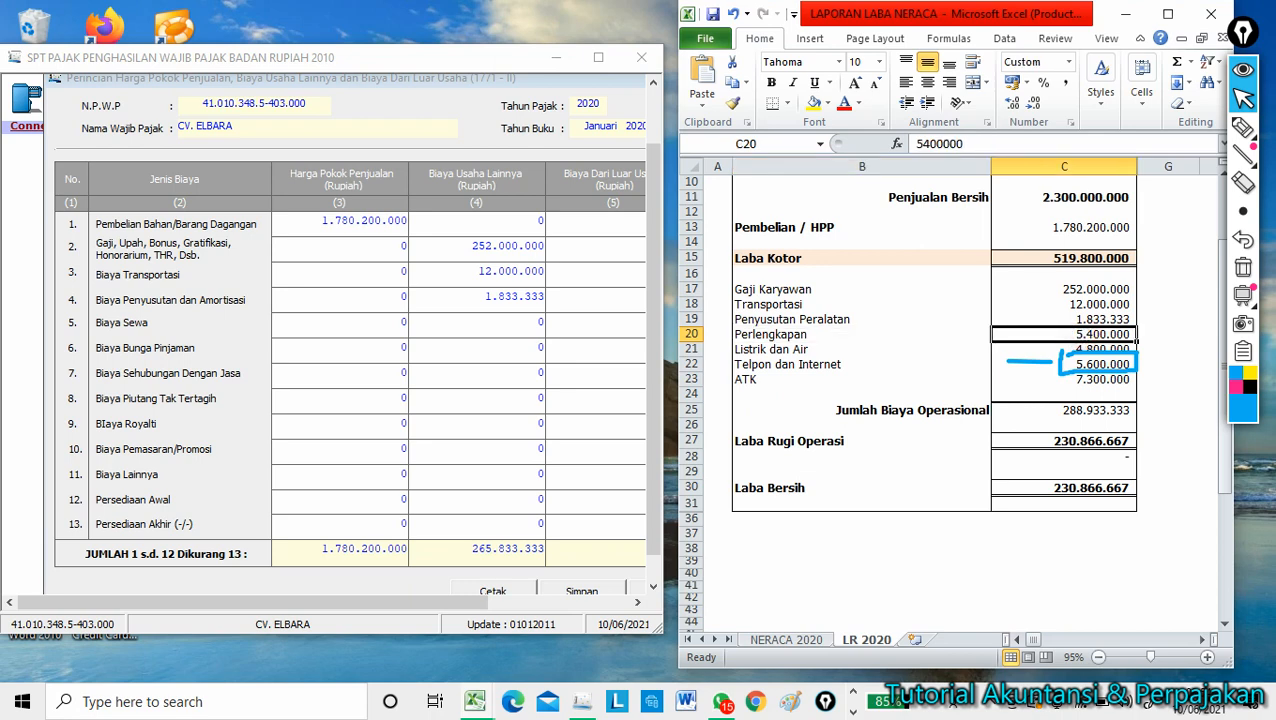
{"action": "key", "text": "shift+Down"}
{"action": "key", "text": "shift+Down"}
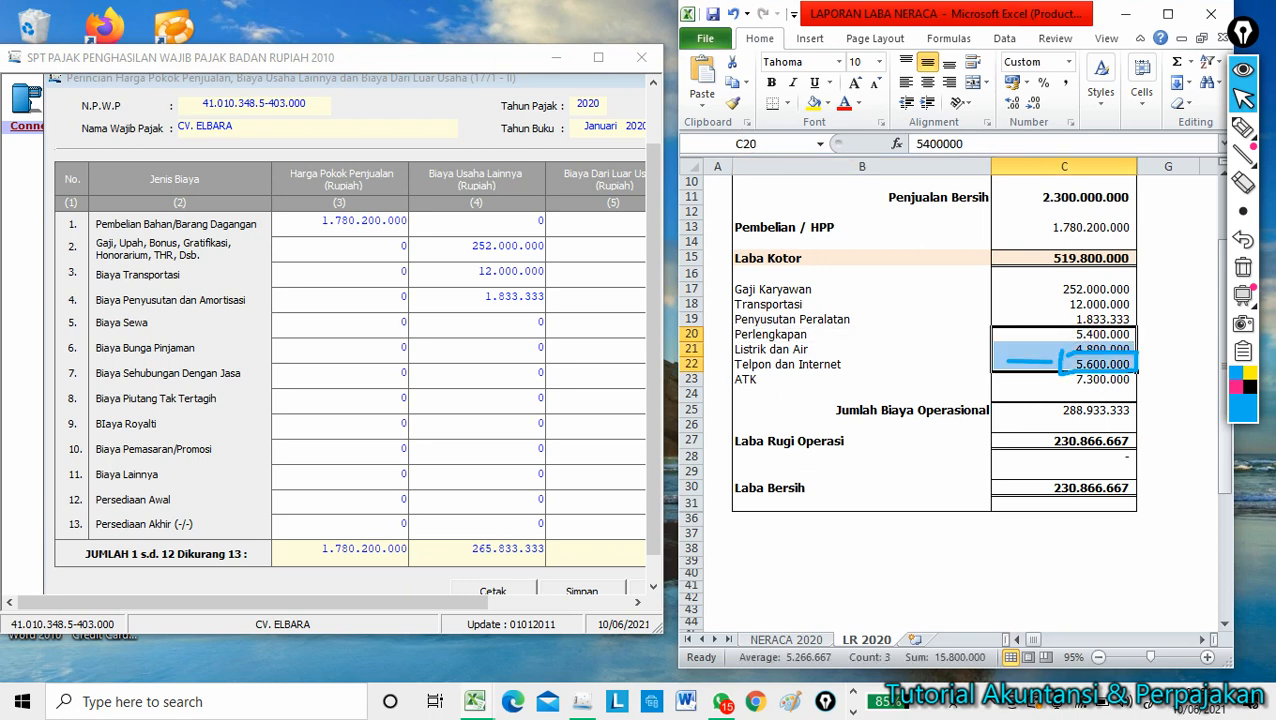
{"action": "left_click", "coordinate": [1165, 379]}
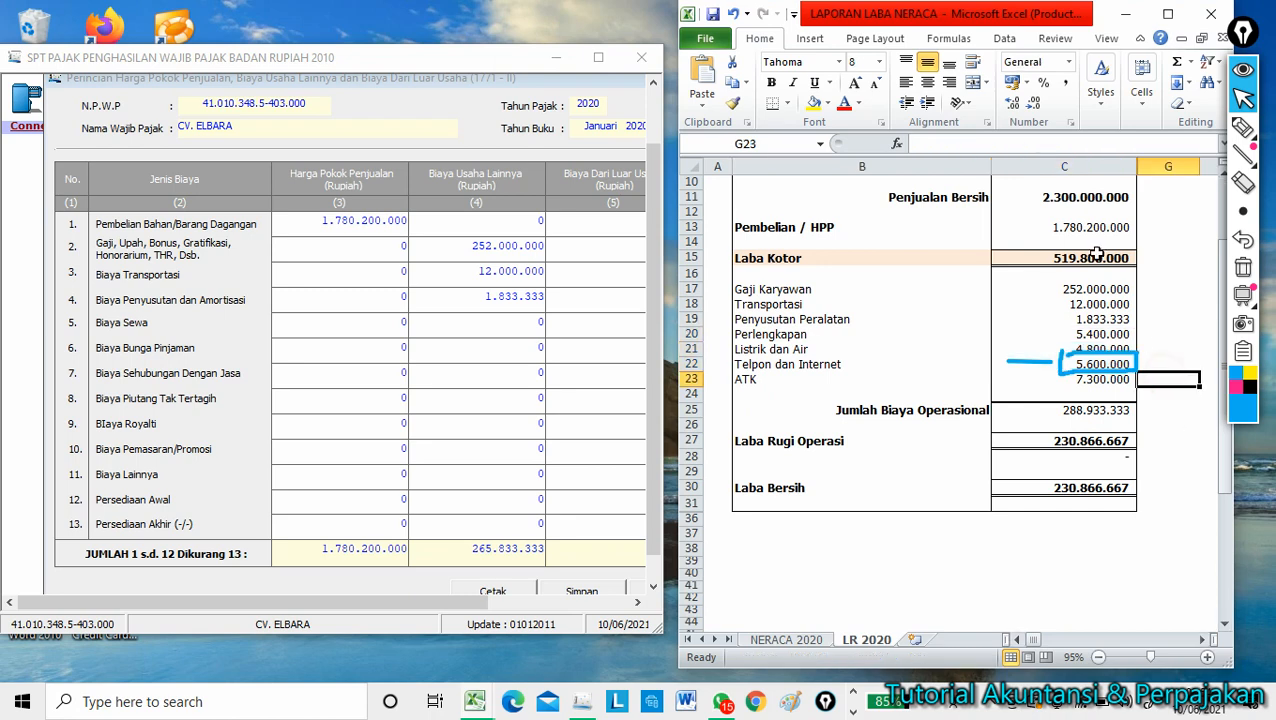
{"action": "left_click", "coordinate": [1176, 62]}
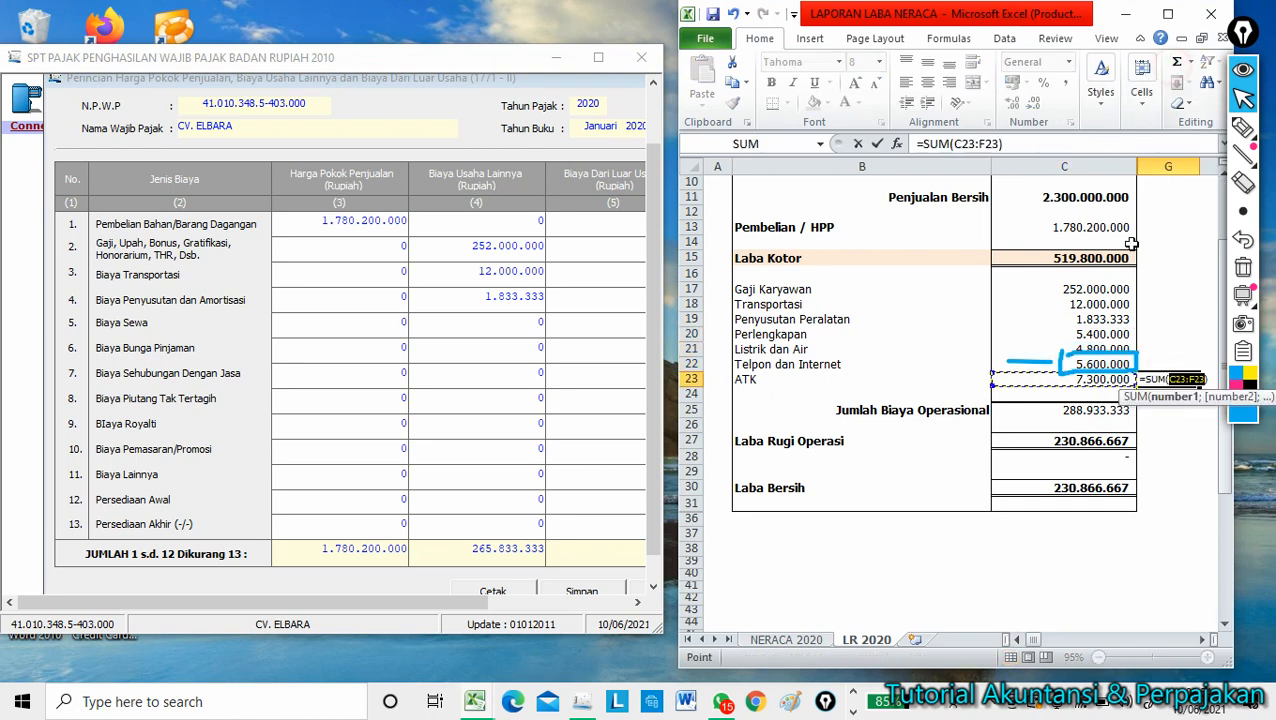
{"action": "left_click", "coordinate": [1100, 334]}
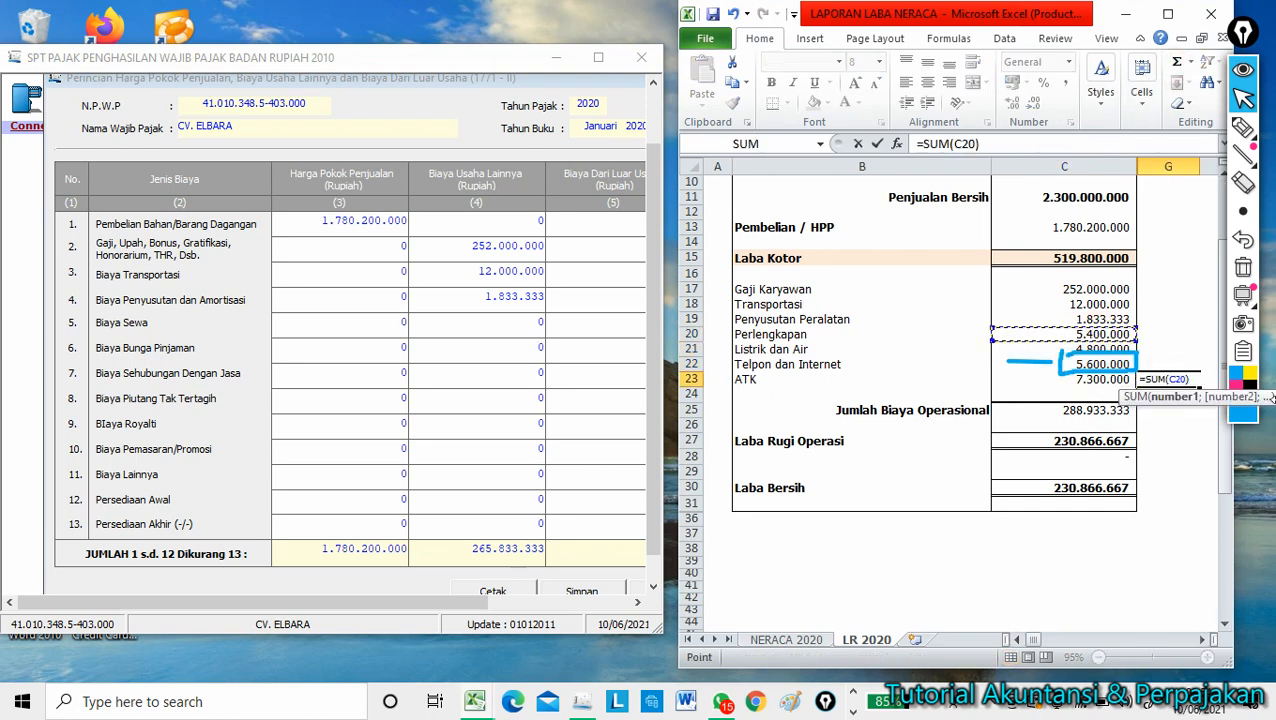
{"action": "left_click_drag", "start_coordinate": [1100, 334], "coordinate": [1100, 379]}
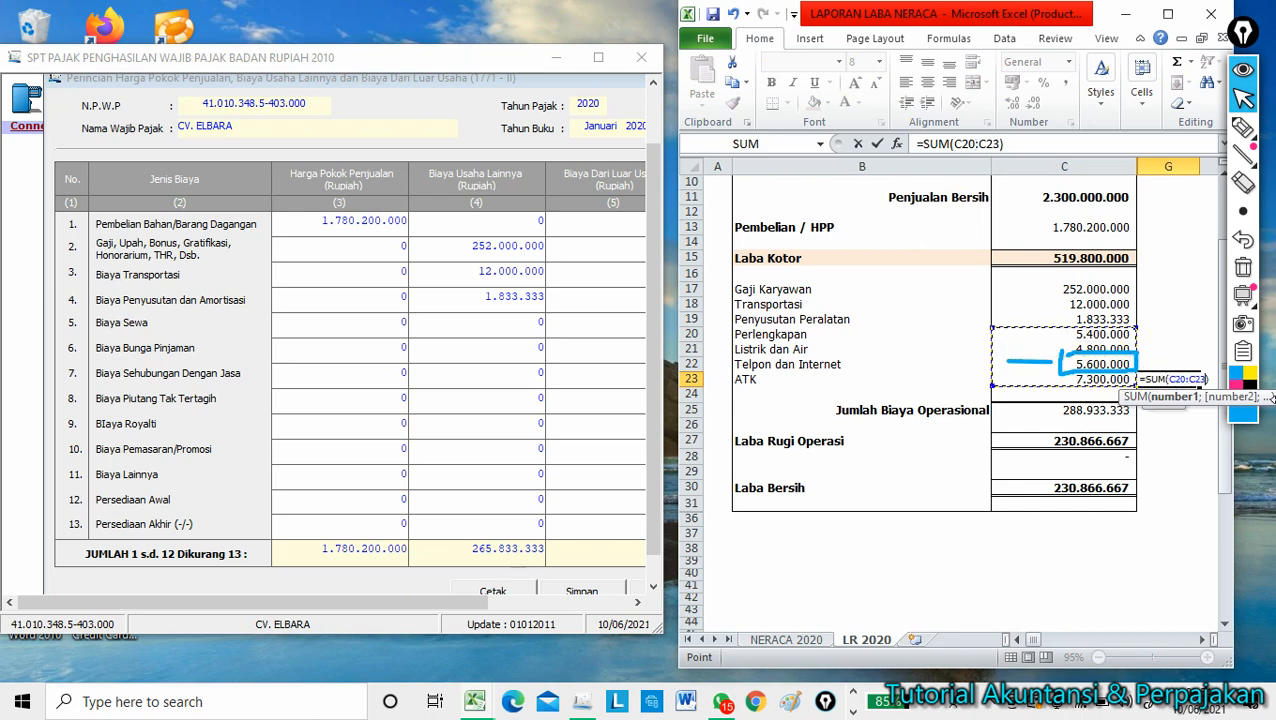
{"action": "key", "text": "Return"}
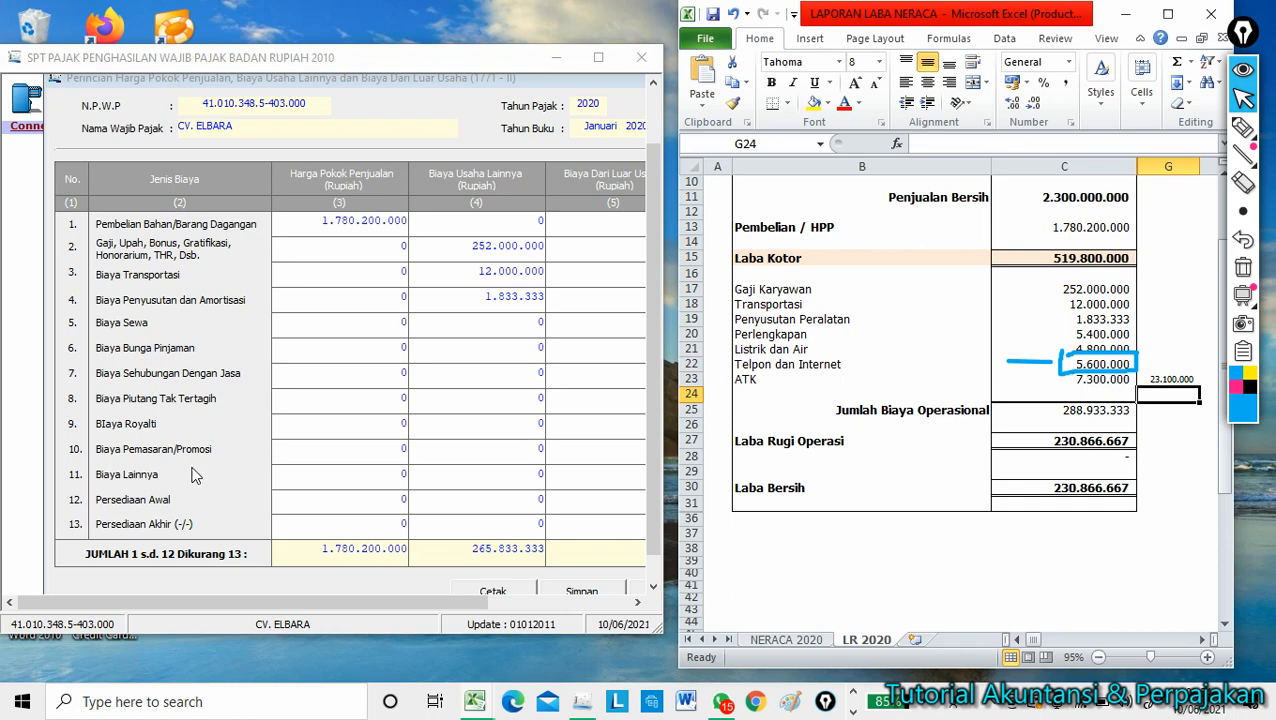
{"action": "left_click", "coordinate": [535, 474]}
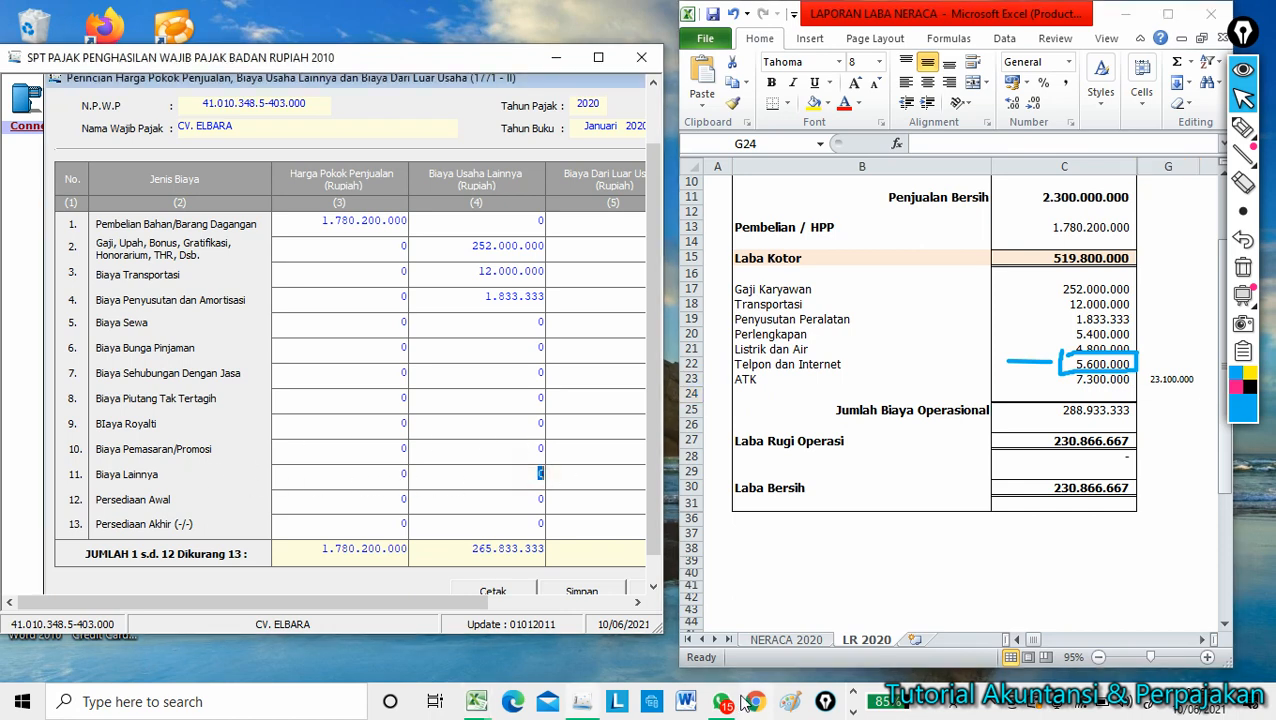
{"action": "type", "text": "4"}
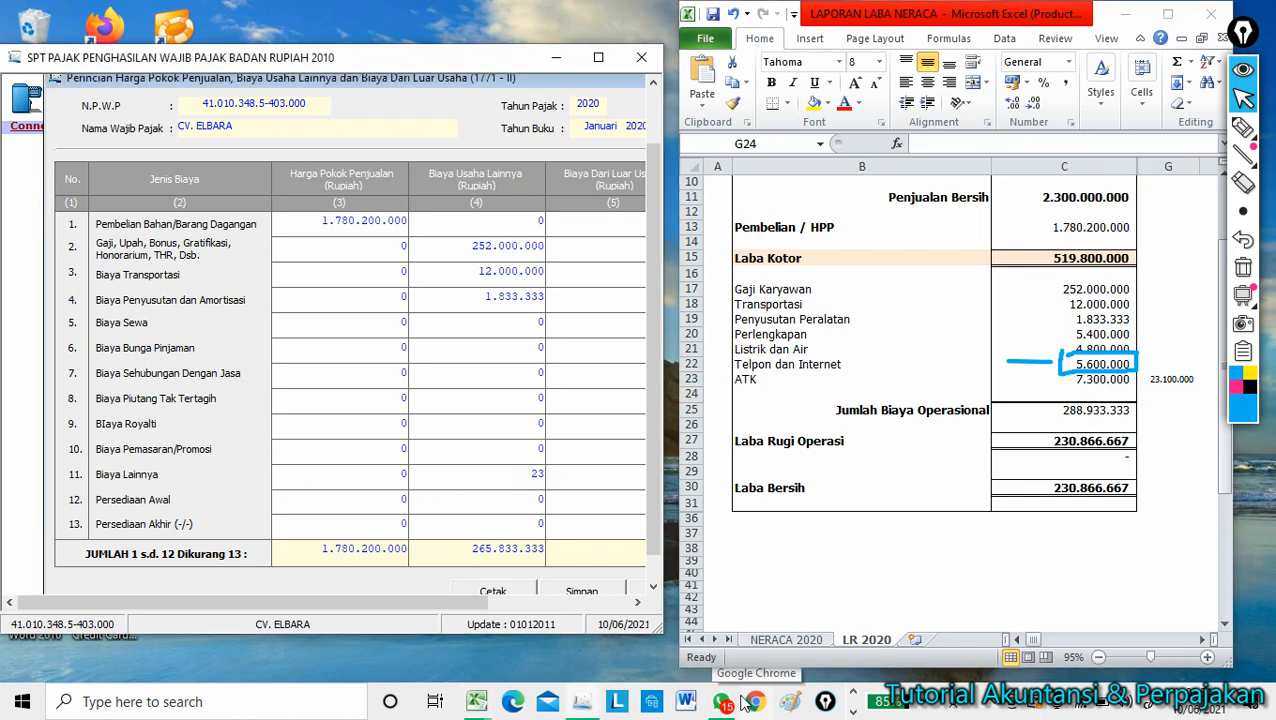
{"action": "type", "text": "3100000"}
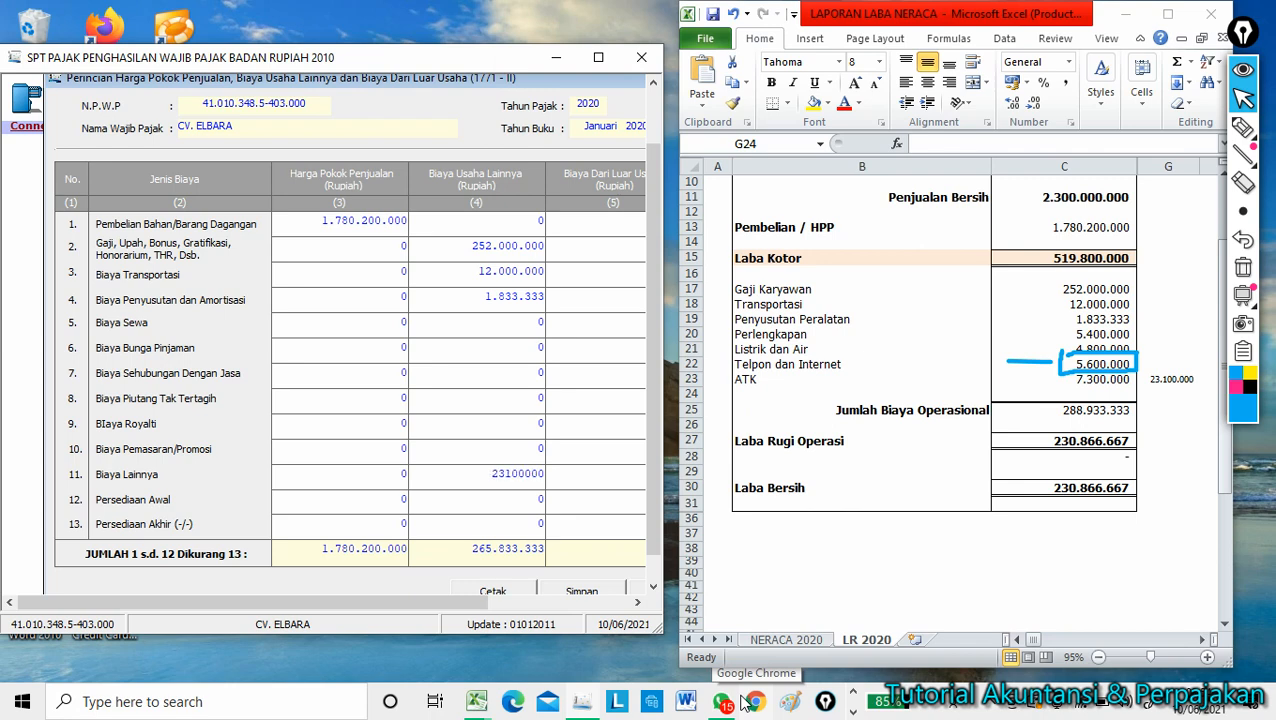
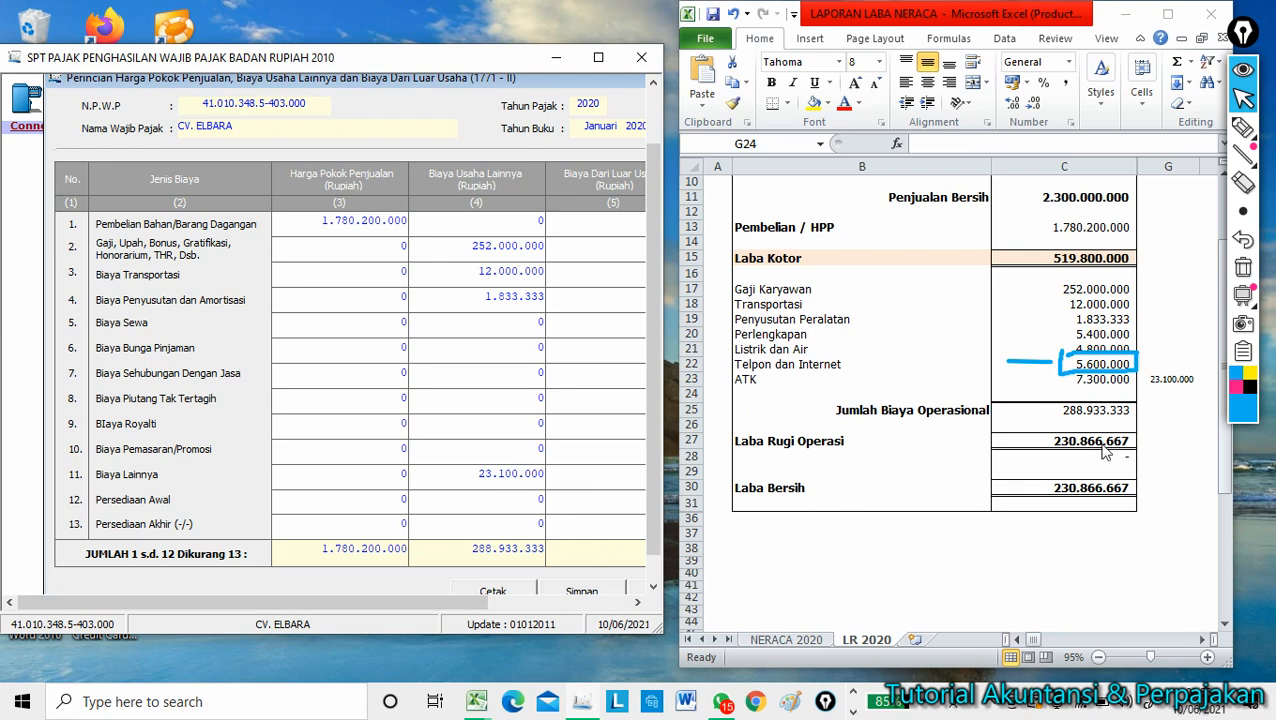
Scroll the 1771-II breakdown right to bring the Jumlah column into view.
{"action": "left_click", "coordinate": [637, 602]}
{"action": "left_click", "coordinate": [637, 605]}
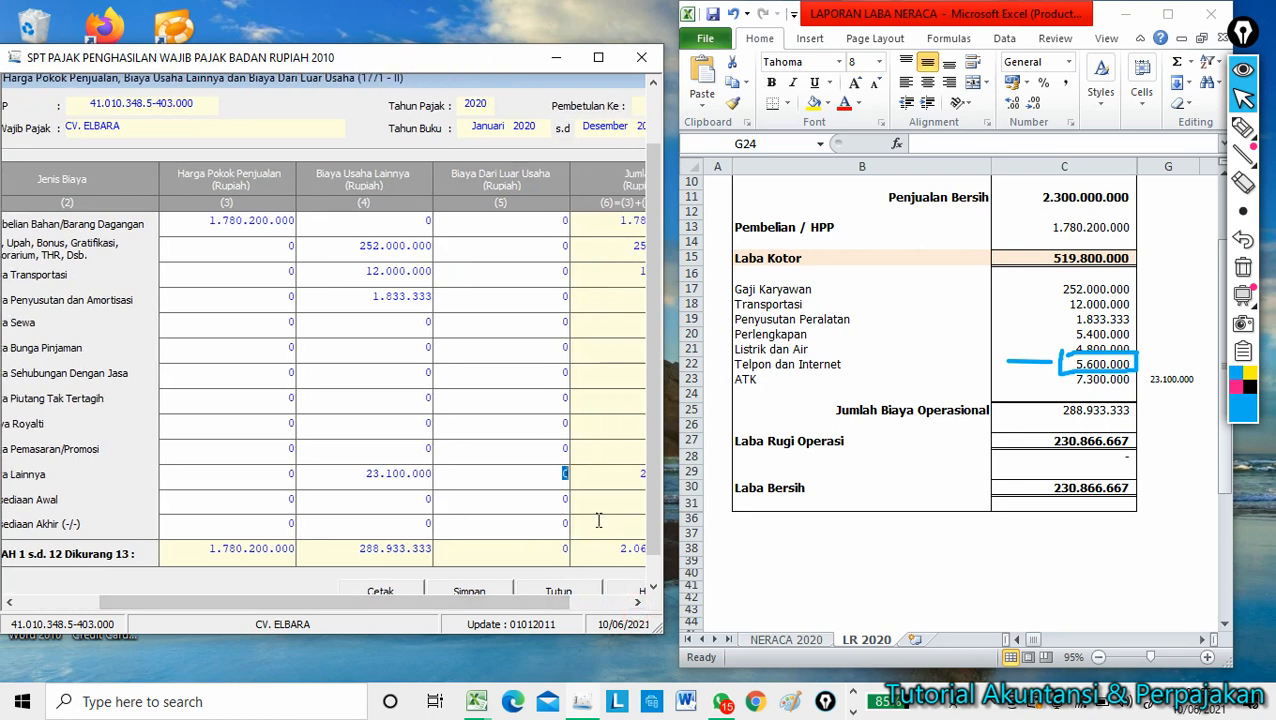
{"action": "left_click_drag", "start_coordinate": [494, 605], "coordinate": [558, 606]}
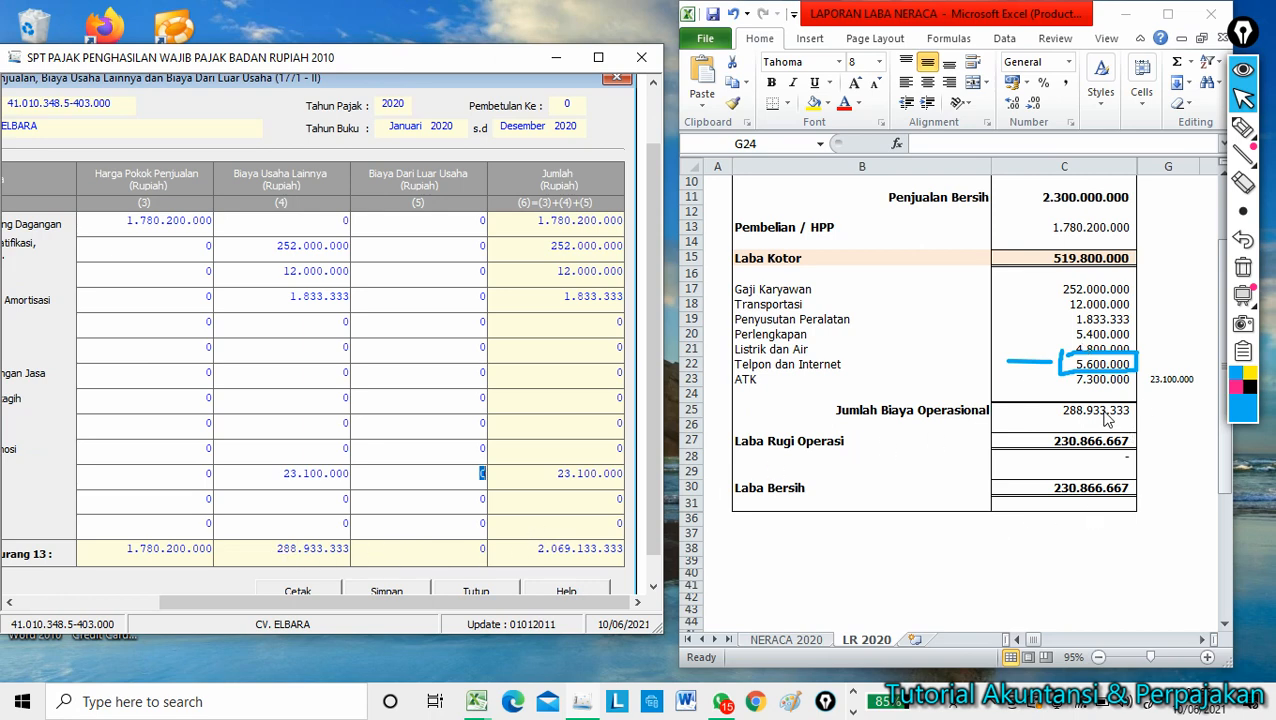
Check the 288.933.333 operating expense total against Excel cell C25, then maximize the SPT window.
{"action": "left_click", "coordinate": [1145, 396]}
{"action": "left_click", "coordinate": [1145, 411]}
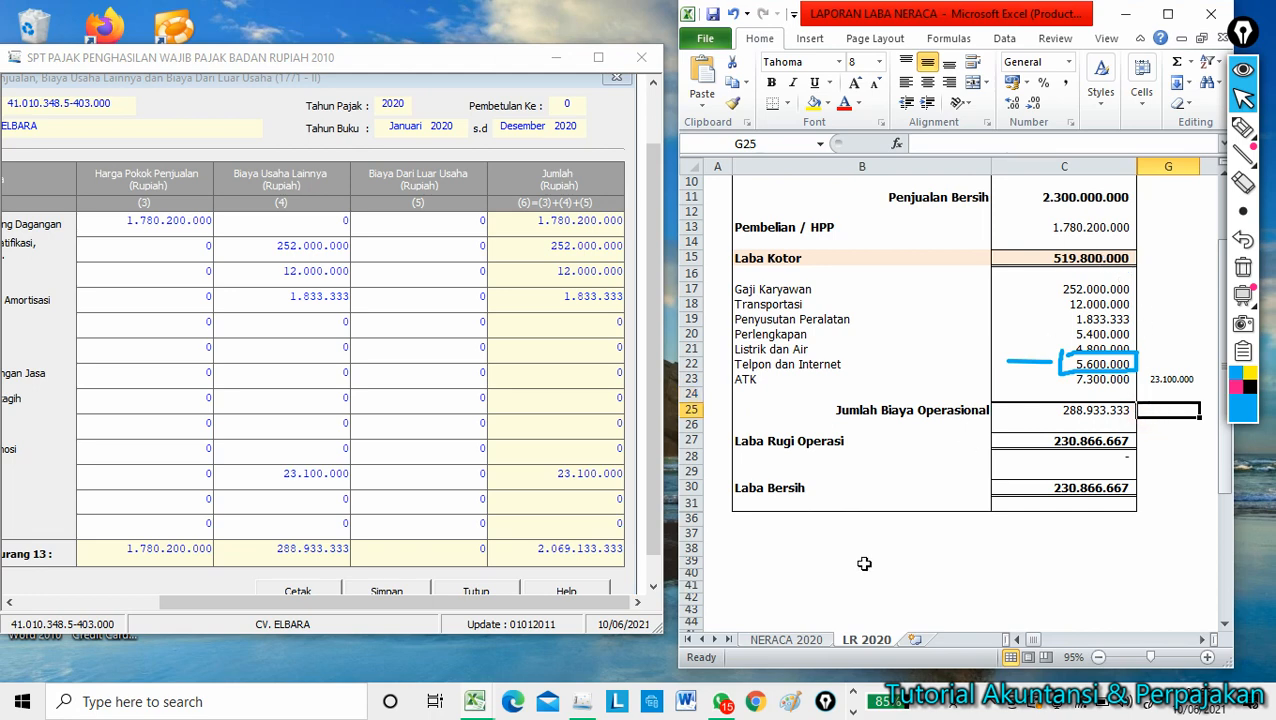
{"action": "left_click", "coordinate": [1047, 412]}
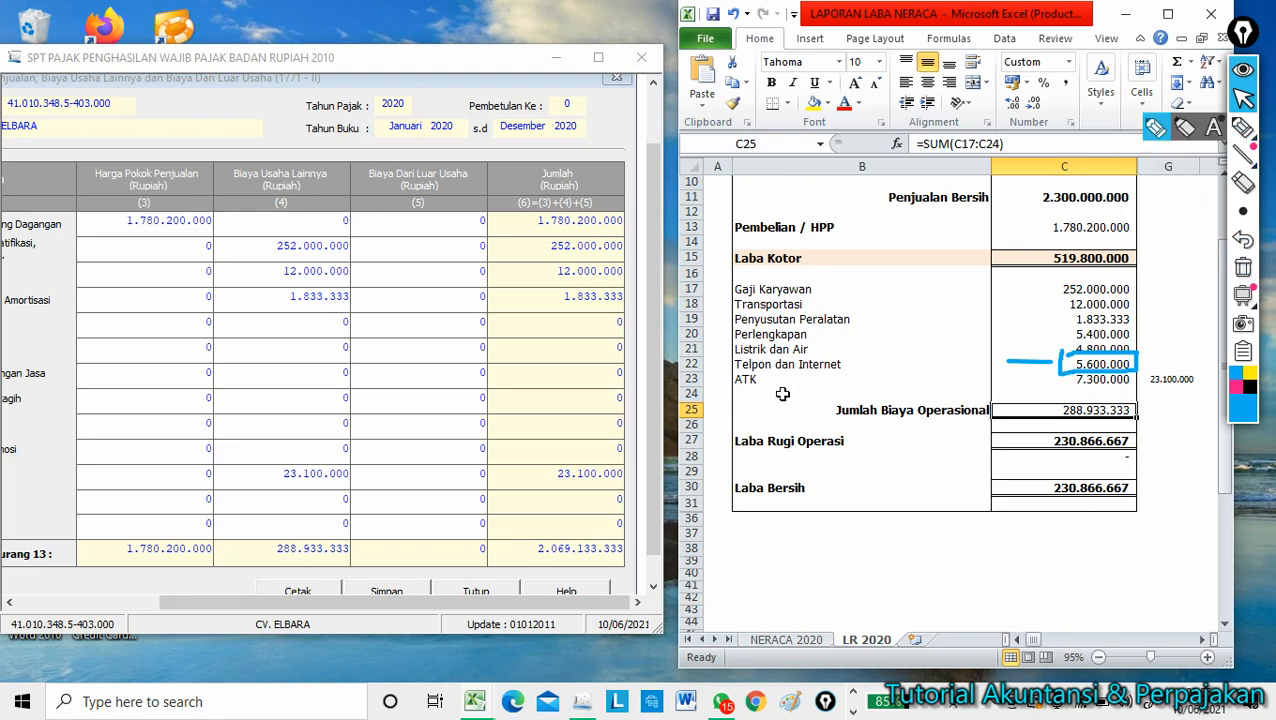
{"action": "left_click_drag", "start_coordinate": [256, 551], "coordinate": [365, 557]}
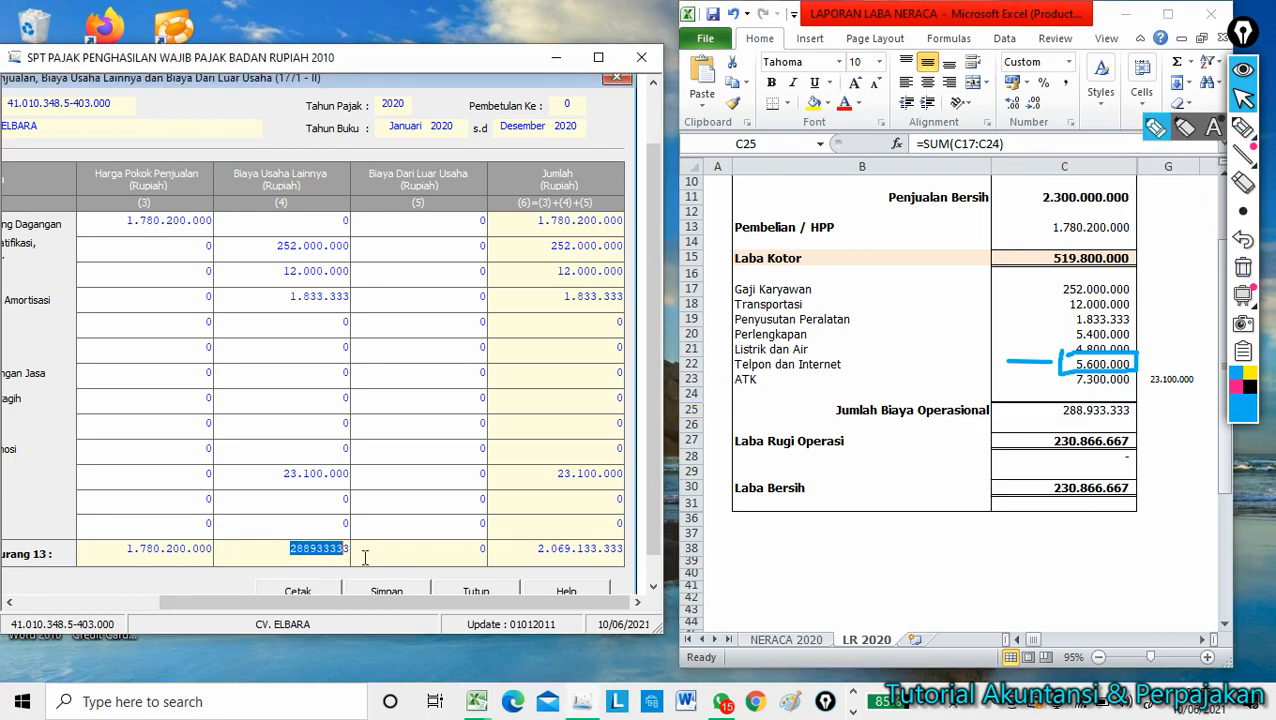
{"action": "left_click", "coordinate": [390, 517]}
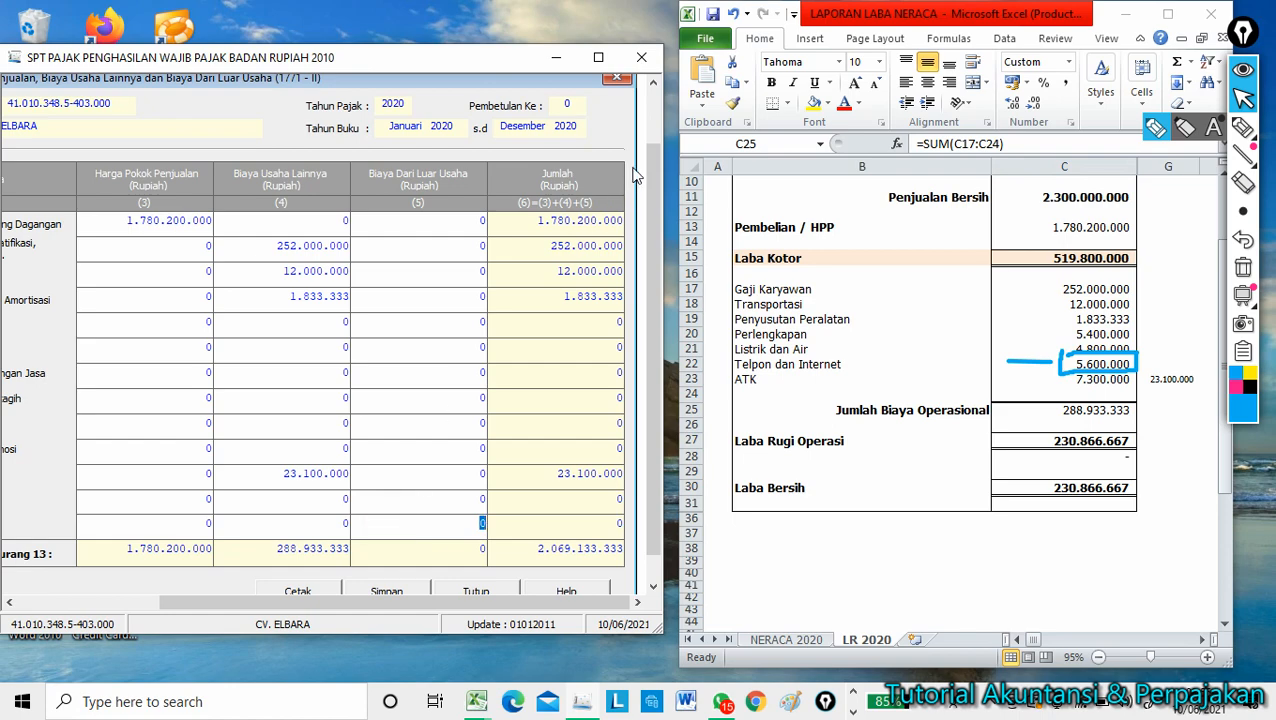
{"action": "left_click", "coordinate": [598, 57]}
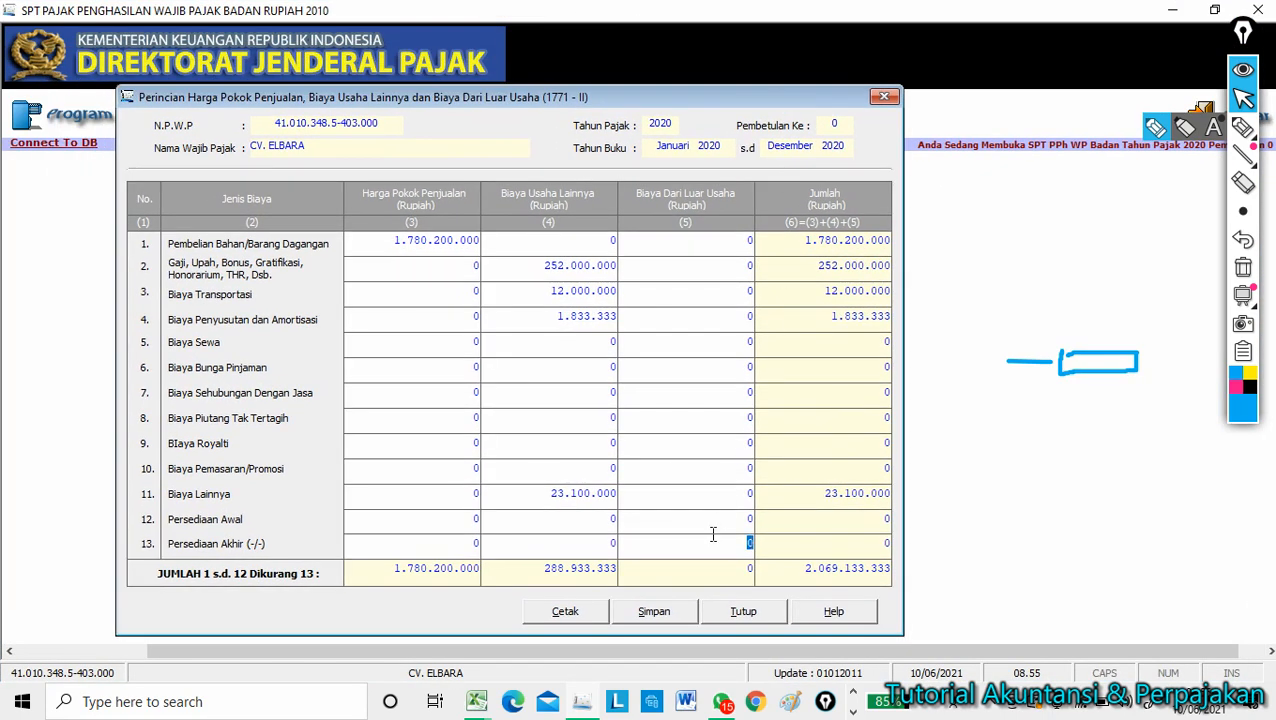
Save the 1771-II cost breakdown, accepting the depreciation mismatch warning, and close the form.
{"action": "left_click", "coordinate": [660, 615]}
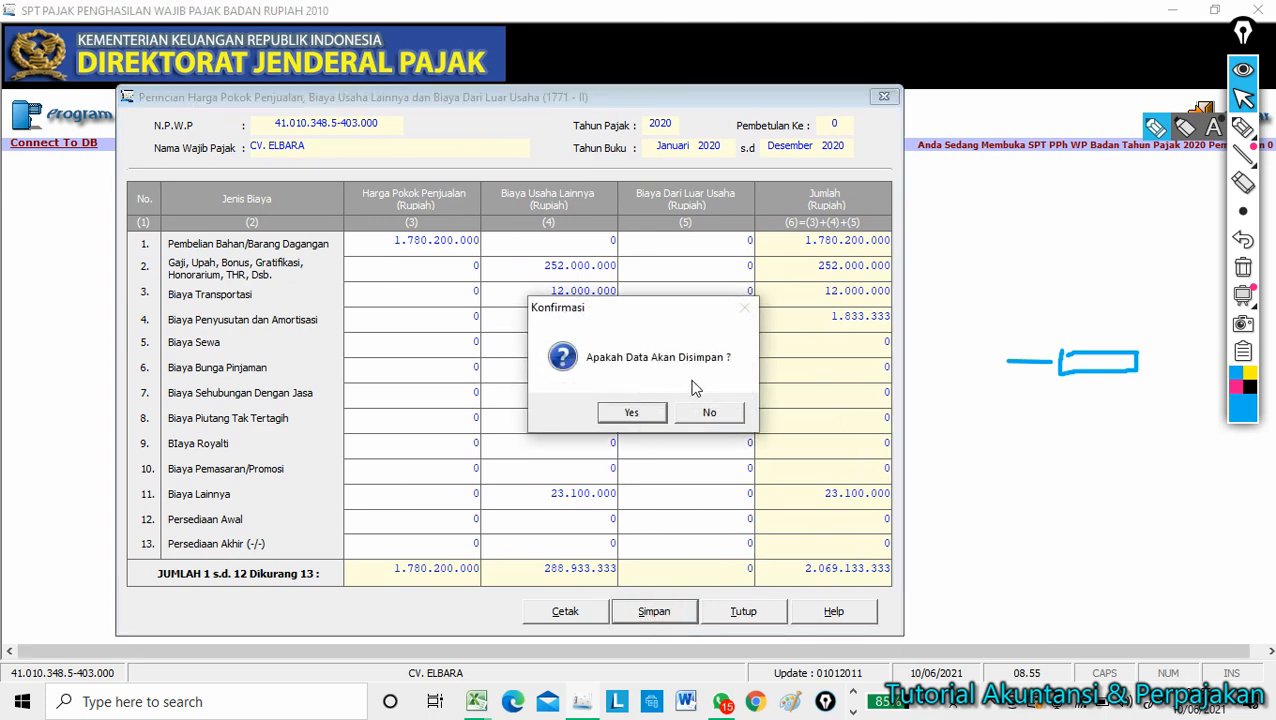
{"action": "left_click", "coordinate": [653, 411]}
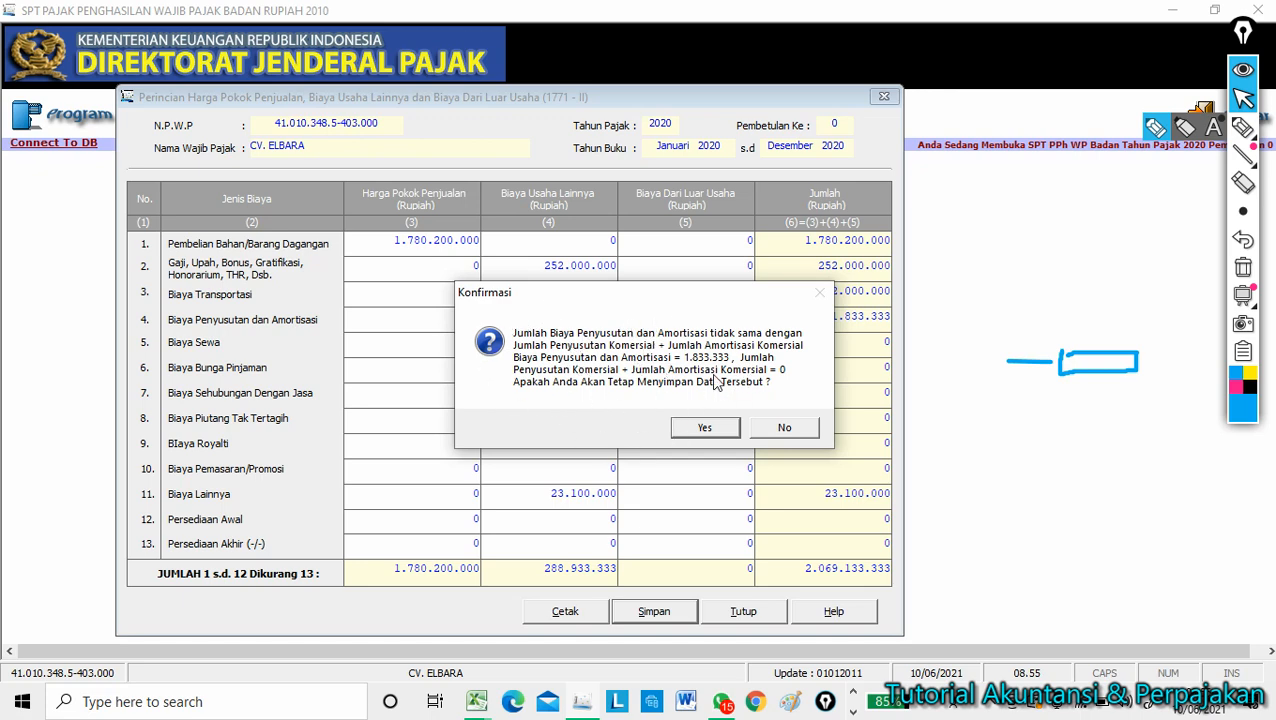
{"action": "left_click", "coordinate": [703, 428]}
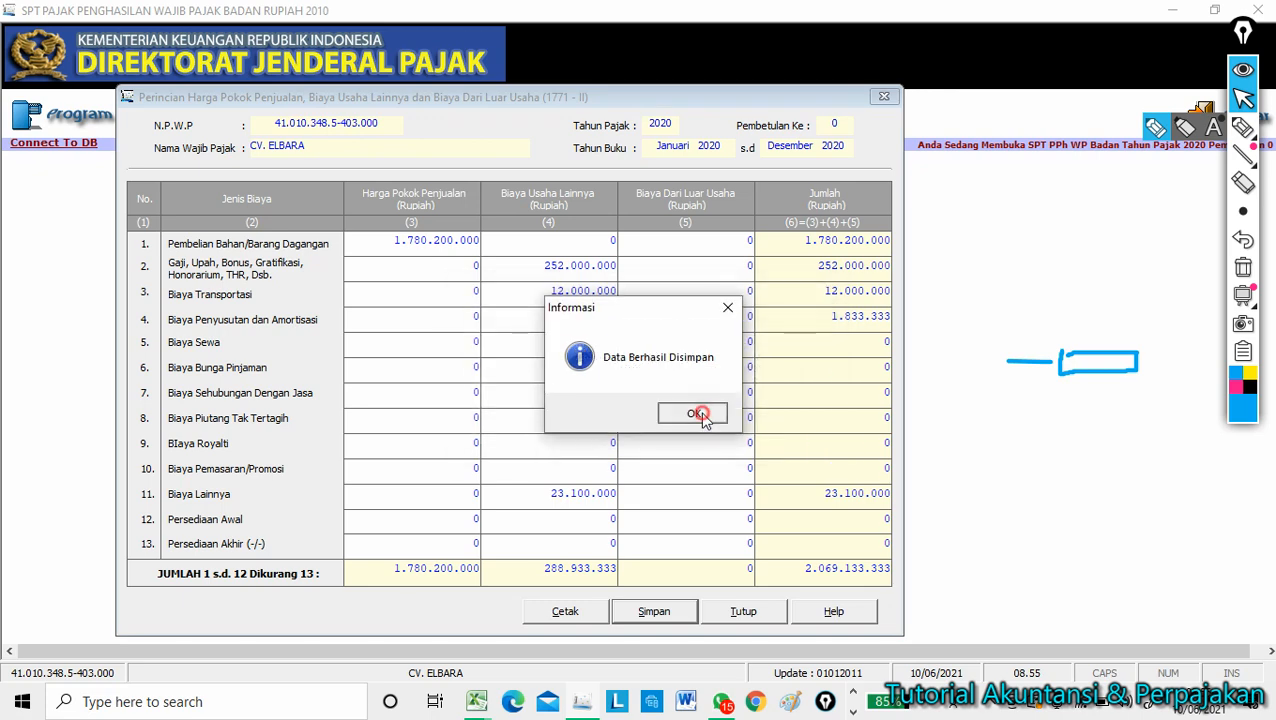
{"action": "left_click", "coordinate": [703, 412]}
{"action": "left_click", "coordinate": [884, 97]}
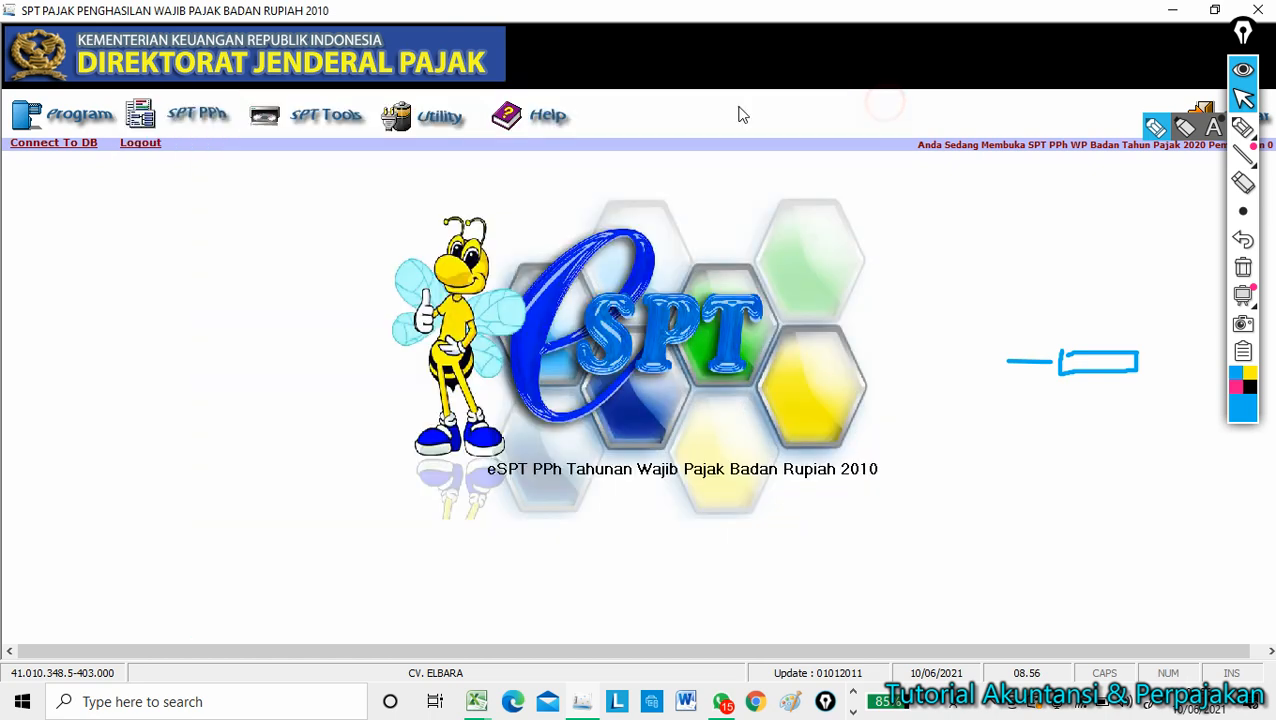
{"action": "left_click", "coordinate": [198, 117]}
Open Formulir 1771-I from SPT PPh > Lampiran and shift it left.
{"action": "mouse_move", "coordinate": [197, 175]}
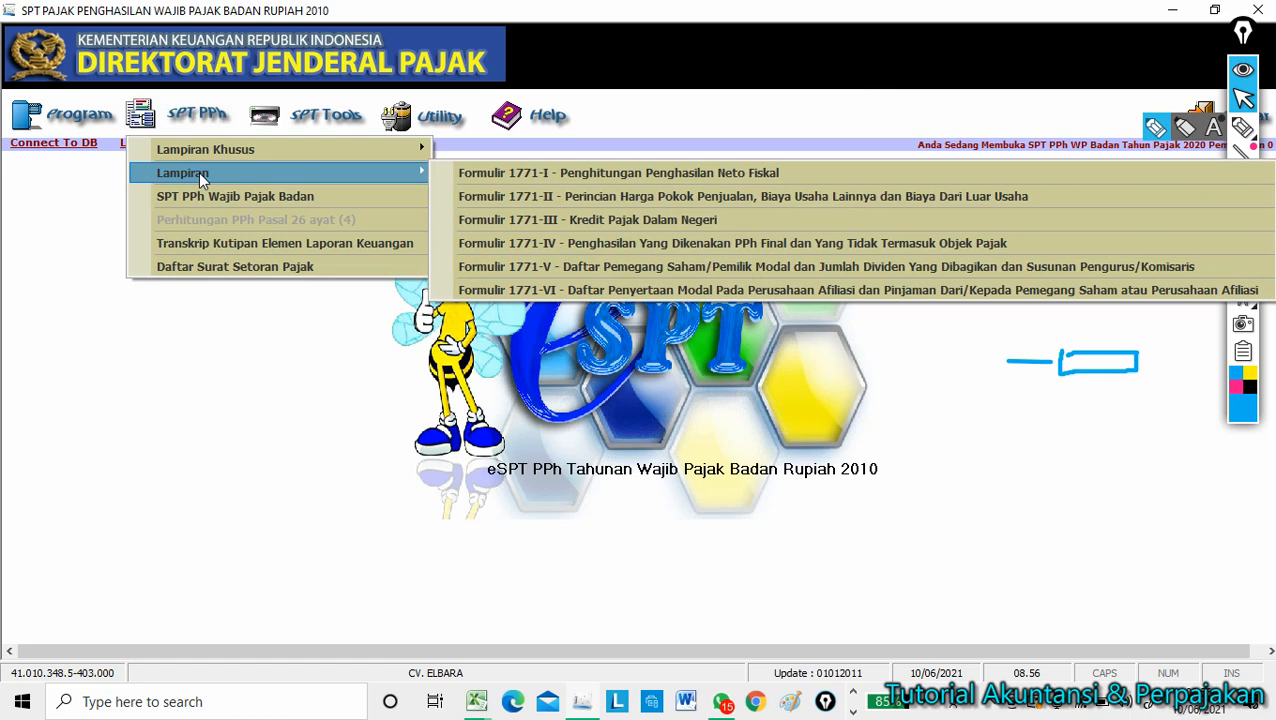
{"action": "left_click", "coordinate": [588, 175]}
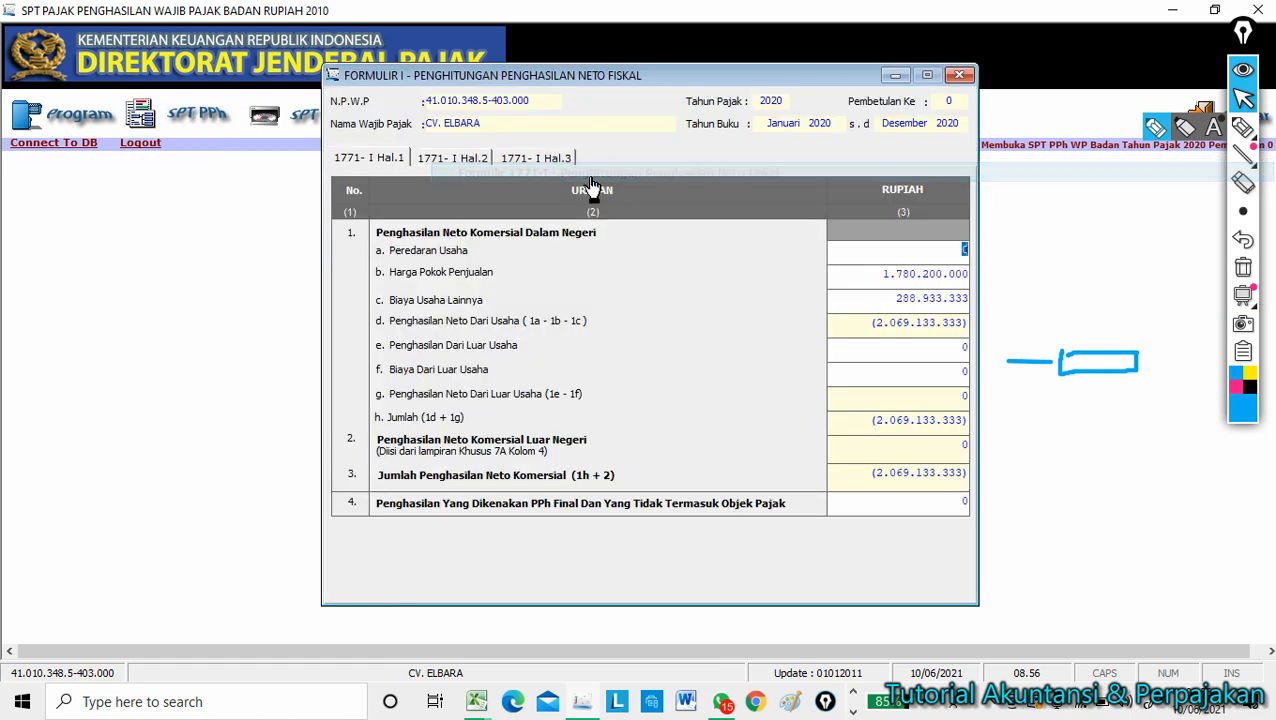
{"action": "left_click_drag", "start_coordinate": [700, 78], "coordinate": [462, 112]}
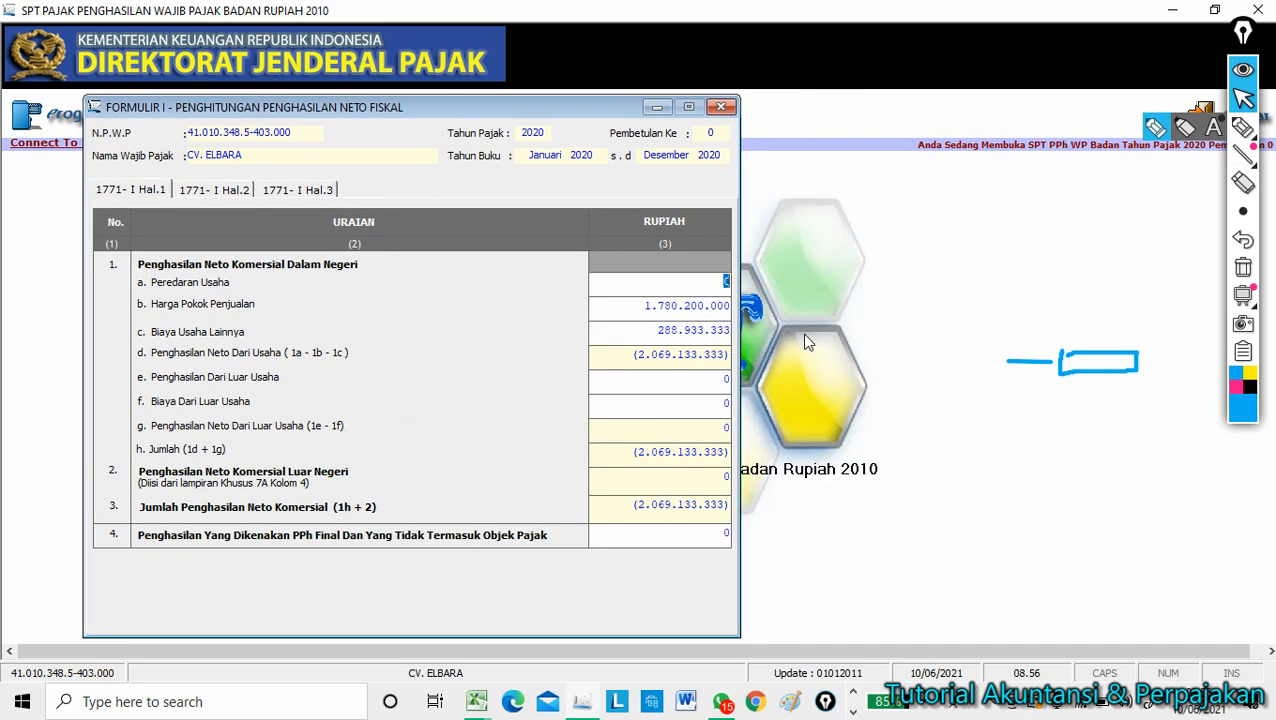
Enter 2.300.000.000 as Peredaran Usaha, then bring up the LAPORAN LABA NERACA workbook.
{"action": "type", "text": "2."}
{"action": "type", "text": "300.000.000"}
{"action": "key", "text": "Tab"}
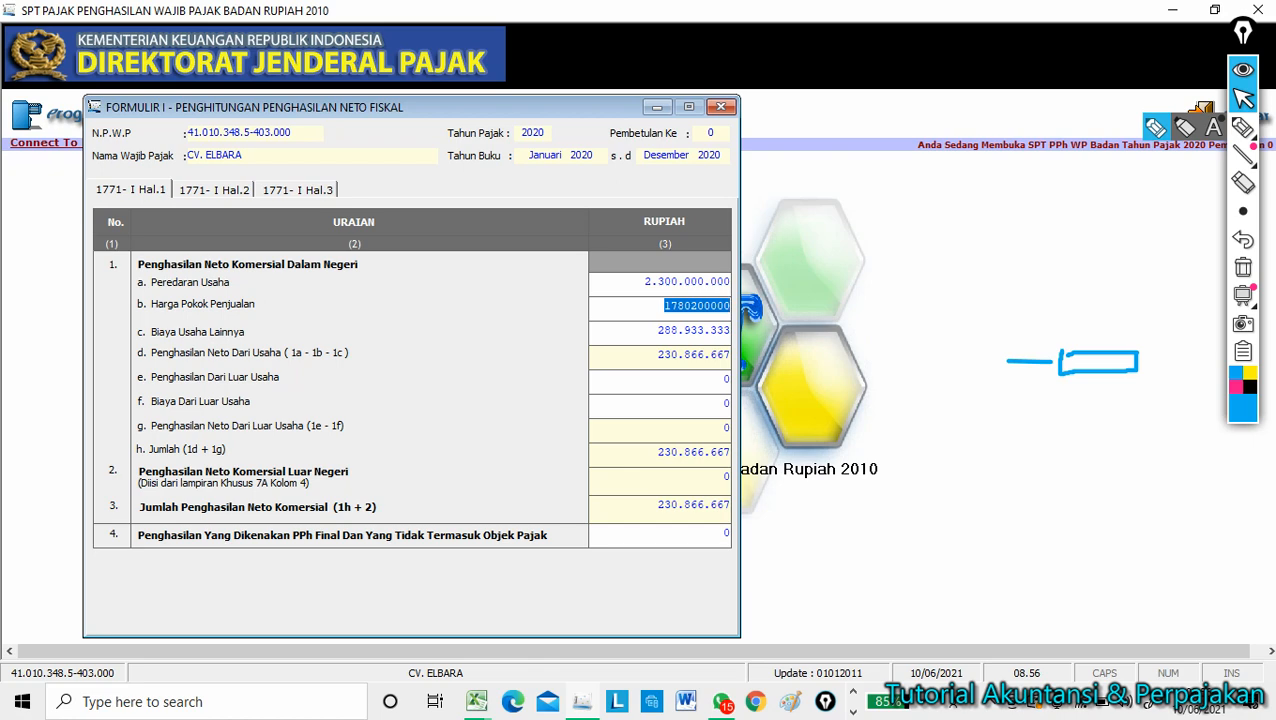
{"action": "key", "text": "Tab"}
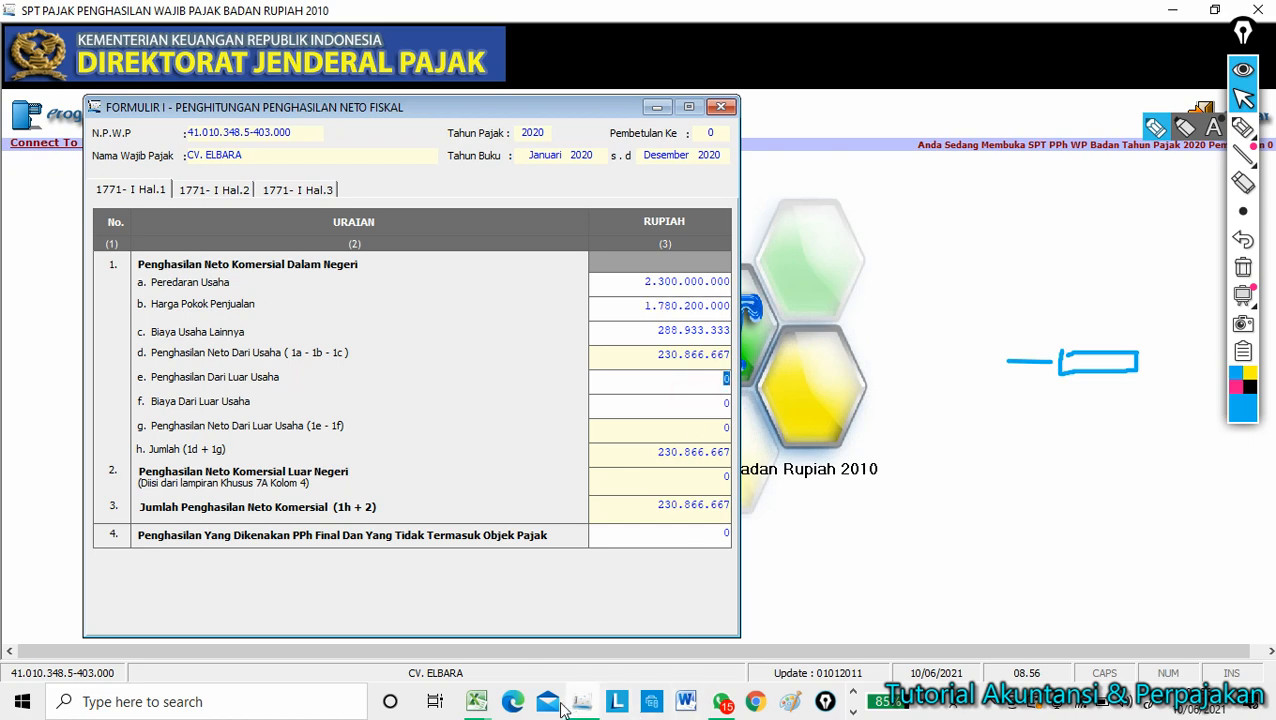
{"action": "left_click", "coordinate": [476, 701]}
{"action": "left_click", "coordinate": [408, 640]}
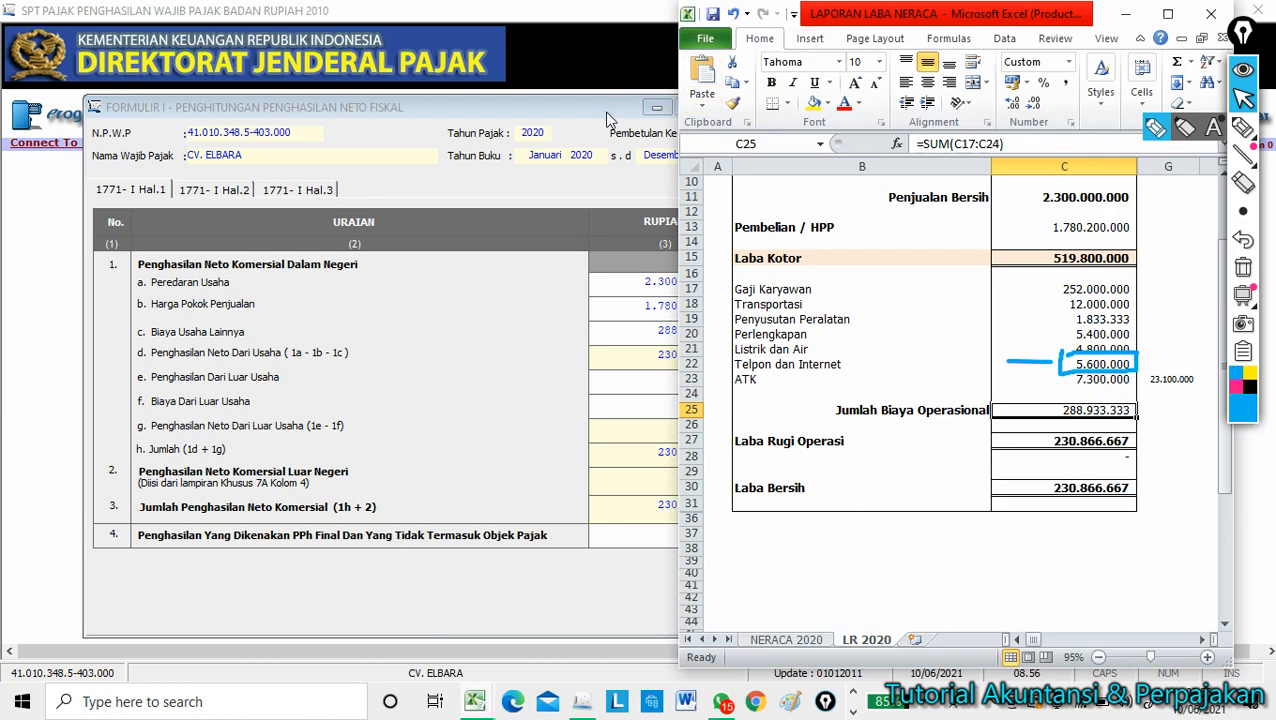
Place the SPT beside Excel and compare net commercial income 230.866.667 with Laba Bersih in C30.
{"action": "left_click_drag", "start_coordinate": [607, 114], "coordinate": [479, 115]}
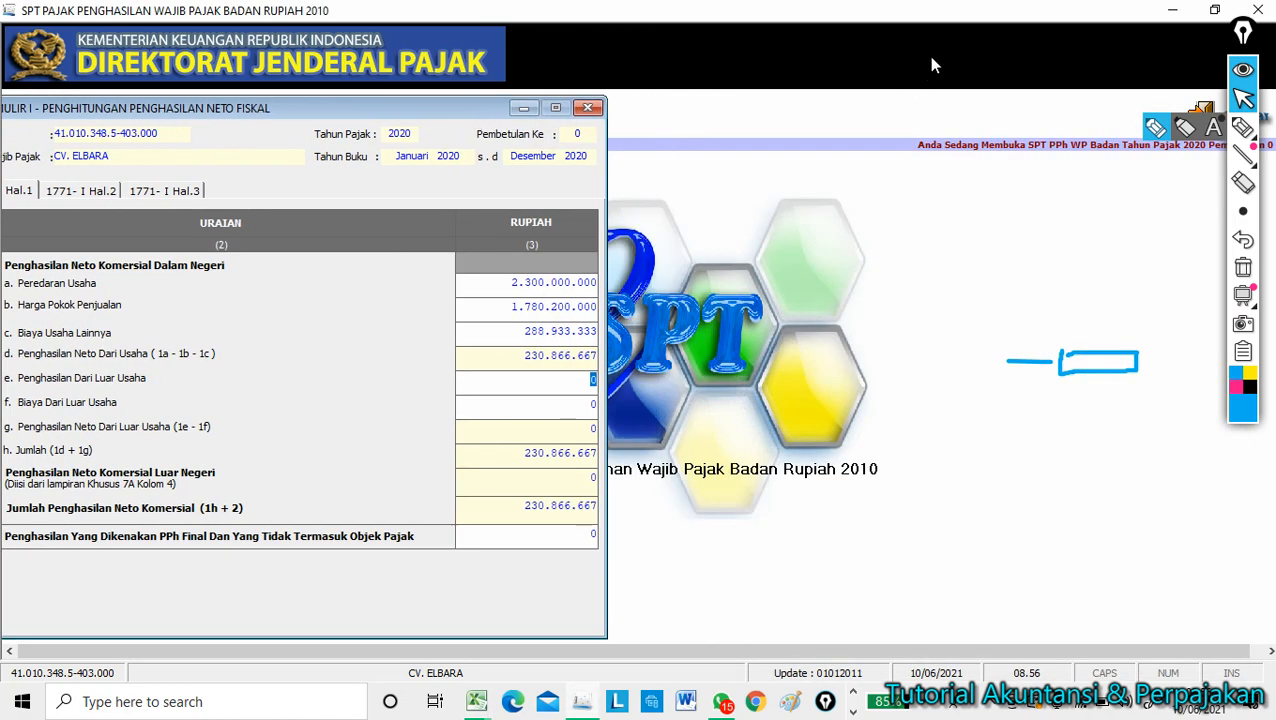
{"action": "left_click", "coordinate": [1213, 11]}
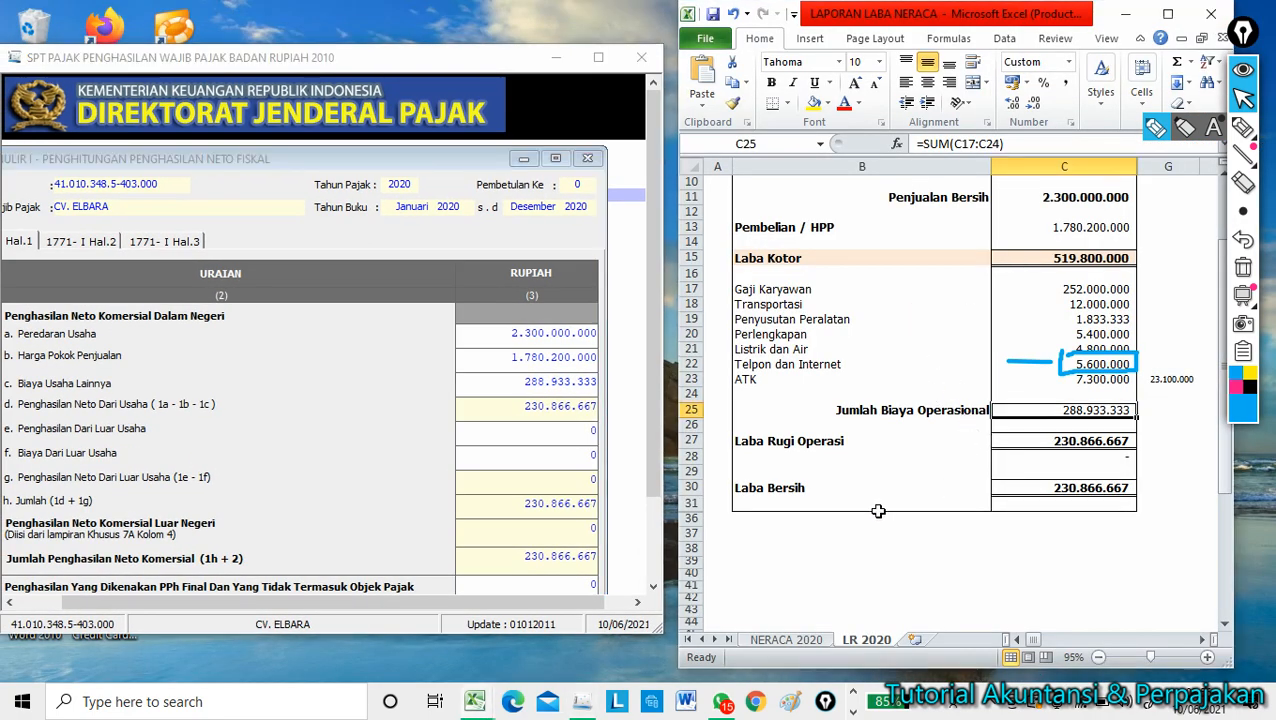
{"action": "left_click", "coordinate": [940, 574]}
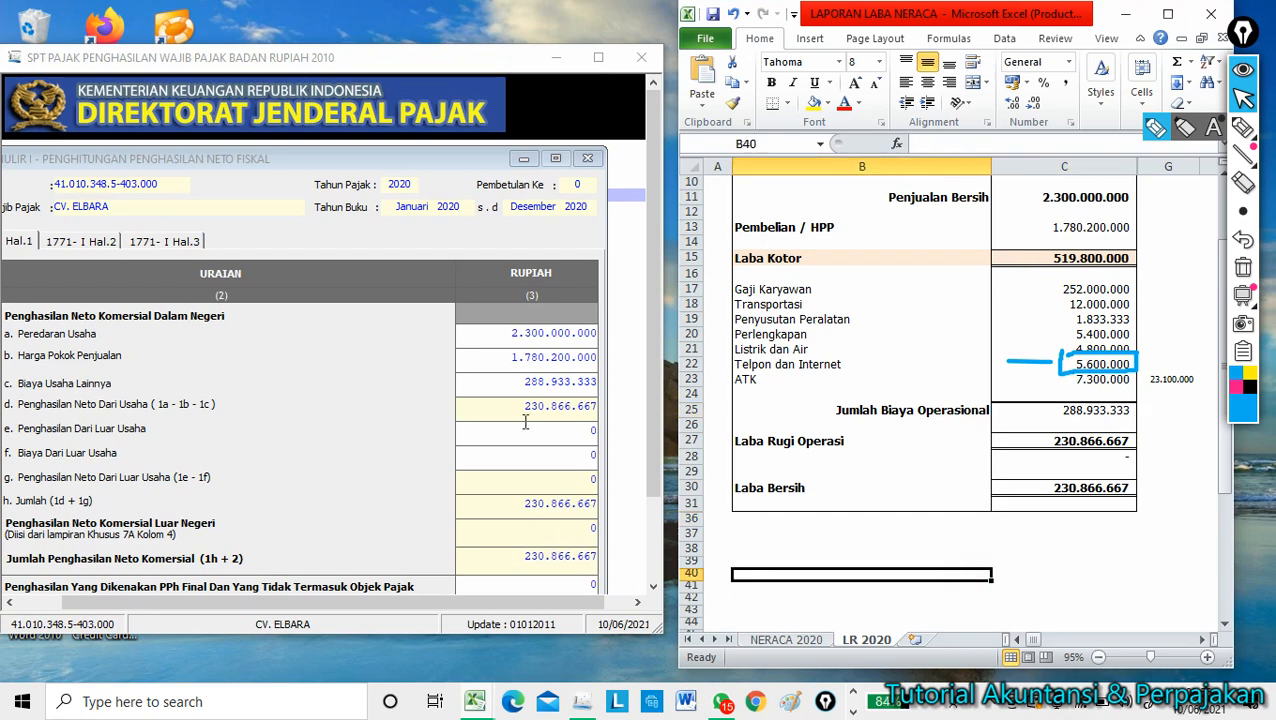
{"action": "left_click_drag", "start_coordinate": [468, 157], "coordinate": [488, 105]}
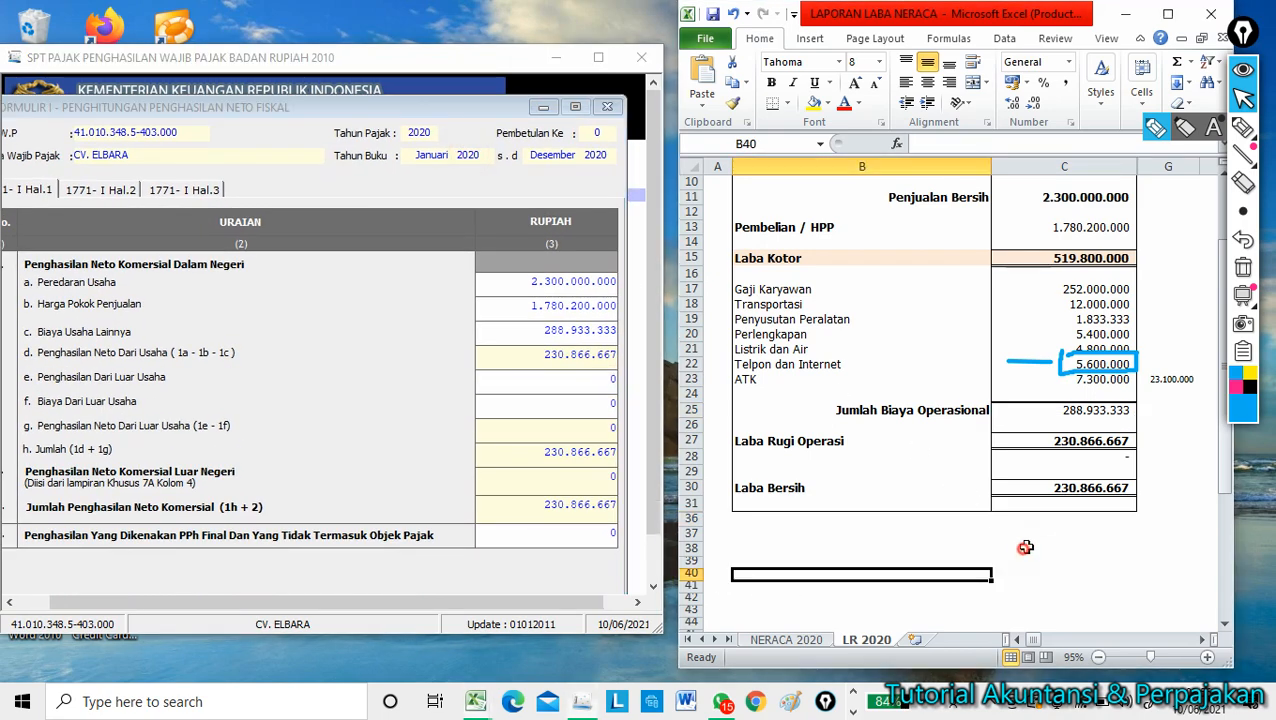
{"action": "left_click", "coordinate": [1057, 486]}
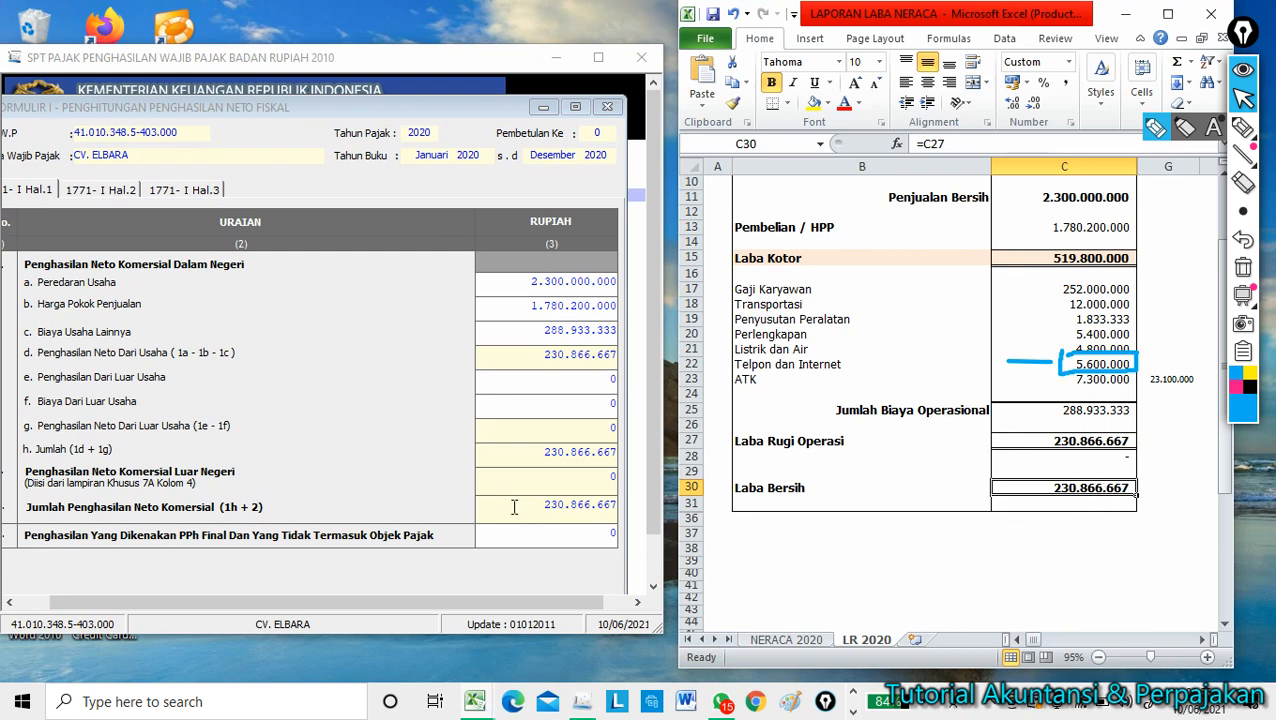
{"action": "left_click_drag", "start_coordinate": [513, 507], "coordinate": [627, 520]}
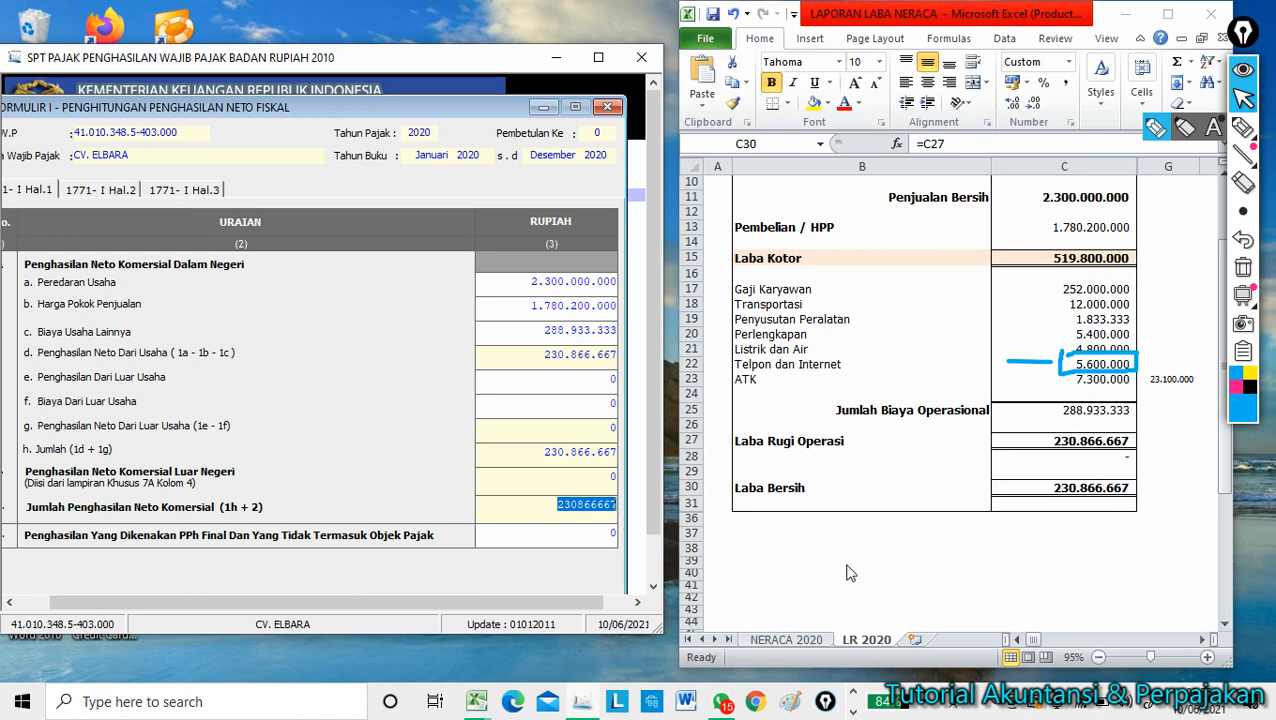
Minimize the Excel report and maximize the SPT window.
{"action": "left_click", "coordinate": [990, 578]}
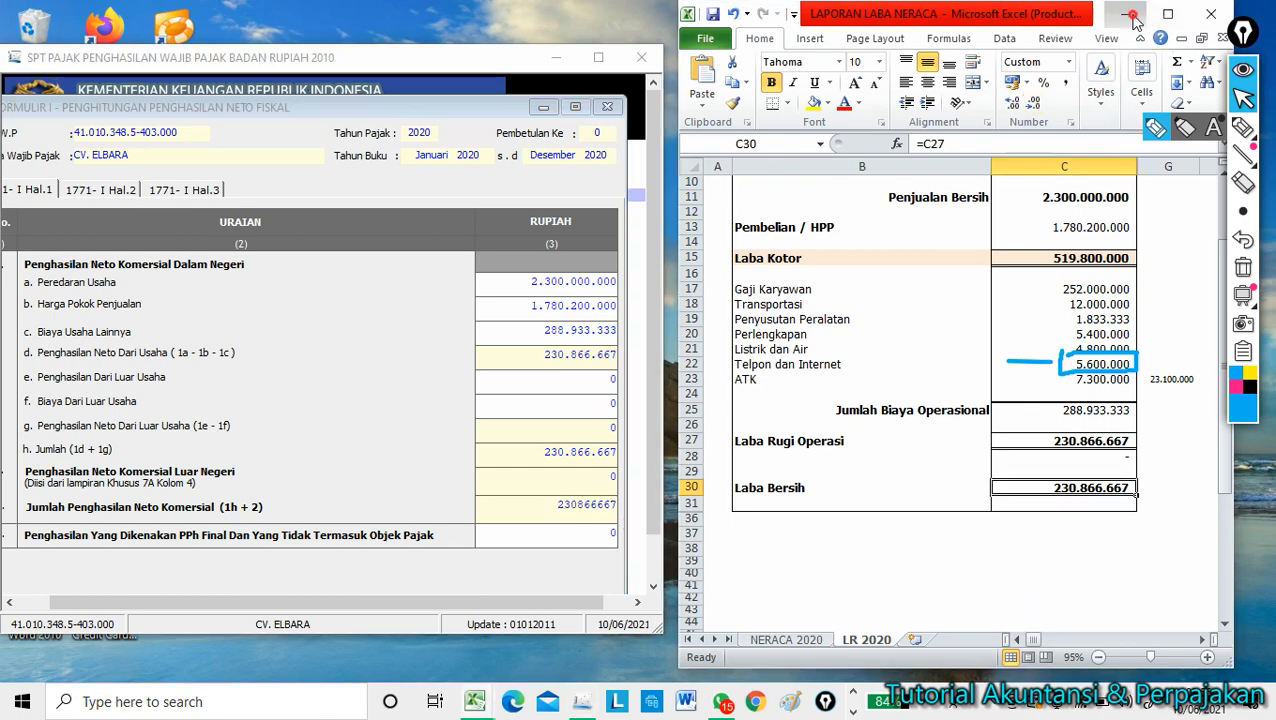
{"action": "left_click", "coordinate": [1133, 16]}
{"action": "left_click", "coordinate": [598, 57]}
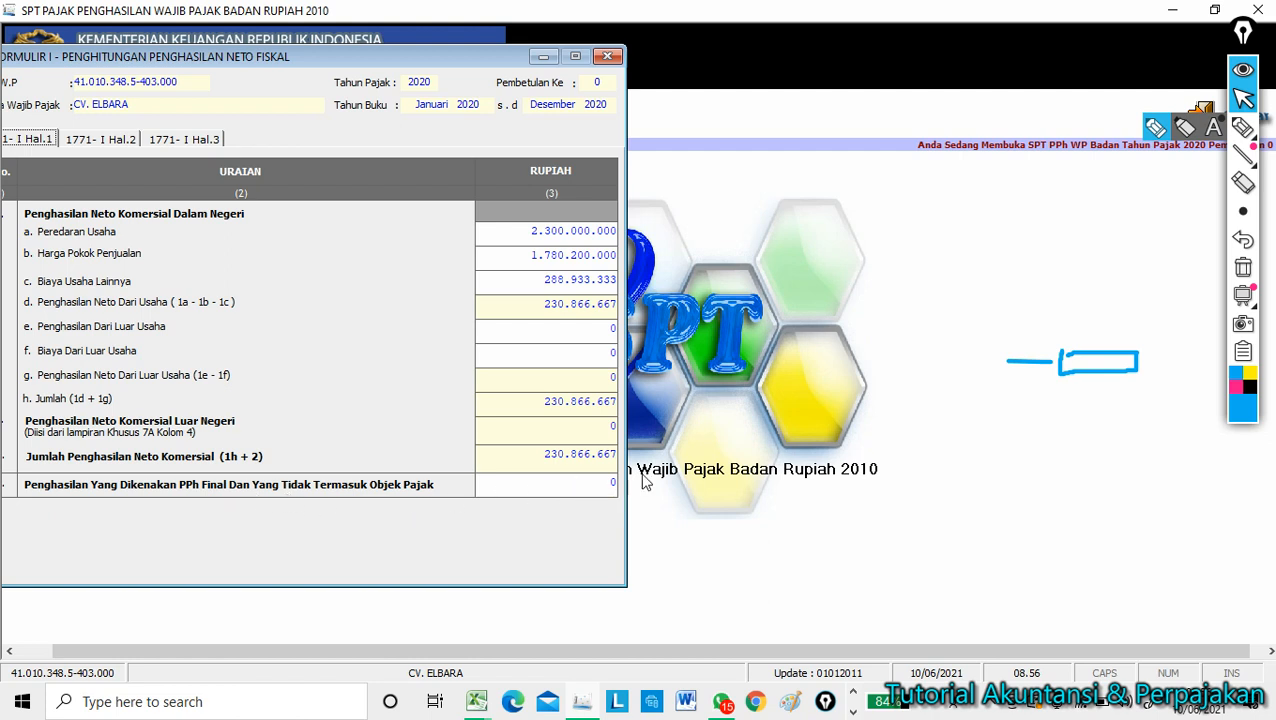
Enter 230.866.667 in row 4 of Formulir 1771-I Hal.1 and recentre the form.
{"action": "left_click", "coordinate": [606, 486]}
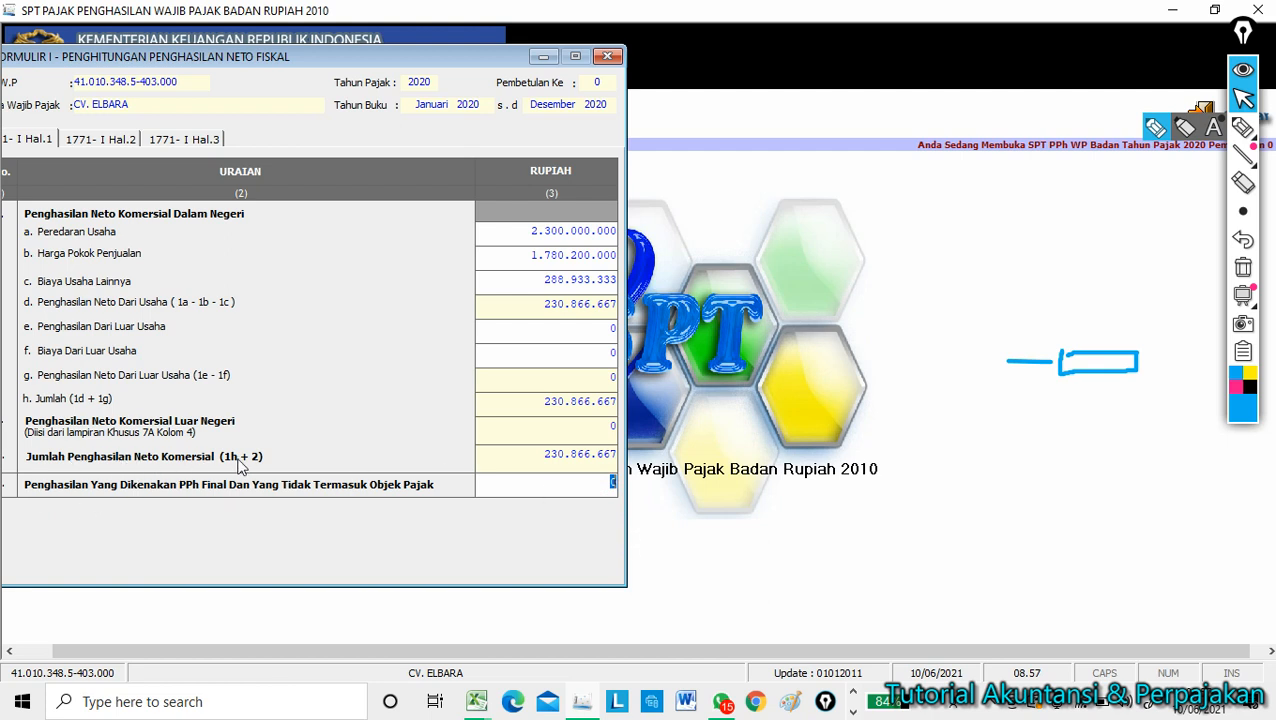
{"action": "type", "text": "2"}
{"action": "type", "text": "30.866.667"}
{"action": "key", "text": "Tab"}
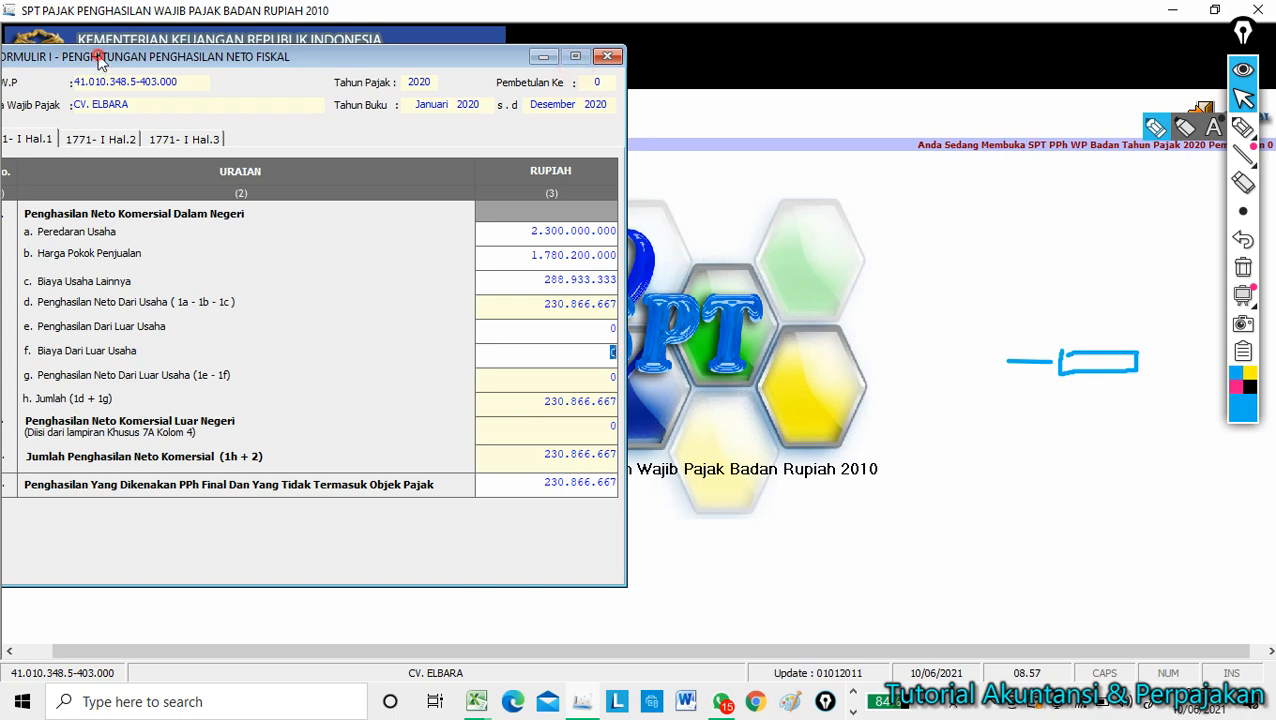
{"action": "left_click_drag", "start_coordinate": [99, 58], "coordinate": [282, 73]}
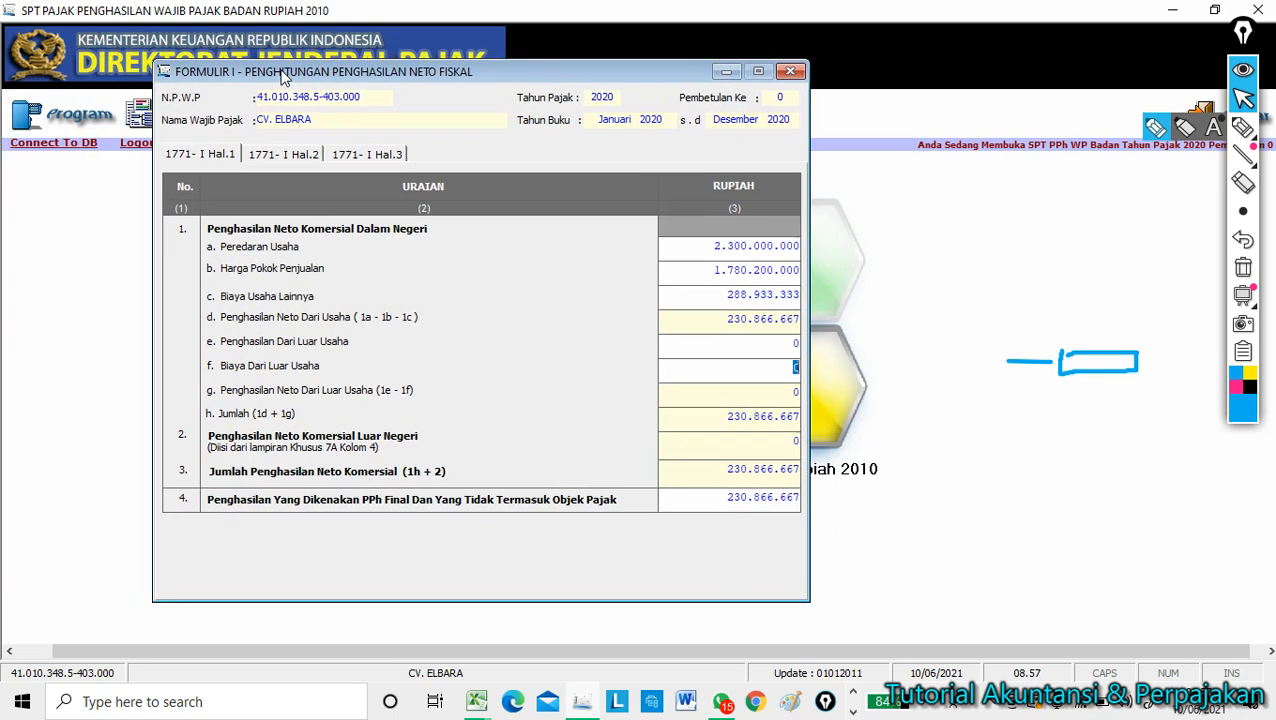
From page 3 of Formulir 1771-I, save it, confirm the success message, and close it.
{"action": "left_click", "coordinate": [295, 157]}
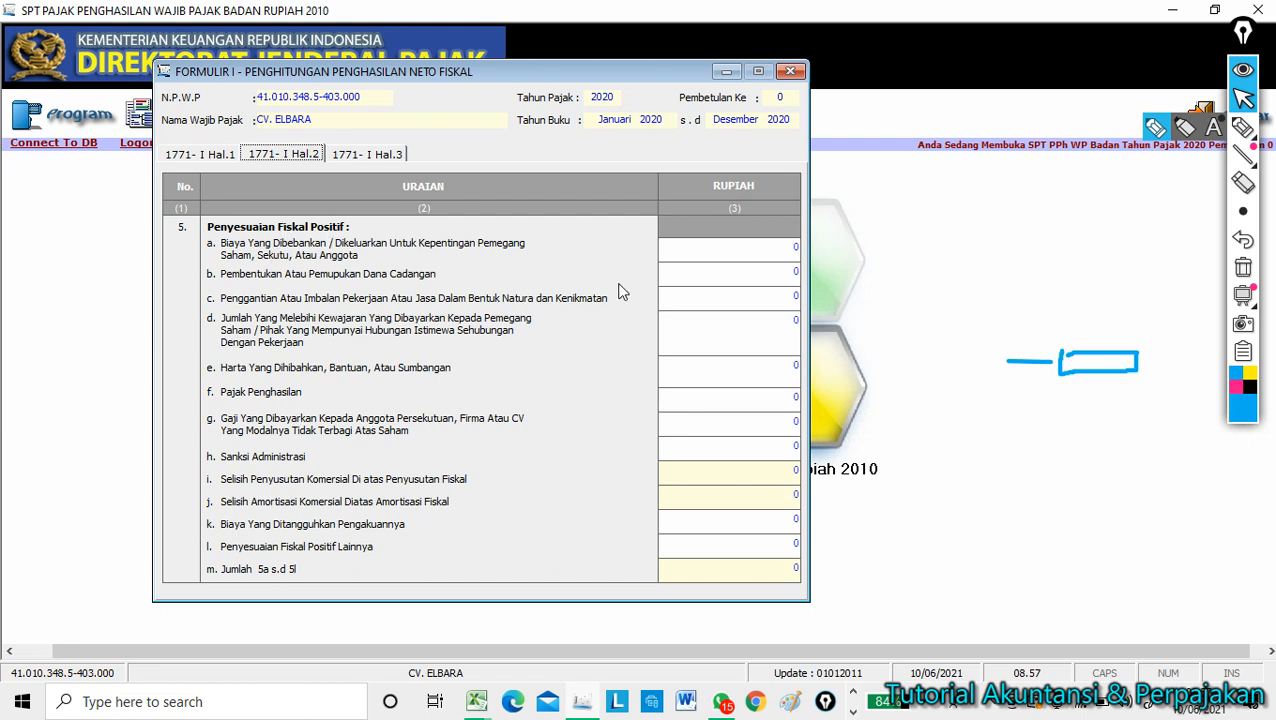
{"action": "left_click", "coordinate": [341, 158]}
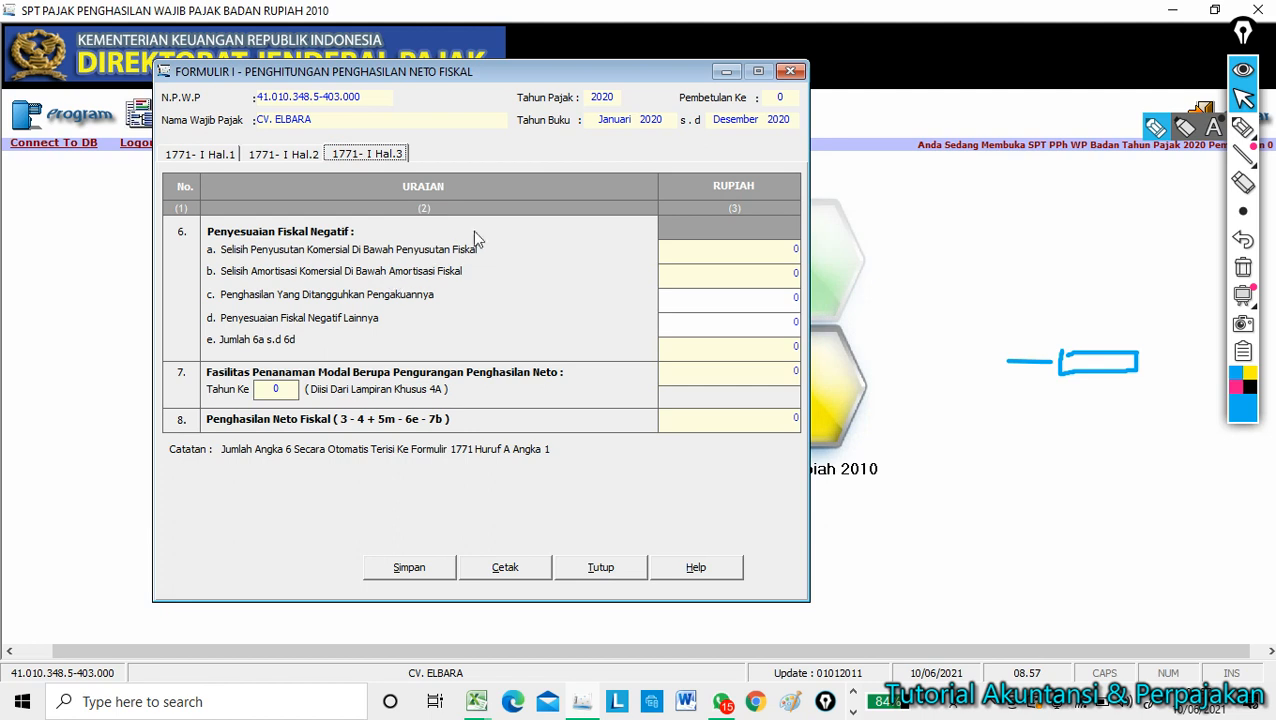
{"action": "left_click", "coordinate": [436, 569]}
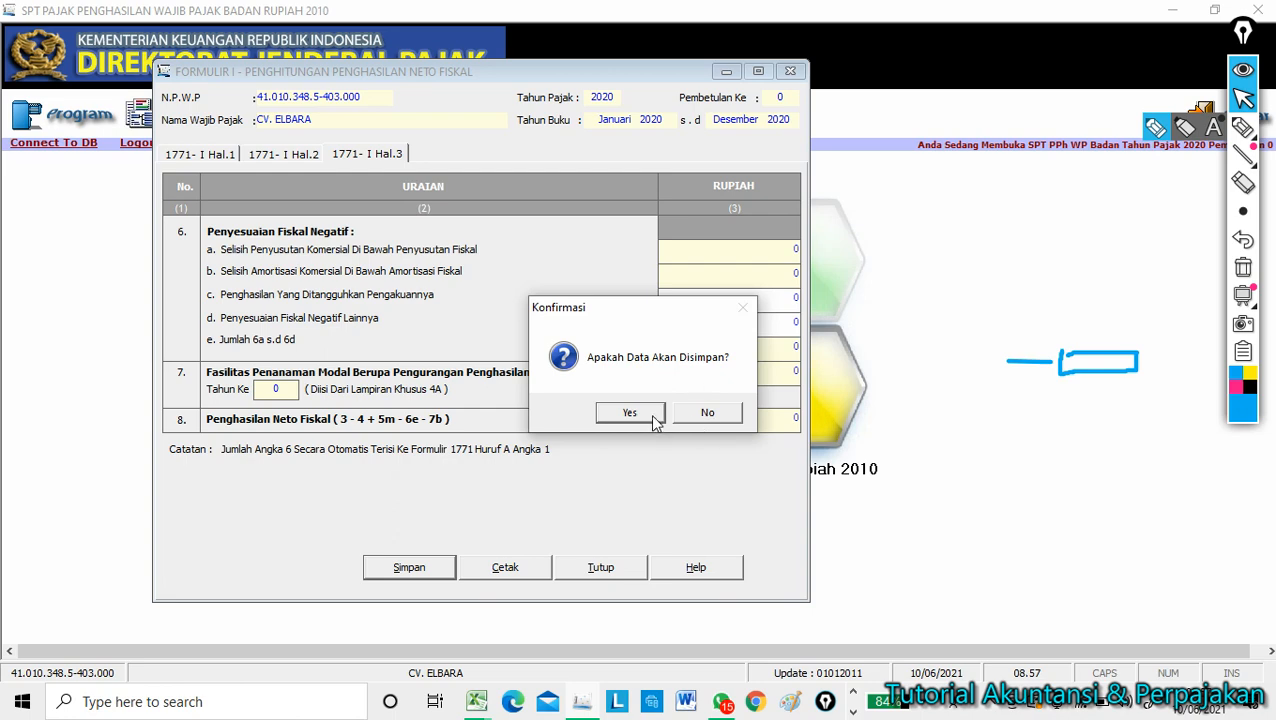
{"action": "left_click", "coordinate": [654, 414]}
{"action": "left_click", "coordinate": [716, 416]}
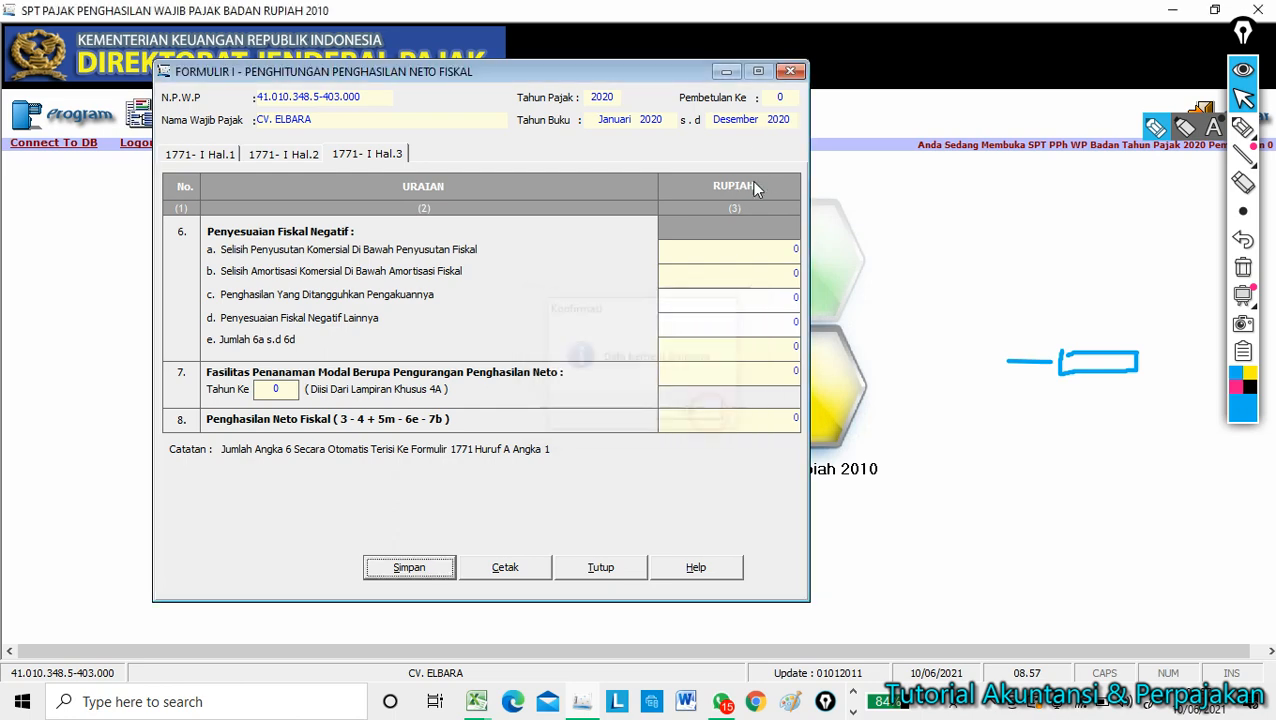
{"action": "left_click", "coordinate": [789, 72]}
{"action": "left_click", "coordinate": [285, 120]}
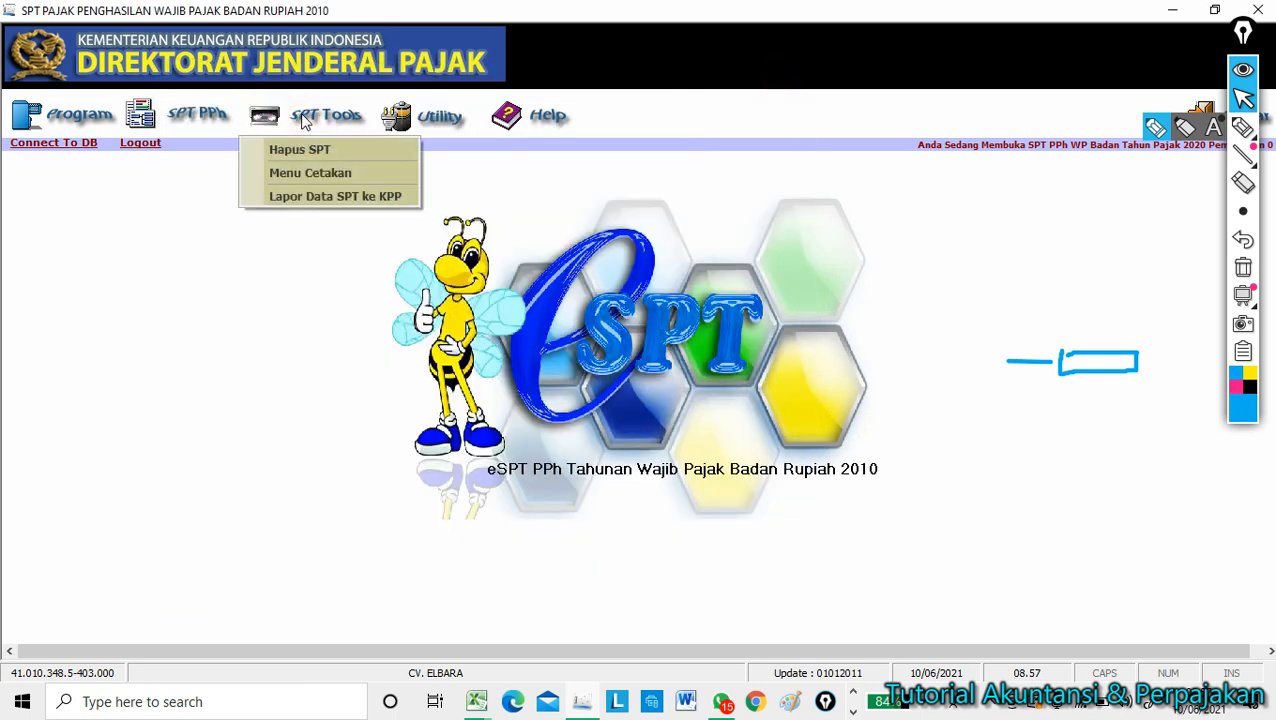
Open Daftar Penyusutan dan Amortisasi Fiskal from SPT PPh > Lampiran Khusus.
{"action": "left_click", "coordinate": [210, 117]}
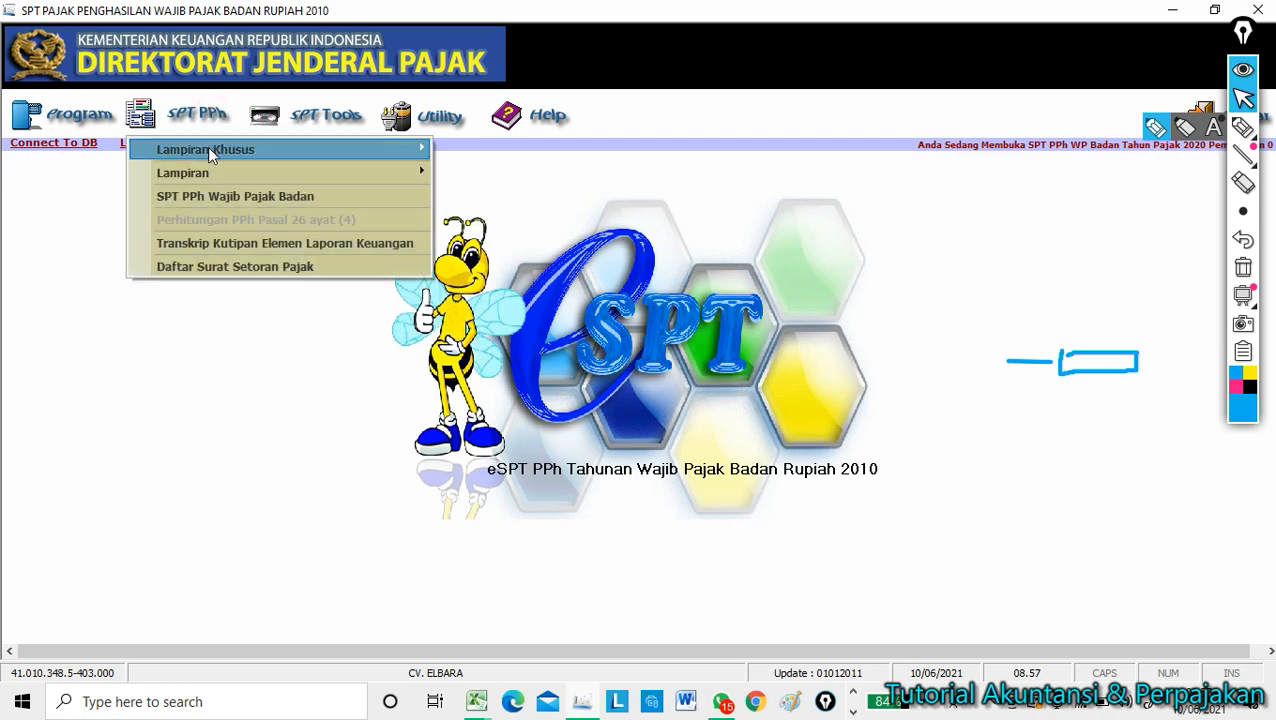
{"action": "mouse_move", "coordinate": [210, 152]}
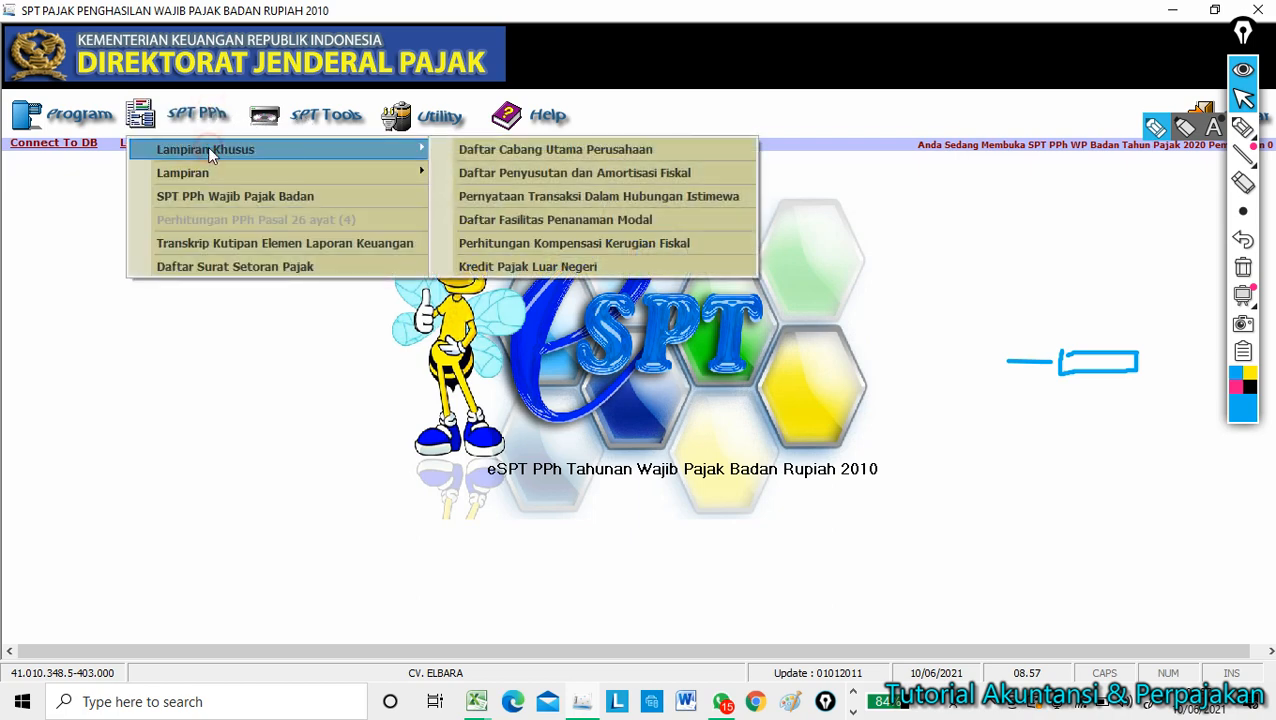
{"action": "left_click", "coordinate": [565, 178]}
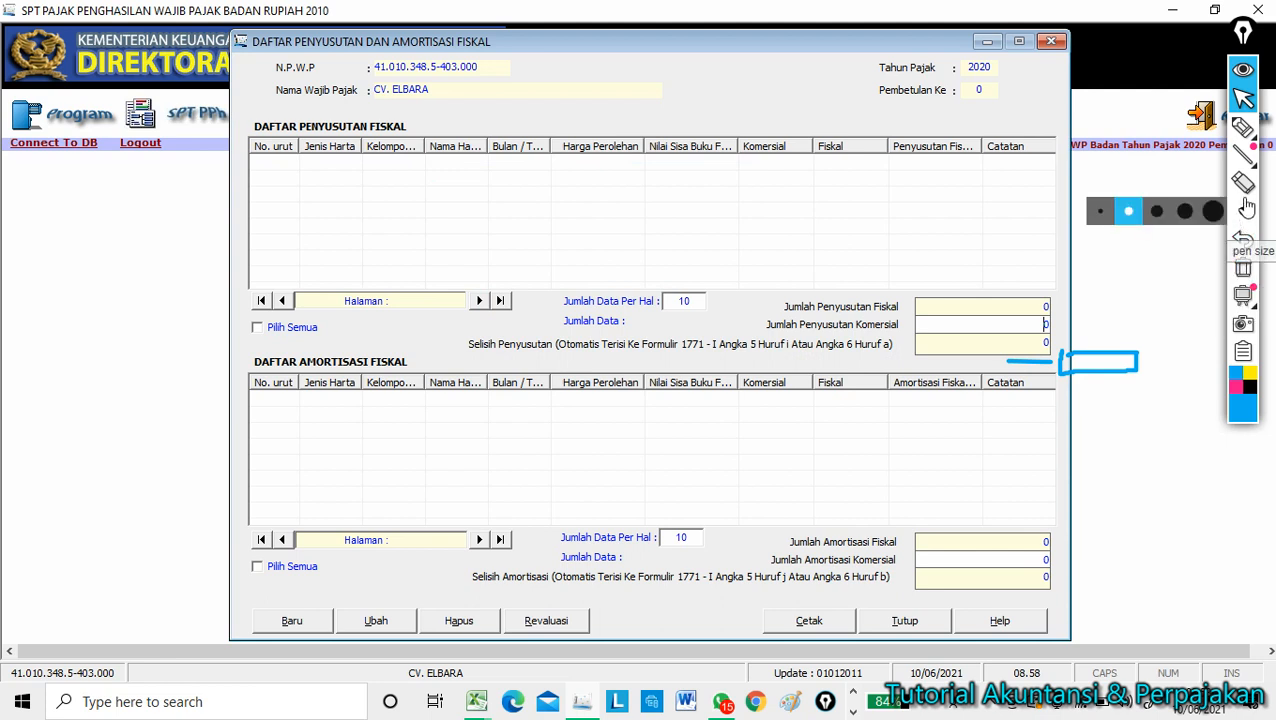
{"action": "left_click", "coordinate": [1244, 188]}
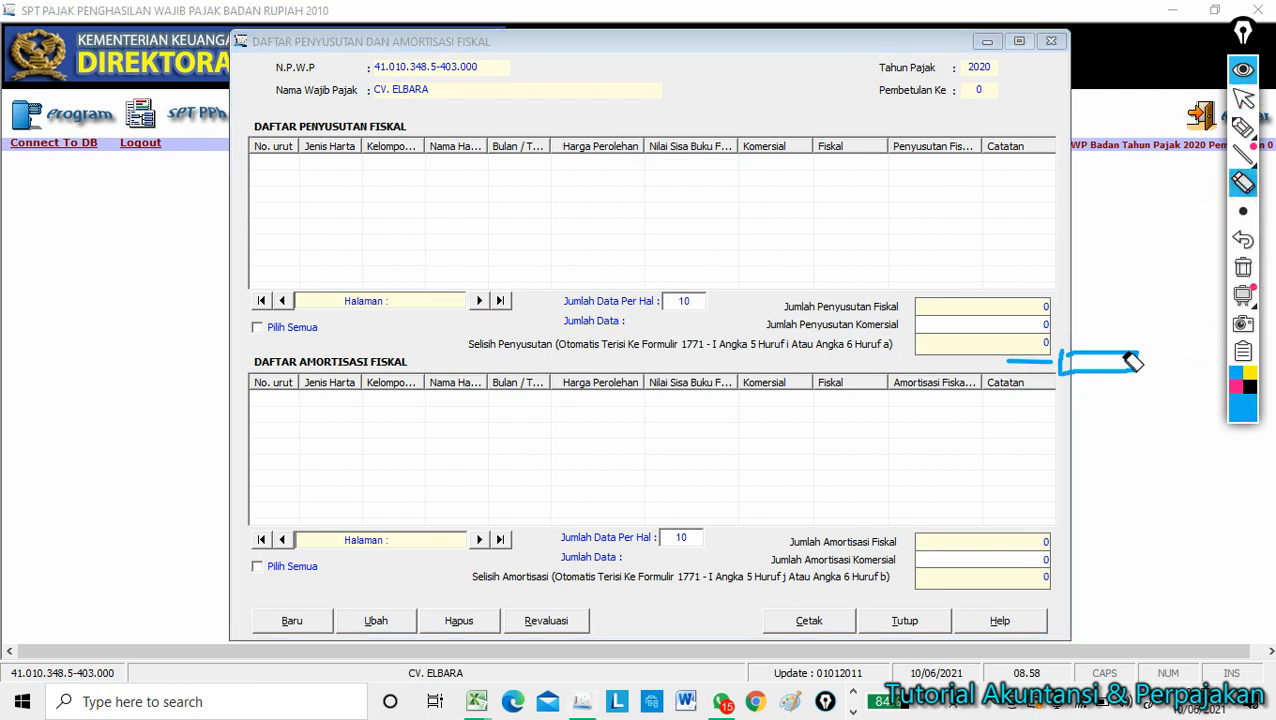
{"action": "left_click", "coordinate": [1130, 362]}
{"action": "left_click", "coordinate": [1025, 362]}
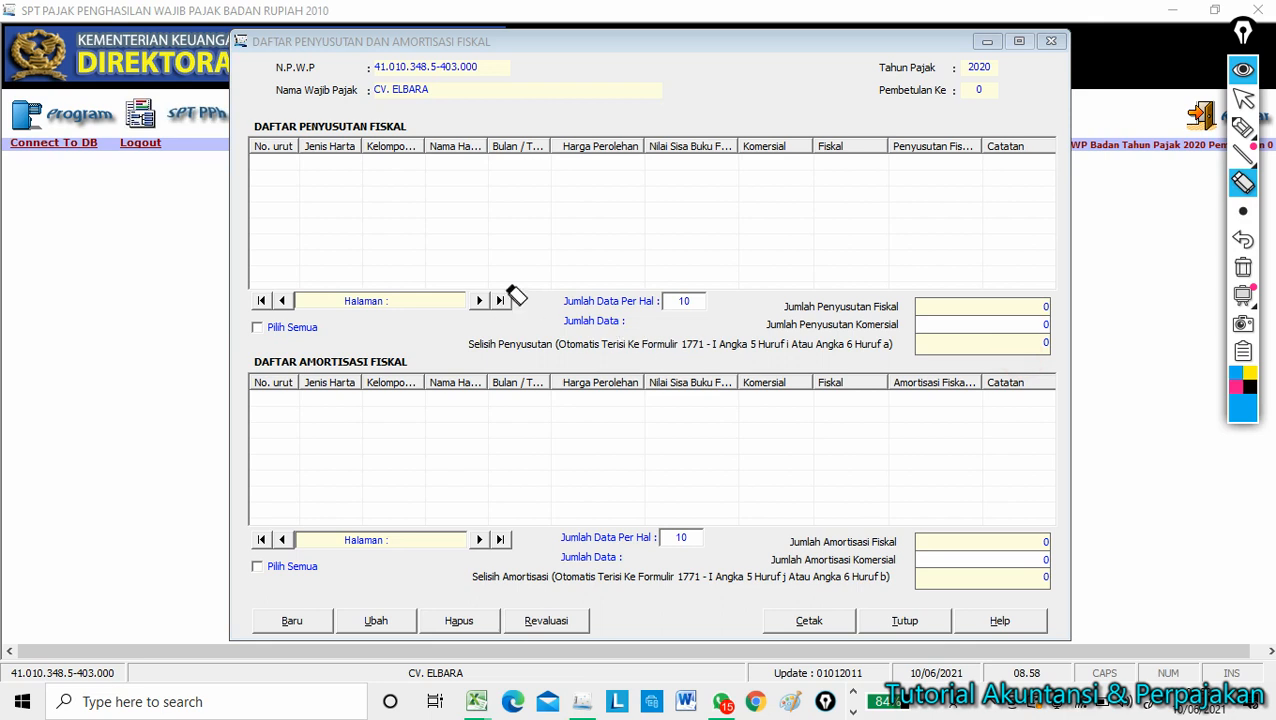
{"action": "mouse_move", "coordinate": [1250, 130]}
{"action": "left_click", "coordinate": [1243, 97]}
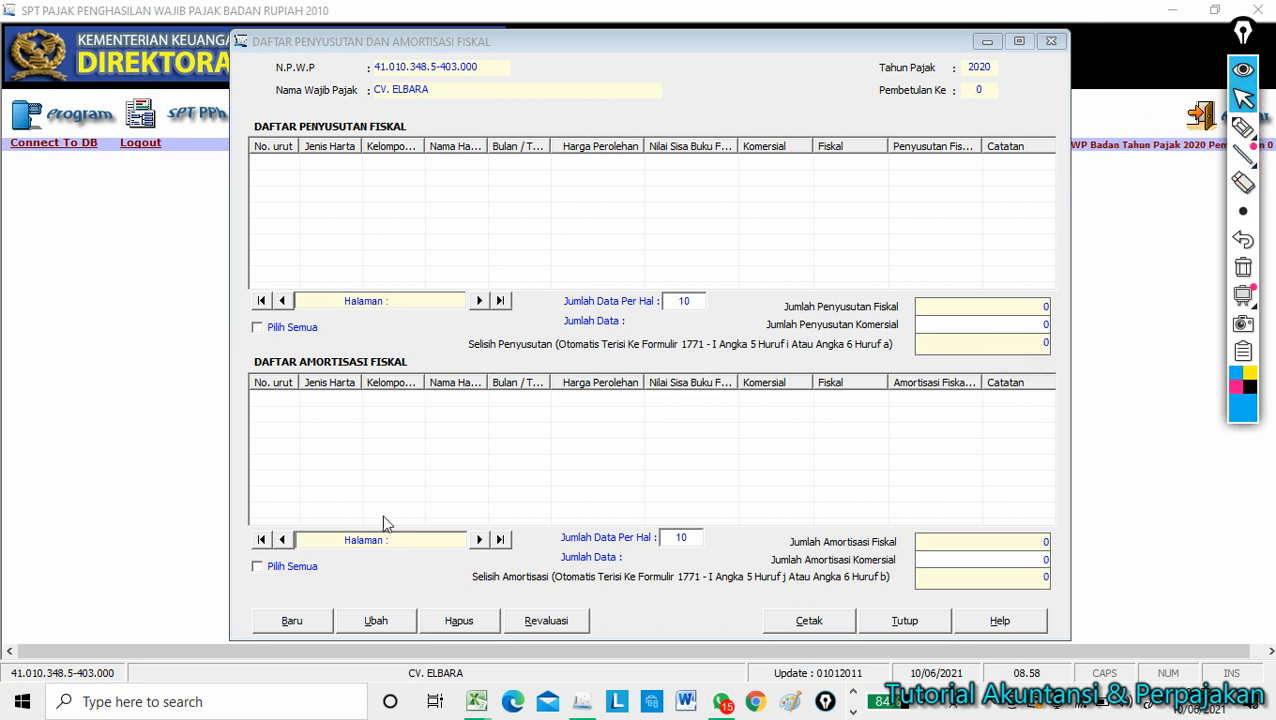
Start a new depreciation entry and check the laptop's name and acquisition month in Excel cells B9 and D9.
{"action": "left_click", "coordinate": [298, 623]}
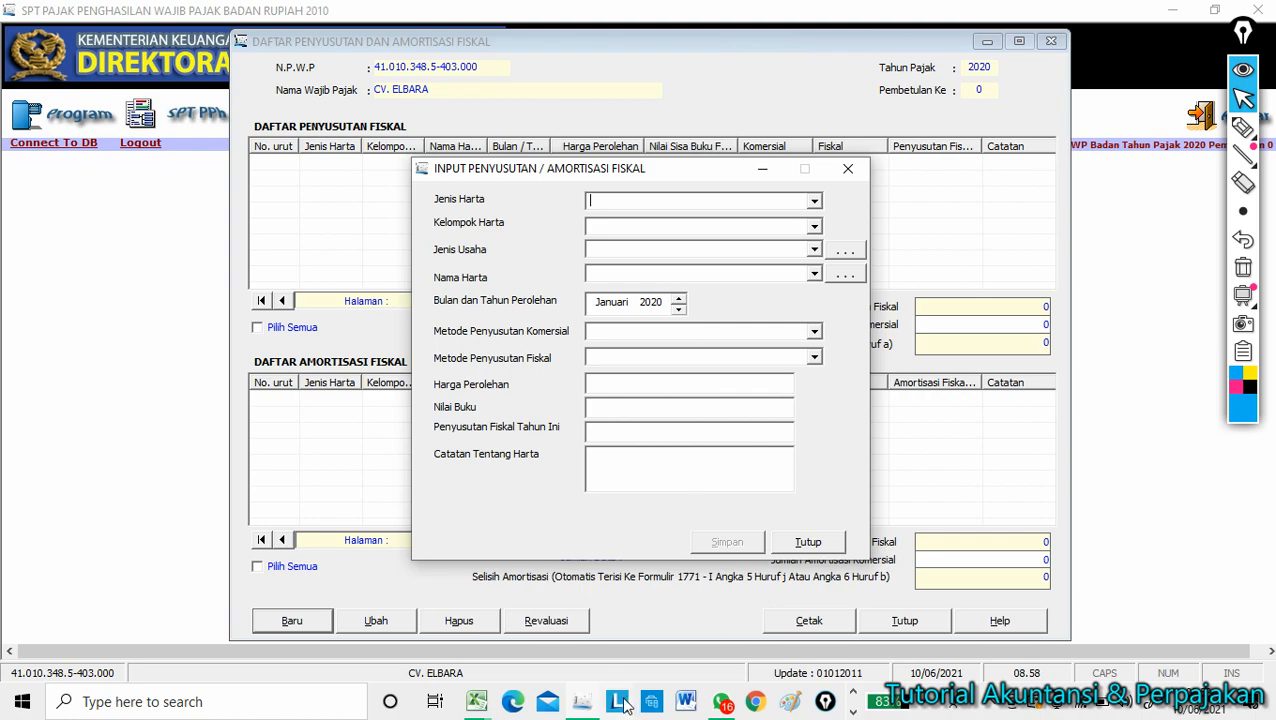
{"action": "left_click", "coordinate": [476, 701]}
{"action": "left_click", "coordinate": [490, 620]}
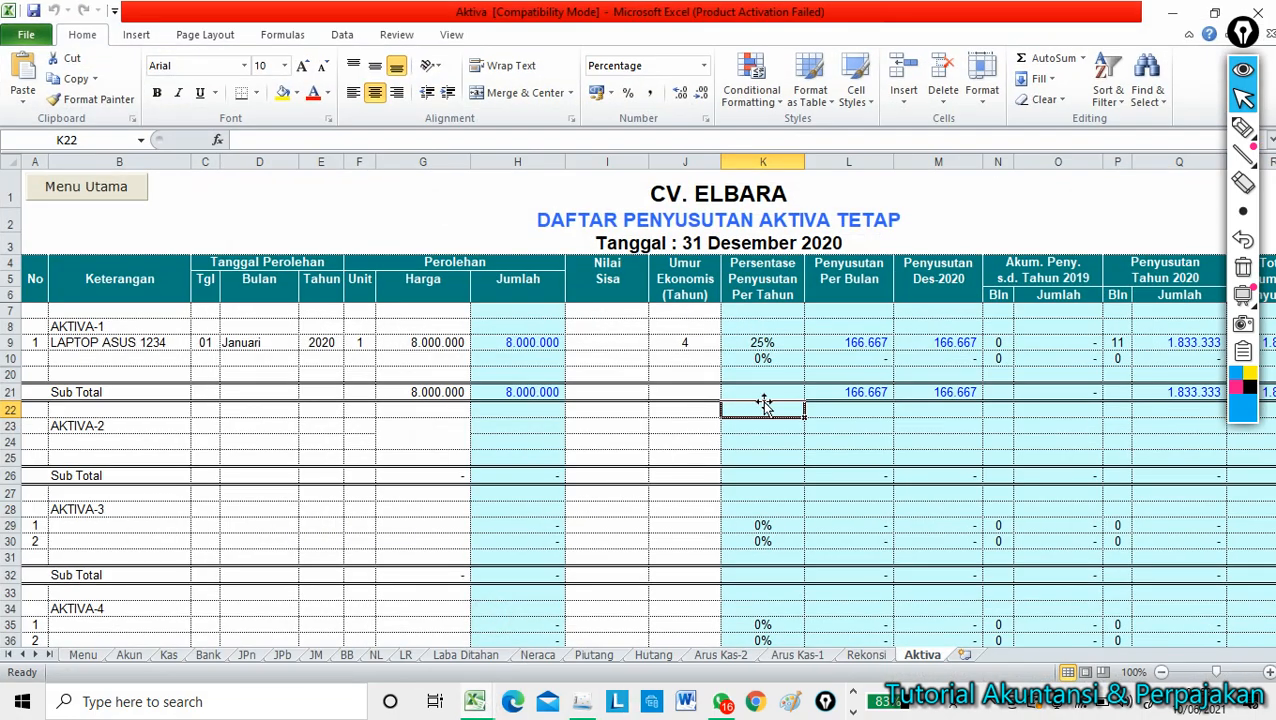
{"action": "left_click", "coordinate": [1243, 78]}
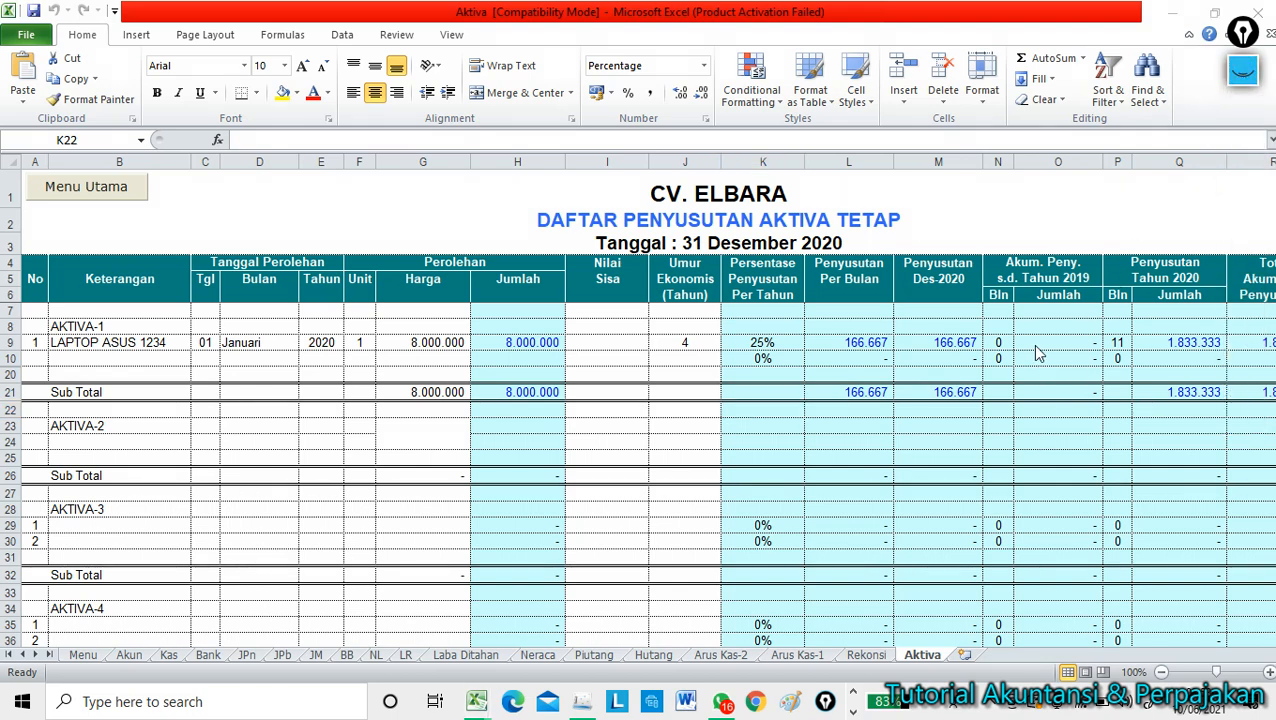
{"action": "left_click", "coordinate": [97, 343]}
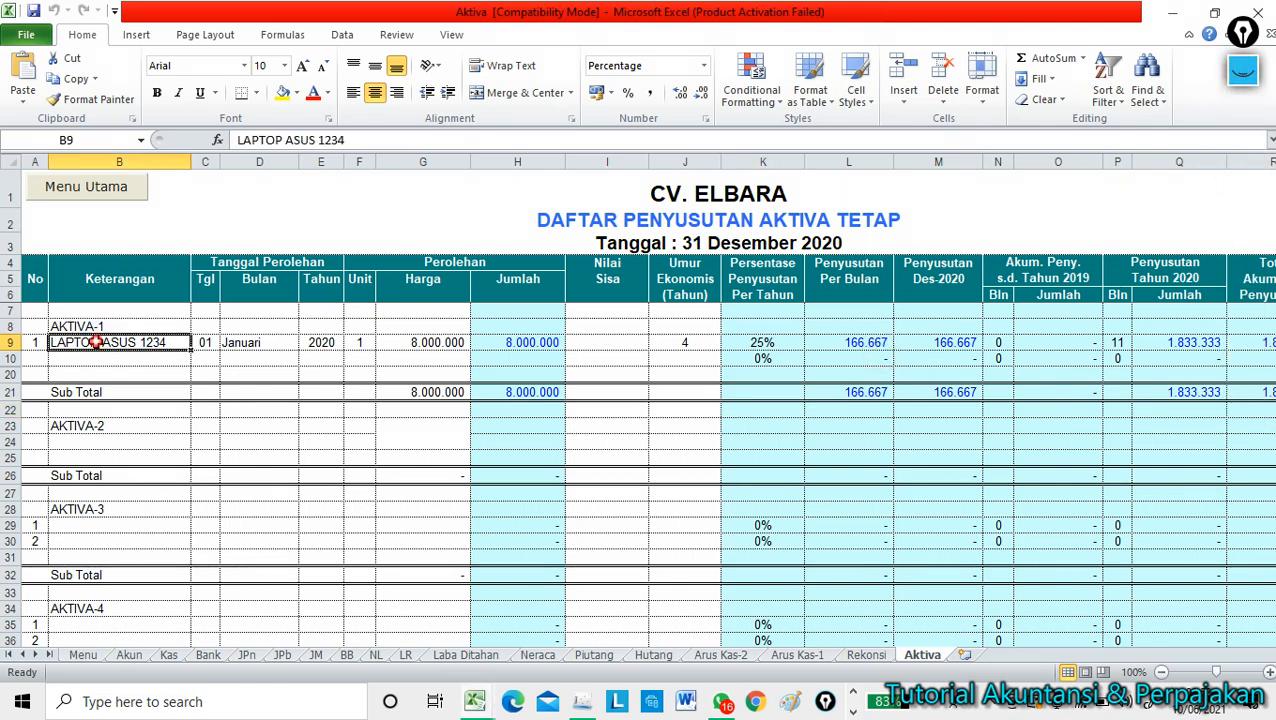
{"action": "left_click", "coordinate": [232, 344]}
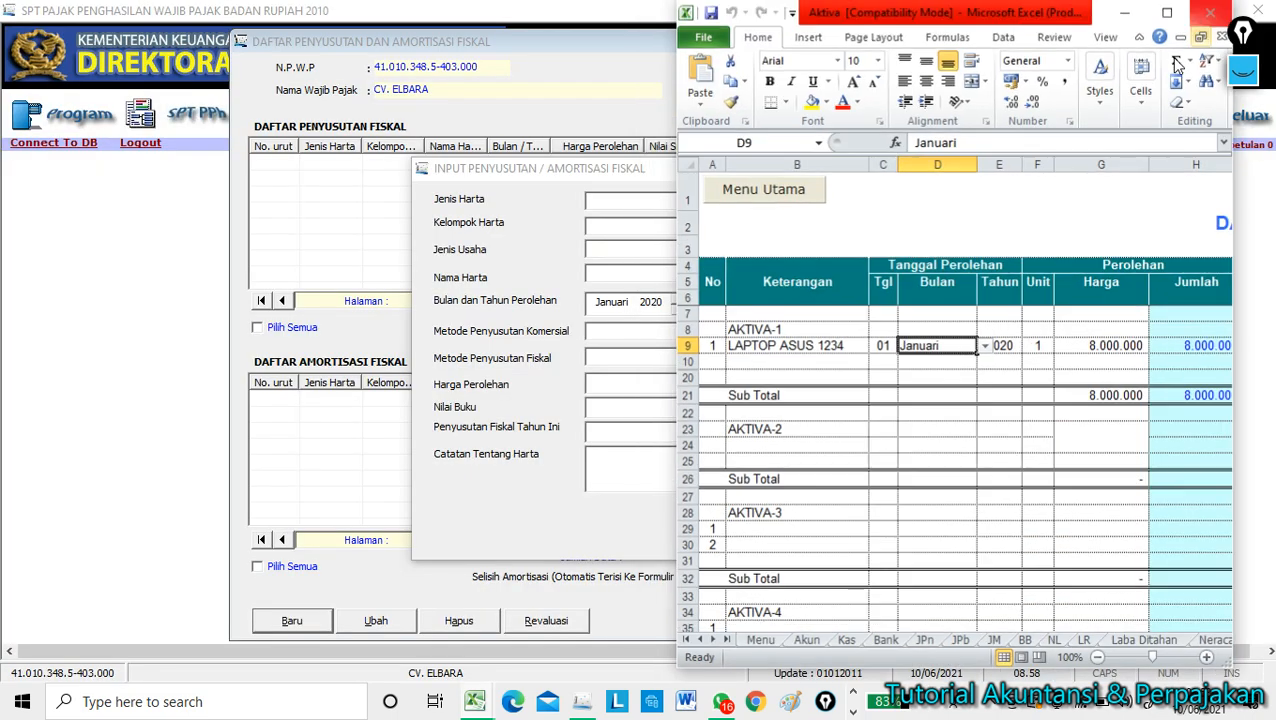
{"action": "left_click", "coordinate": [1214, 13]}
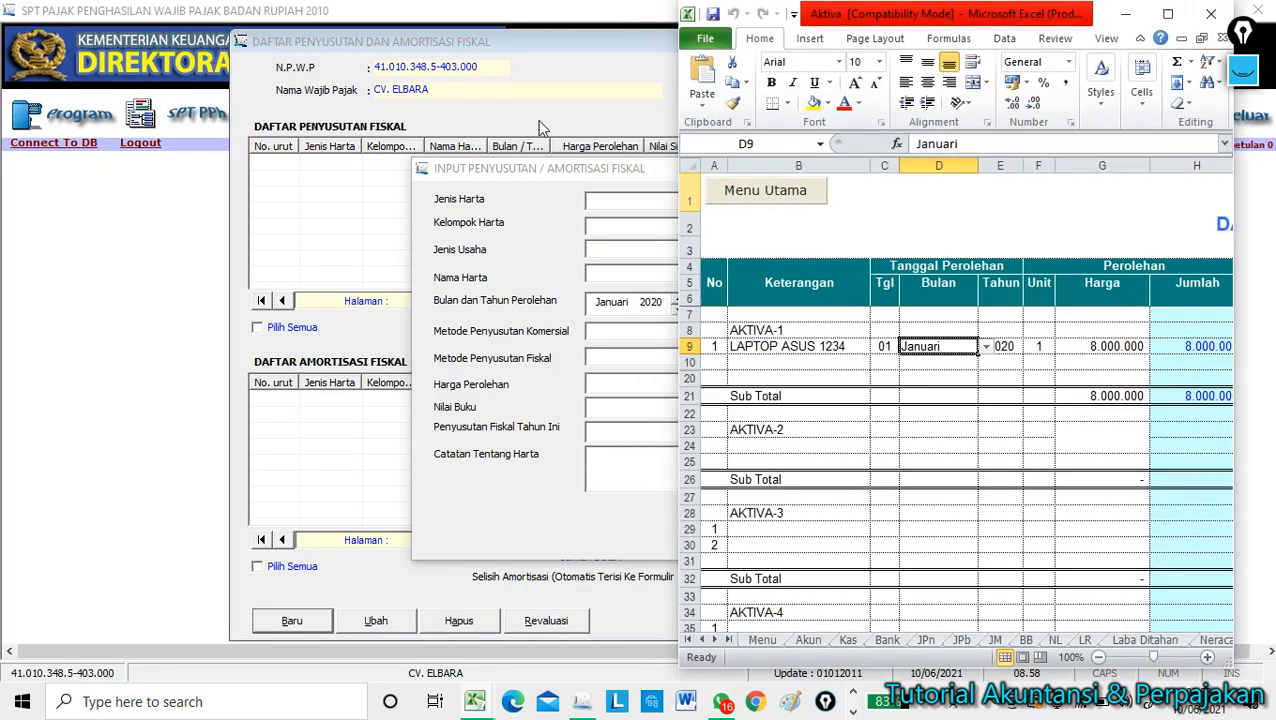
{"action": "left_click", "coordinate": [551, 47]}
Set Harta Berwujud, Kelompok 1 and Semua jenis usaha, then open the Nama Harta reference list.
{"action": "left_click", "coordinate": [816, 202]}
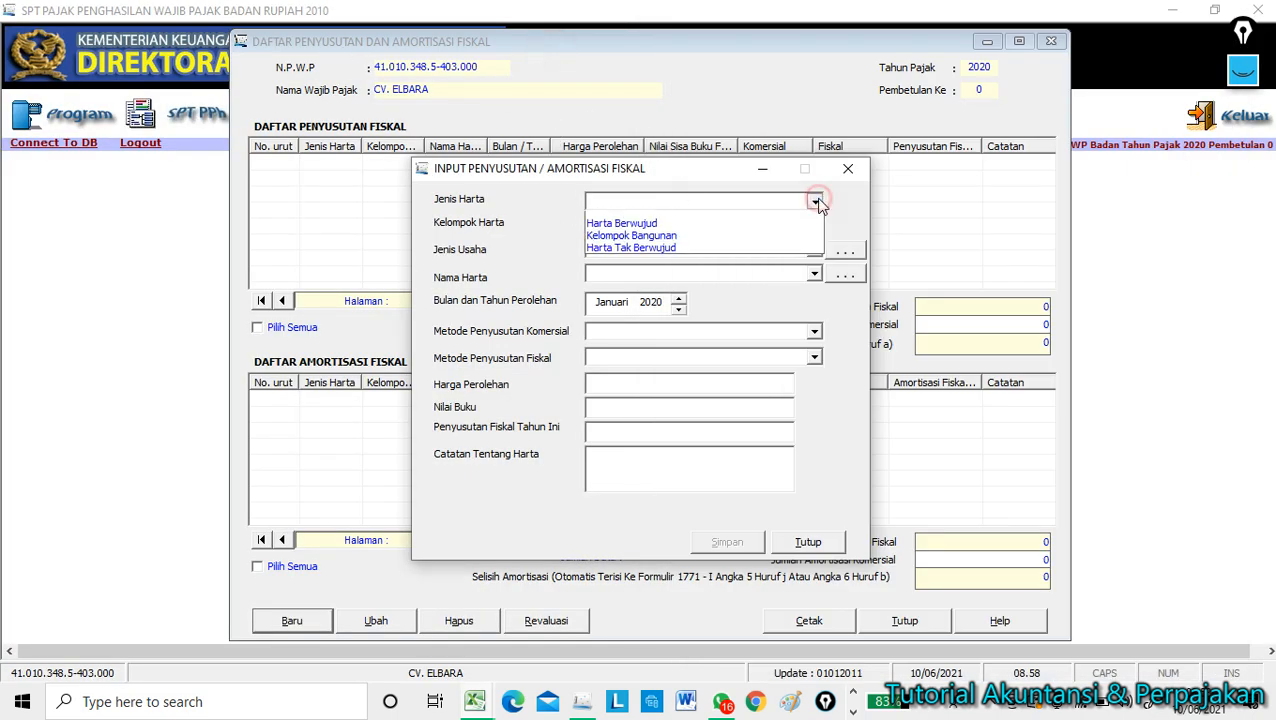
{"action": "left_click", "coordinate": [664, 225]}
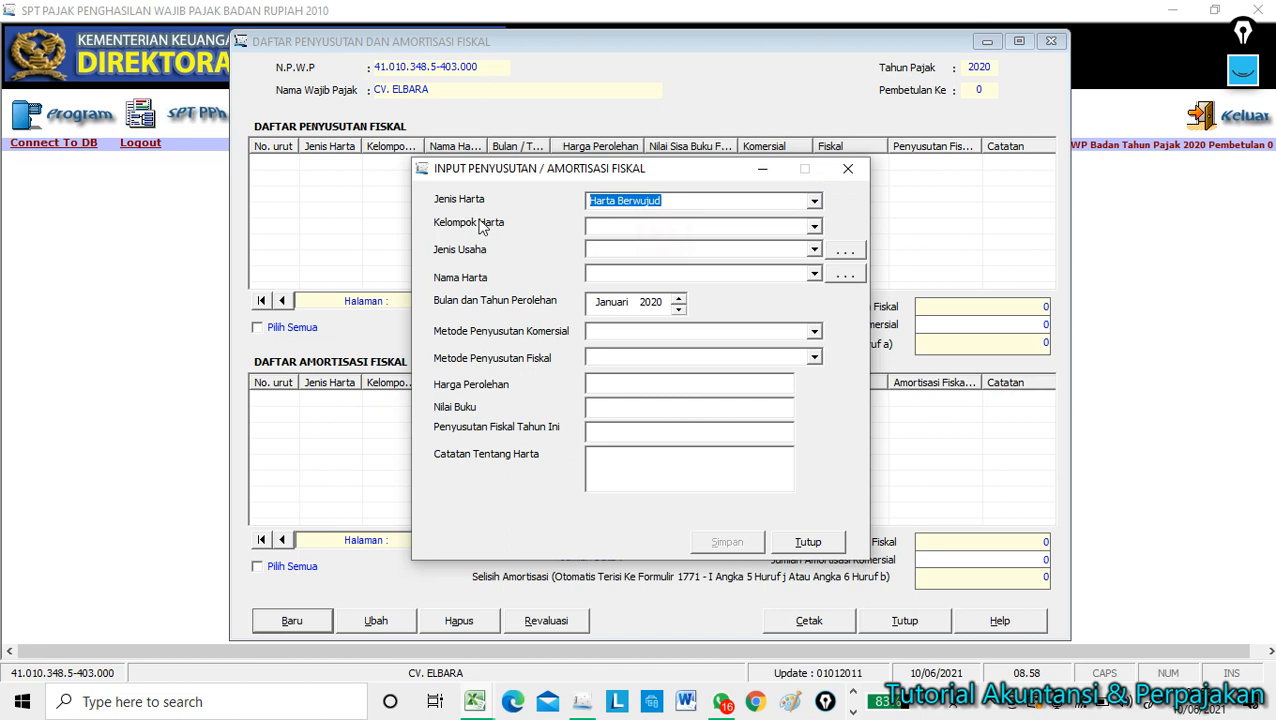
{"action": "left_click", "coordinate": [812, 227]}
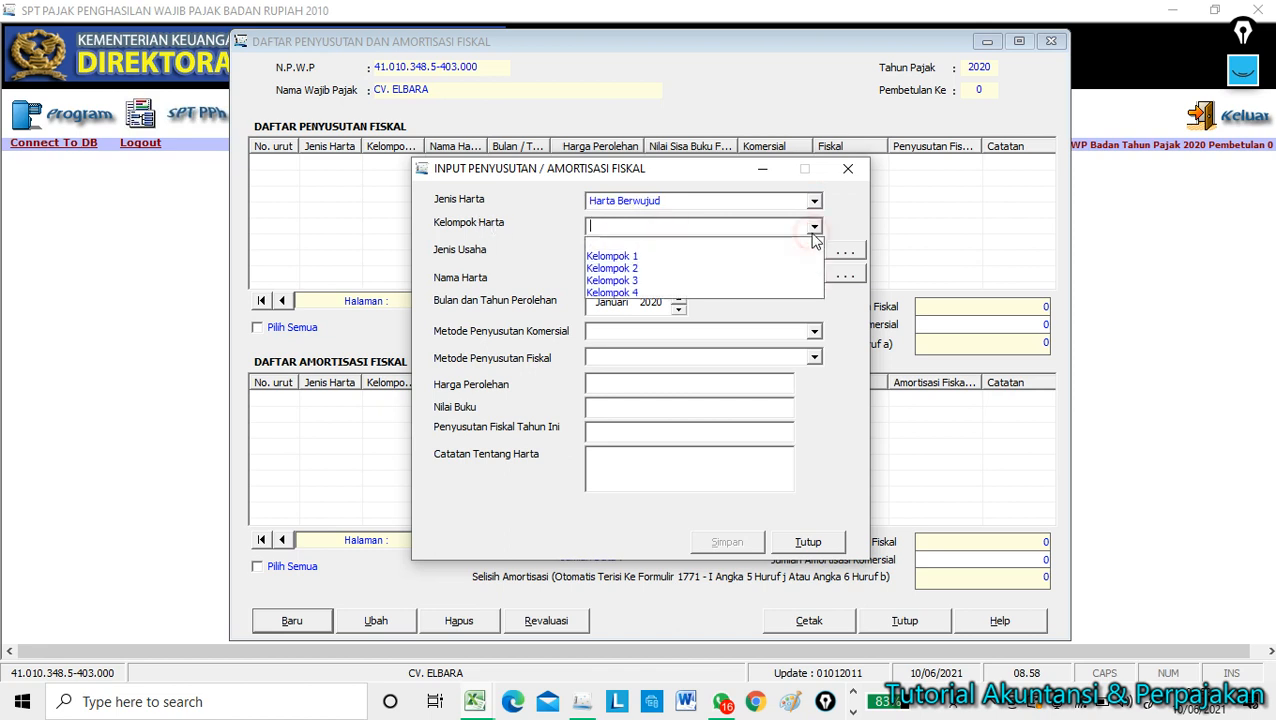
{"action": "left_click", "coordinate": [632, 257]}
{"action": "left_click", "coordinate": [813, 250]}
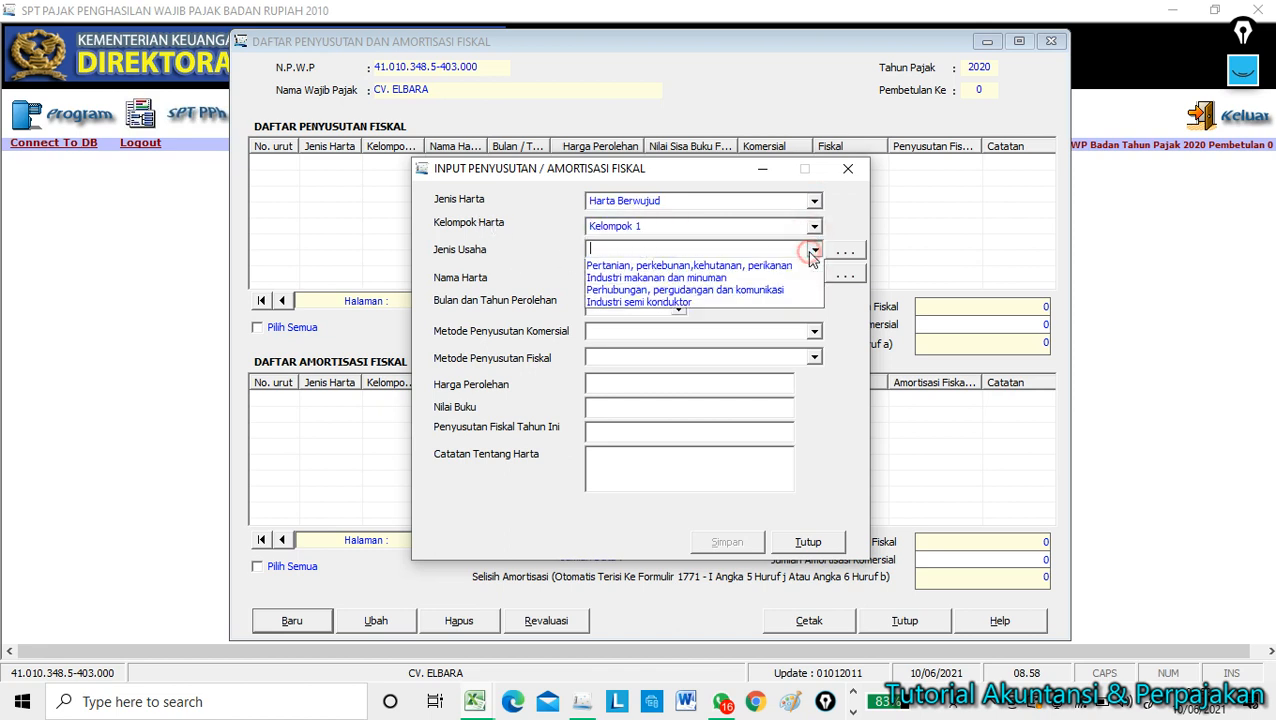
{"action": "left_click", "coordinate": [659, 277]}
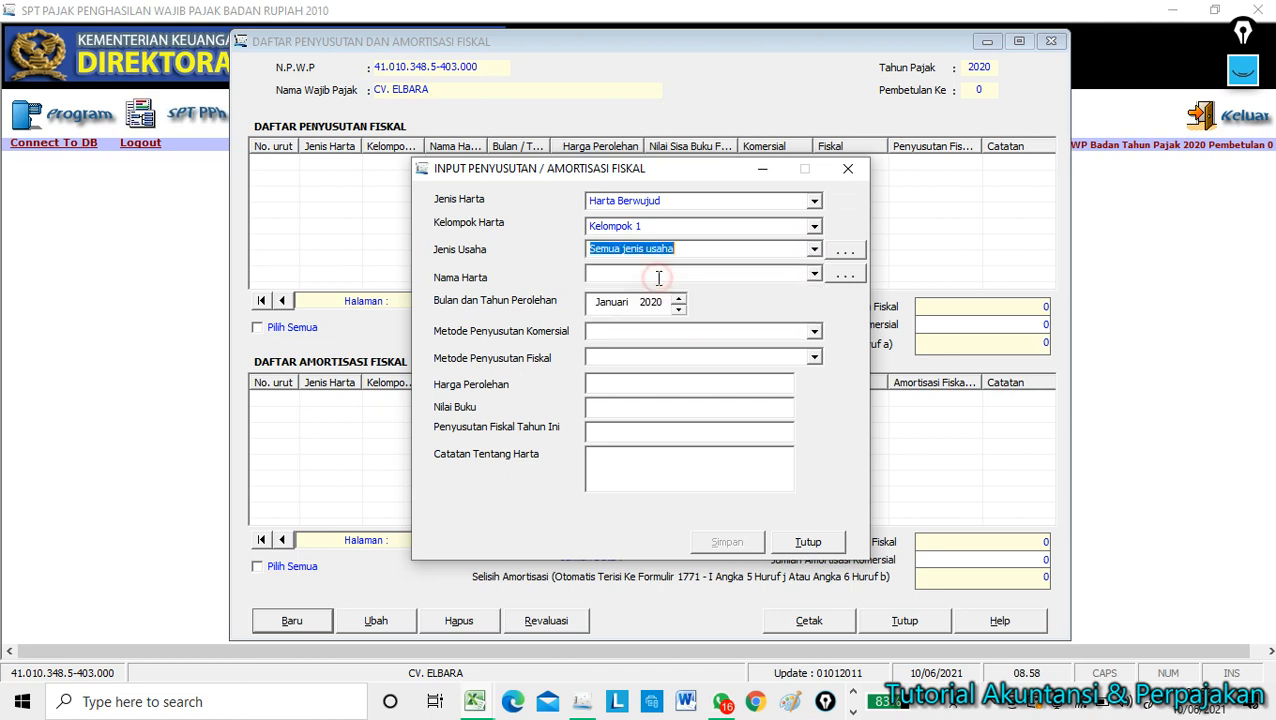
{"action": "left_click", "coordinate": [814, 276]}
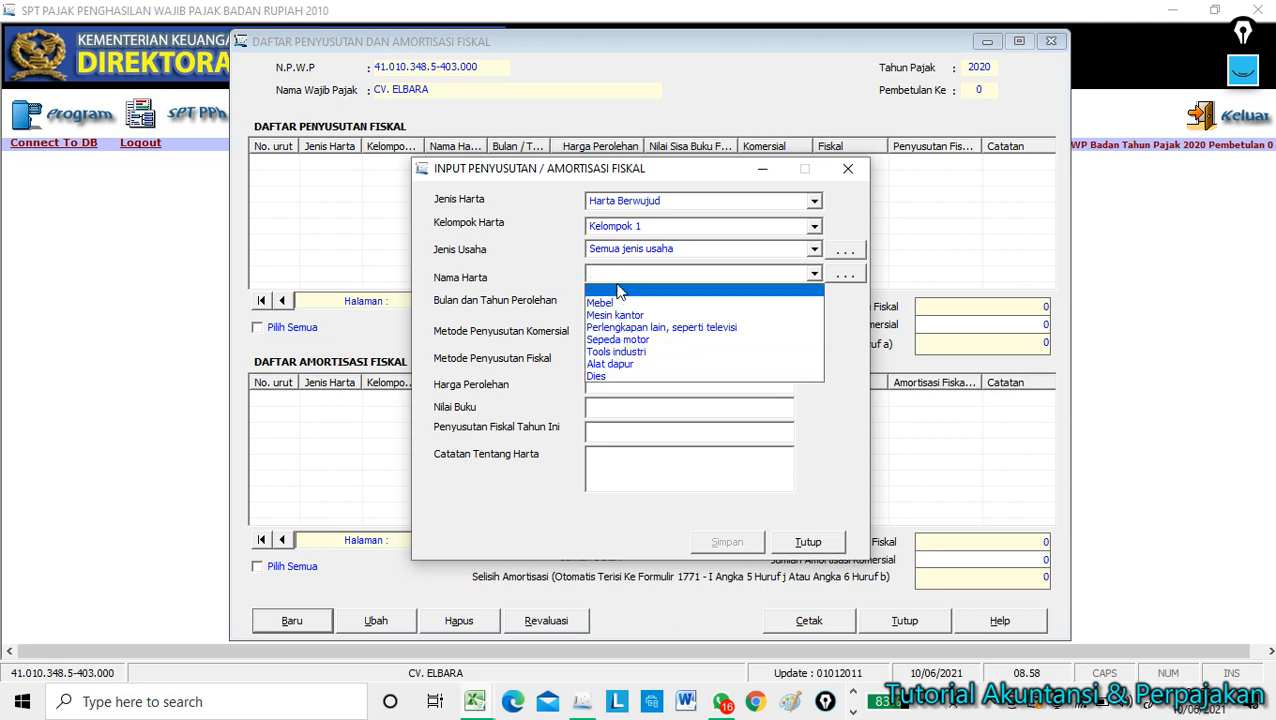
{"action": "left_click", "coordinate": [816, 275]}
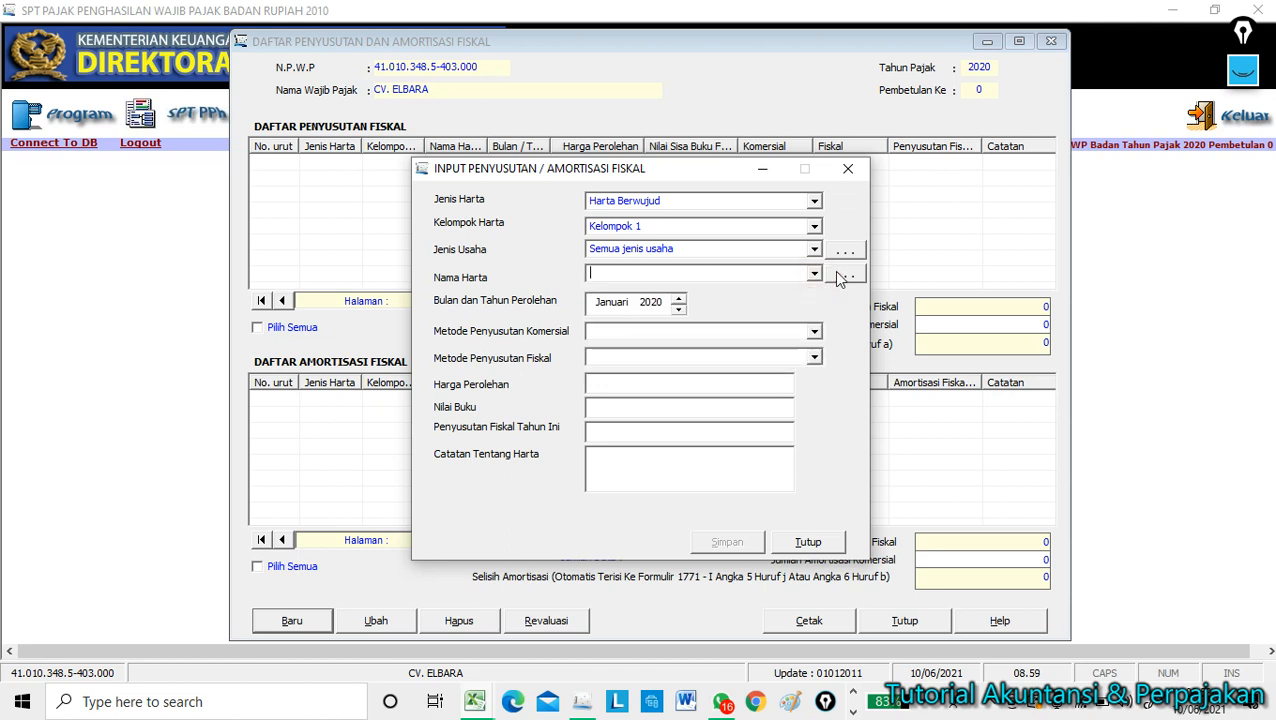
{"action": "left_click", "coordinate": [844, 278]}
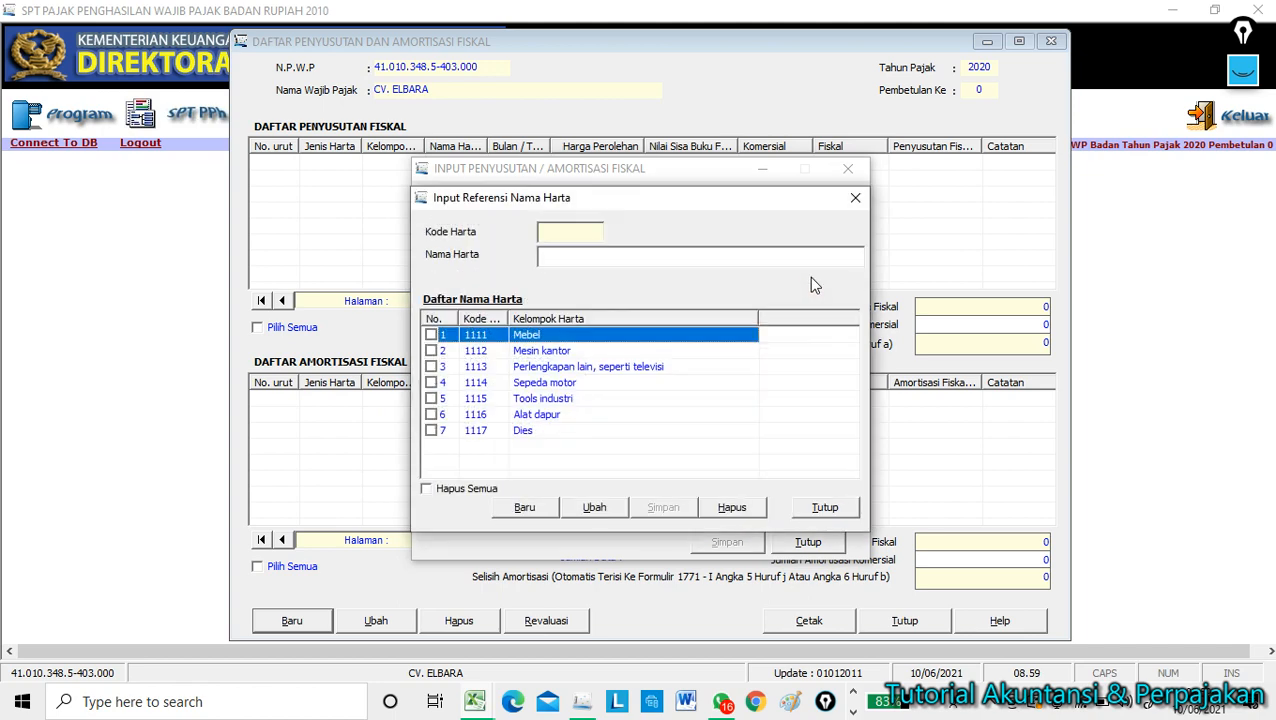
Add LAPTOP ASUS 123 as asset-name reference 1118 and return to the depreciation entry.
{"action": "left_click", "coordinate": [521, 508]}
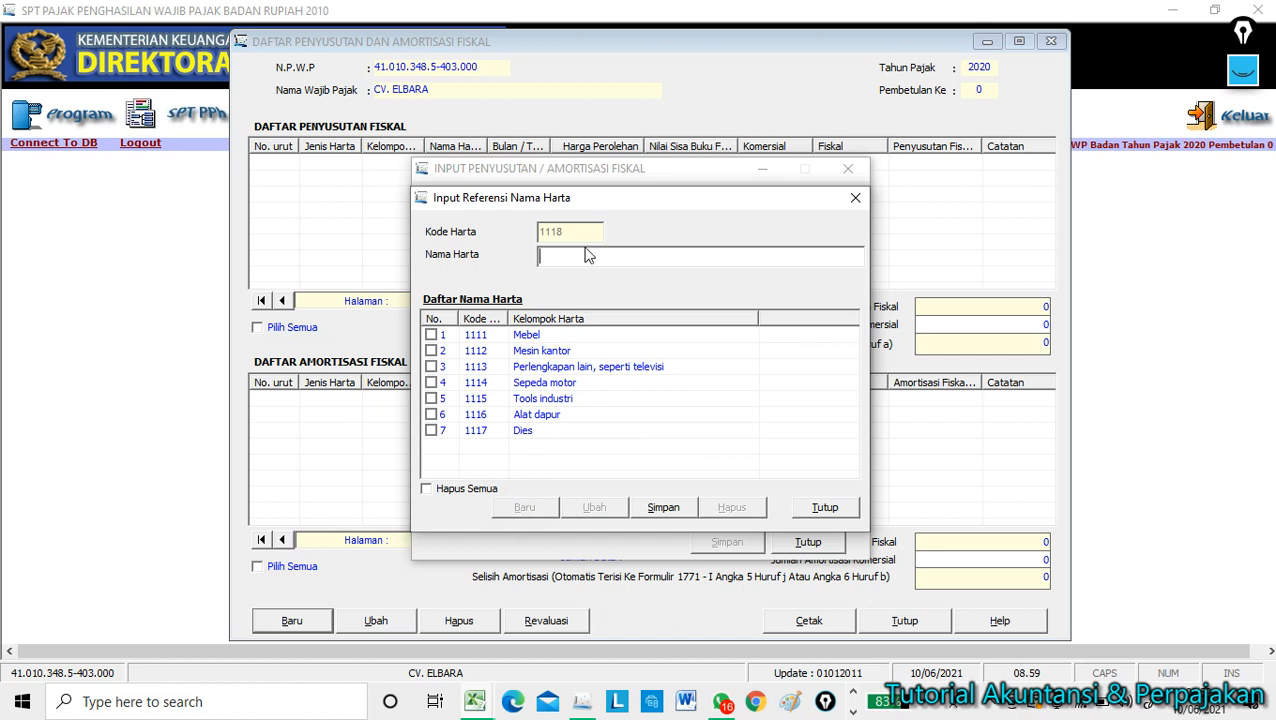
{"action": "type", "text": "LAPTOP ASUS 123"}
{"action": "left_click", "coordinate": [684, 508]}
{"action": "left_click", "coordinate": [431, 446]}
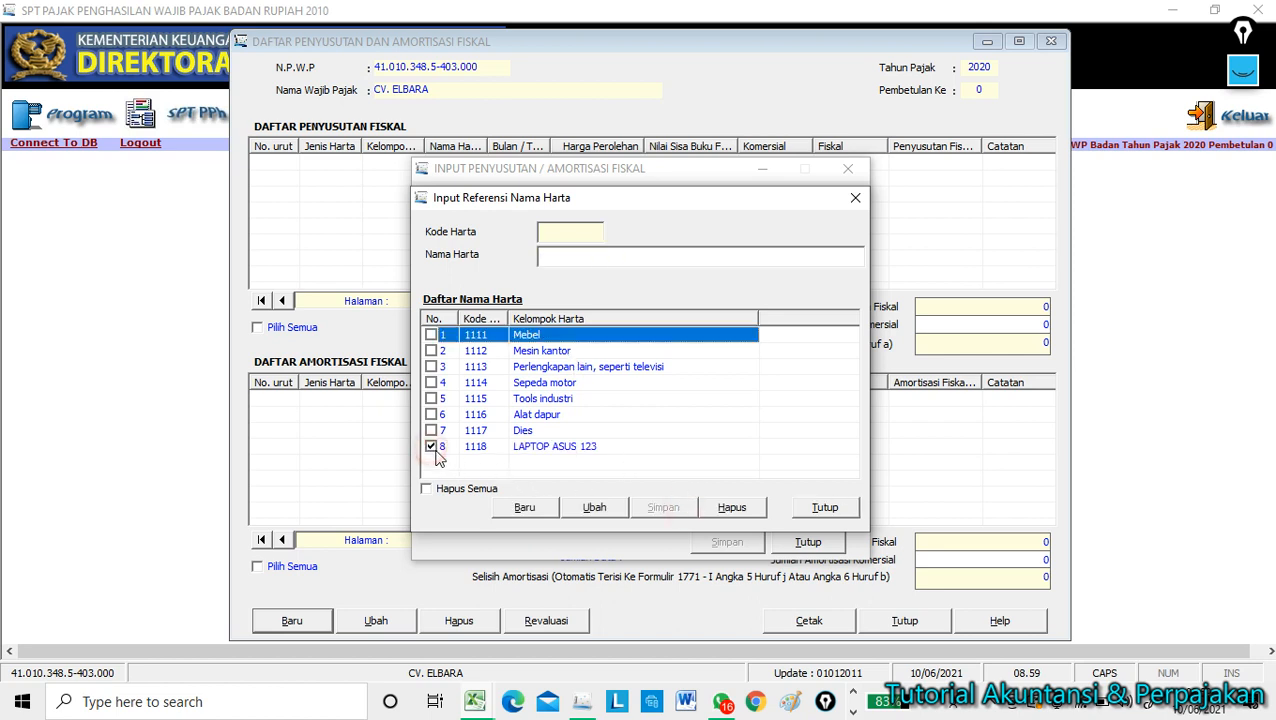
{"action": "left_click", "coordinate": [803, 510]}
{"action": "left_click", "coordinate": [816, 274]}
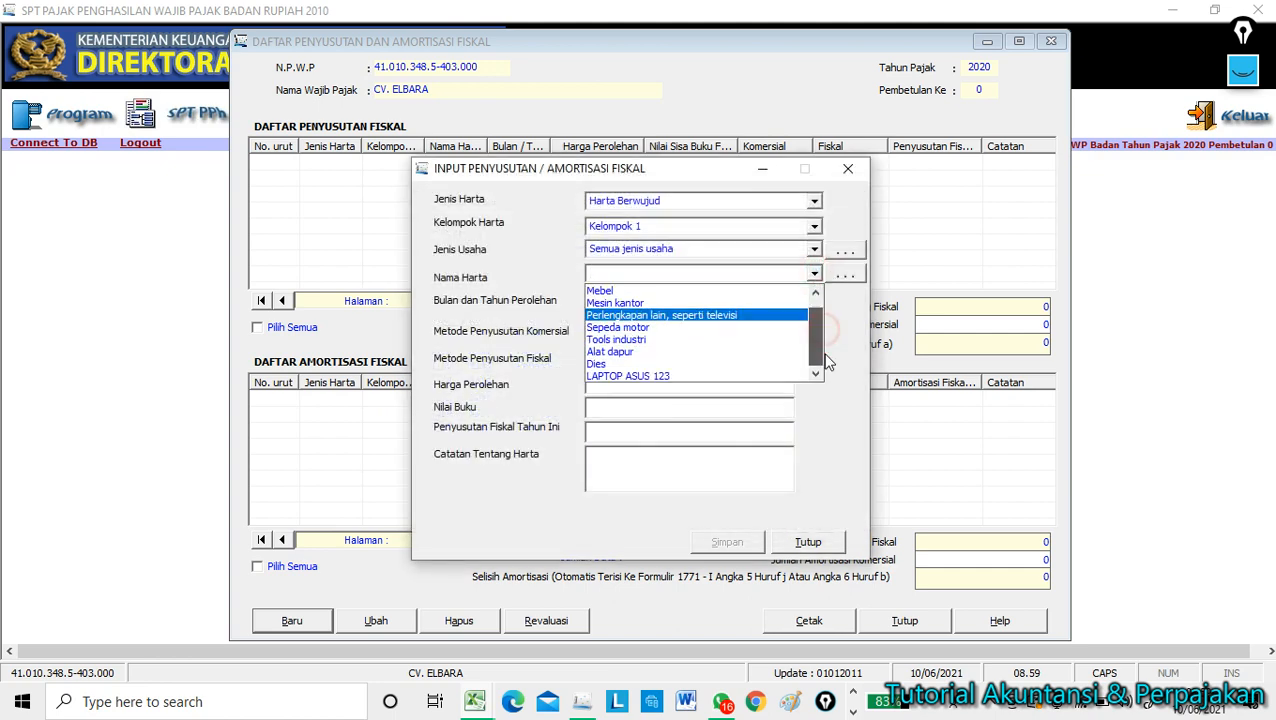
Select LAPTOP ASUS 123 and set both commercial and fiscal depreciation methods to Garis Lurus.
{"action": "left_click", "coordinate": [651, 375]}
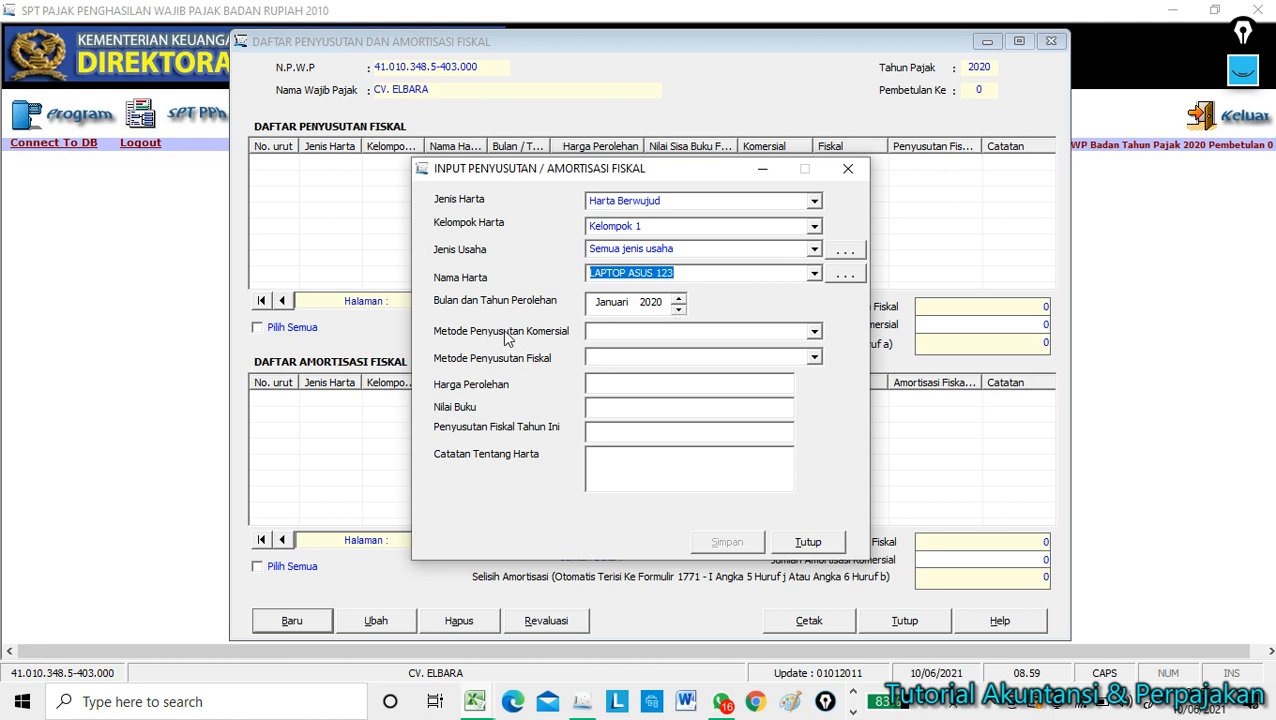
{"action": "left_click", "coordinate": [815, 334]}
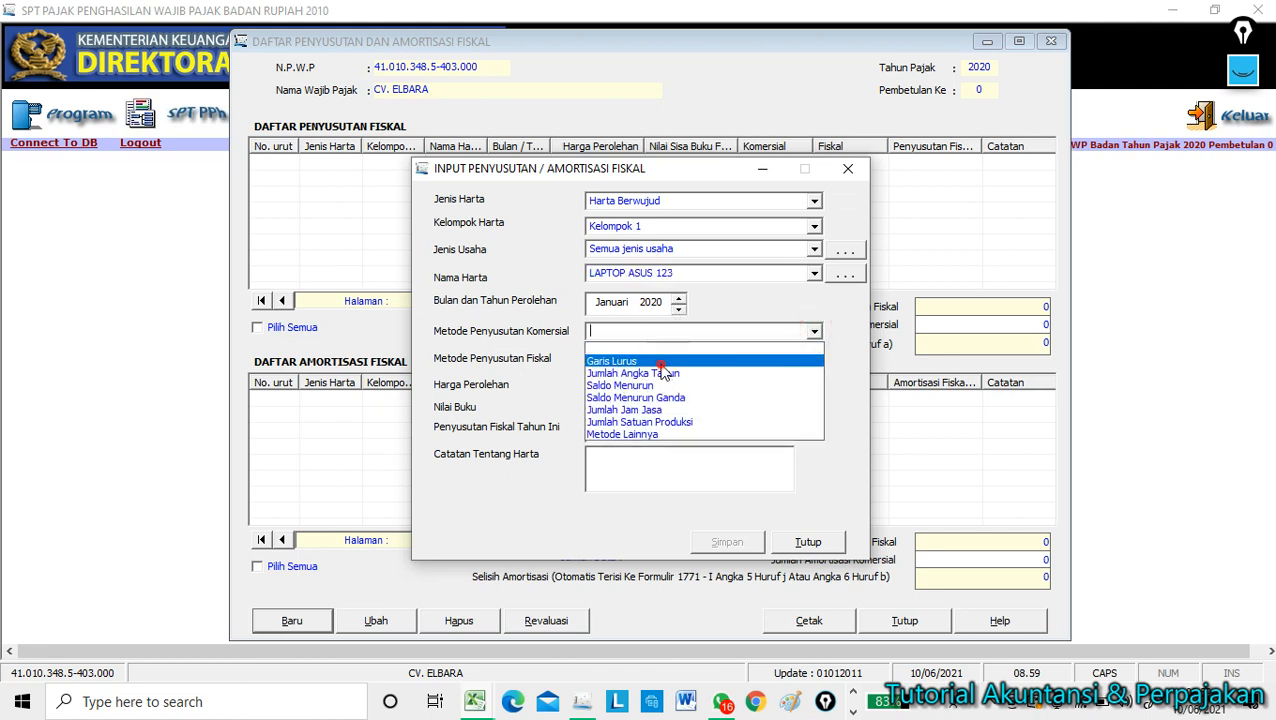
{"action": "left_click", "coordinate": [781, 352]}
{"action": "left_click", "coordinate": [814, 358]}
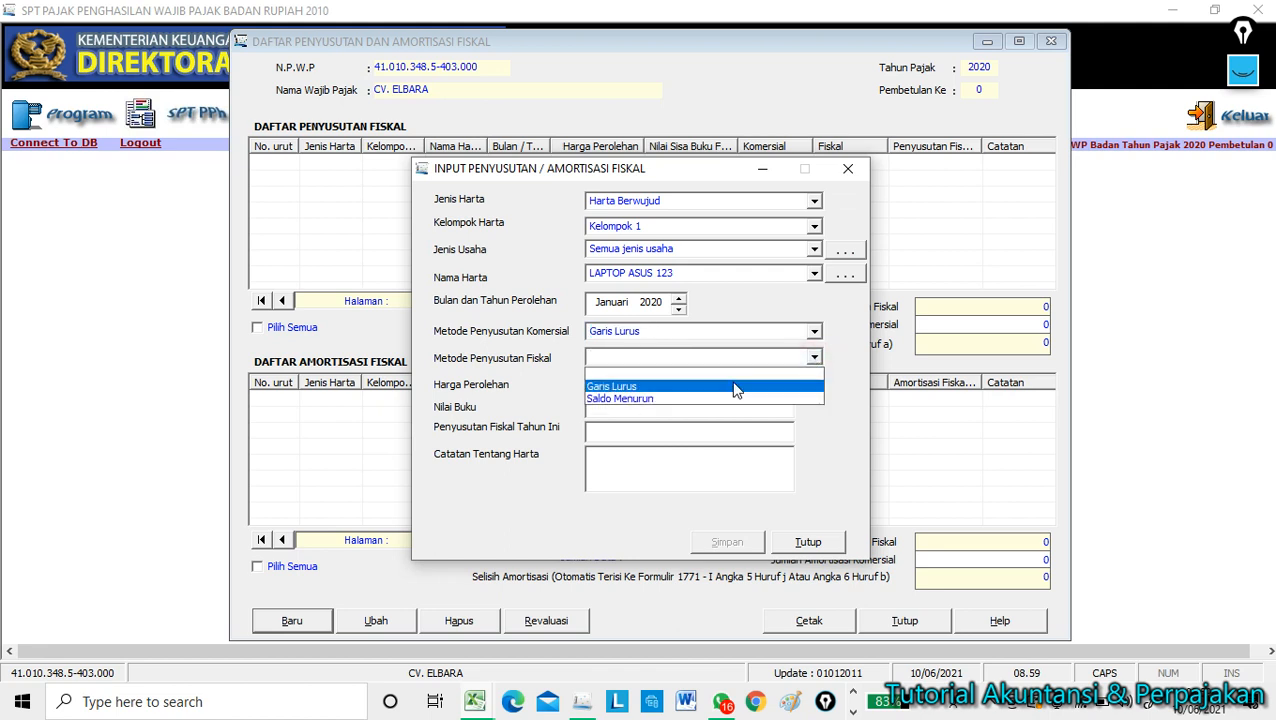
{"action": "left_click", "coordinate": [722, 385]}
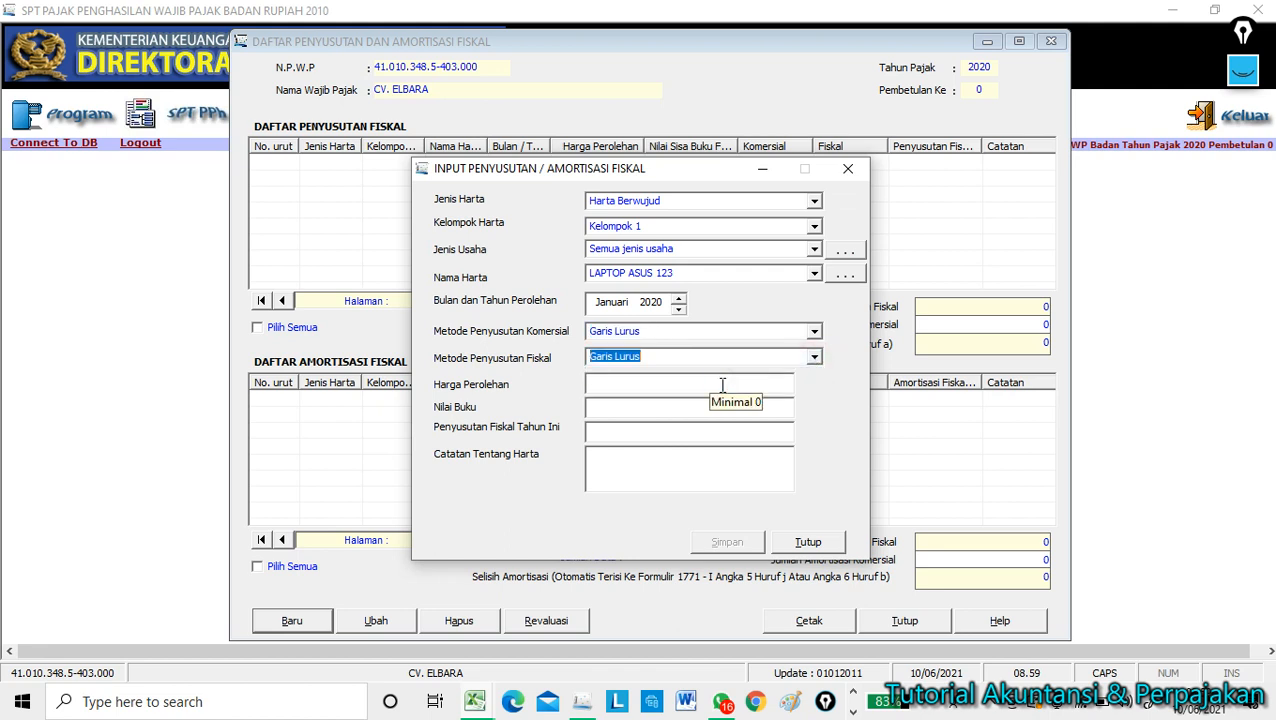
Enter cost 8.000.000, override fiscal depreciation to 1.833.333, add a note, and save the entry.
{"action": "left_click", "coordinate": [728, 381]}
{"action": "type", "text": "8.00"}
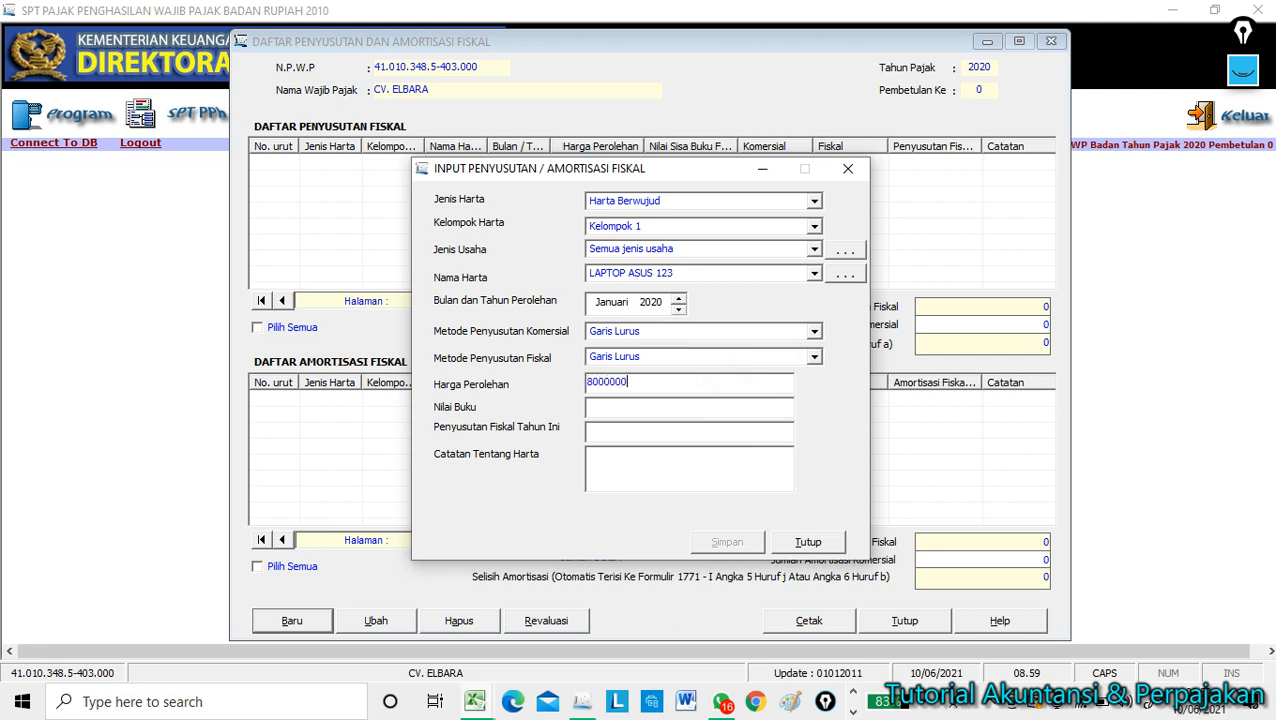
{"action": "type", "text": "0.000"}
{"action": "key", "text": "Tab"}
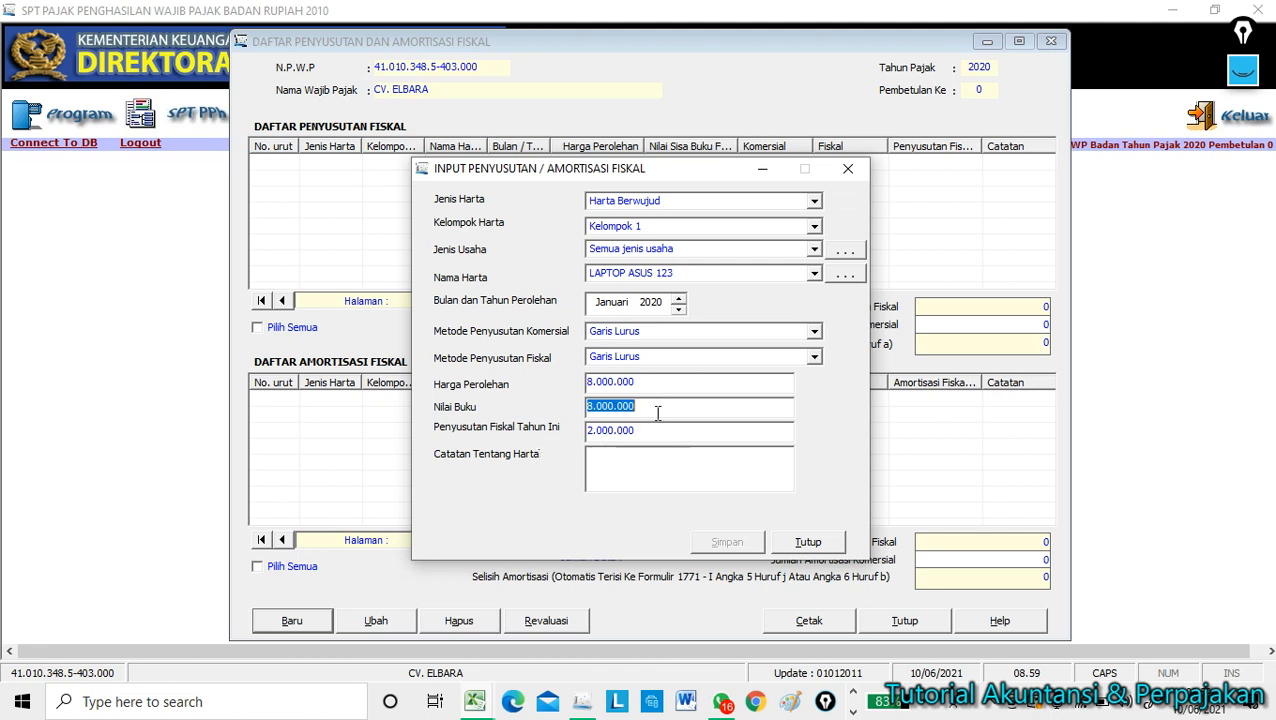
{"action": "left_click_drag", "start_coordinate": [652, 436], "coordinate": [571, 434]}
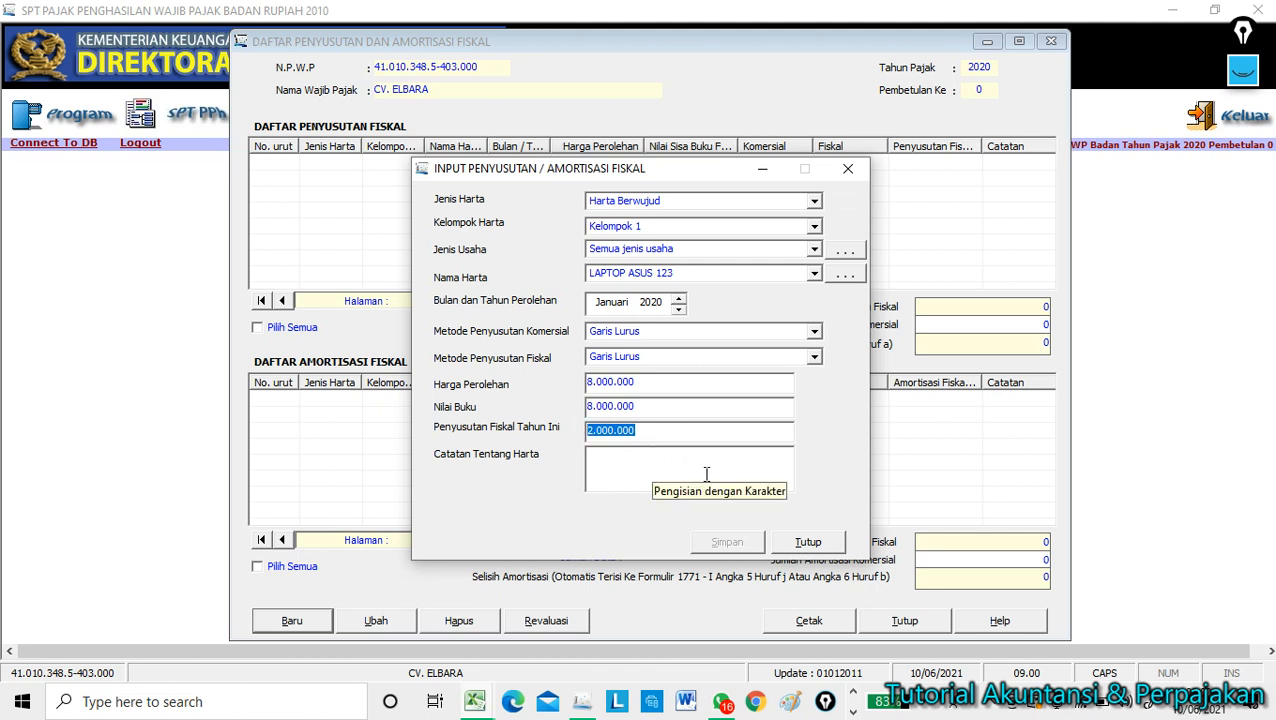
{"action": "type", "text": "1833333"}
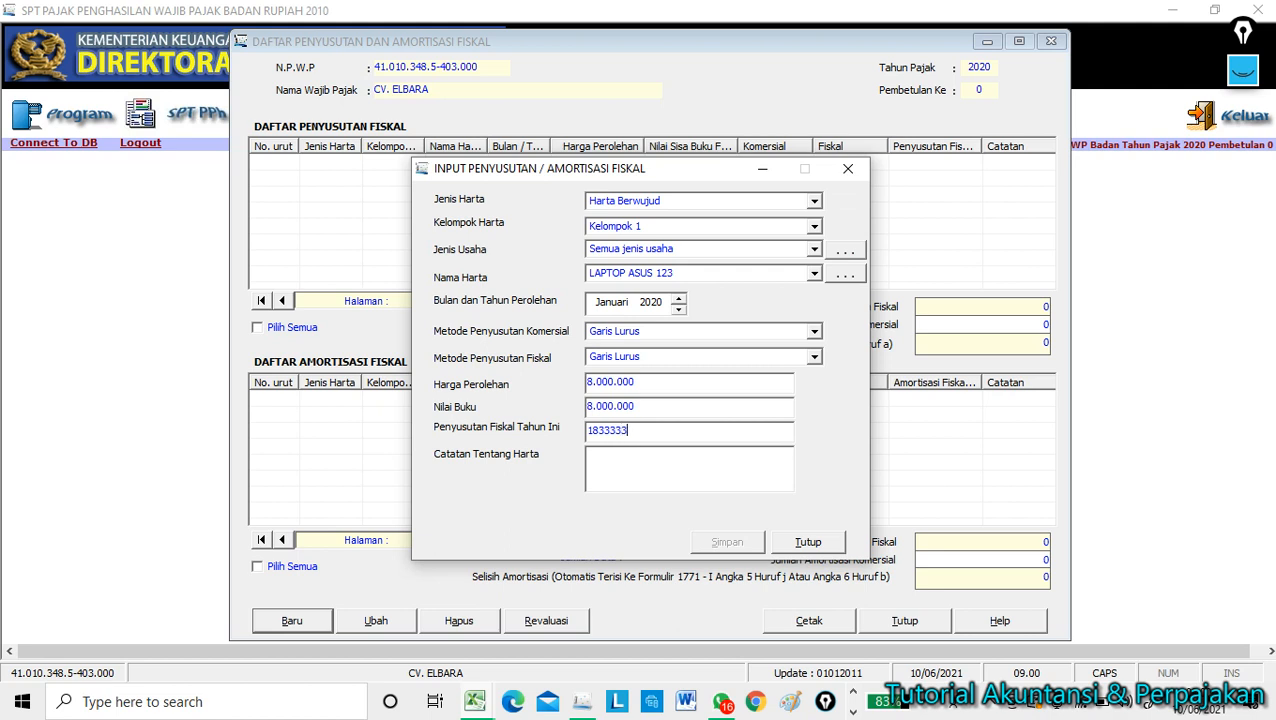
{"action": "key", "text": "Tab"}
{"action": "type", "text": "LAP"}
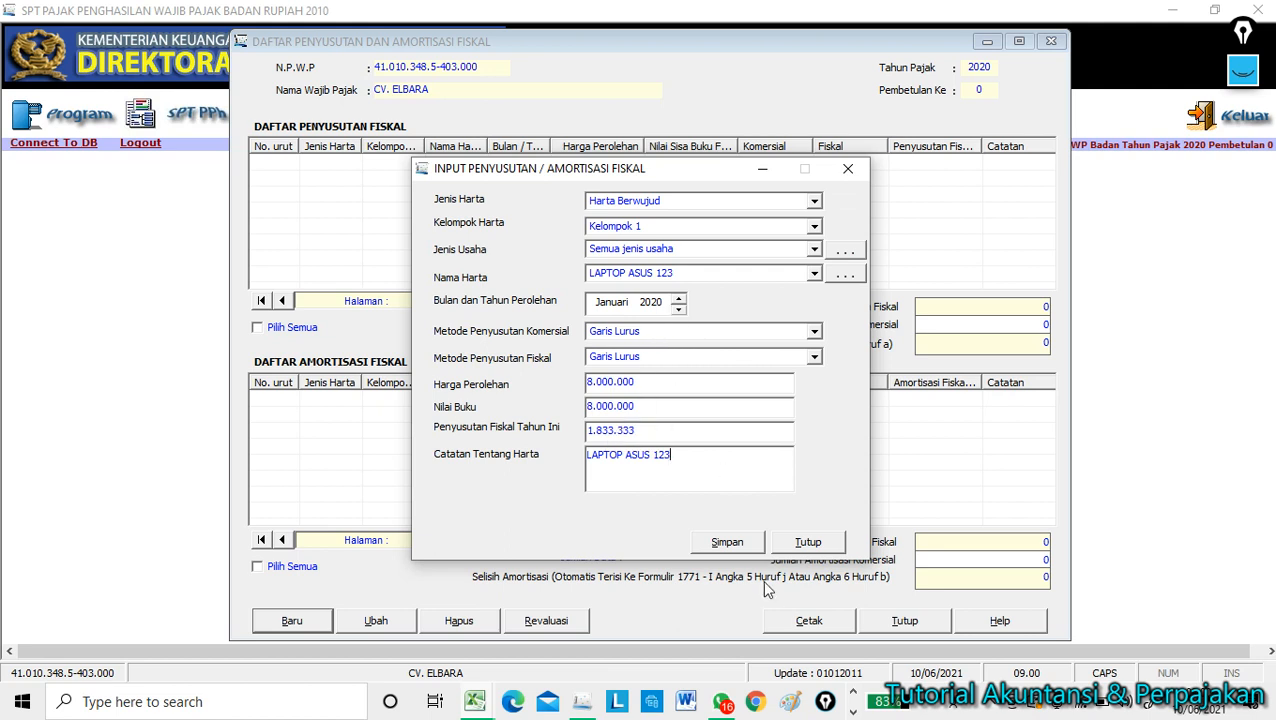
{"action": "left_click", "coordinate": [727, 545]}
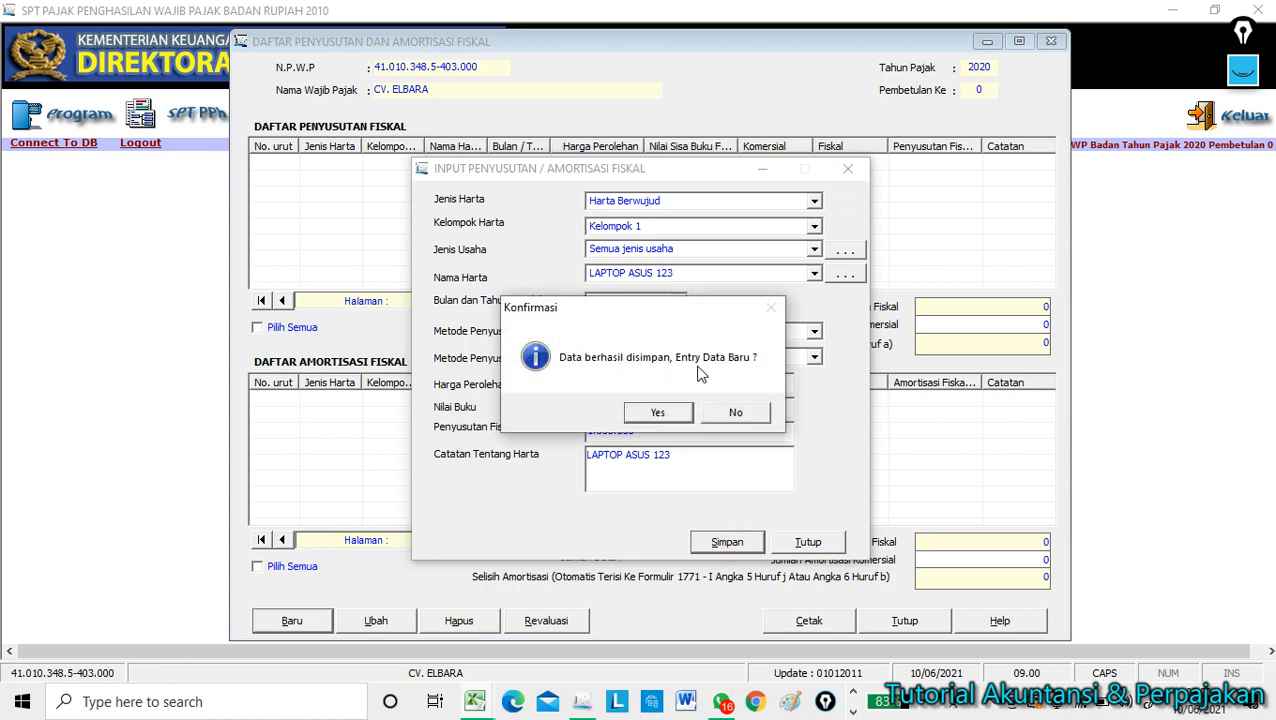
Decline another entry, enter 1.833.333 as Jumlah Penyusutan Komersial, and close the depreciation list.
{"action": "left_click", "coordinate": [736, 413]}
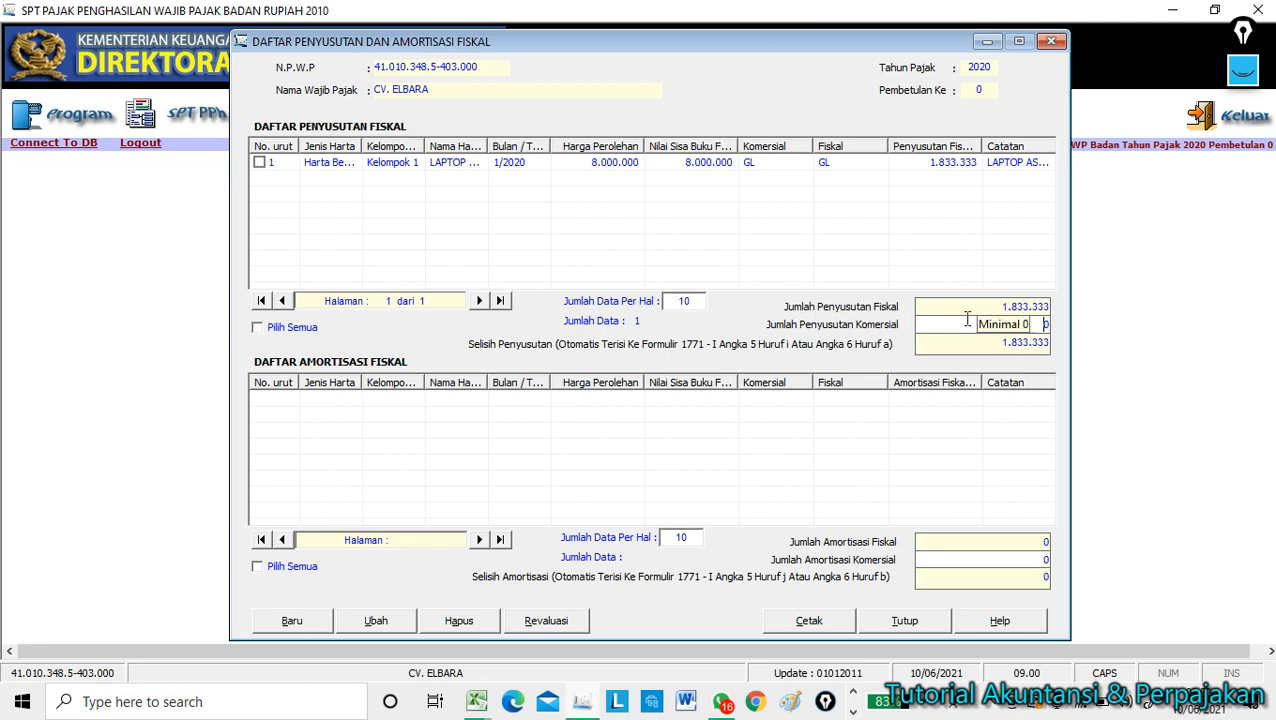
{"action": "left_click", "coordinate": [1024, 325]}
{"action": "double_click", "coordinate": [1047, 324]}
{"action": "type", "text": "1.833.333"}
{"action": "key", "text": "Tab"}
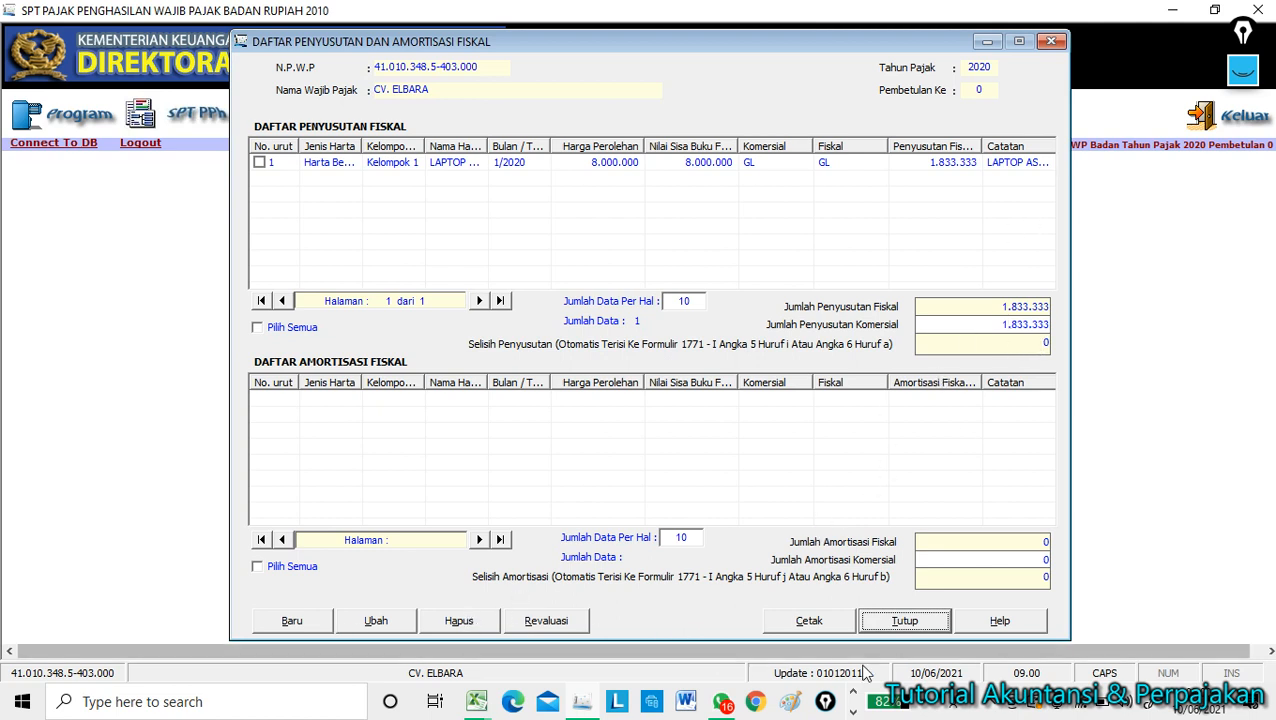
{"action": "left_click", "coordinate": [877, 622]}
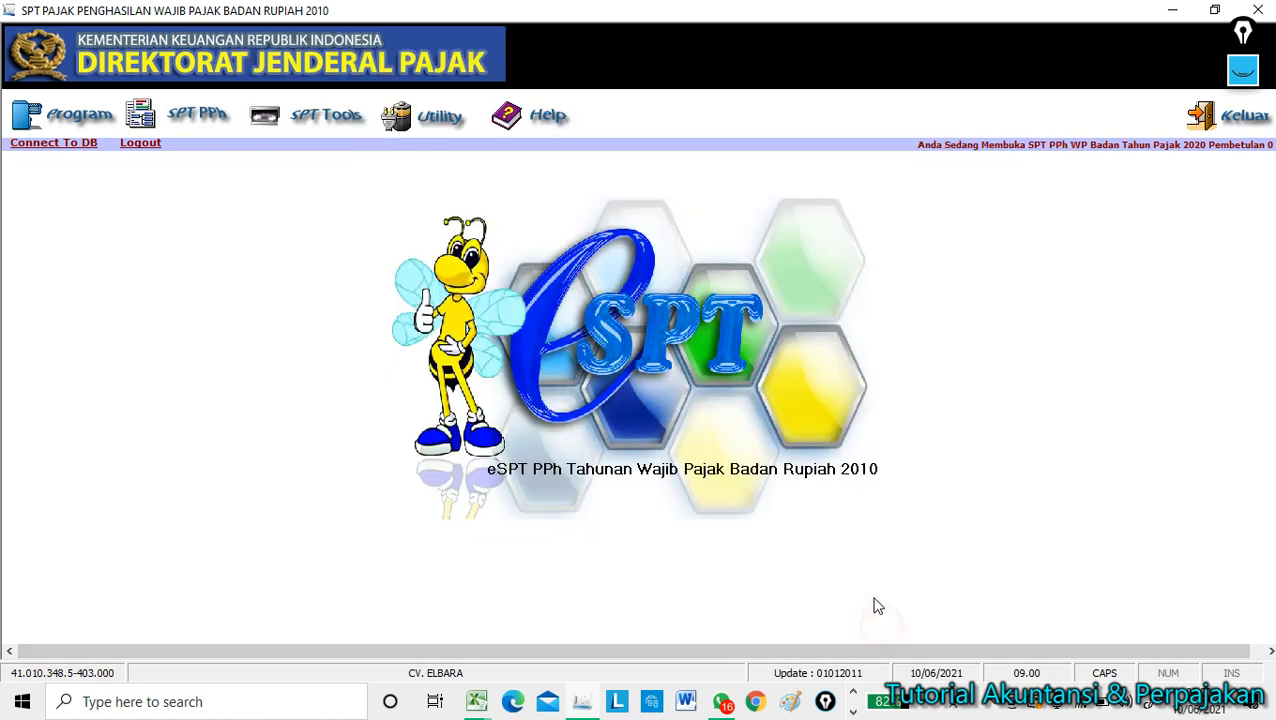
Open the Transkrip Kutipan Elemen Laporan Keuangan form and dock e-SPT to the left half.
{"action": "left_click", "coordinate": [186, 116]}
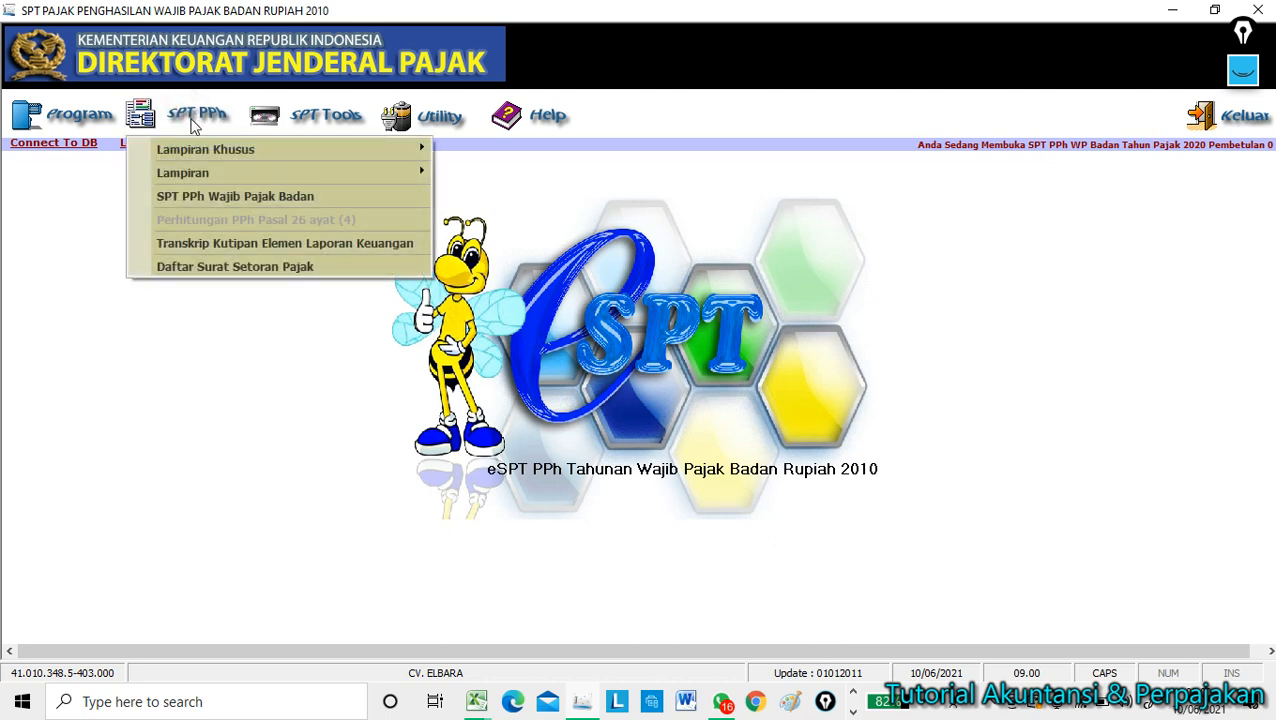
{"action": "left_click", "coordinate": [230, 372]}
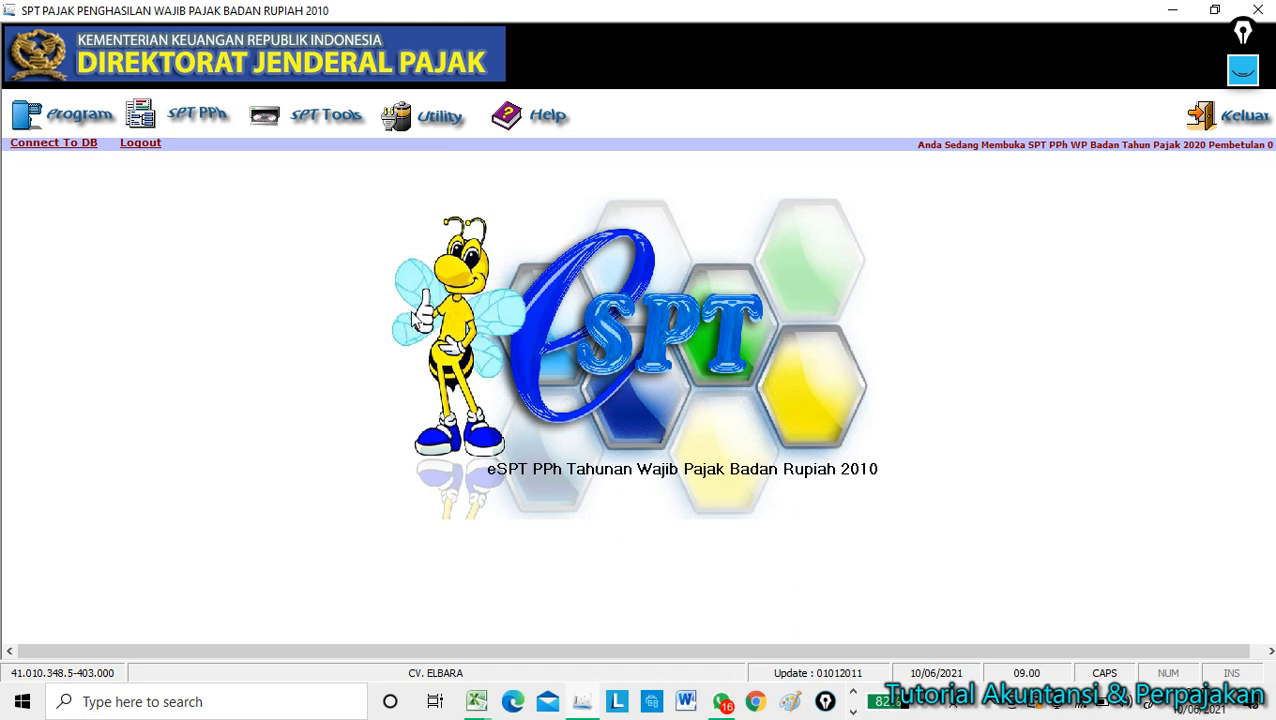
{"action": "left_click", "coordinate": [200, 120]}
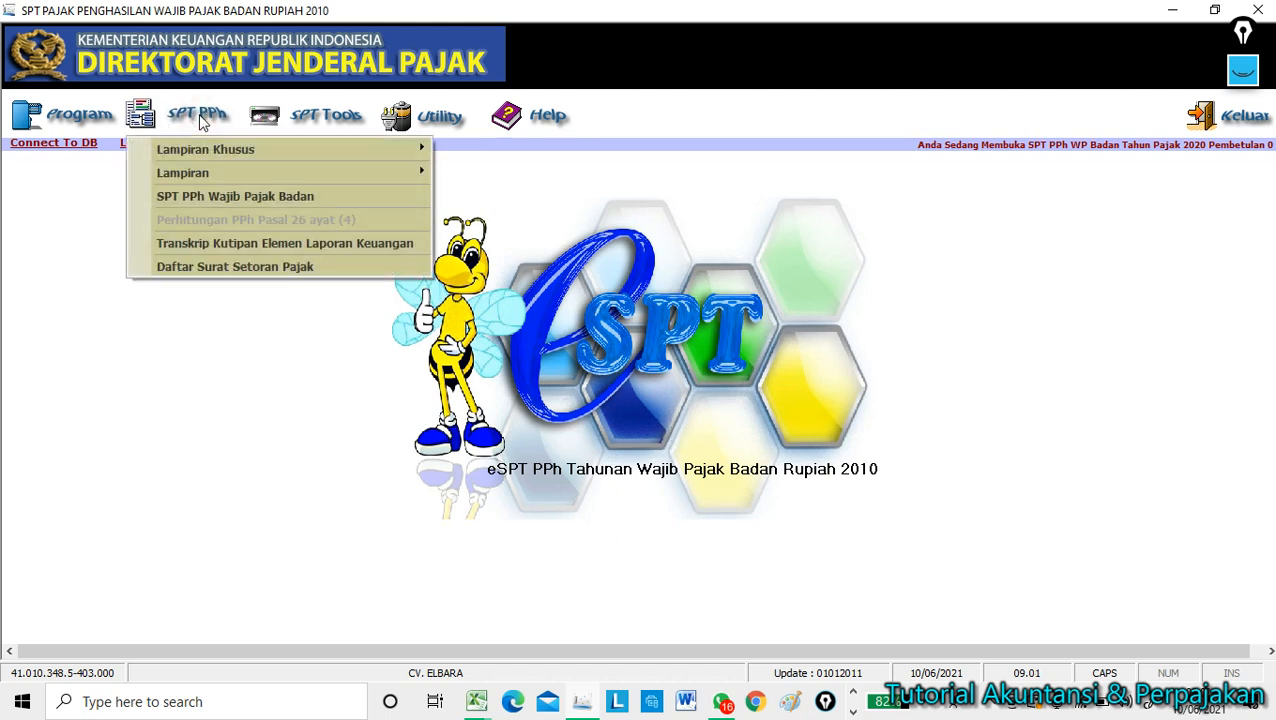
{"action": "left_click", "coordinate": [243, 245]}
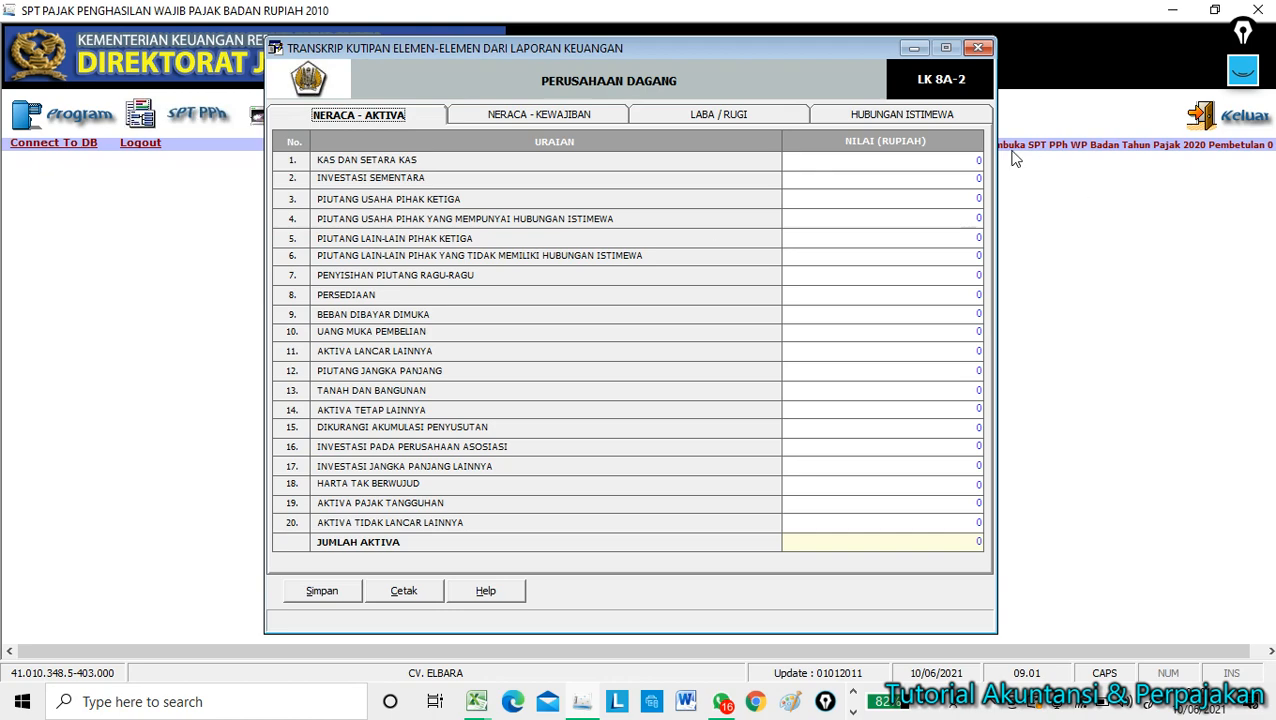
{"action": "left_click_drag", "start_coordinate": [767, 52], "coordinate": [557, 62]}
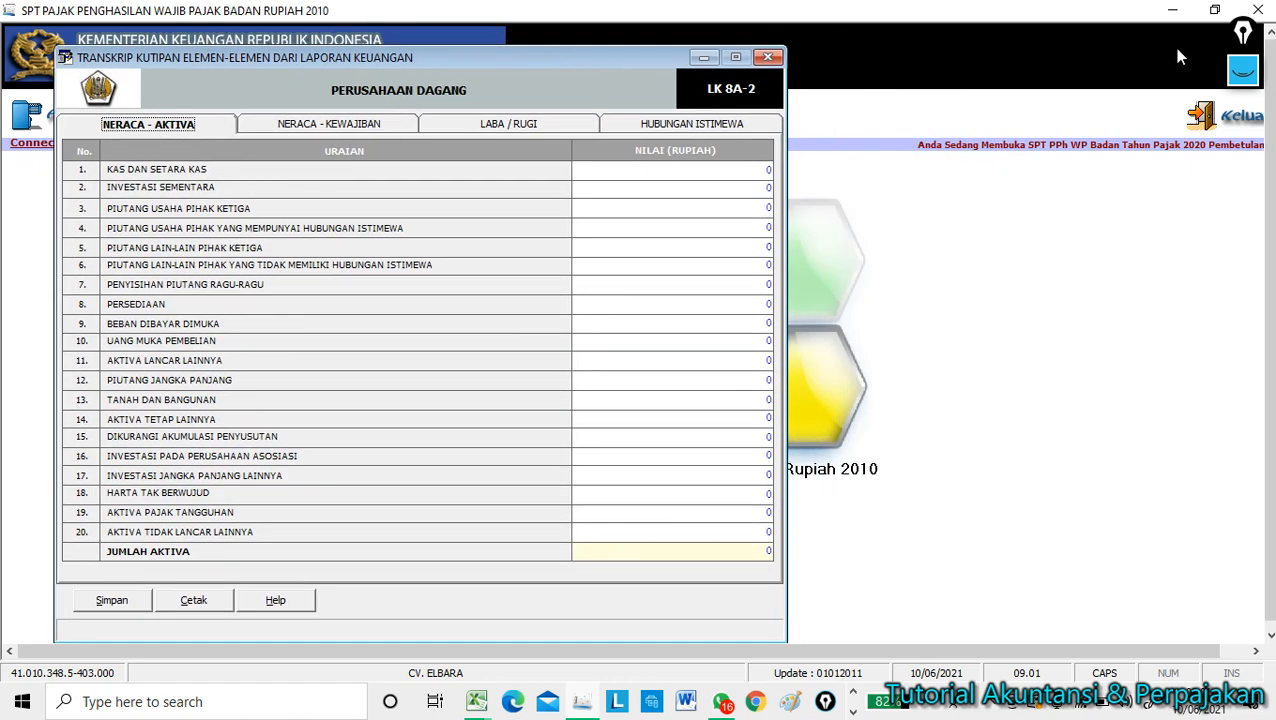
{"action": "left_click", "coordinate": [1214, 12]}
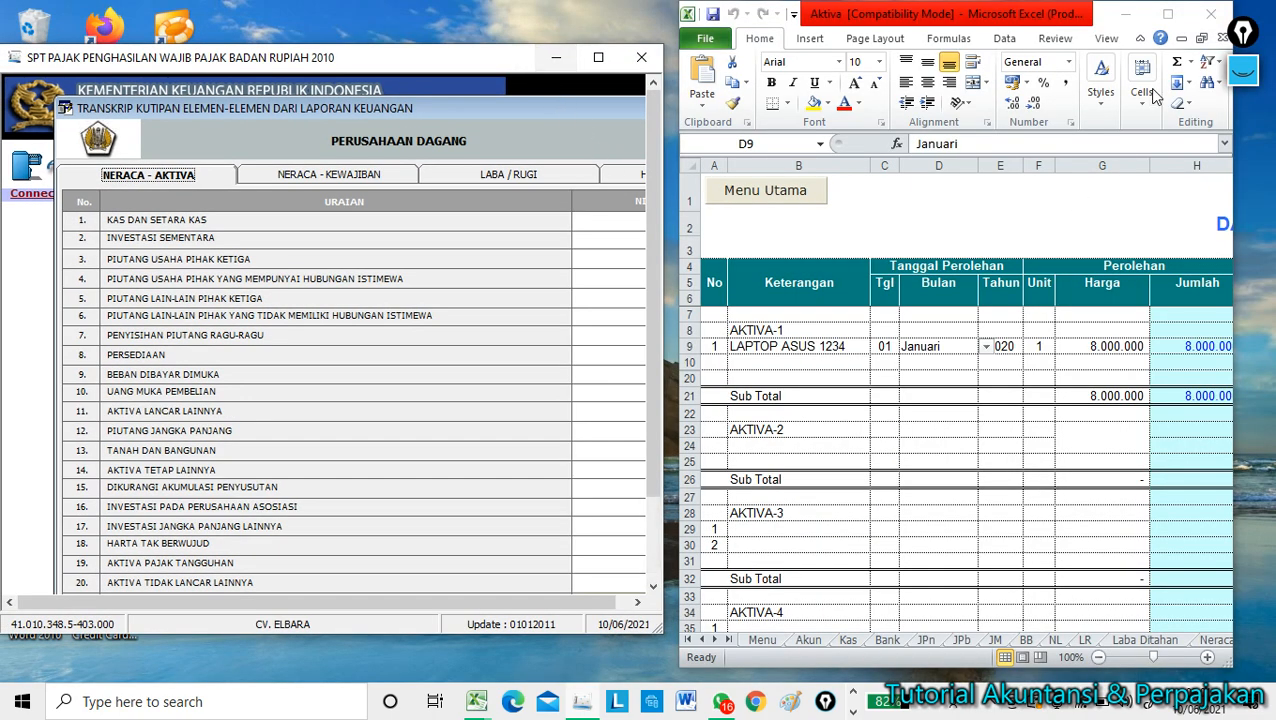
Bring up the LAPORAN LABA NERACA workbook on its NERACA 2020 sheet, scrolled to the top.
{"action": "left_click", "coordinate": [1128, 17]}
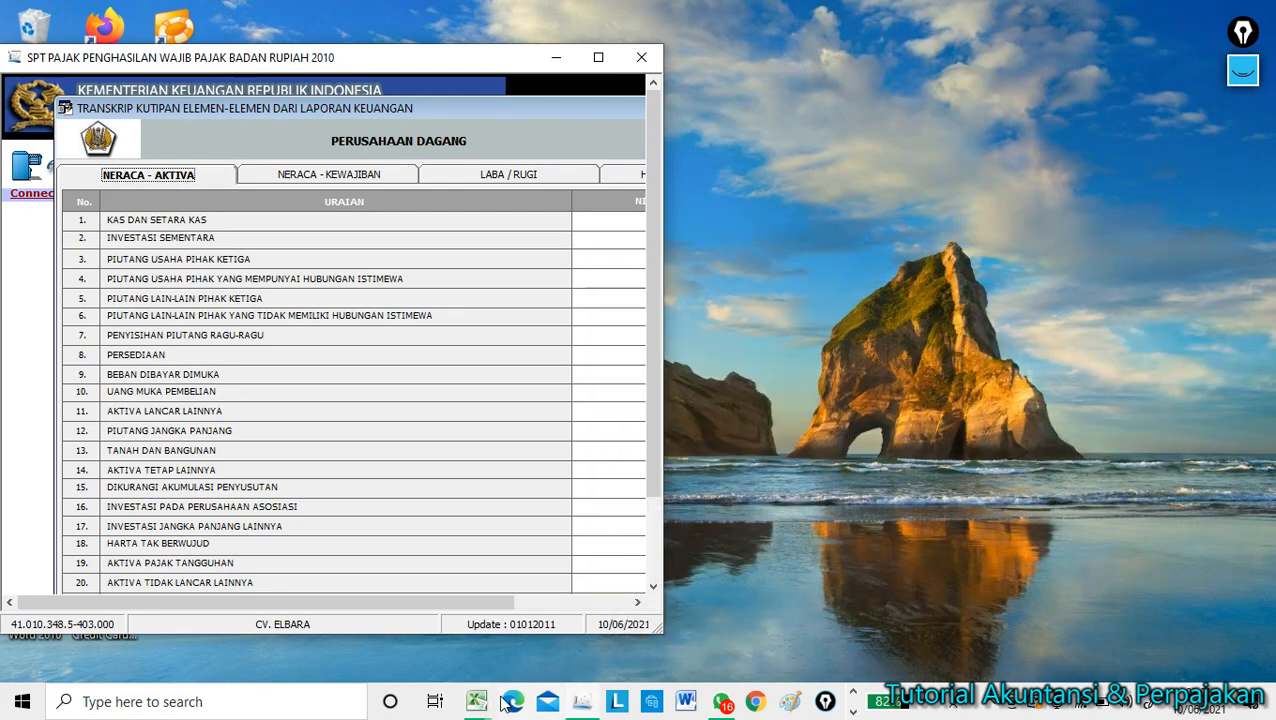
{"action": "mouse_move", "coordinate": [475, 705]}
{"action": "left_click", "coordinate": [439, 650]}
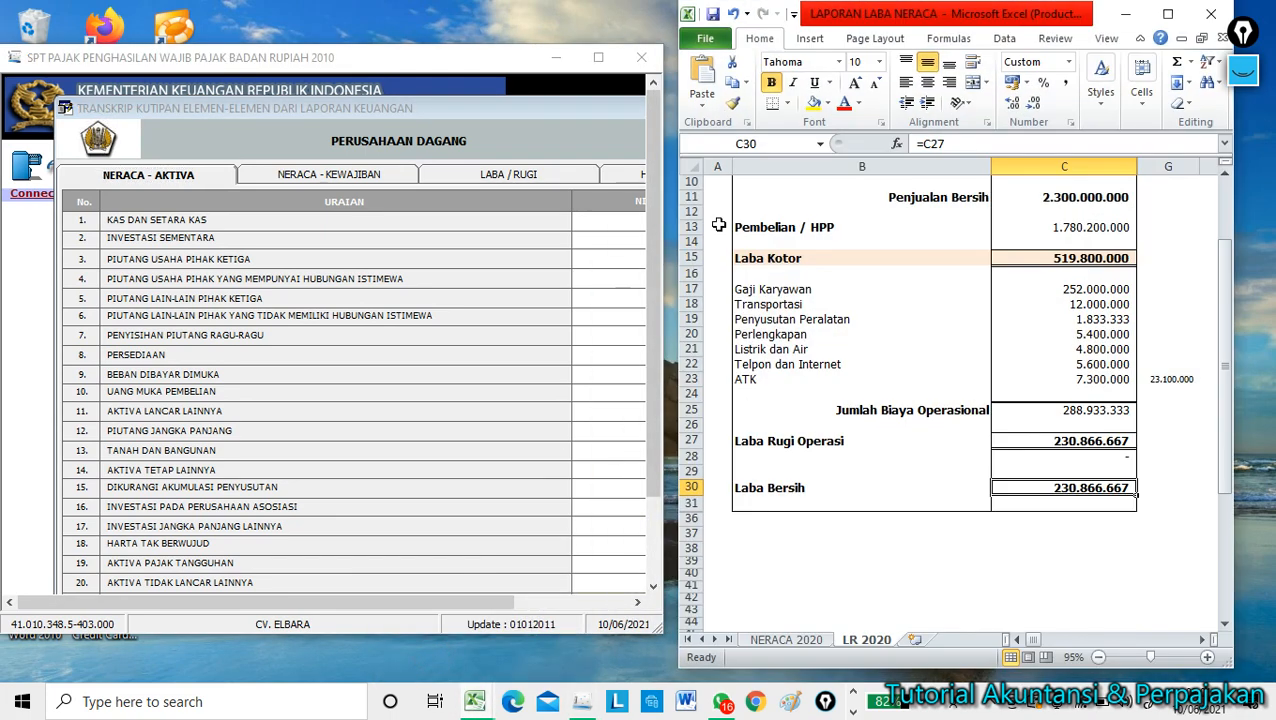
{"action": "left_click", "coordinate": [803, 641]}
{"action": "scroll", "coordinate": [864, 368], "scroll_direction": "up", "scroll_amount": 2}
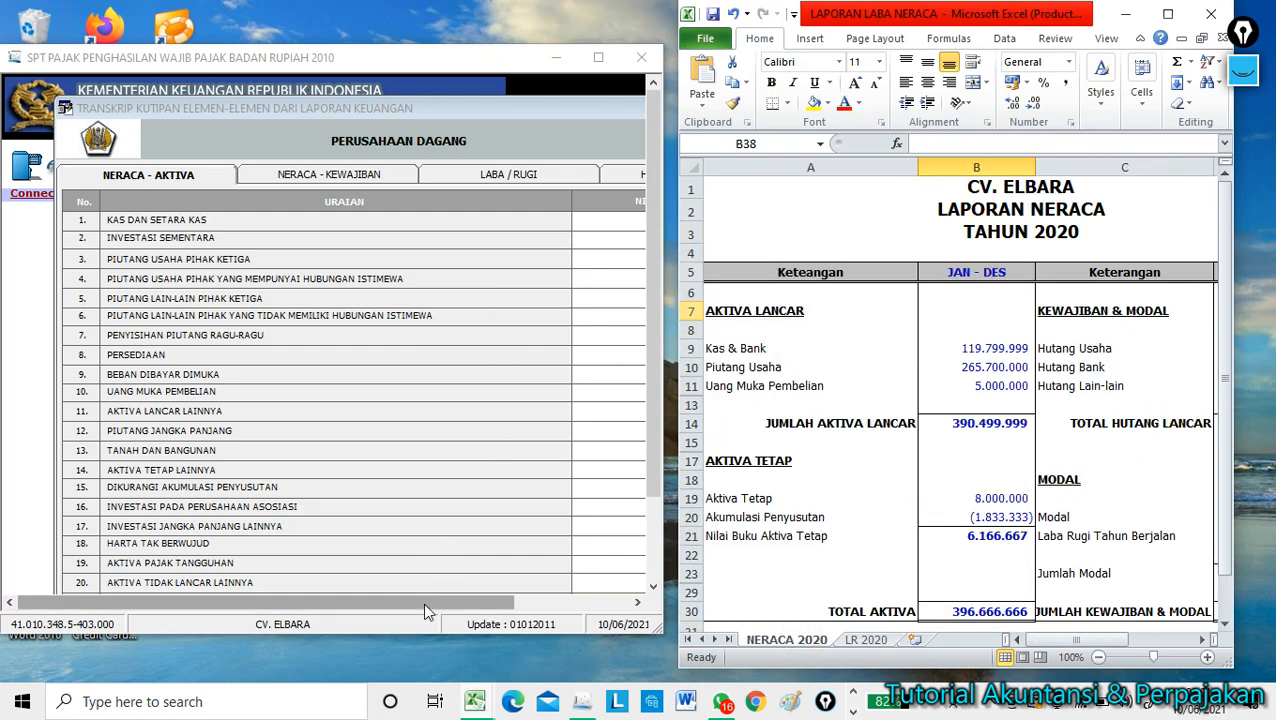
Rearrange the e-SPT window so the transcript's value column shows, selecting the KAS DAN SETARA KAS value.
{"action": "left_click_drag", "start_coordinate": [425, 602], "coordinate": [468, 606]}
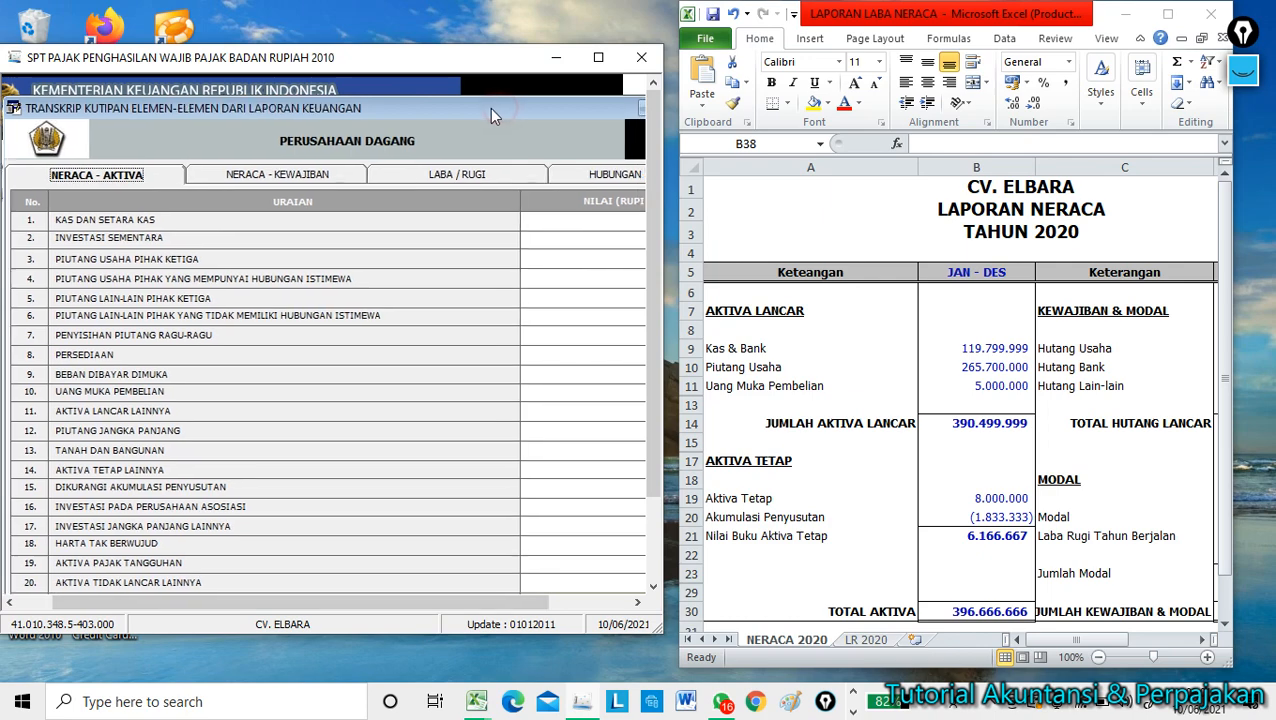
{"action": "left_click_drag", "start_coordinate": [443, 110], "coordinate": [343, 135]}
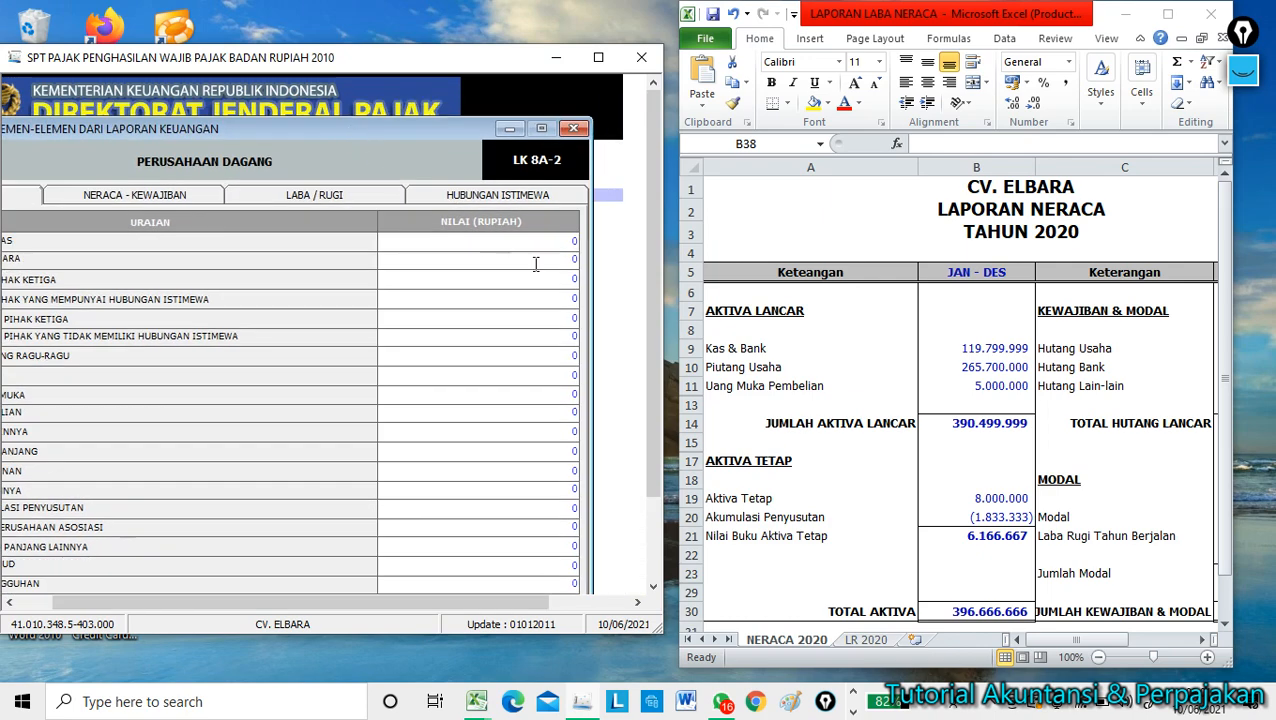
{"action": "left_click_drag", "start_coordinate": [661, 270], "coordinate": [704, 275]}
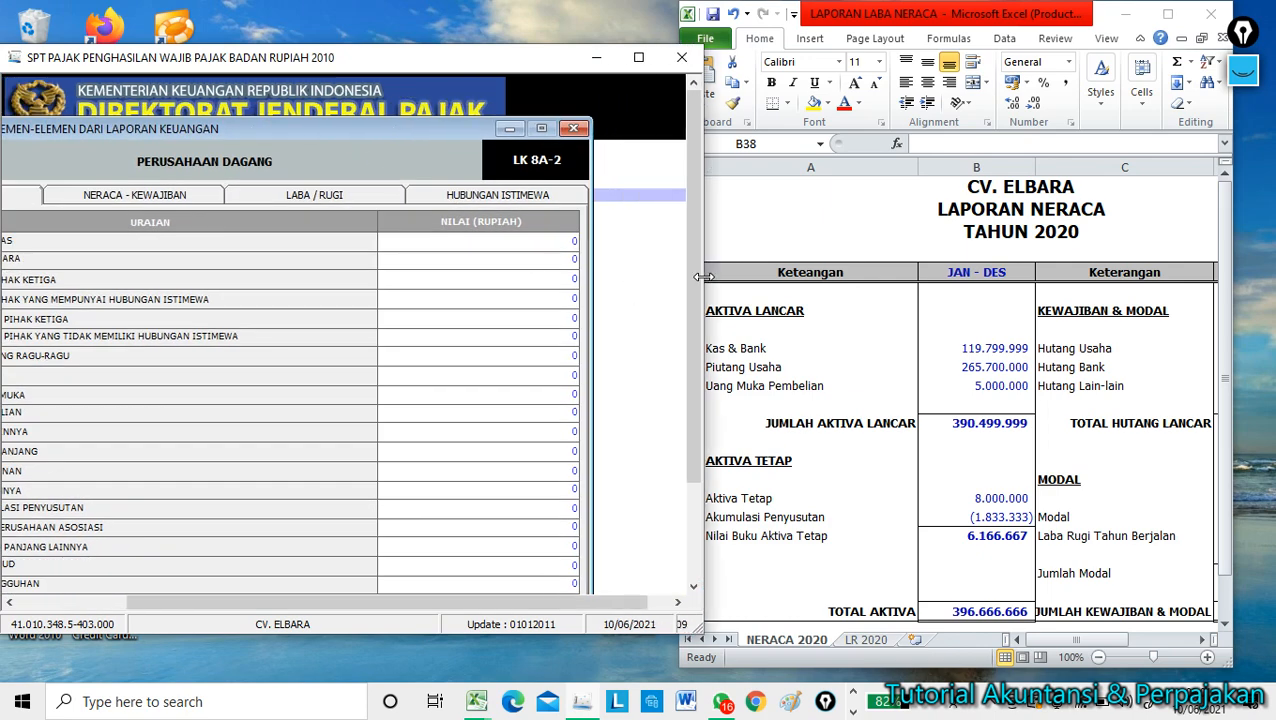
{"action": "left_click_drag", "start_coordinate": [437, 129], "coordinate": [492, 119]}
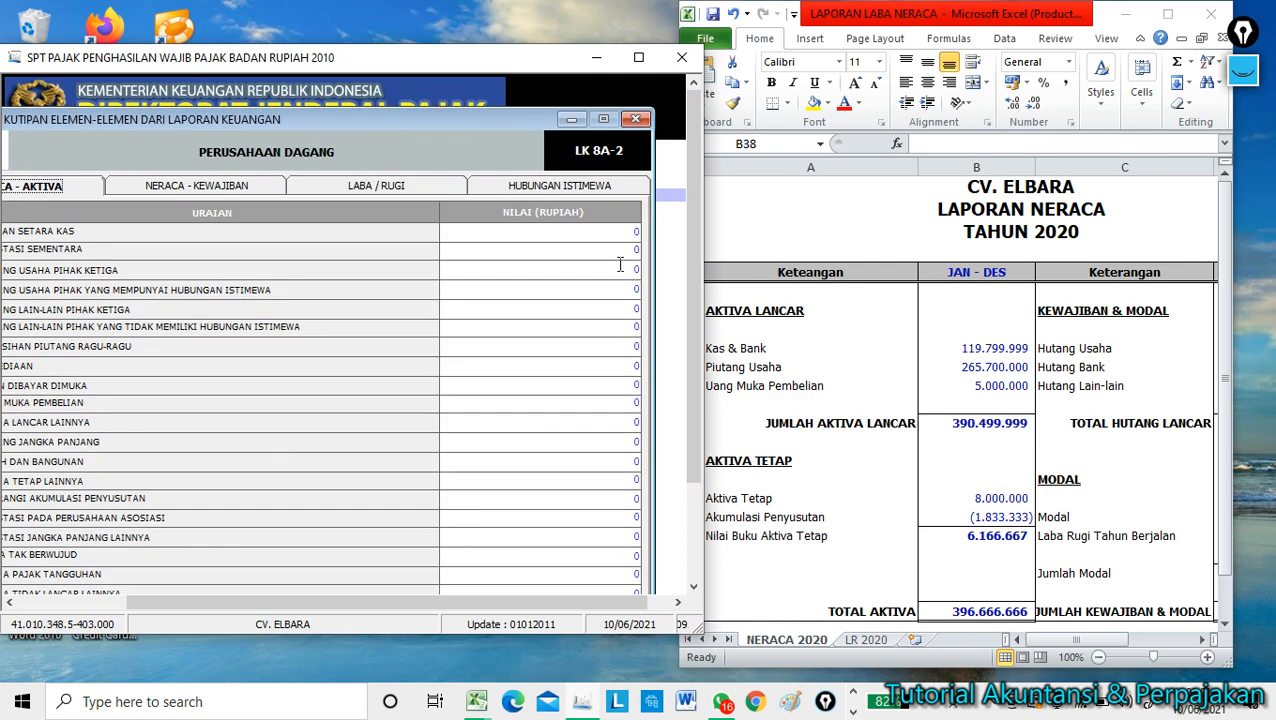
{"action": "left_click_drag", "start_coordinate": [452, 120], "coordinate": [491, 87]}
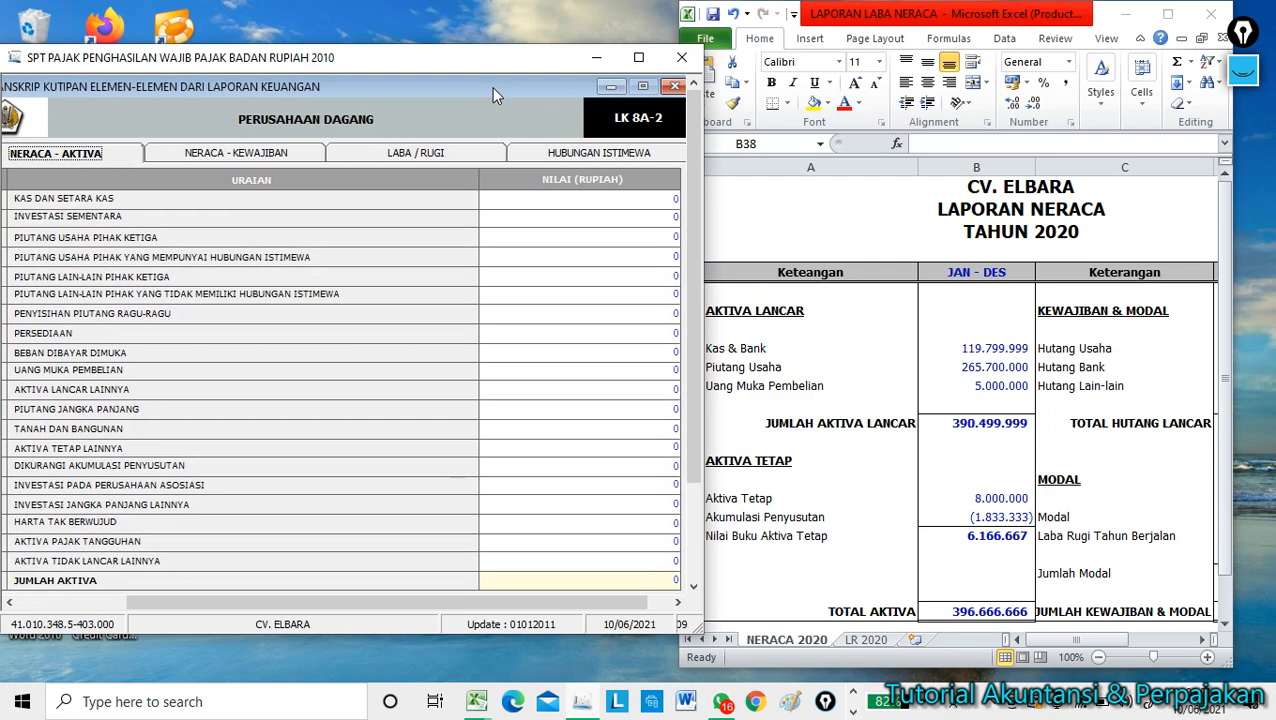
{"action": "left_click", "coordinate": [600, 198]}
{"action": "left_click_drag", "start_coordinate": [672, 197], "coordinate": [714, 199]}
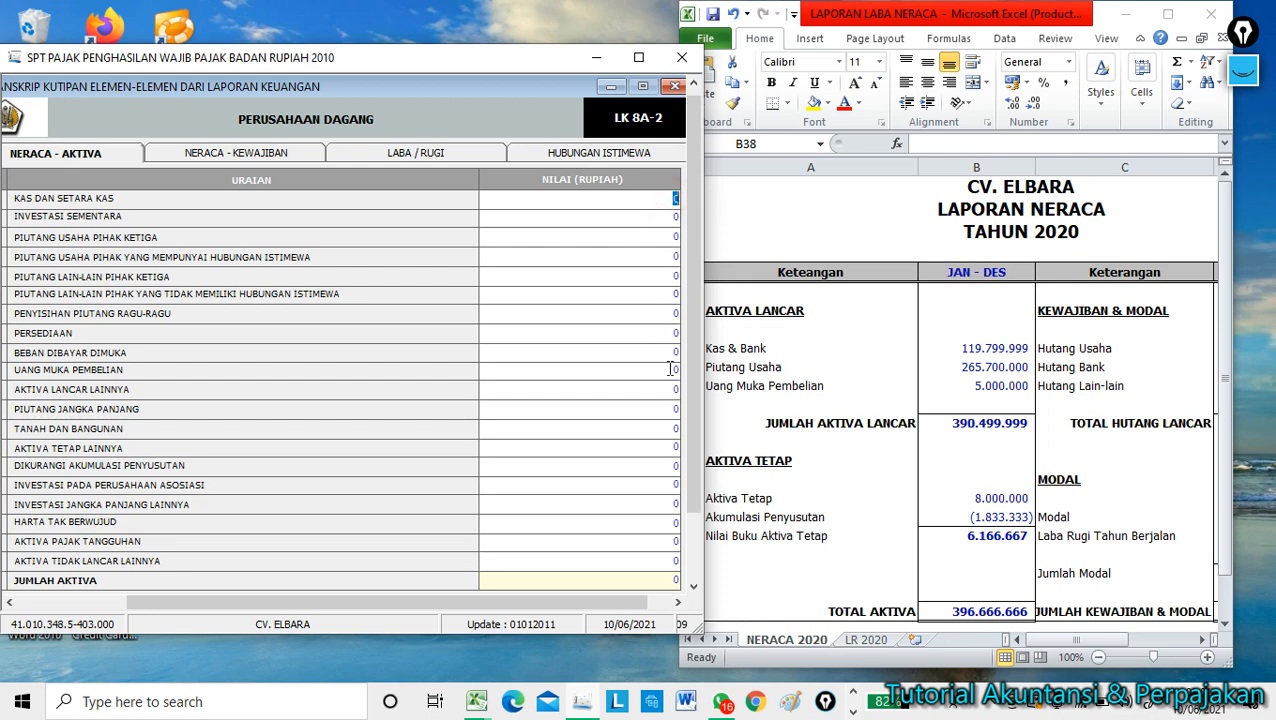
Enter KAS DAN SETARA KAS 119.799.999 and INVESTASI SEMENTARA 265.700.000 from the balance sheet.
{"action": "left_click", "coordinate": [970, 346]}
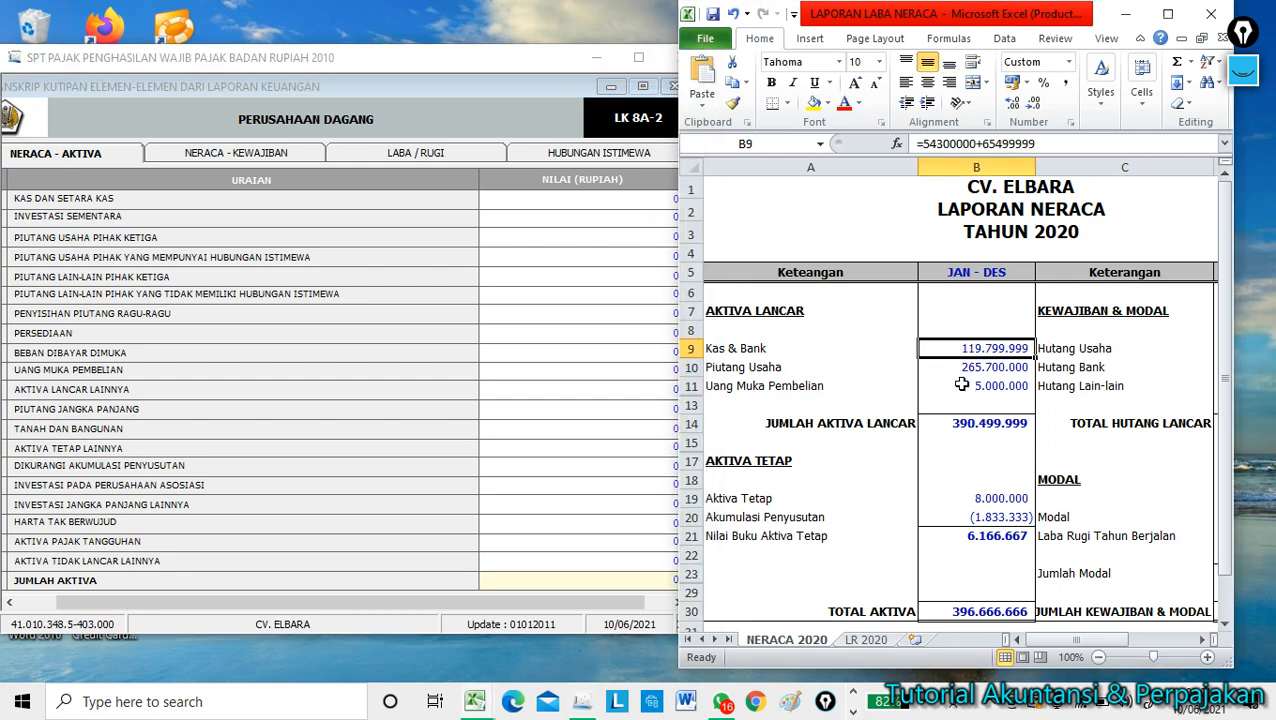
{"action": "left_click", "coordinate": [624, 199]}
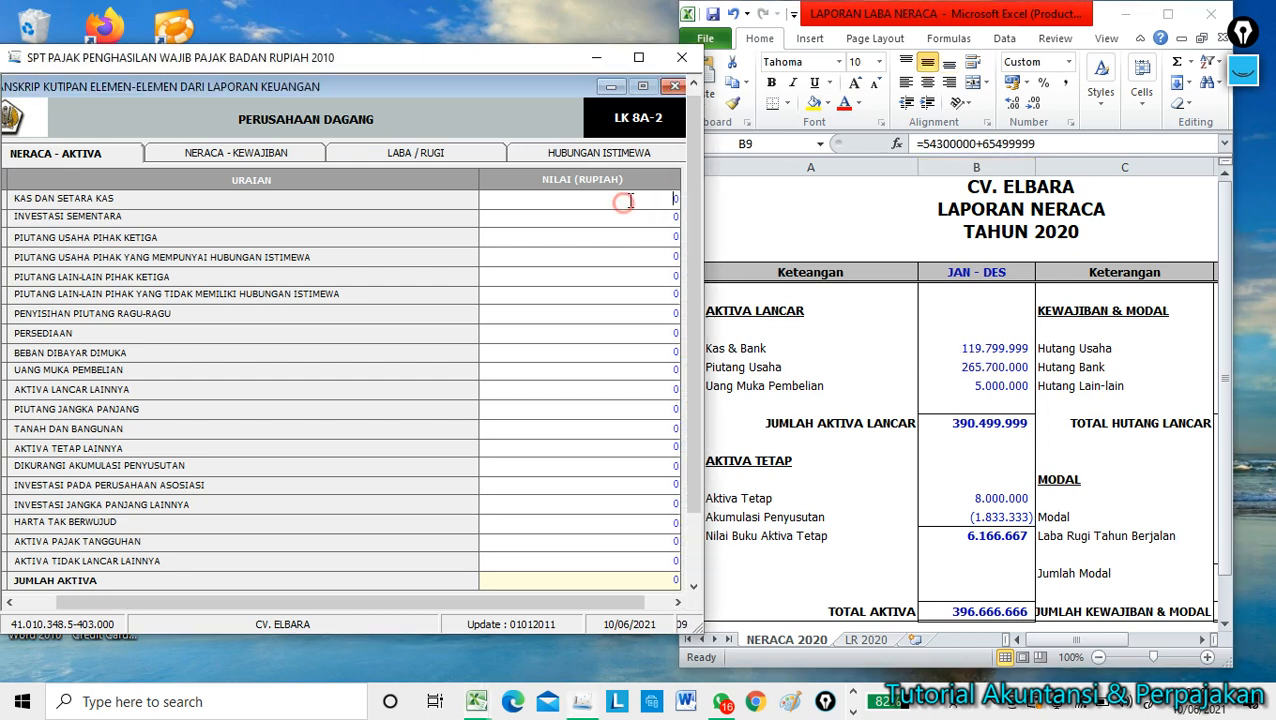
{"action": "type", "text": "1"}
{"action": "type", "text": "19.799.99"}
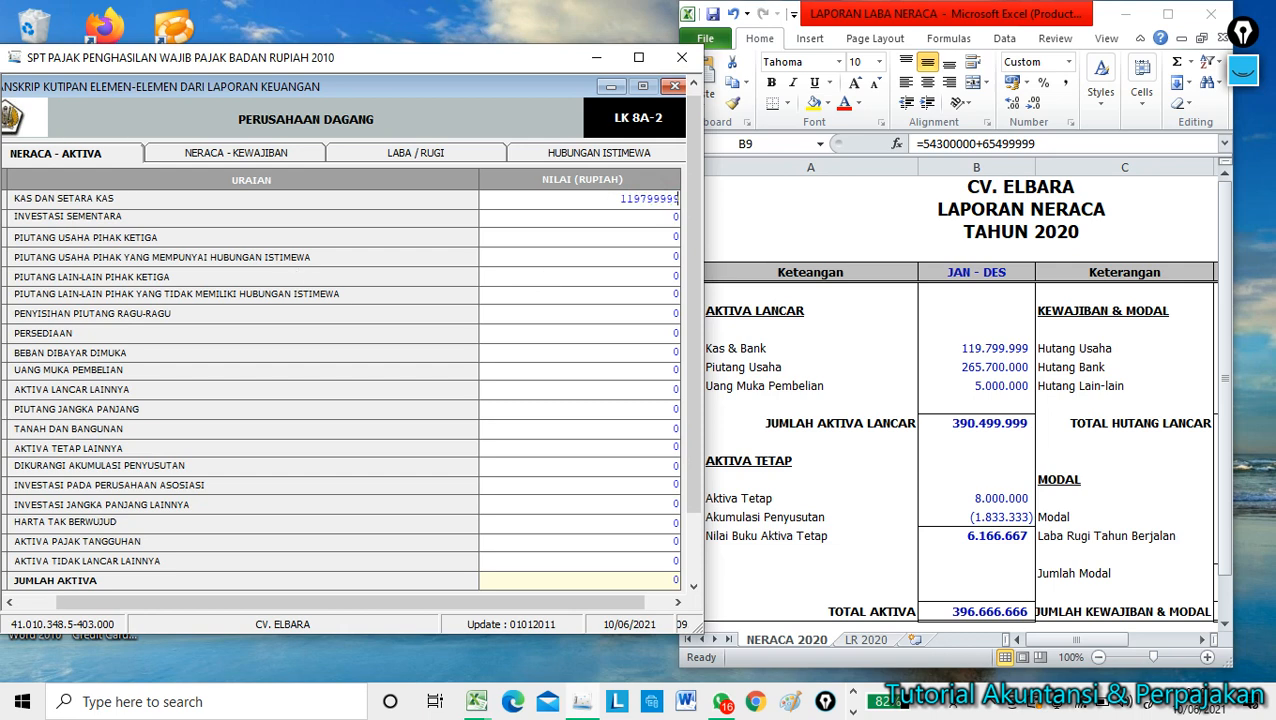
{"action": "type", "text": "9"}
{"action": "key", "text": "Return"}
{"action": "type", "text": "265"}
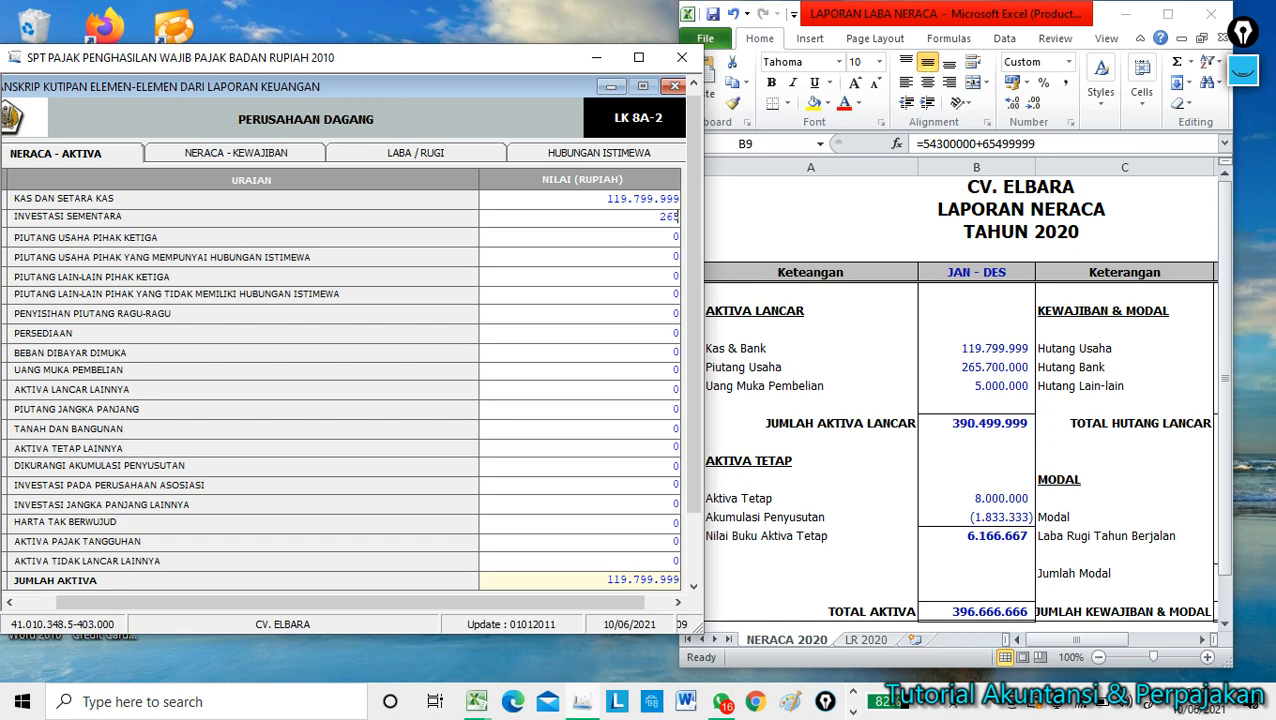
{"action": "type", "text": "700000"}
{"action": "key", "text": "Return"}
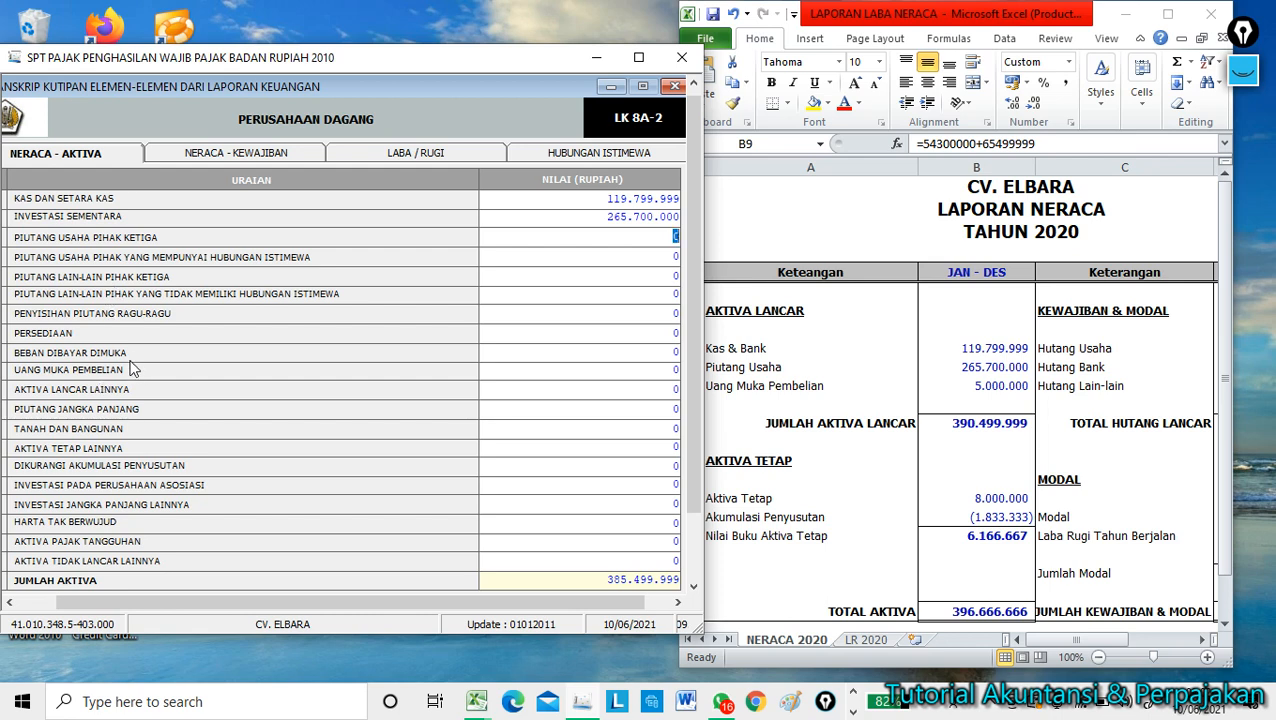
Enter BEBAN DIBAYAR DIMUKA, AKTIVA TETAP LAINNYA 8.000.000 and accumulated depreciation 1.833.333.
{"action": "left_click", "coordinate": [601, 352]}
{"action": "type", "text": "5000000"}
{"action": "key", "text": "Tab"}
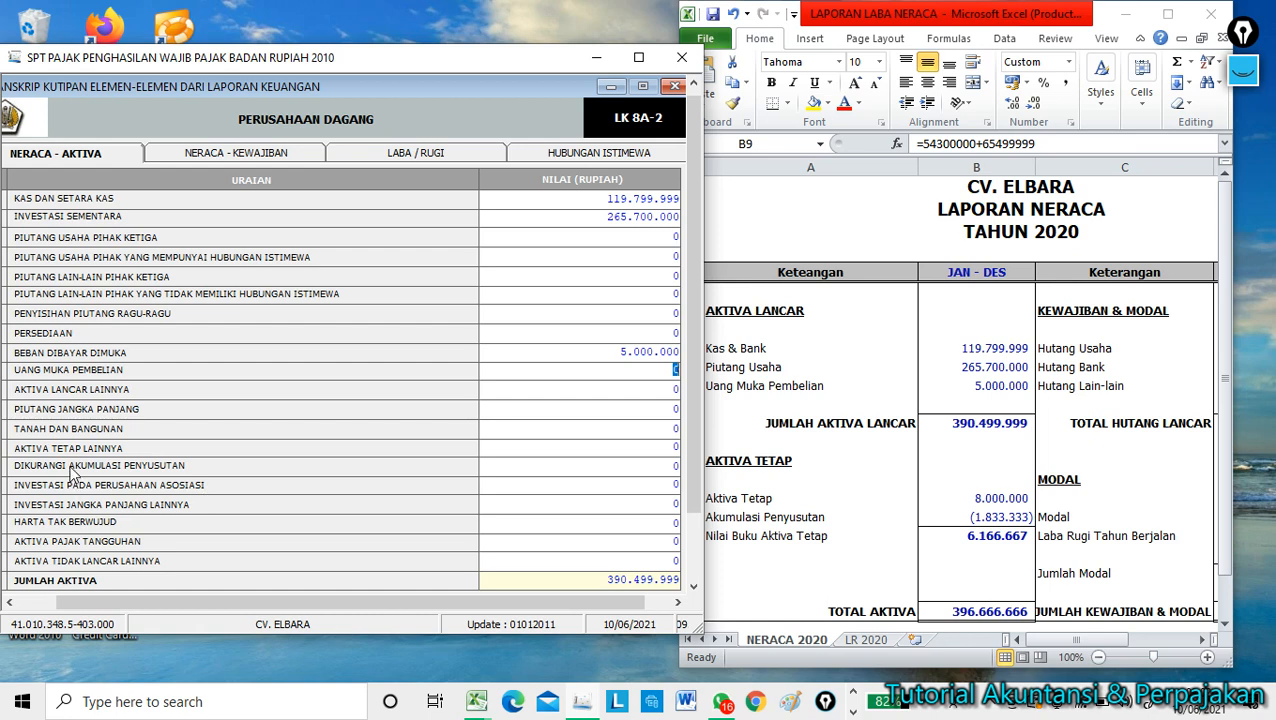
{"action": "left_click", "coordinate": [658, 450]}
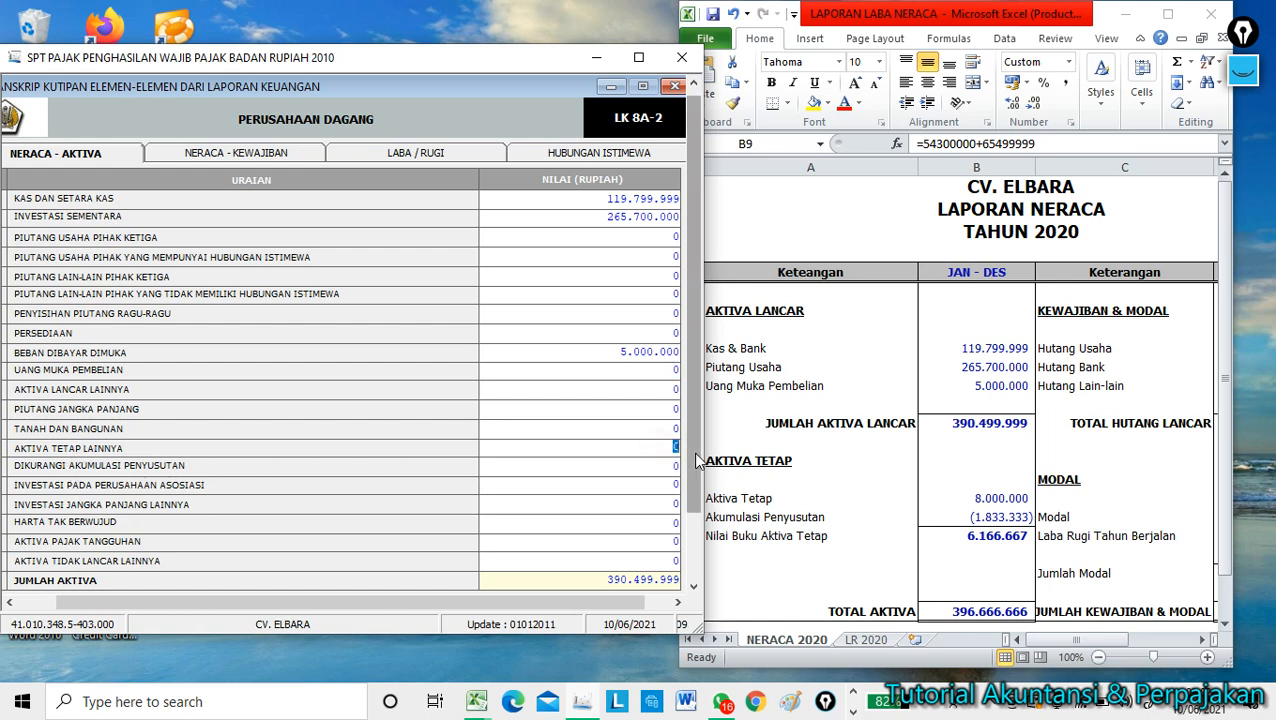
{"action": "type", "text": "8."}
{"action": "type", "text": "000.000"}
{"action": "key", "text": "Return"}
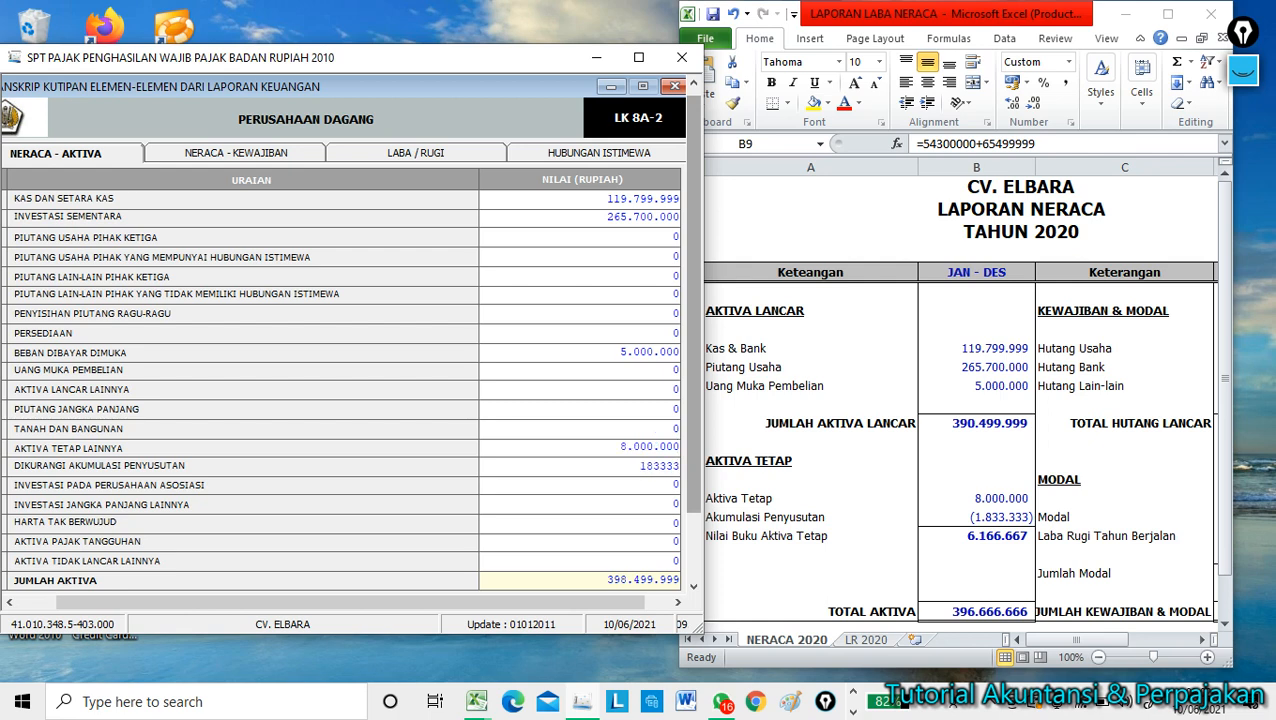
{"action": "type", "text": "1833333"}
{"action": "key", "text": "Return"}
Check JUMLAH AKTIVA 396.666.666 against Excel's TOTAL AKTIVA and save the asset entries.
{"action": "left_click_drag", "start_coordinate": [603, 580], "coordinate": [678, 578]}
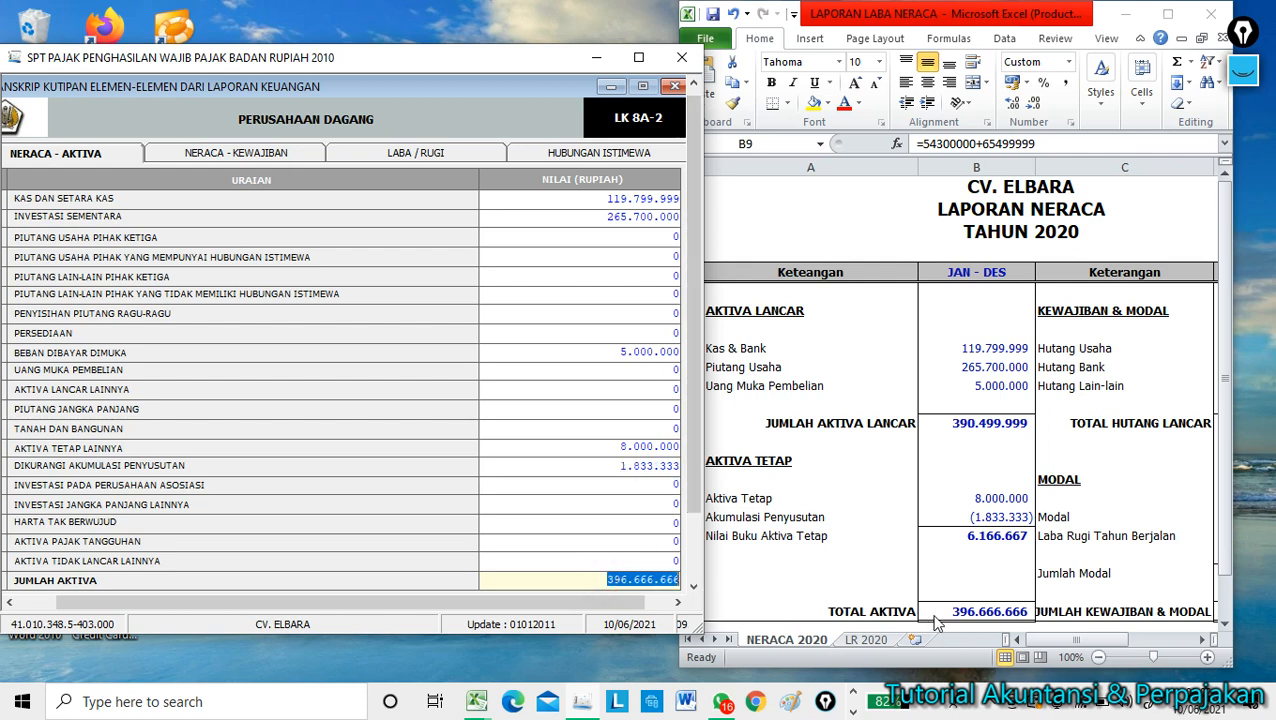
{"action": "left_click", "coordinate": [965, 610]}
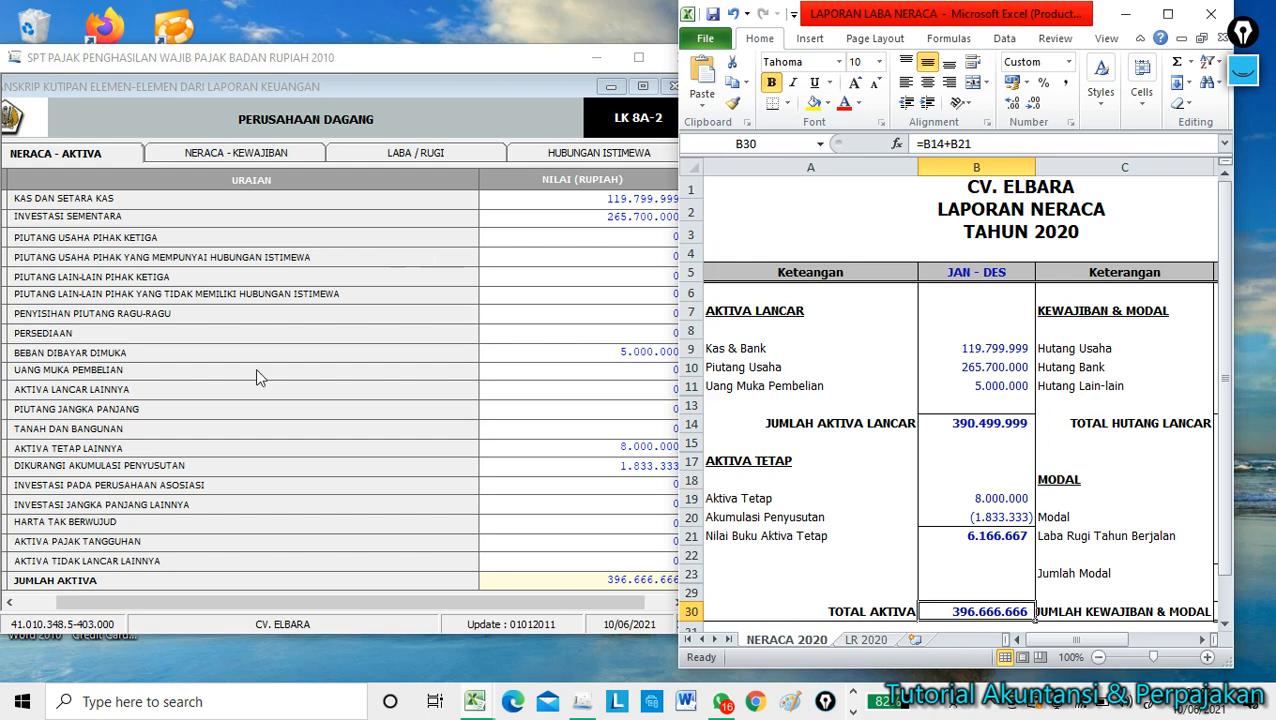
{"action": "left_click", "coordinate": [262, 441]}
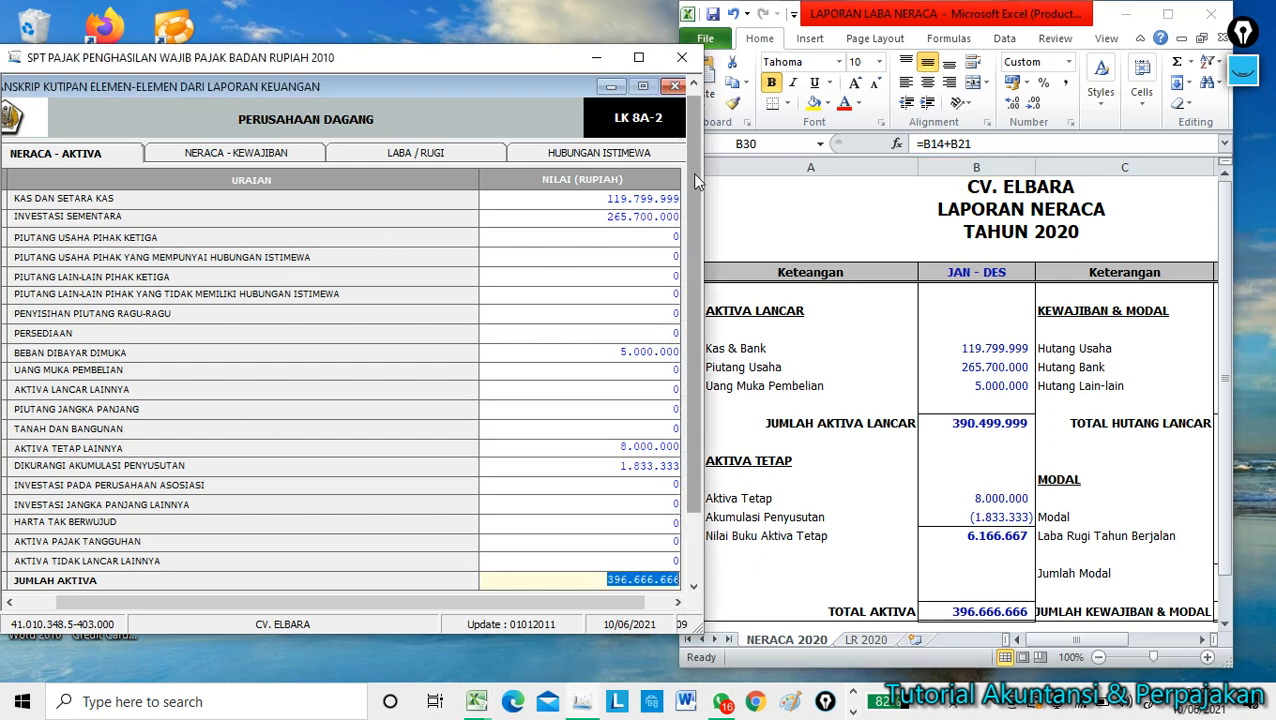
{"action": "scroll", "coordinate": [692, 172], "scroll_direction": "down", "scroll_amount": 3}
{"action": "left_click", "coordinate": [37, 547]}
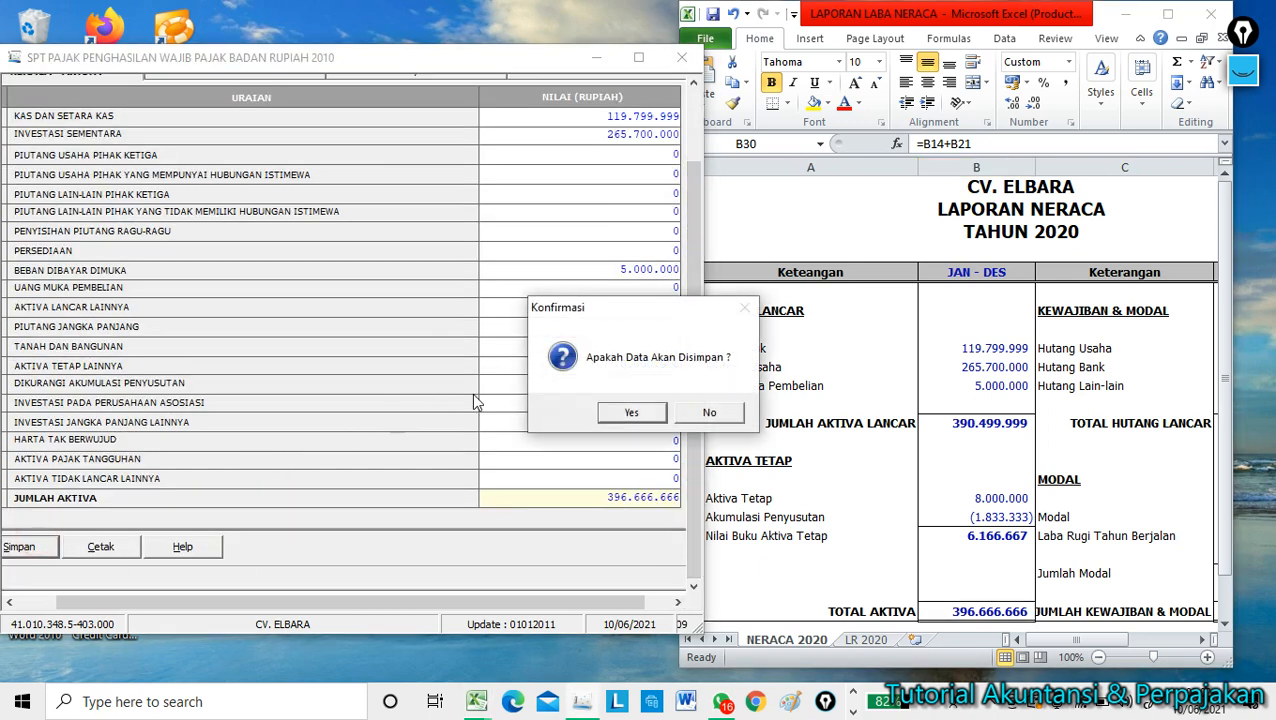
{"action": "left_click", "coordinate": [649, 414]}
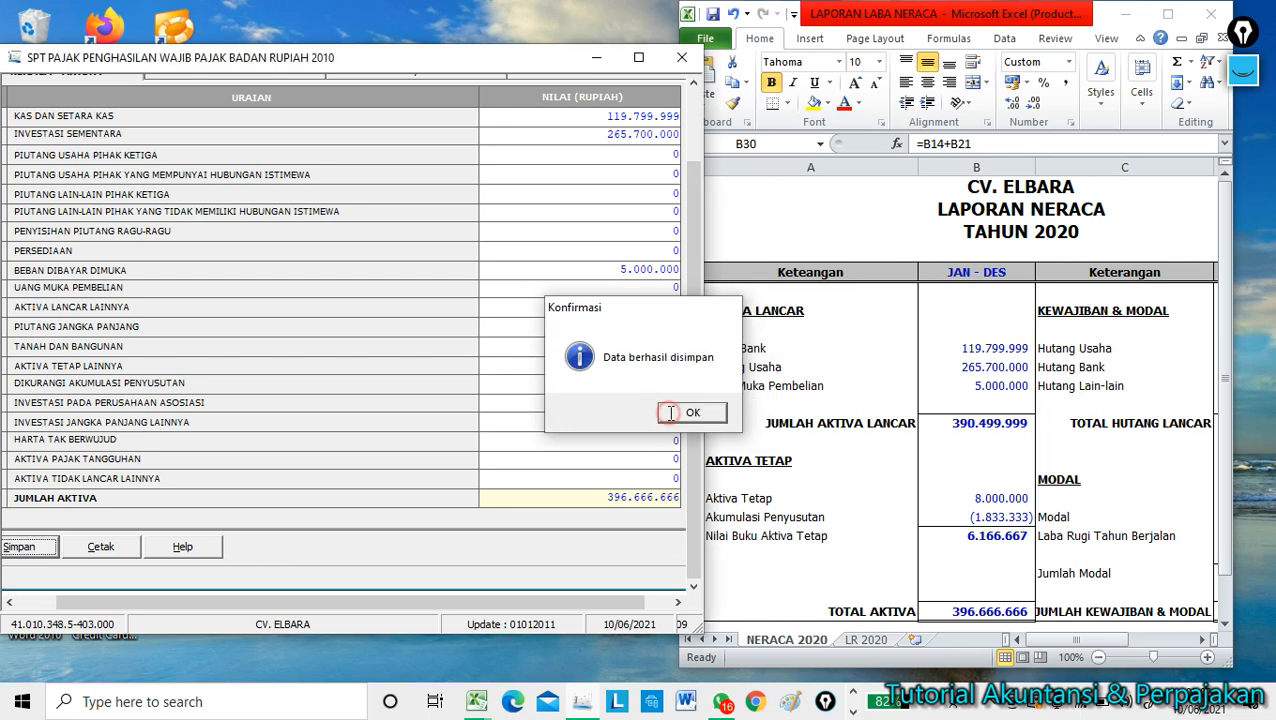
{"action": "left_click", "coordinate": [663, 414]}
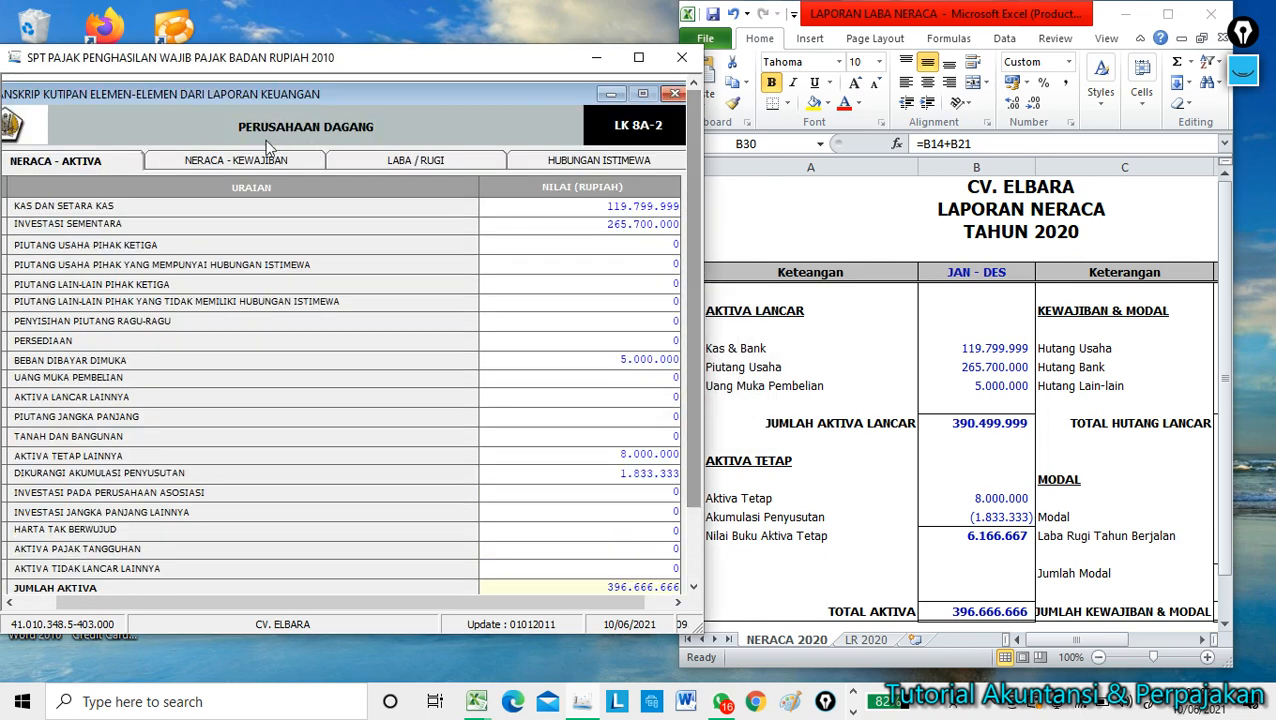
{"action": "left_click", "coordinate": [213, 162]}
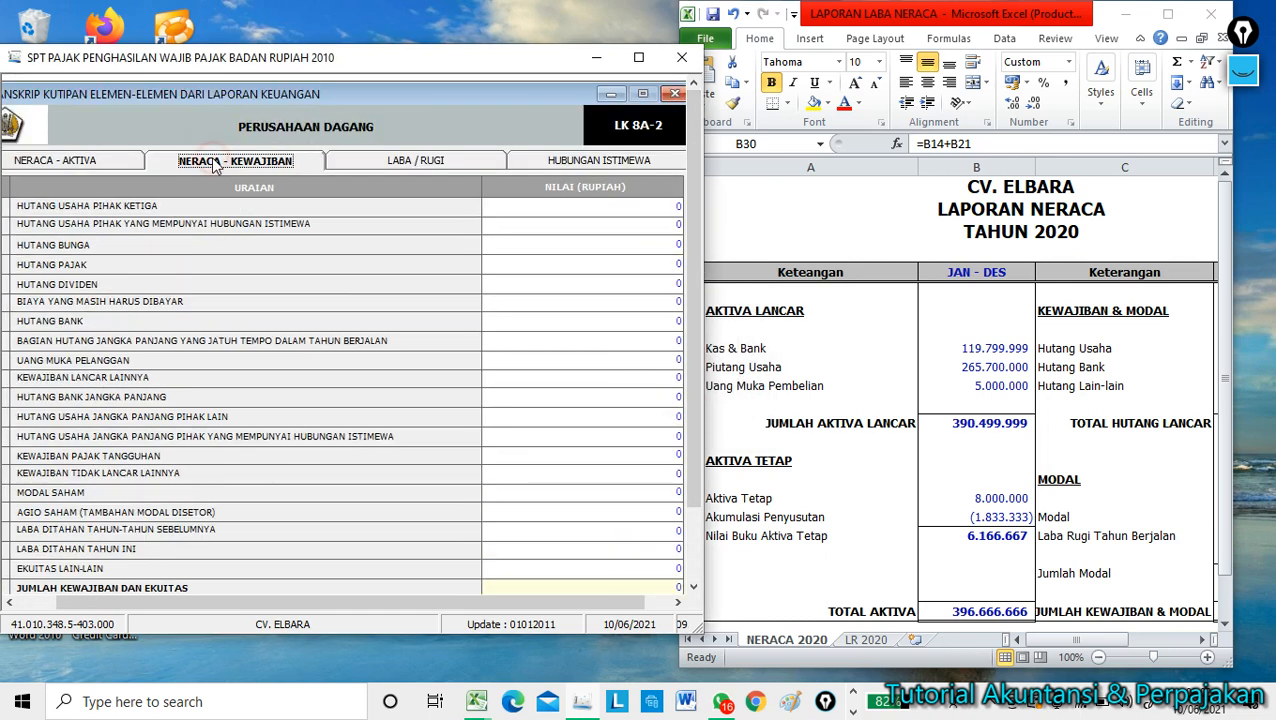
Enter HUTANG USAHA PIHAK KETIGA 15.400.000 and HUTANG BANK 50.000.000 from the Excel liabilities.
{"action": "left_click", "coordinate": [825, 380]}
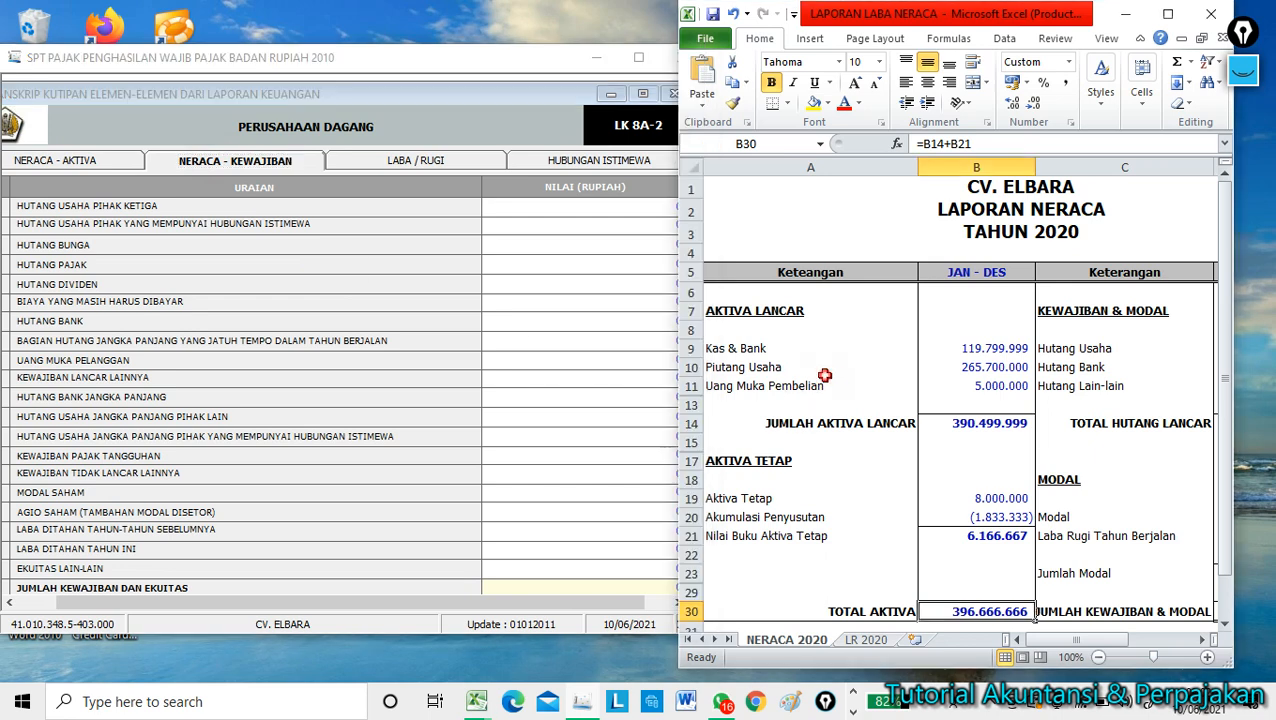
{"action": "left_click", "coordinate": [1115, 528]}
{"action": "key", "text": "Right"}
{"action": "key", "text": "Right"}
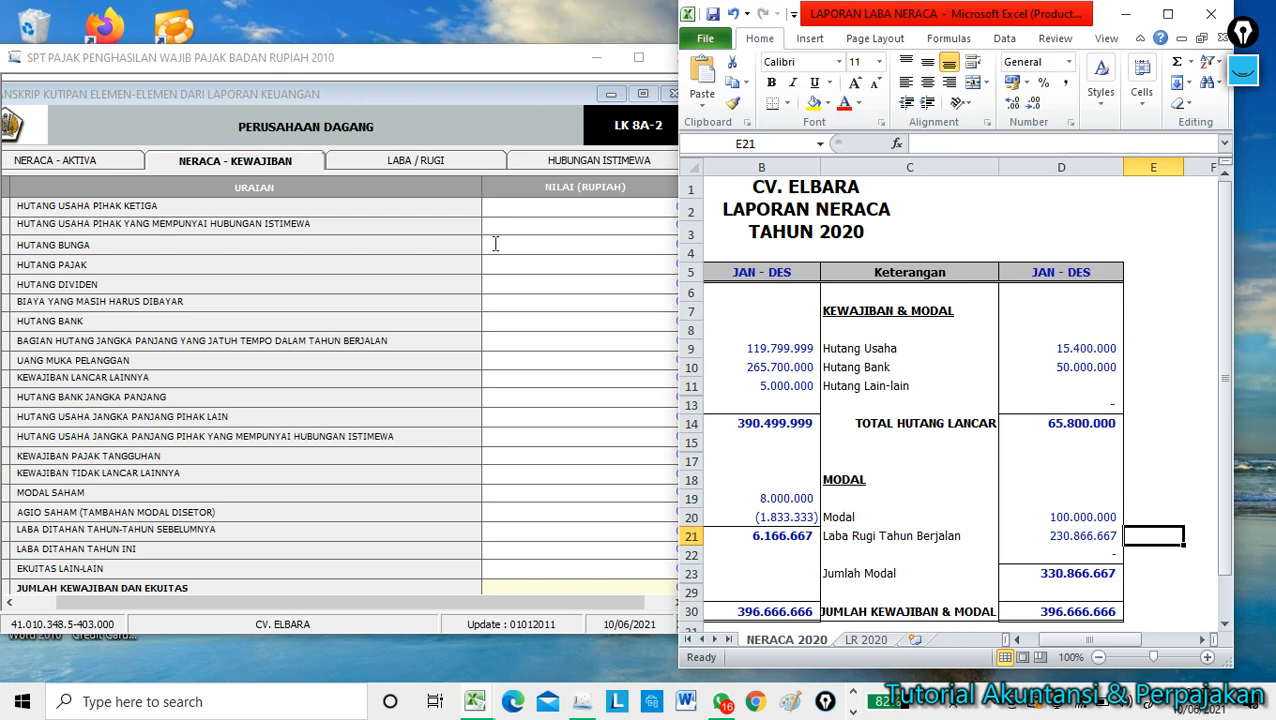
{"action": "left_click", "coordinate": [602, 211]}
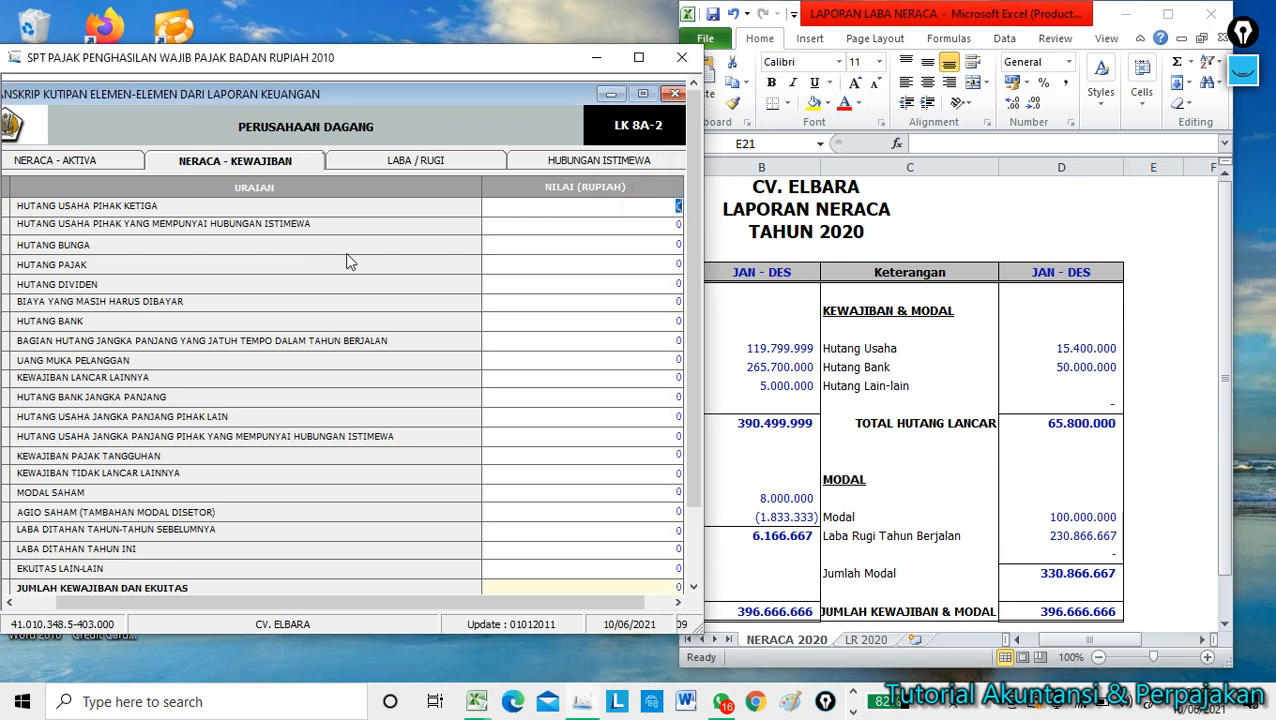
{"action": "type", "text": "15400000"}
{"action": "key", "text": "Return"}
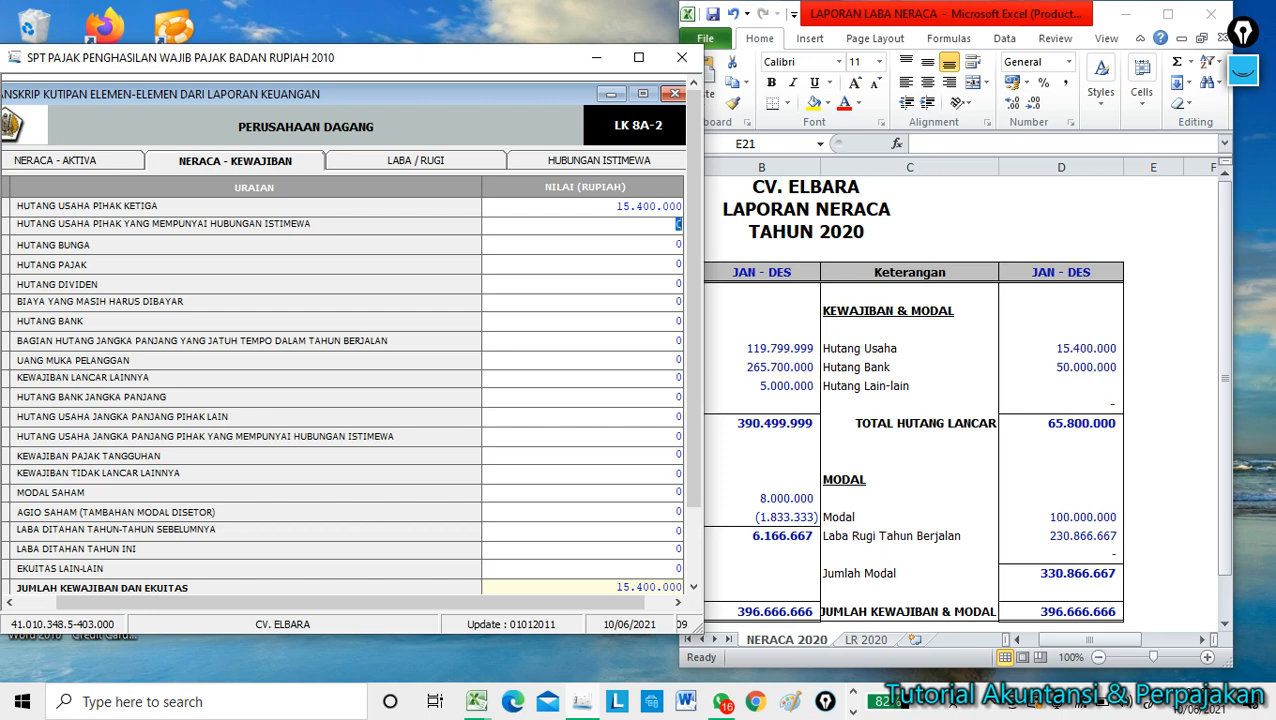
{"action": "key", "text": "Return"}
{"action": "key", "text": "Return"}
{"action": "key", "text": "Return"}
{"action": "key", "text": "Return"}
{"action": "key", "text": "Return"}
{"action": "type", "text": "50000000"}
{"action": "key", "text": "Return"}
Commit the MODAL SAHAM amount and enter LABA DITAHAN TAHUN INI as 230.886.667.
{"action": "left_click", "coordinate": [650, 491]}
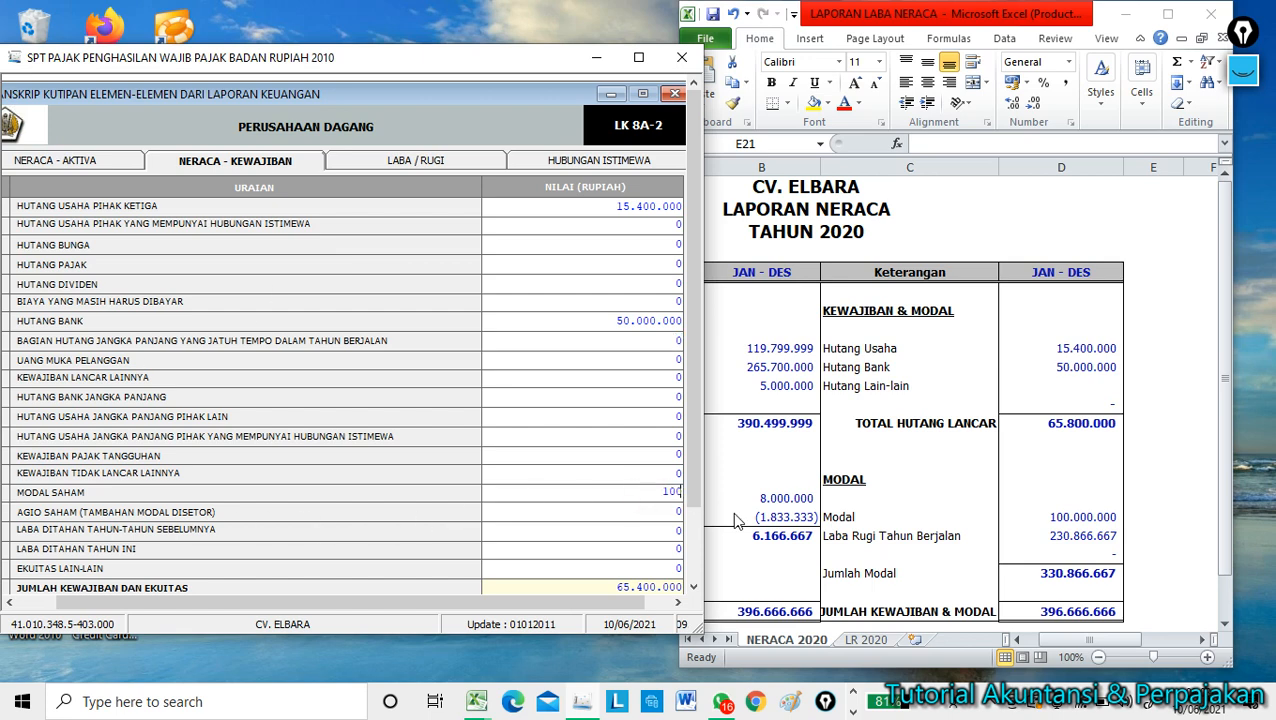
{"action": "key", "text": "Return"}
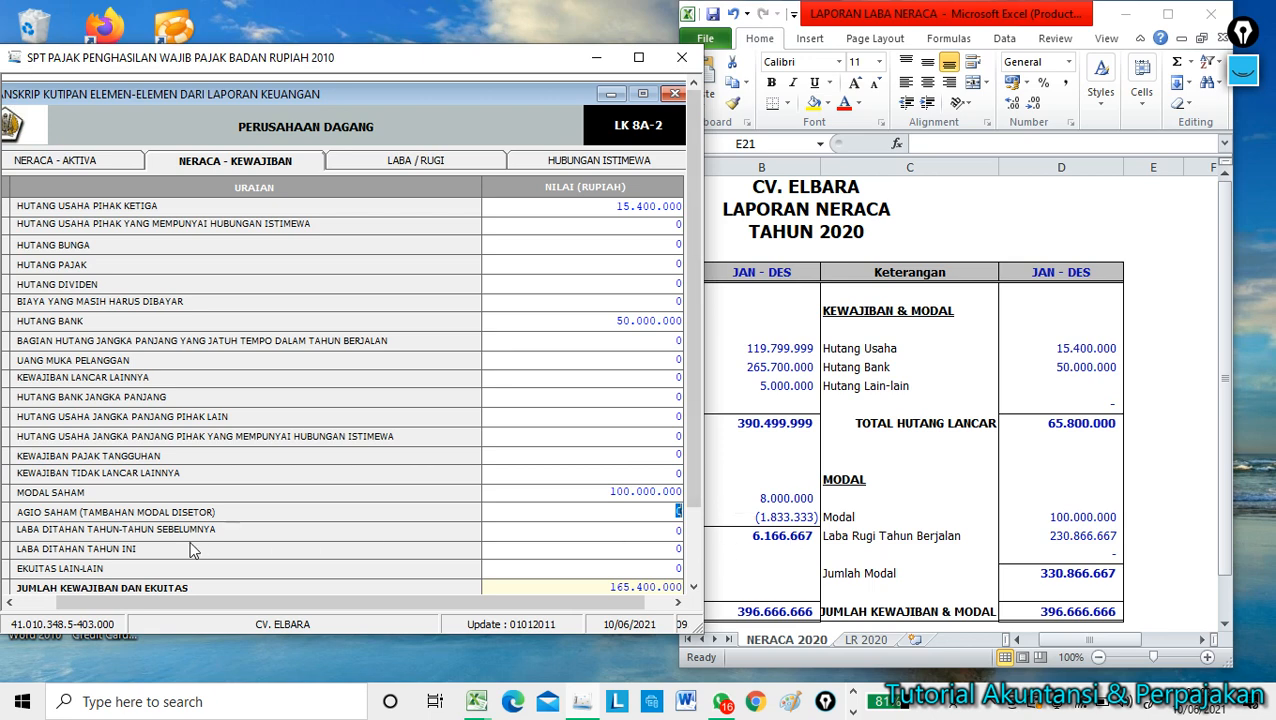
{"action": "left_click", "coordinate": [652, 549]}
{"action": "type", "text": "230.886."}
{"action": "type", "text": "667"}
{"action": "key", "text": "Return"}
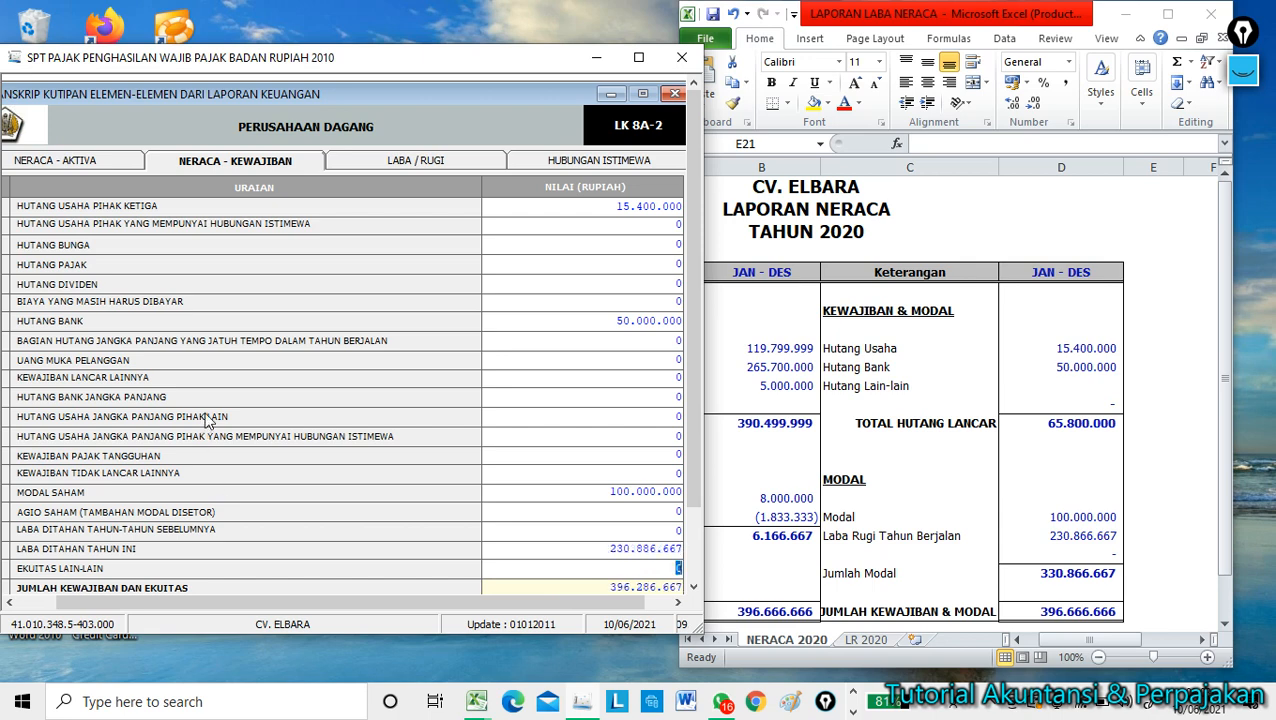
Save the liabilities and equity entries totalling 396.286.667.
{"action": "scroll", "coordinate": [690, 450], "scroll_direction": "down", "scroll_amount": 3}
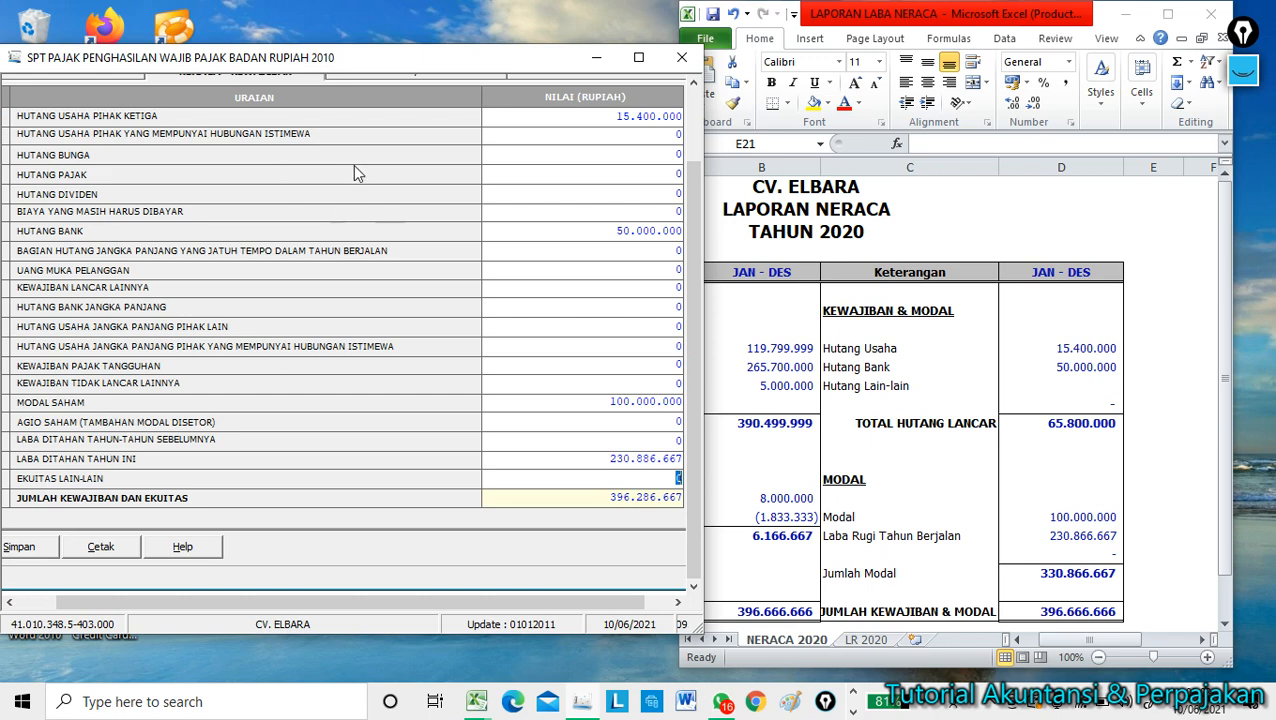
{"action": "scroll", "coordinate": [697, 190], "scroll_direction": "up", "scroll_amount": 3}
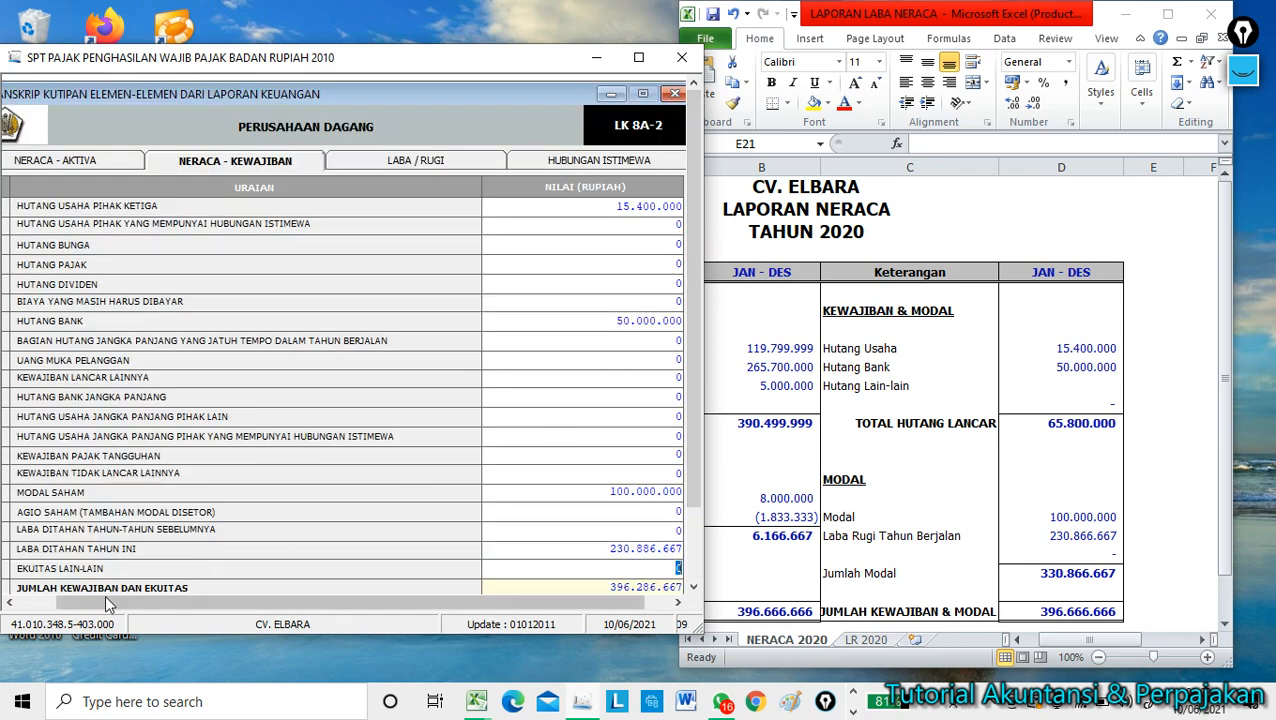
{"action": "left_click_drag", "start_coordinate": [693, 284], "coordinate": [695, 360]}
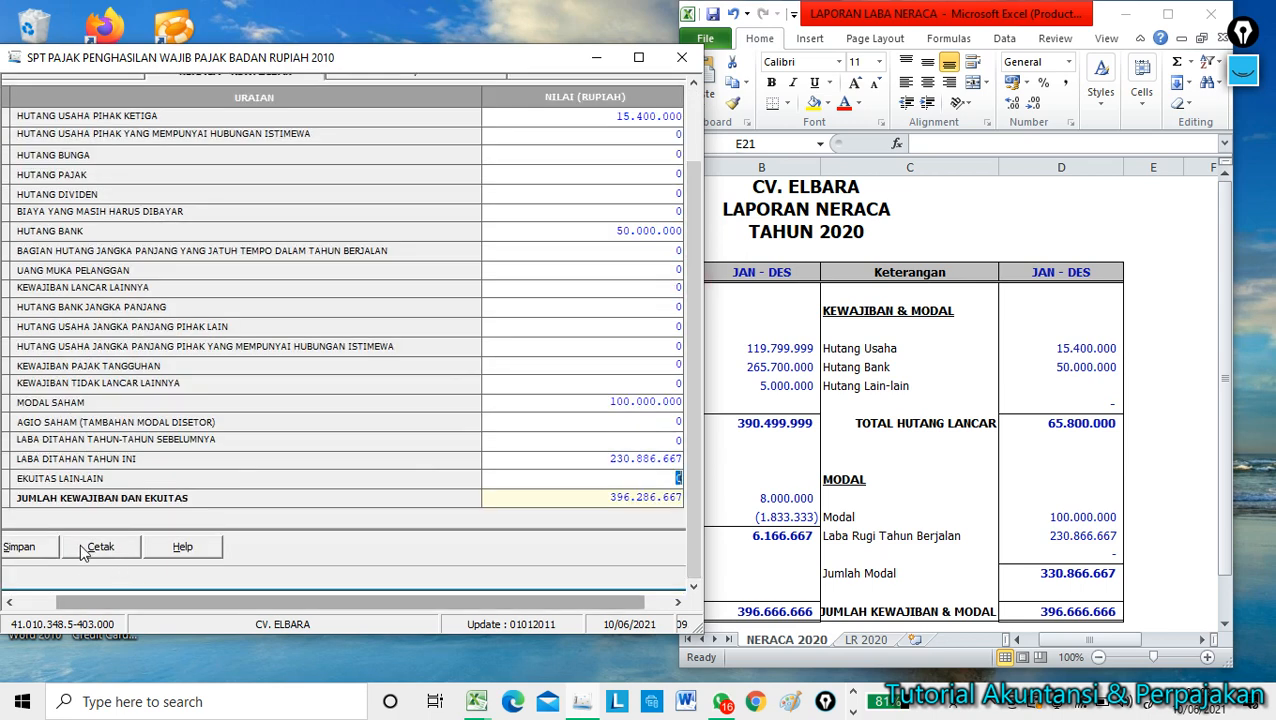
{"action": "left_click", "coordinate": [22, 546]}
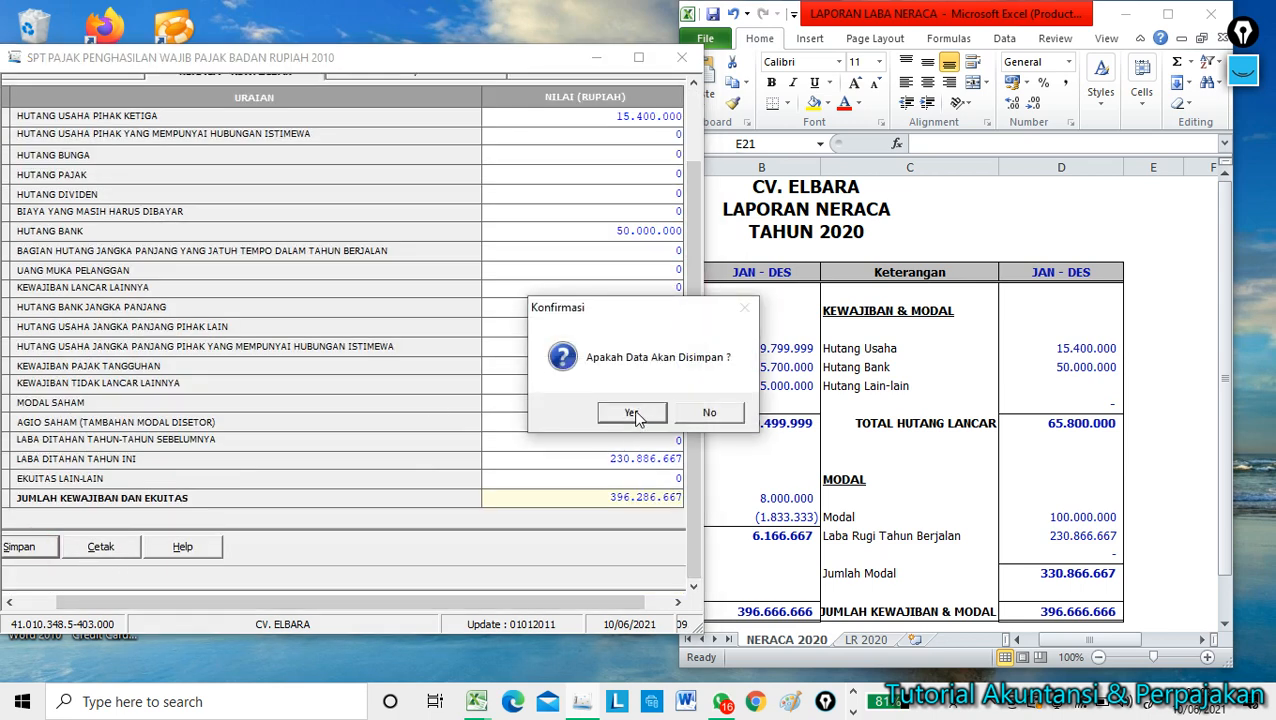
{"action": "left_click", "coordinate": [634, 416]}
{"action": "left_click", "coordinate": [688, 411]}
{"action": "left_click_drag", "start_coordinate": [694, 331], "coordinate": [695, 250]}
{"action": "left_click", "coordinate": [445, 166]}
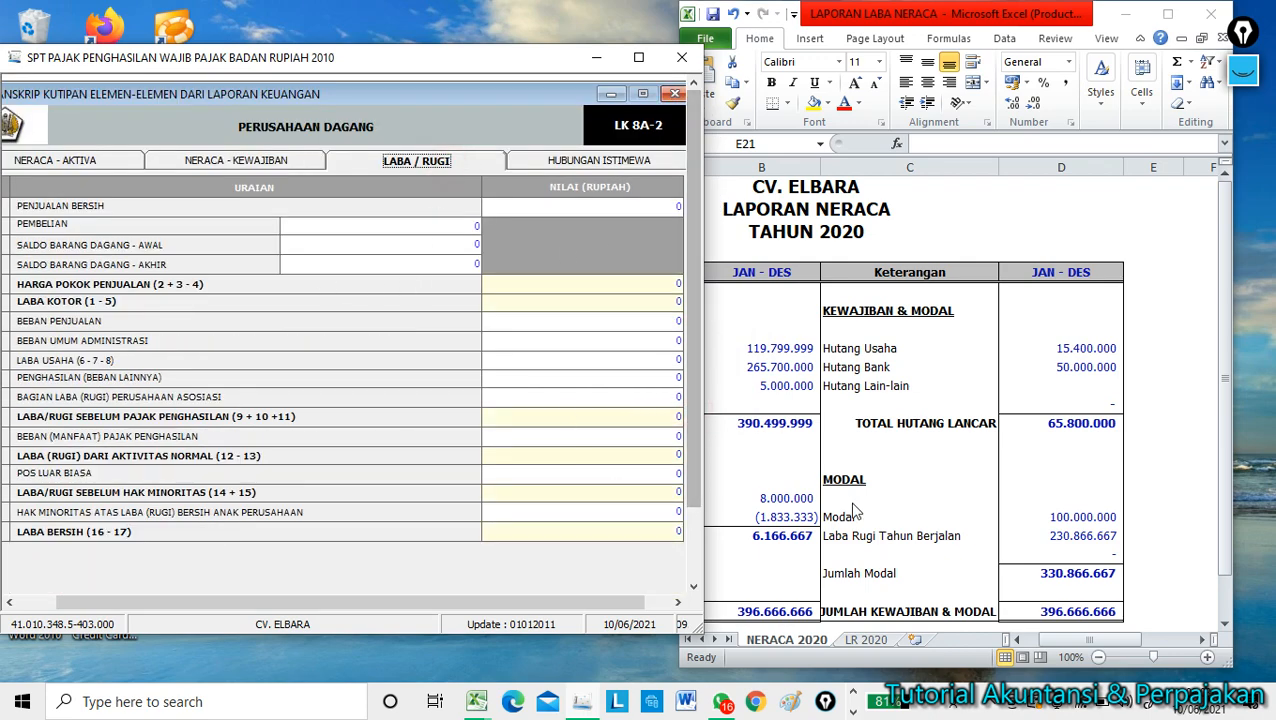
From the LR 2020 sheet, enter net sales 2.300.000.000, PEMBELIAN 1.780.200.000 and BEBAN UMUM ADMINISTRASI 288.933.333.
{"action": "left_click", "coordinate": [773, 655]}
{"action": "left_click", "coordinate": [862, 641]}
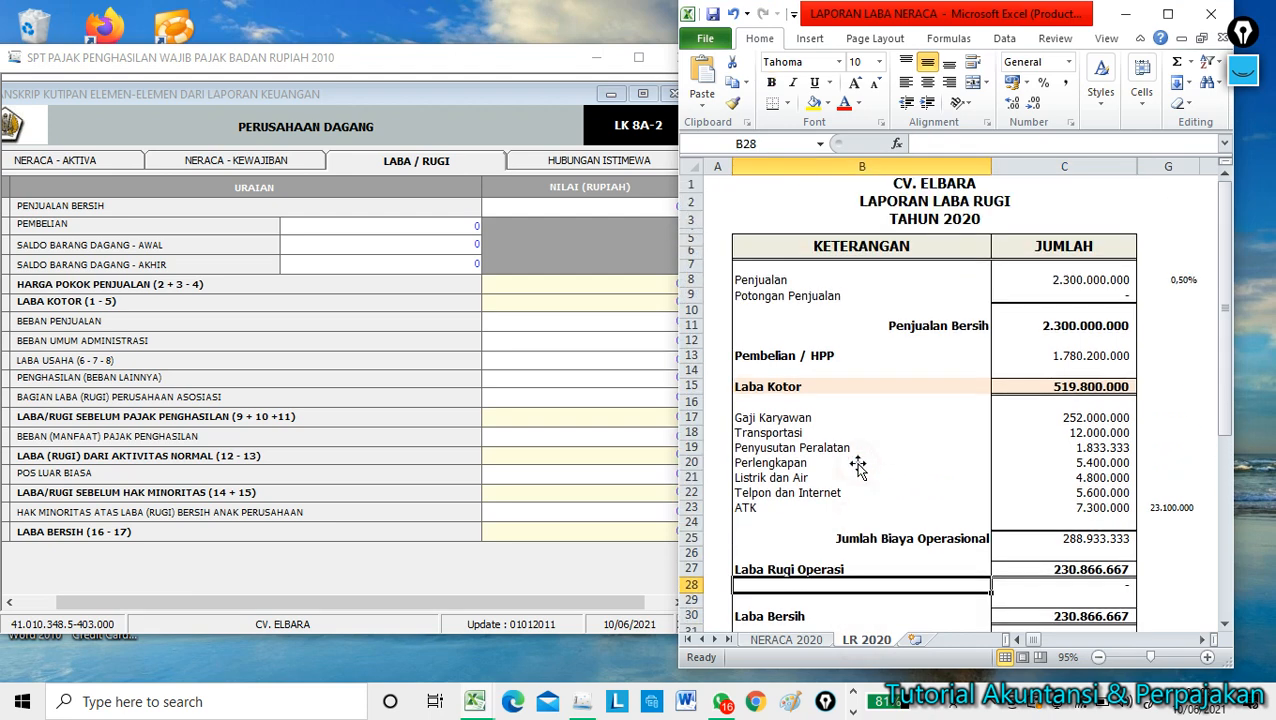
{"action": "left_click", "coordinate": [593, 205]}
{"action": "type", "text": "23"}
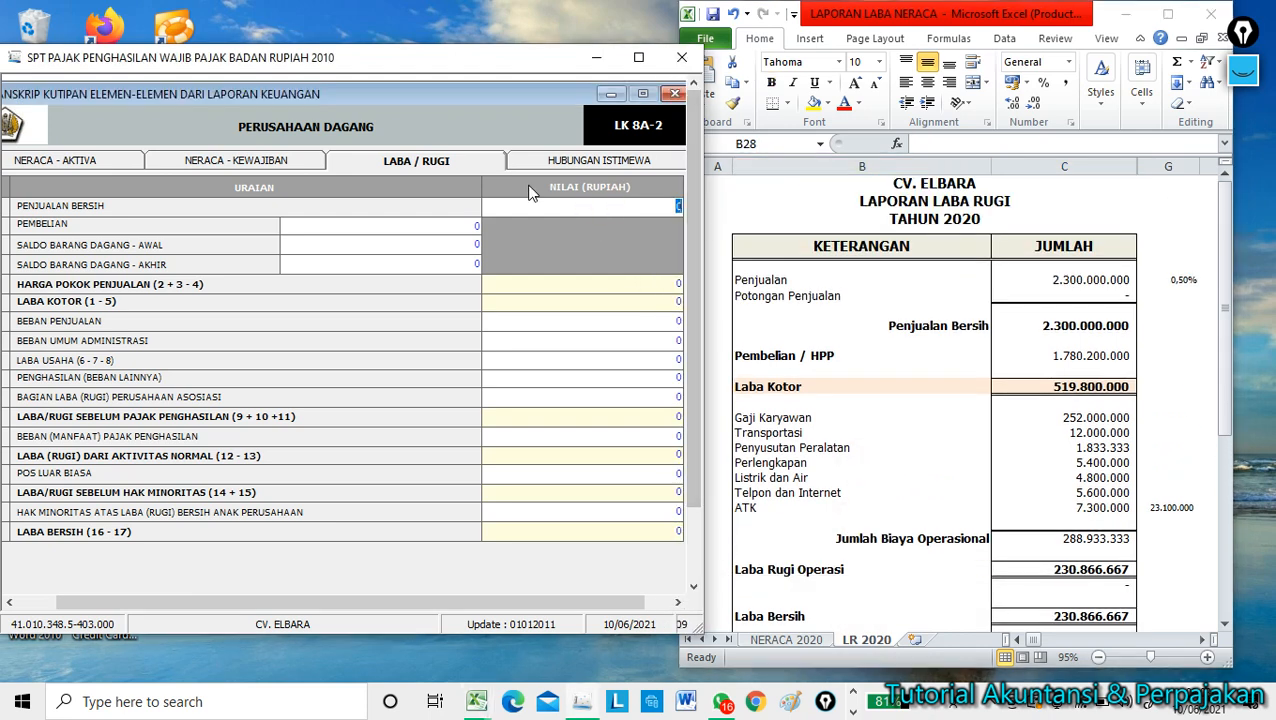
{"action": "type", "text": "00000000"}
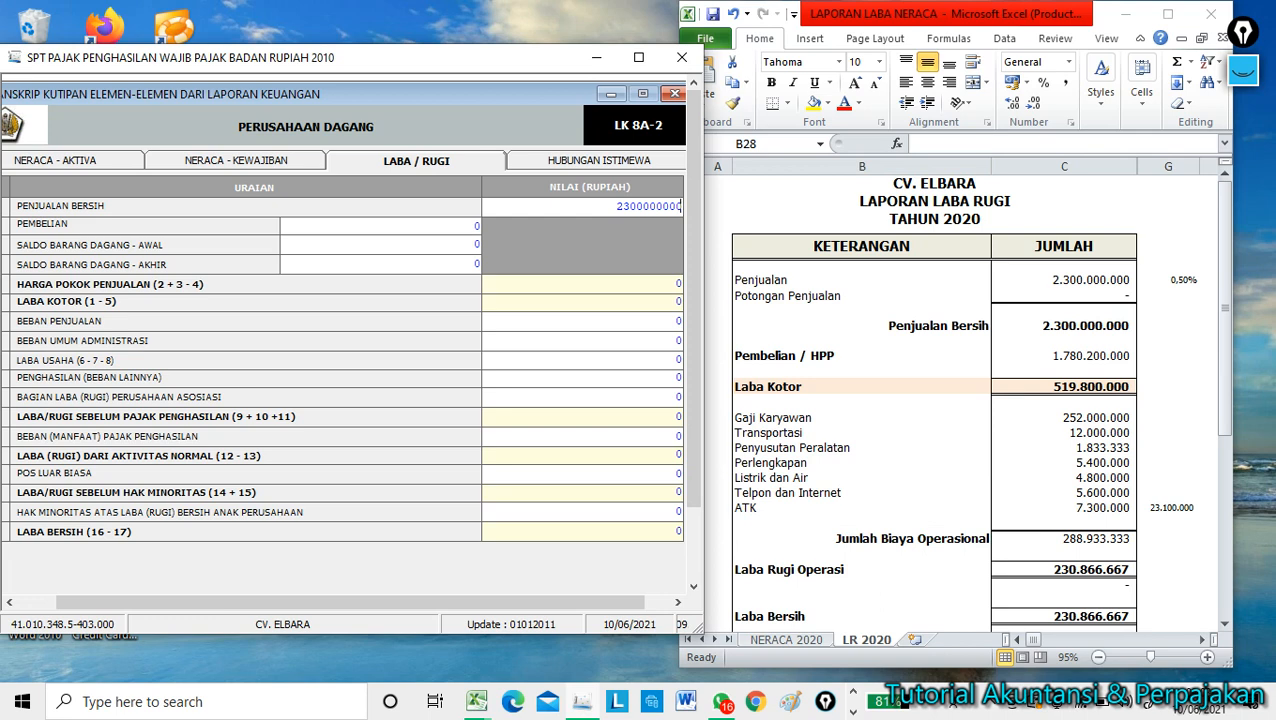
{"action": "left_click", "coordinate": [466, 224]}
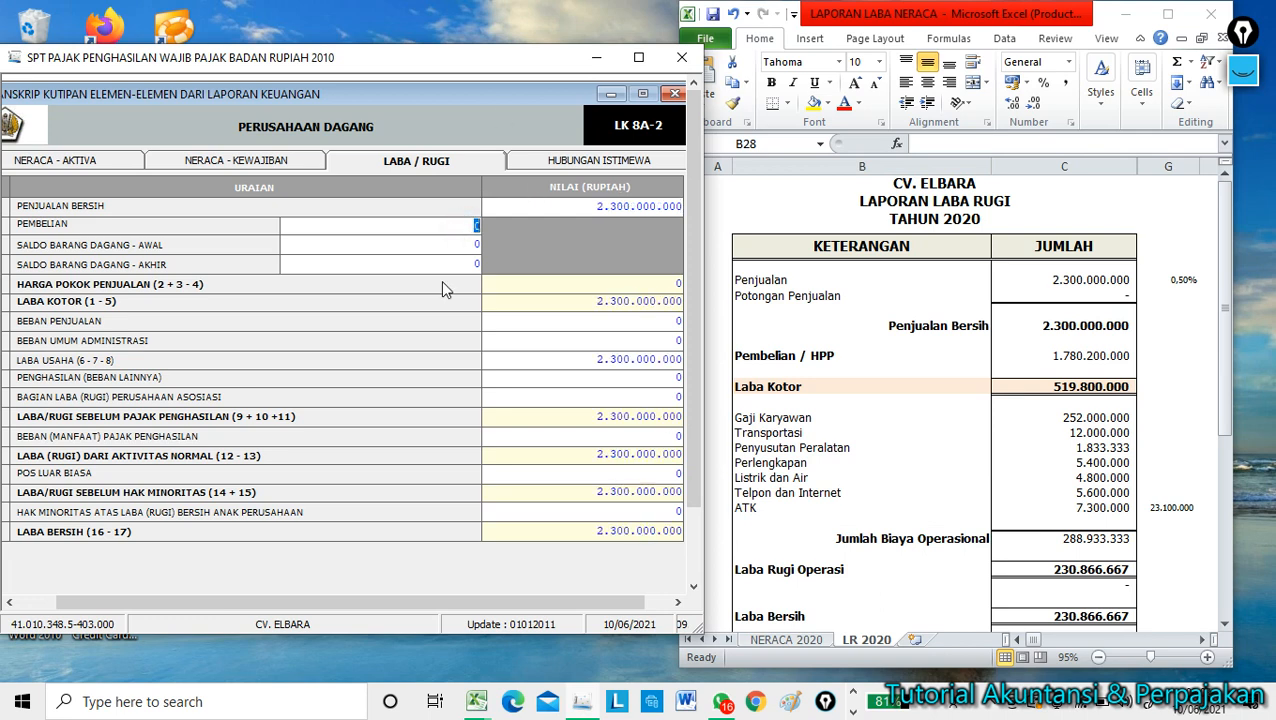
{"action": "type", "text": "1780200000"}
{"action": "key", "text": "Tab"}
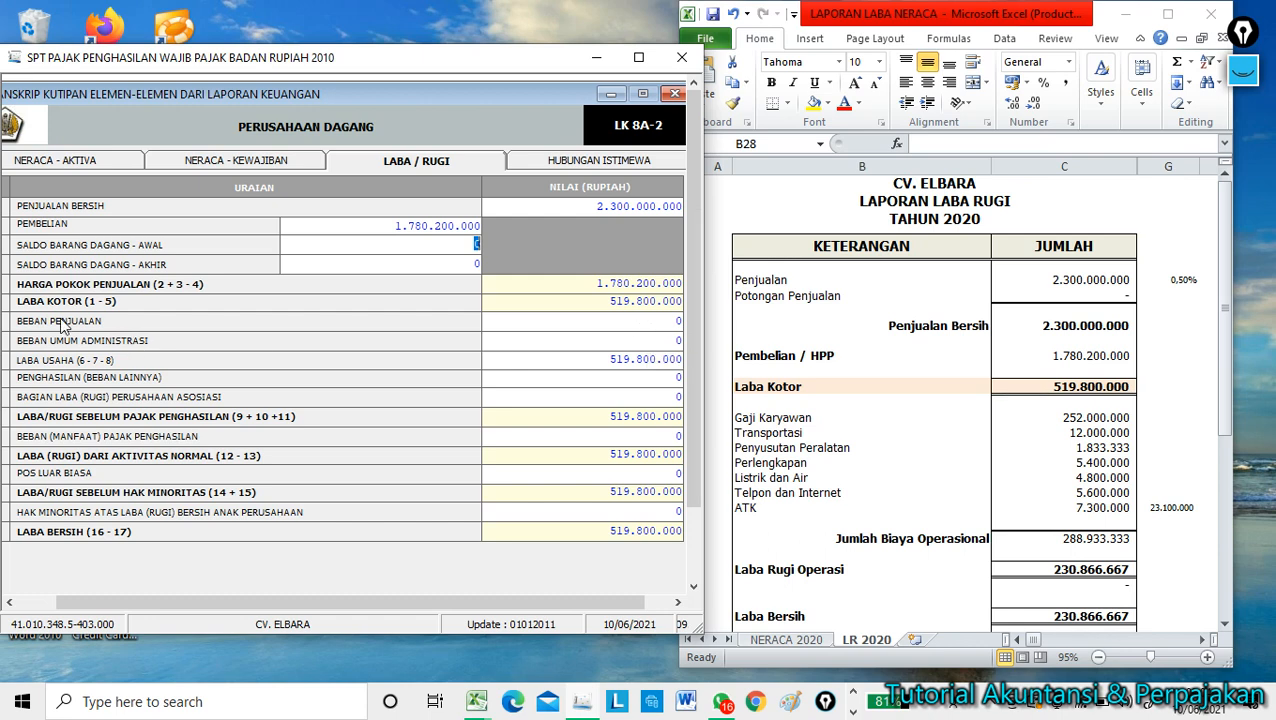
{"action": "left_click", "coordinate": [648, 339]}
{"action": "left_click_drag", "start_coordinate": [698, 340], "coordinate": [704, 339]}
{"action": "type", "text": "288933333"}
{"action": "key", "text": "Return"}
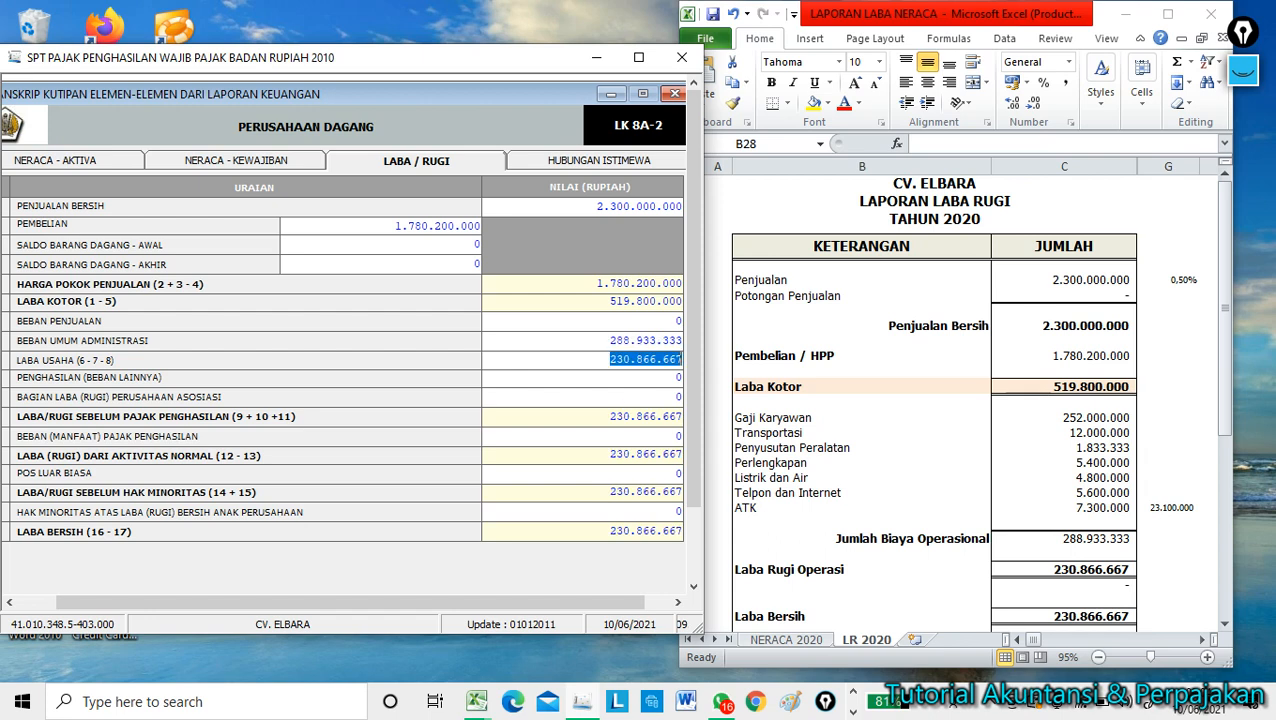
Confirm Laba Bersih 230.866.667 matches Excel, save the Laba/Rugi page, and maximise e-SPT.
{"action": "left_click", "coordinate": [625, 533]}
{"action": "left_click", "coordinate": [1081, 612]}
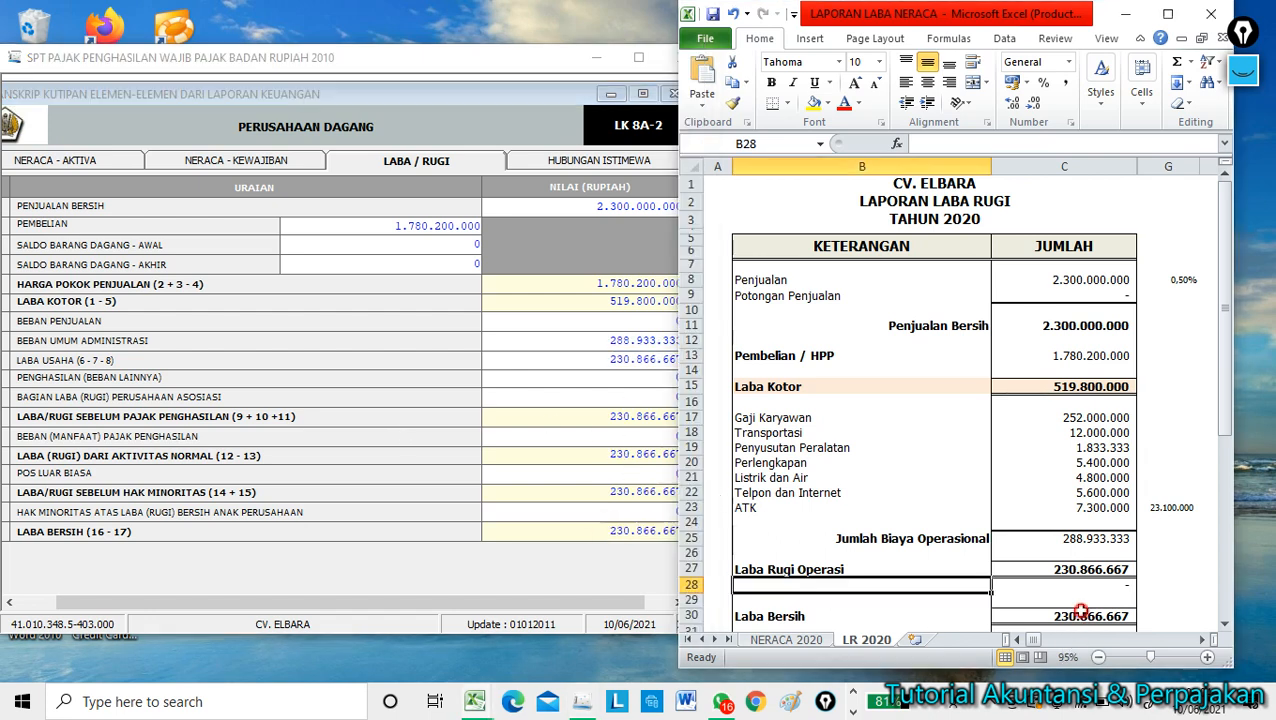
{"action": "left_click", "coordinate": [540, 289]}
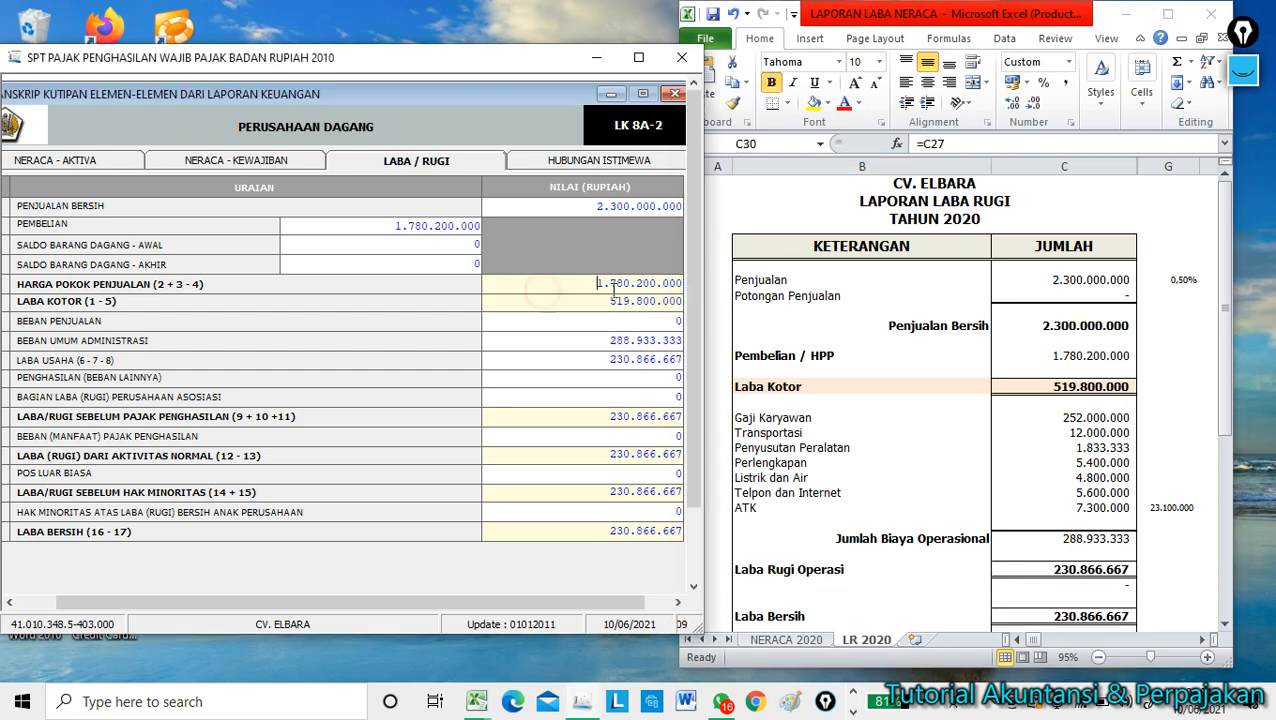
{"action": "scroll", "coordinate": [693, 399], "scroll_direction": "down", "scroll_amount": 3}
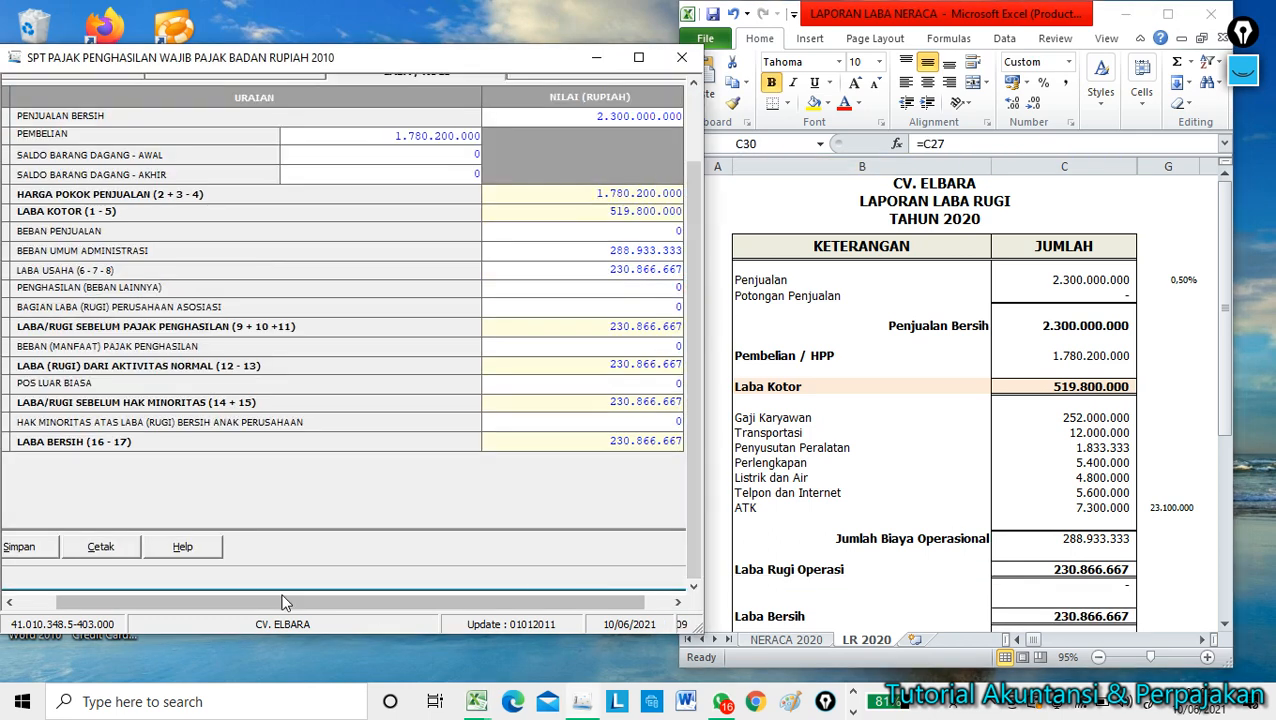
{"action": "left_click", "coordinate": [50, 546]}
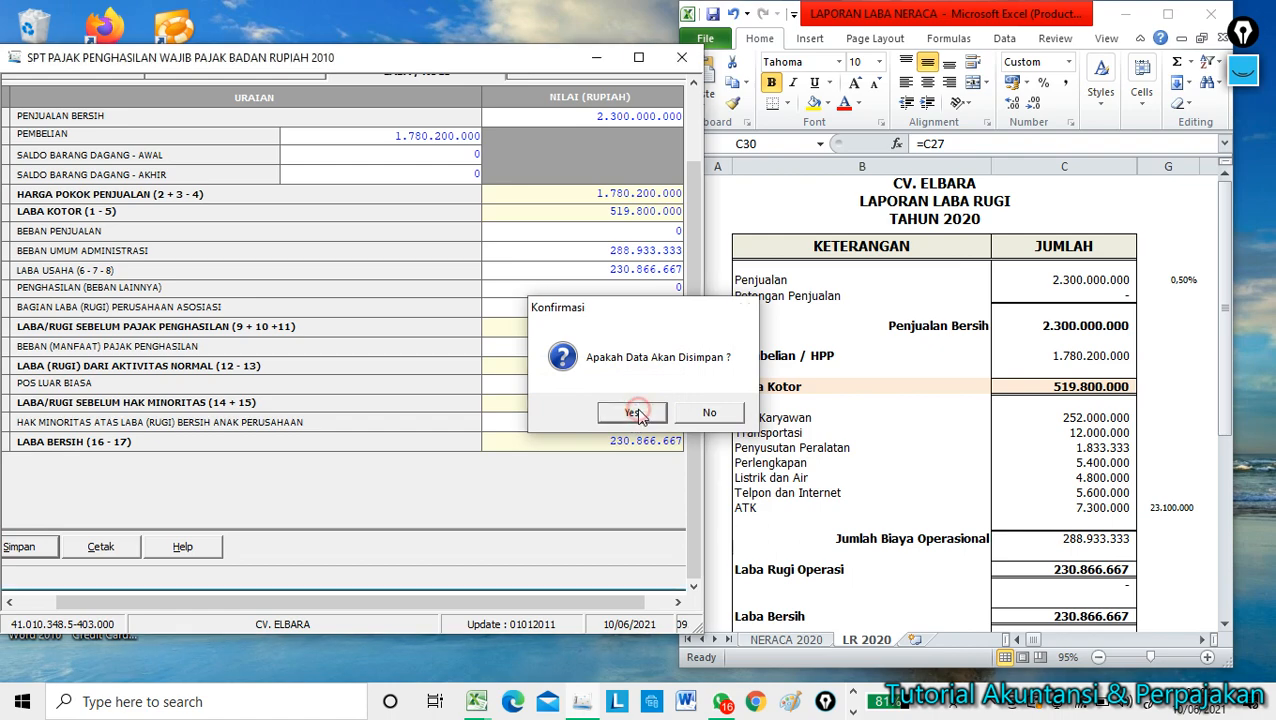
{"action": "left_click", "coordinate": [636, 414]}
{"action": "left_click", "coordinate": [685, 413]}
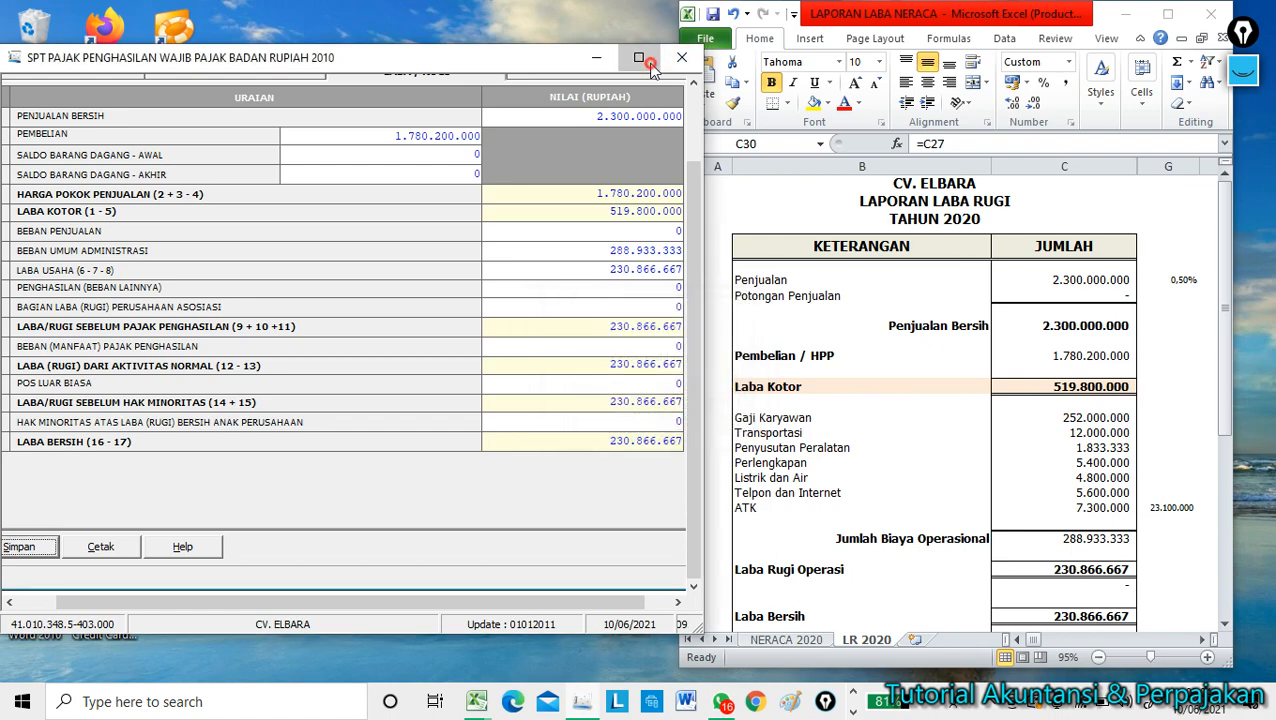
{"action": "left_click", "coordinate": [638, 57]}
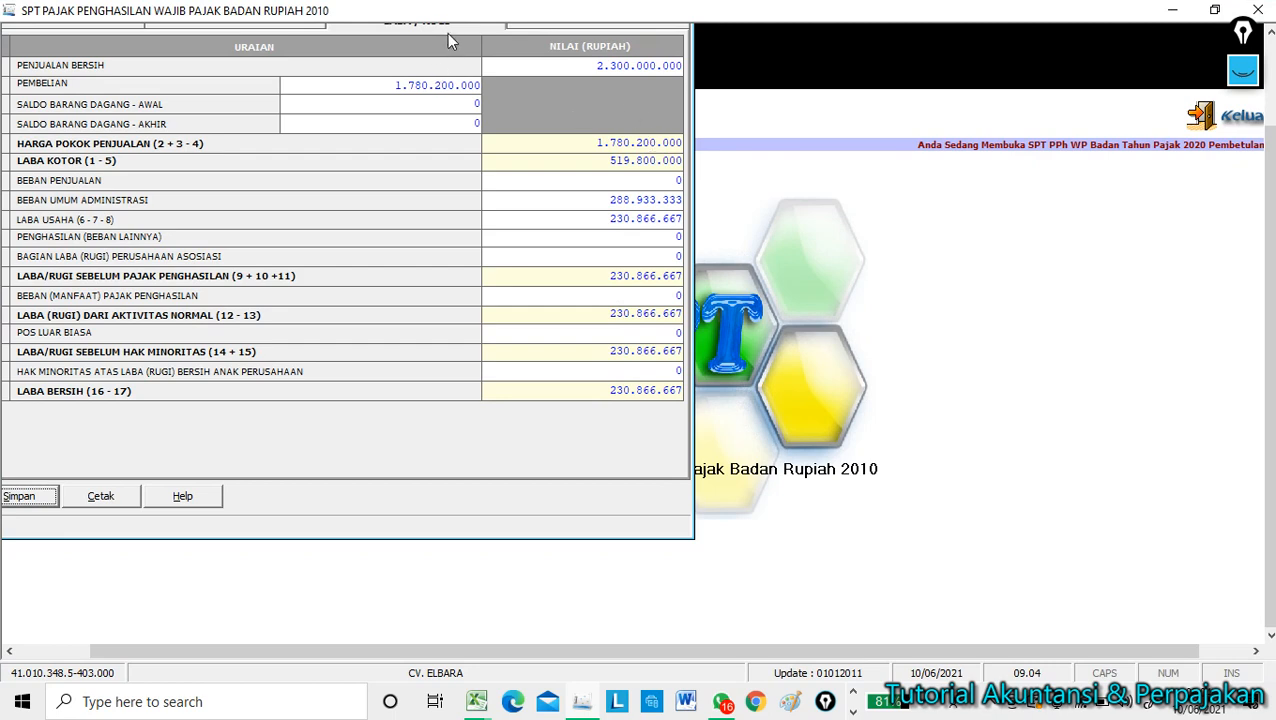
Close the financial statement transcript form.
{"action": "left_click", "coordinate": [447, 30]}
{"action": "left_click", "coordinate": [316, 520]}
{"action": "left_click_drag", "start_coordinate": [1268, 212], "coordinate": [1236, 30]}
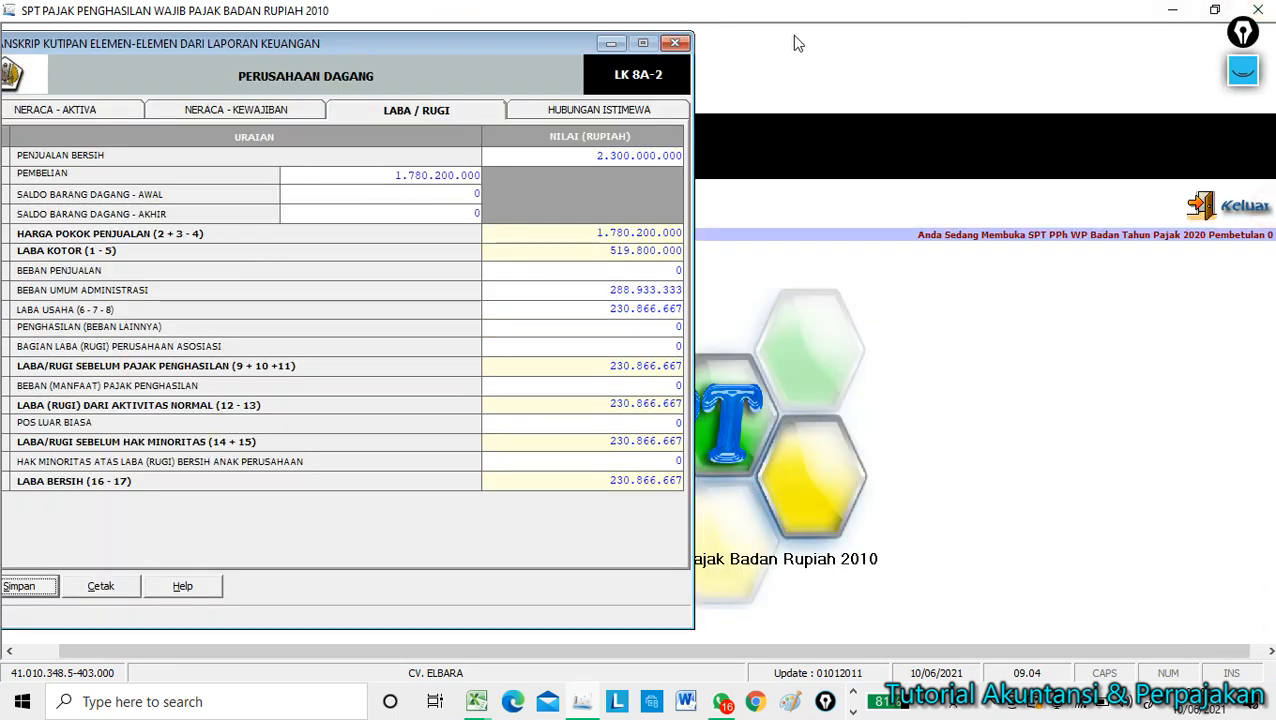
{"action": "left_click", "coordinate": [675, 43]}
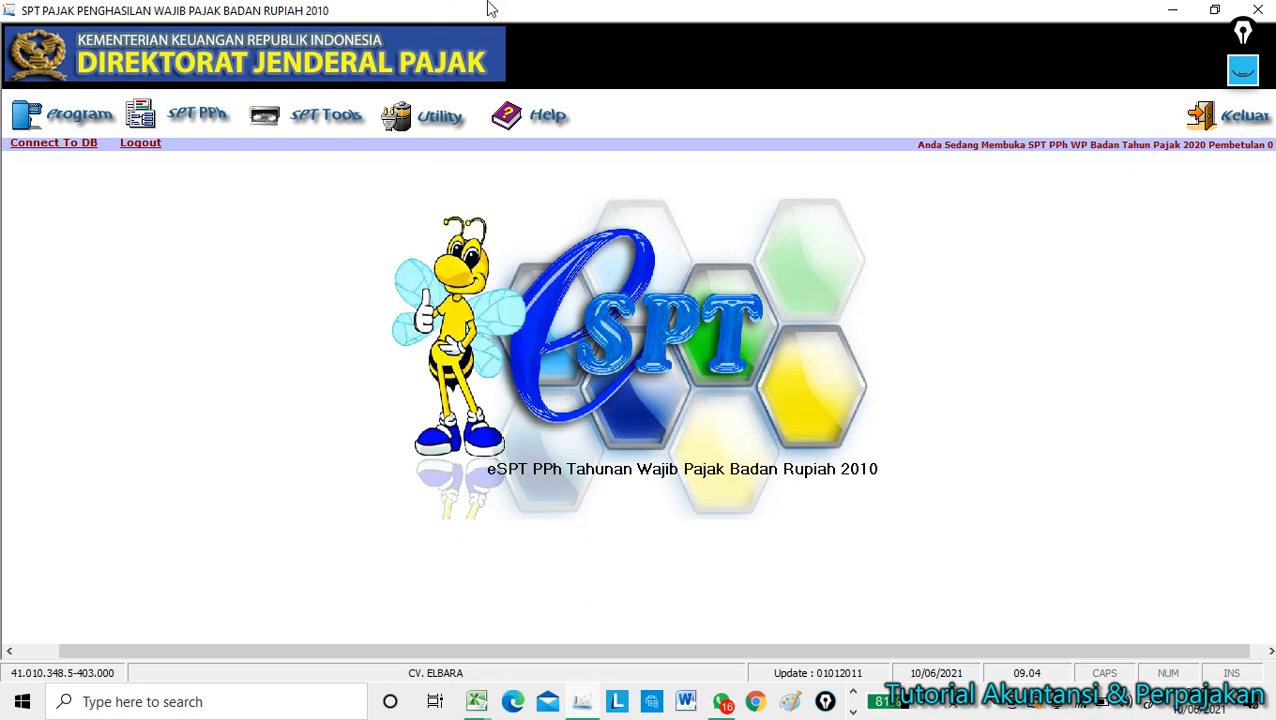
View the Menu Cetakan print list filtered to tax year 2020, then close it.
{"action": "left_click", "coordinate": [183, 122]}
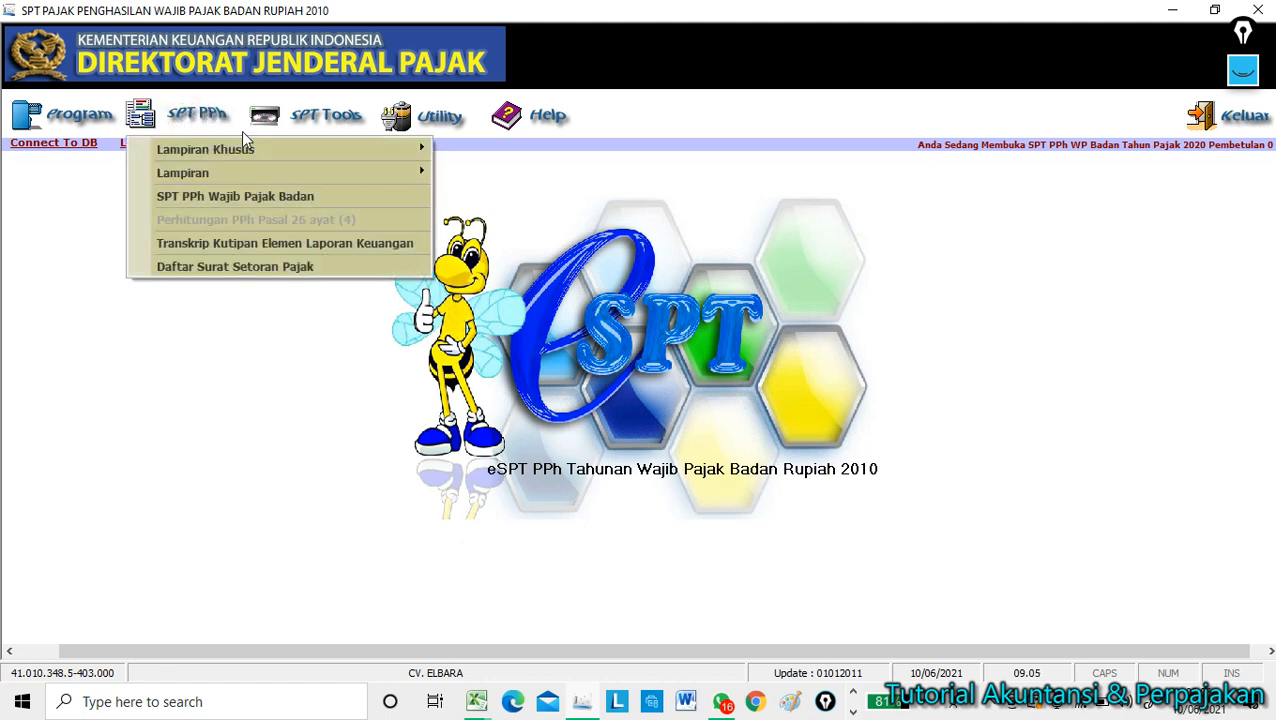
{"action": "left_click", "coordinate": [319, 120]}
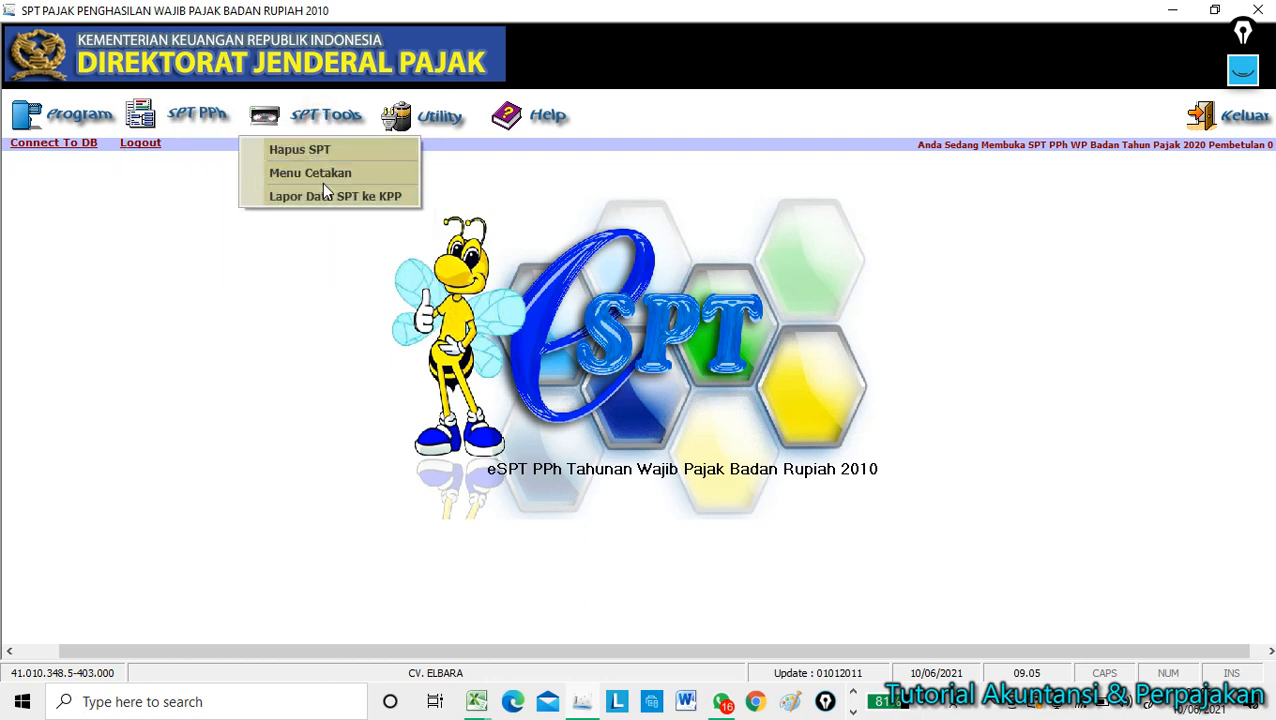
{"action": "left_click", "coordinate": [320, 174]}
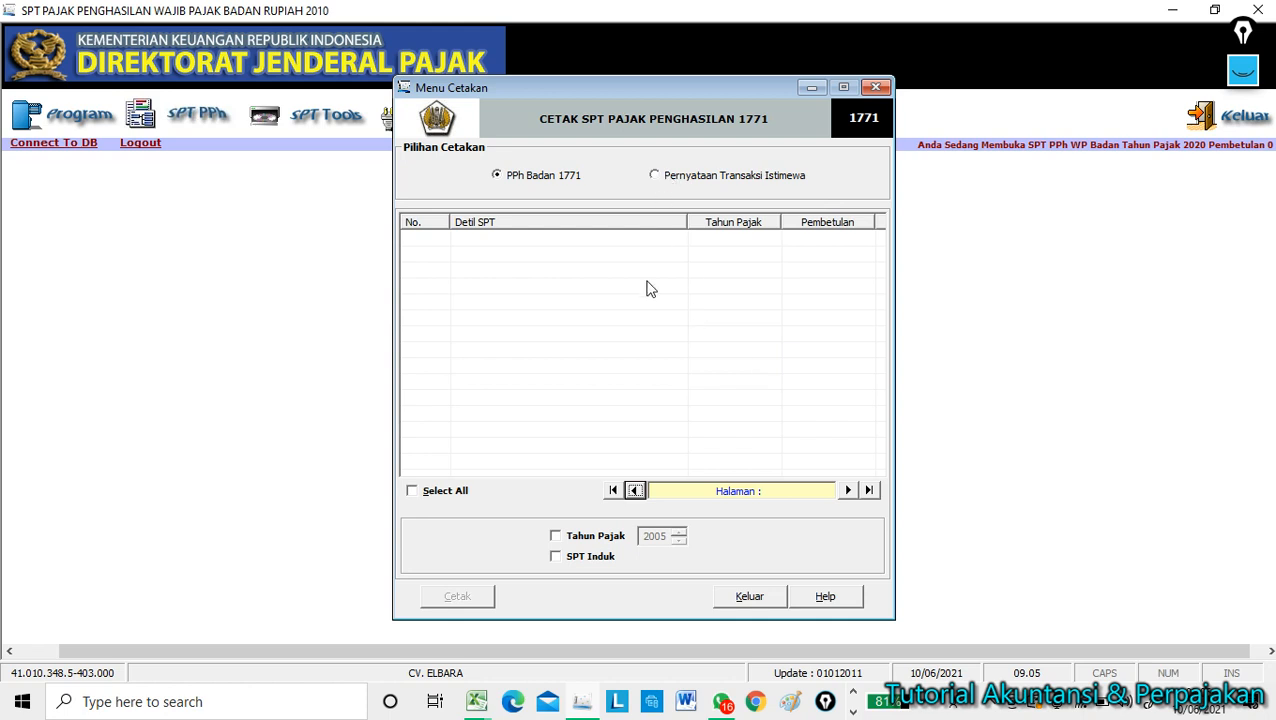
{"action": "left_click", "coordinate": [570, 536]}
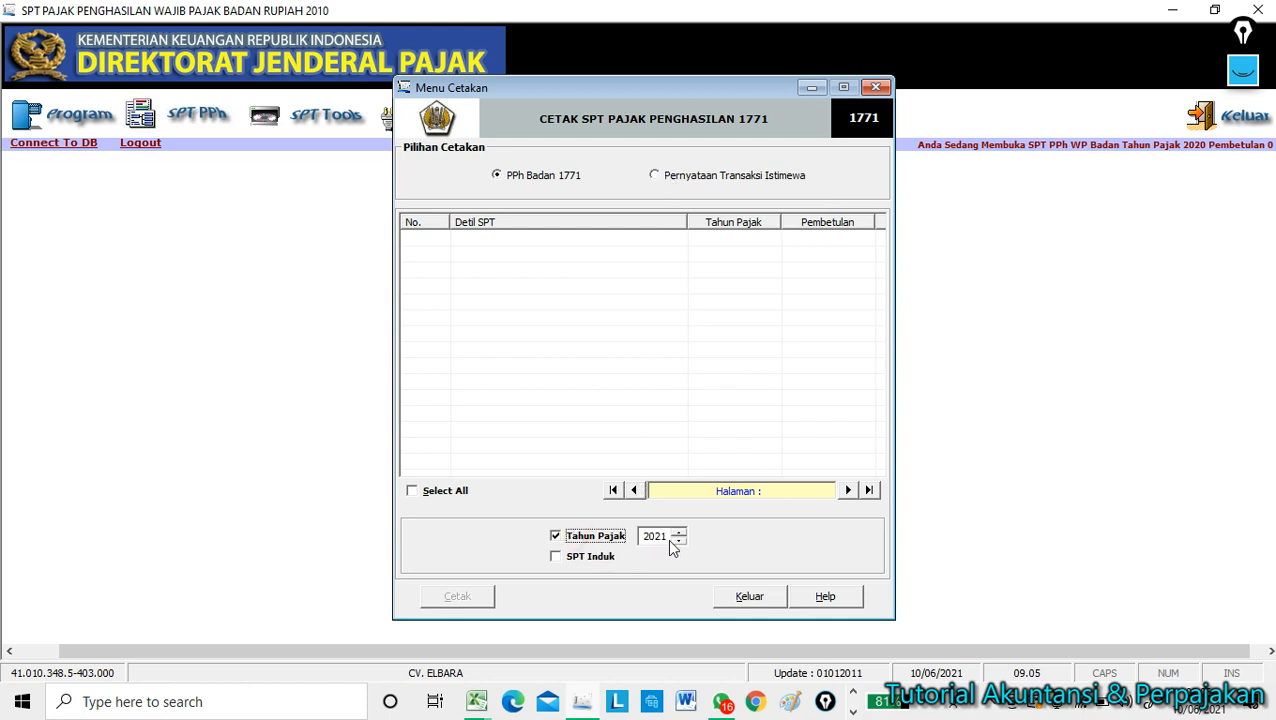
{"action": "left_click", "coordinate": [679, 541]}
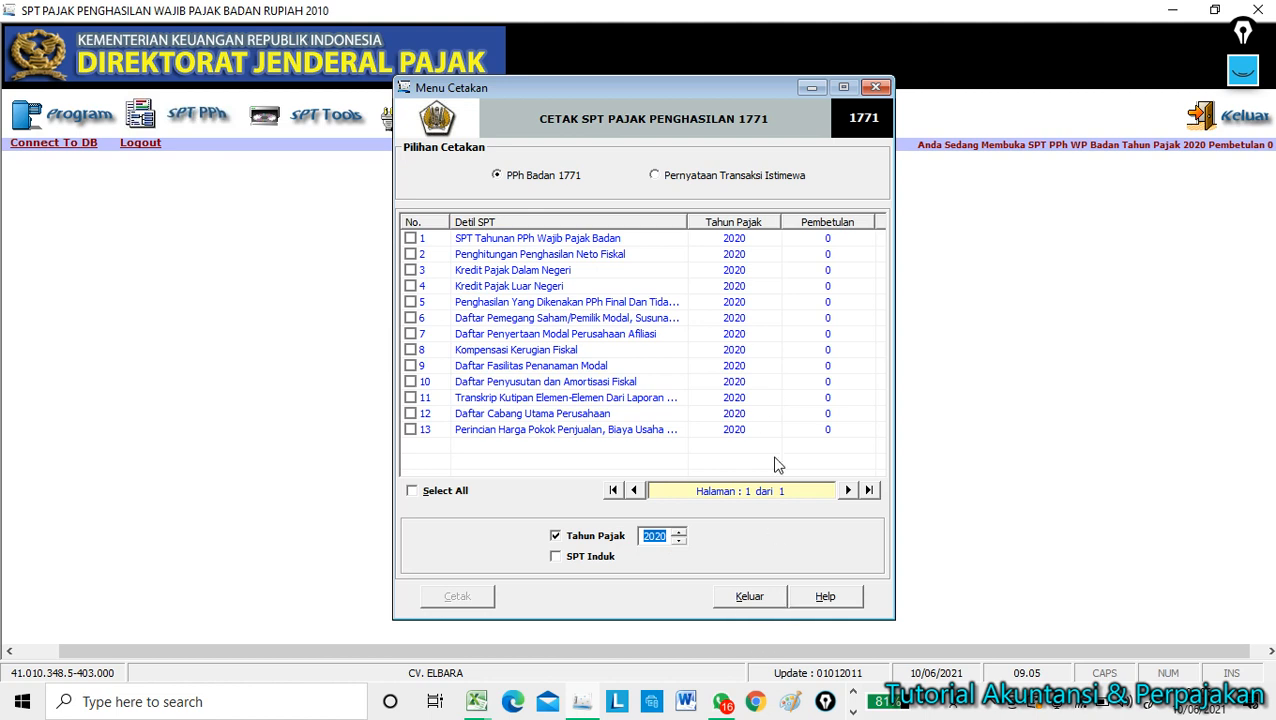
{"action": "left_click", "coordinate": [877, 88]}
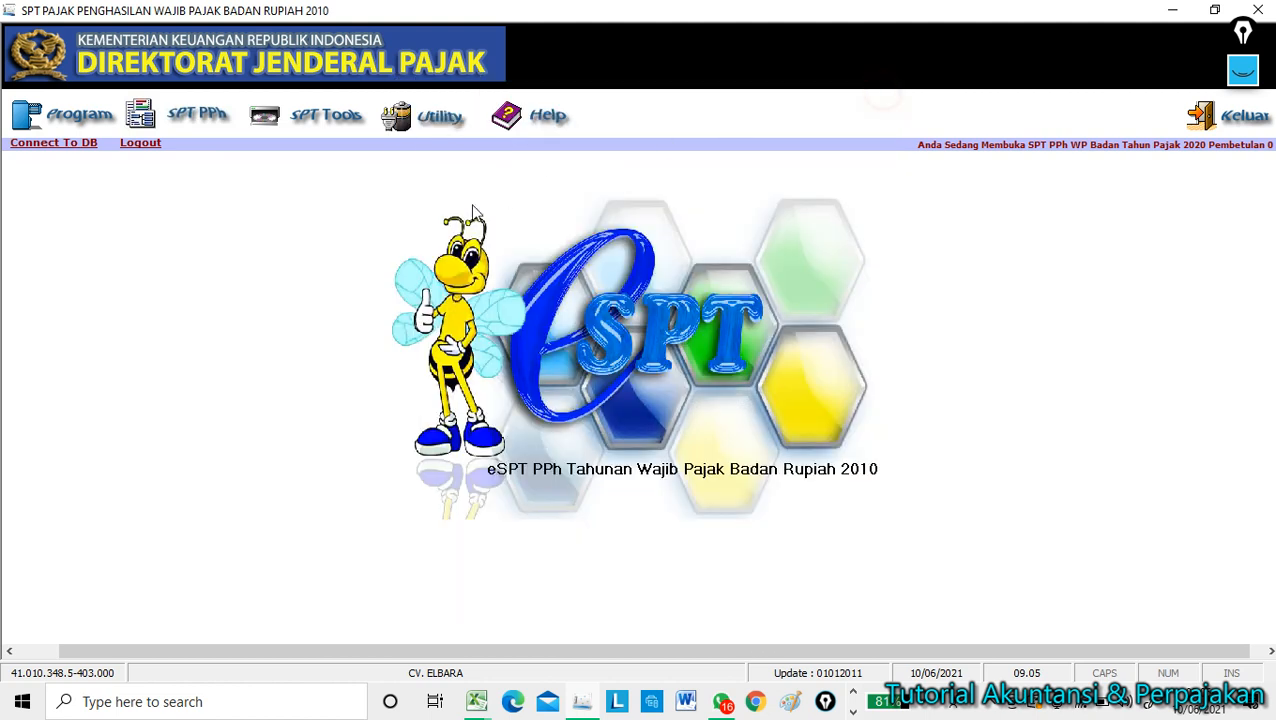
{"action": "left_click", "coordinate": [326, 118]}
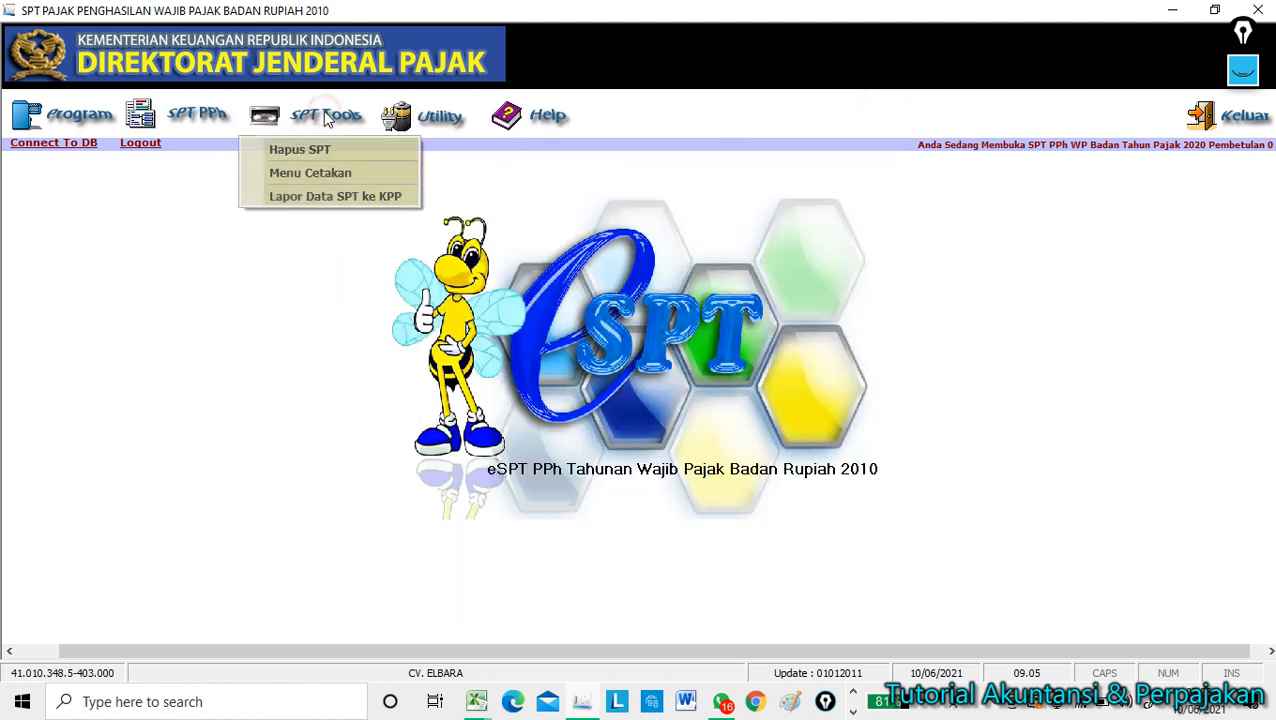
In Lapor Data SPT ke KPP, list tax year 2020, tick SPT F113214, and choose drive d:.
{"action": "left_click", "coordinate": [320, 197]}
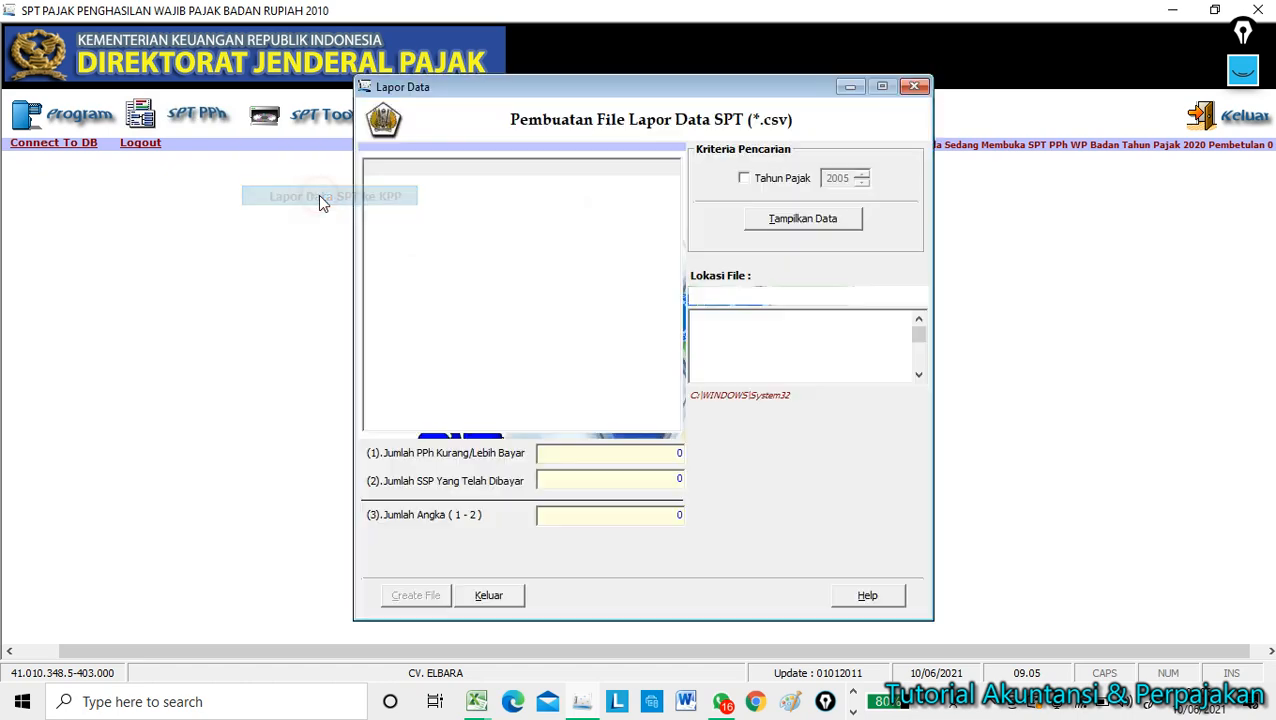
{"action": "left_click", "coordinate": [743, 178]}
{"action": "left_click", "coordinate": [861, 182]}
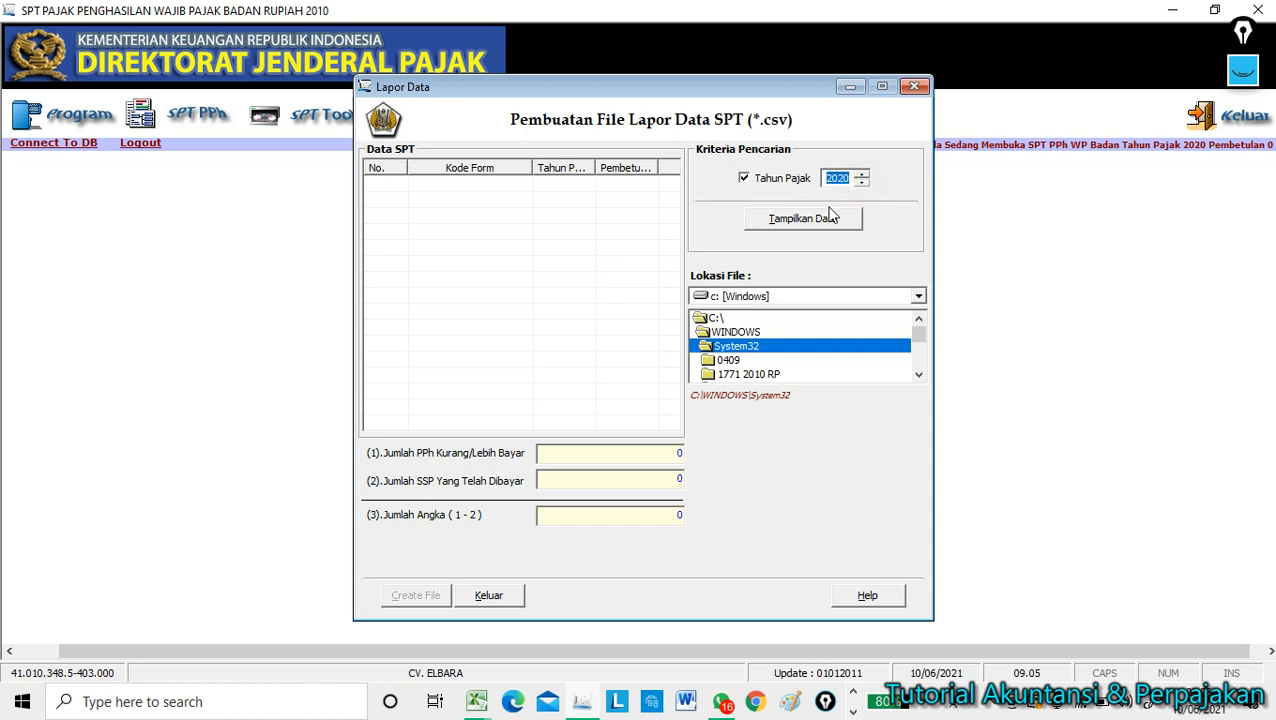
{"action": "left_click", "coordinate": [802, 222]}
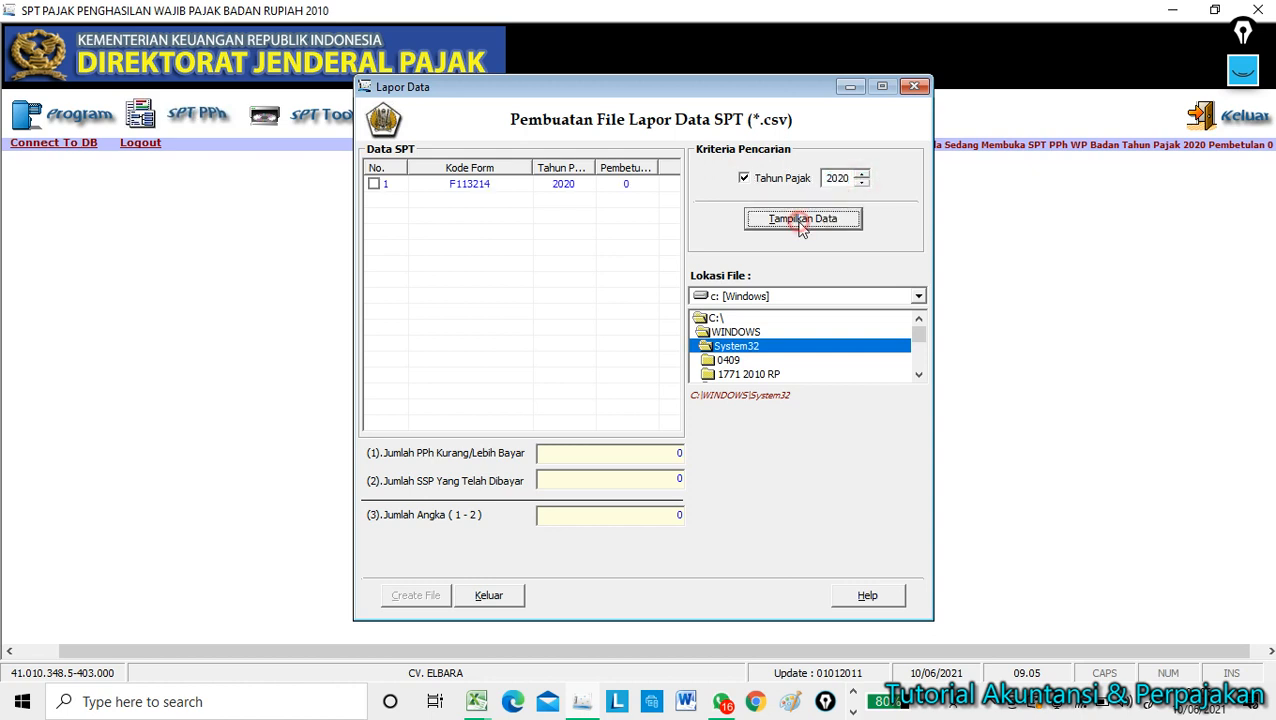
{"action": "left_click", "coordinate": [374, 184]}
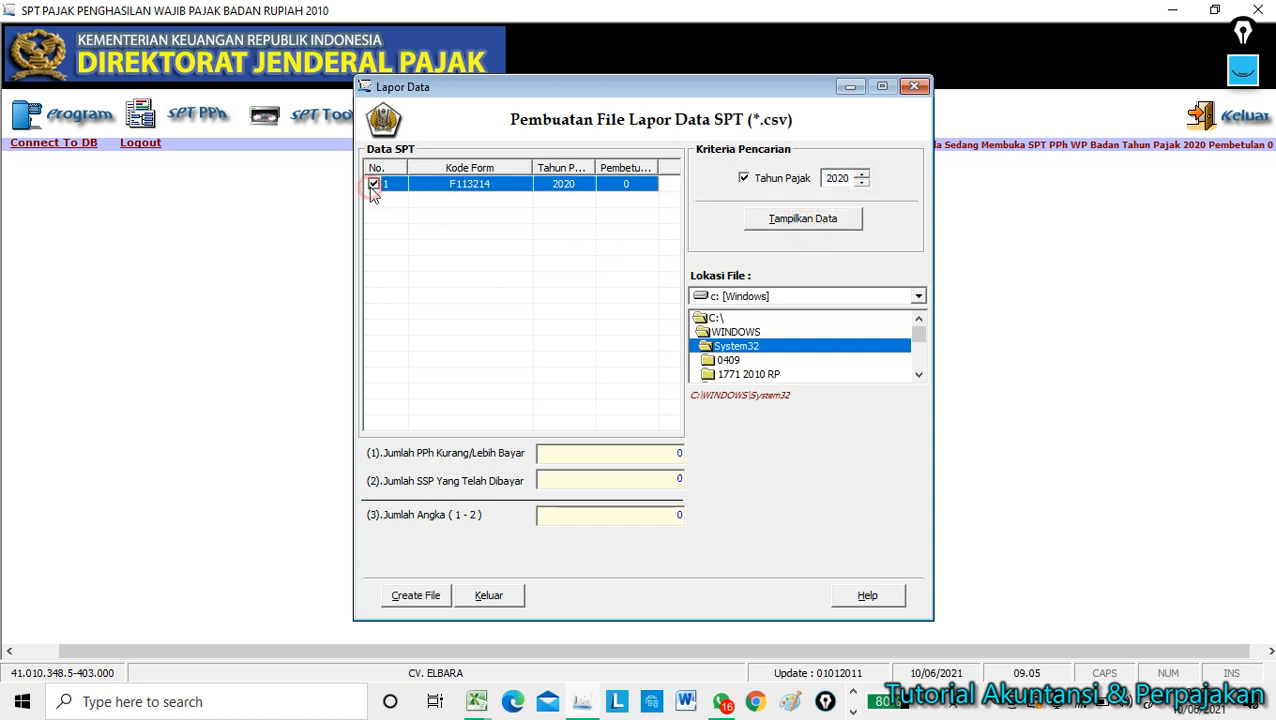
{"action": "left_click", "coordinate": [798, 297]}
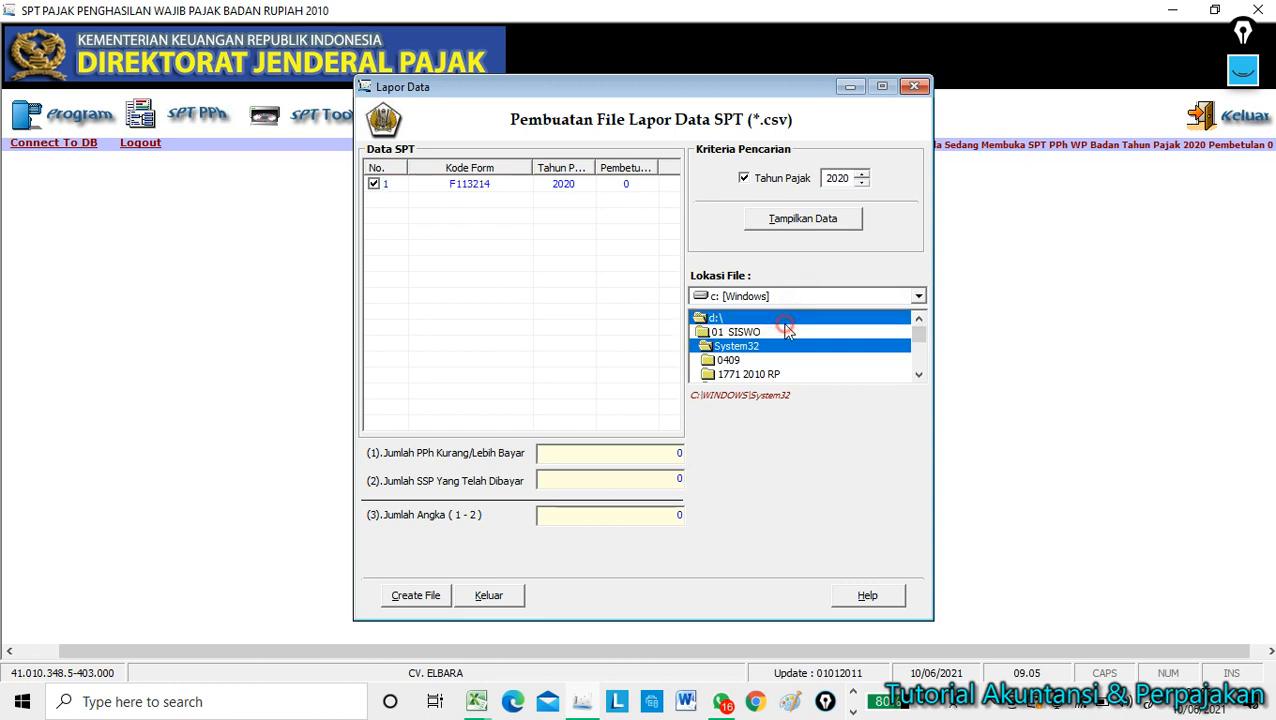
{"action": "left_click", "coordinate": [788, 329]}
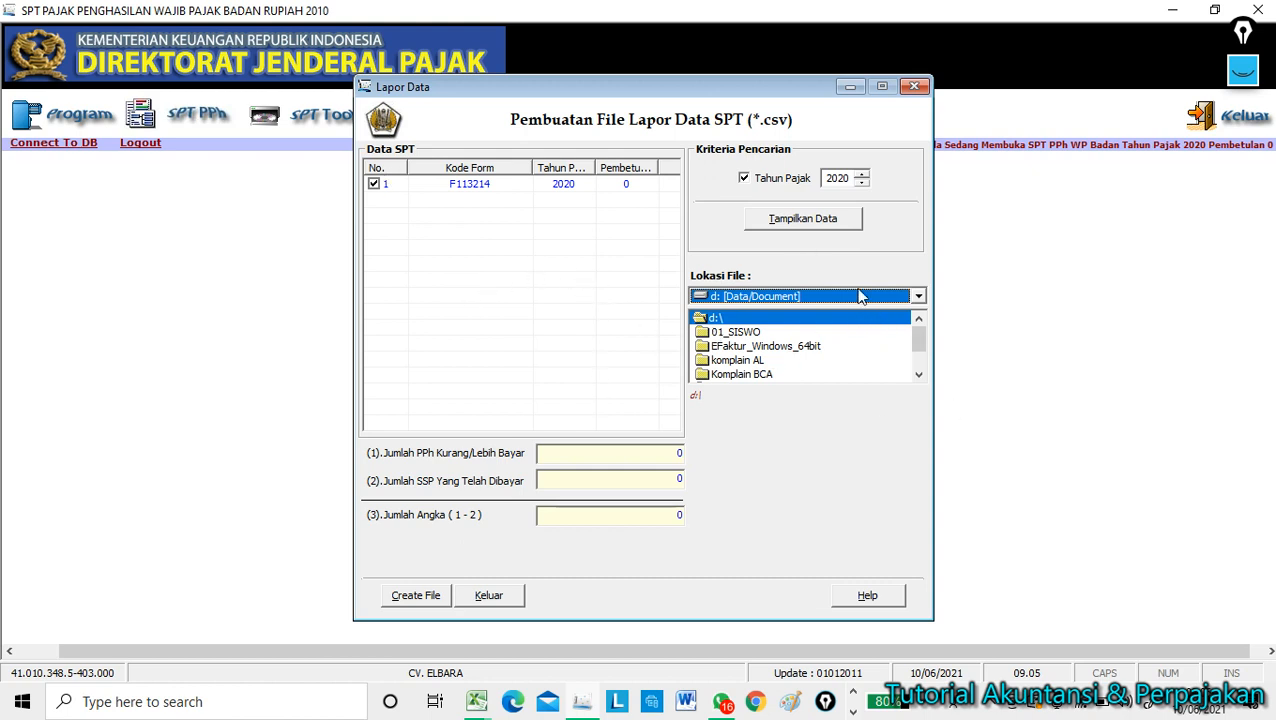
{"action": "left_click", "coordinate": [375, 184]}
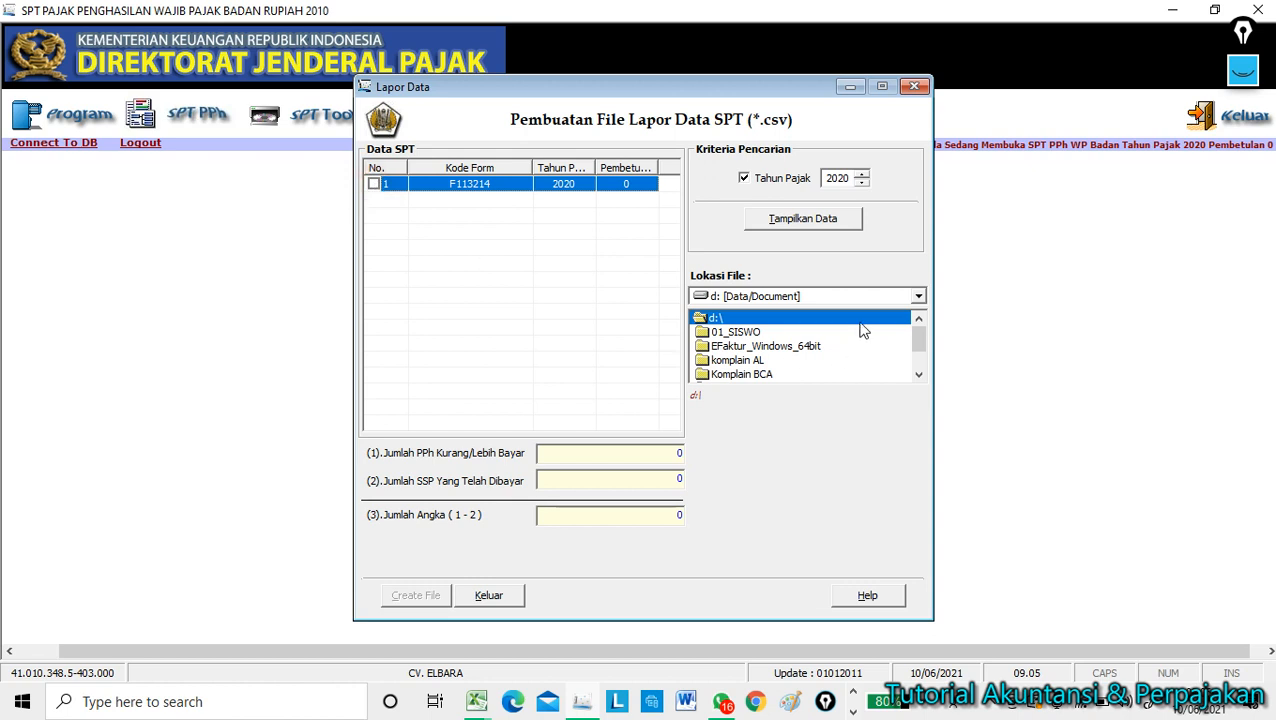
{"action": "left_click", "coordinate": [375, 184]}
{"action": "mouse_move", "coordinate": [918, 337]}
{"action": "left_mouse_down"}
{"action": "mouse_move", "coordinate": [918, 361]}
{"action": "mouse_move", "coordinate": [918, 340]}
{"action": "left_mouse_up"}
Create the CSV lapor data file for the 2020 SPT in the root of drive d:.
{"action": "left_click", "coordinate": [728, 323]}
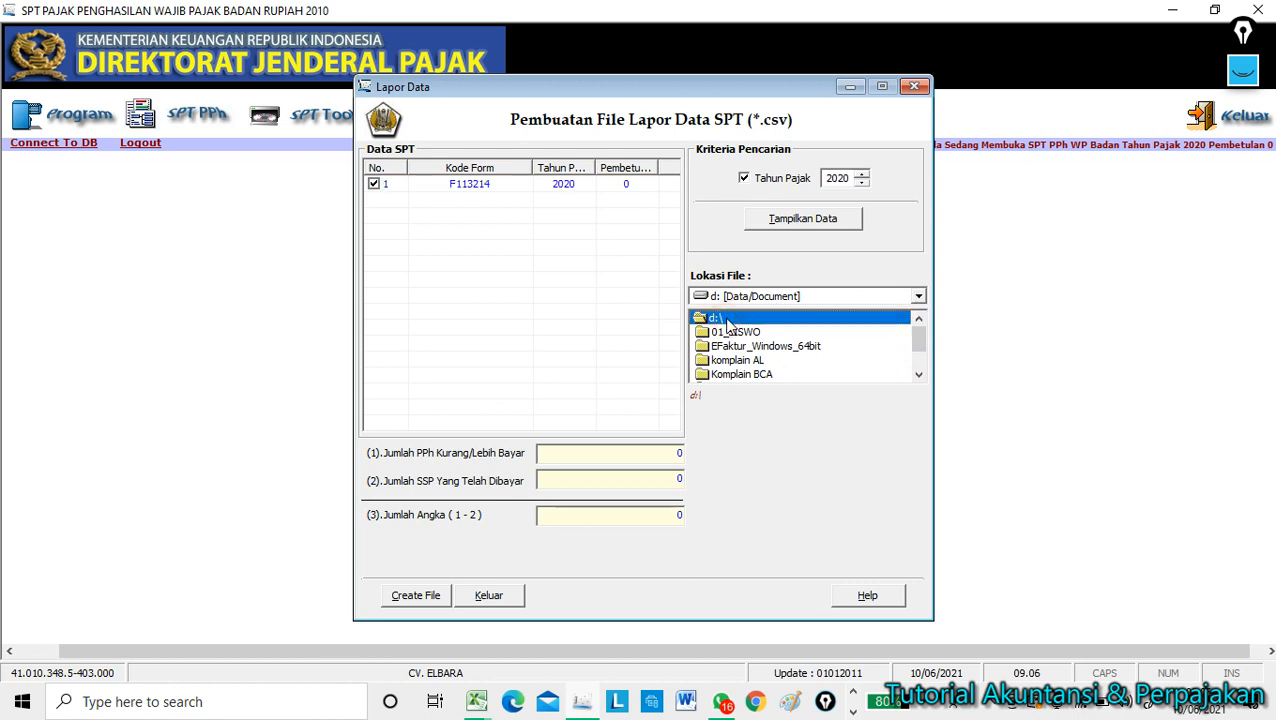
{"action": "left_click", "coordinate": [415, 596]}
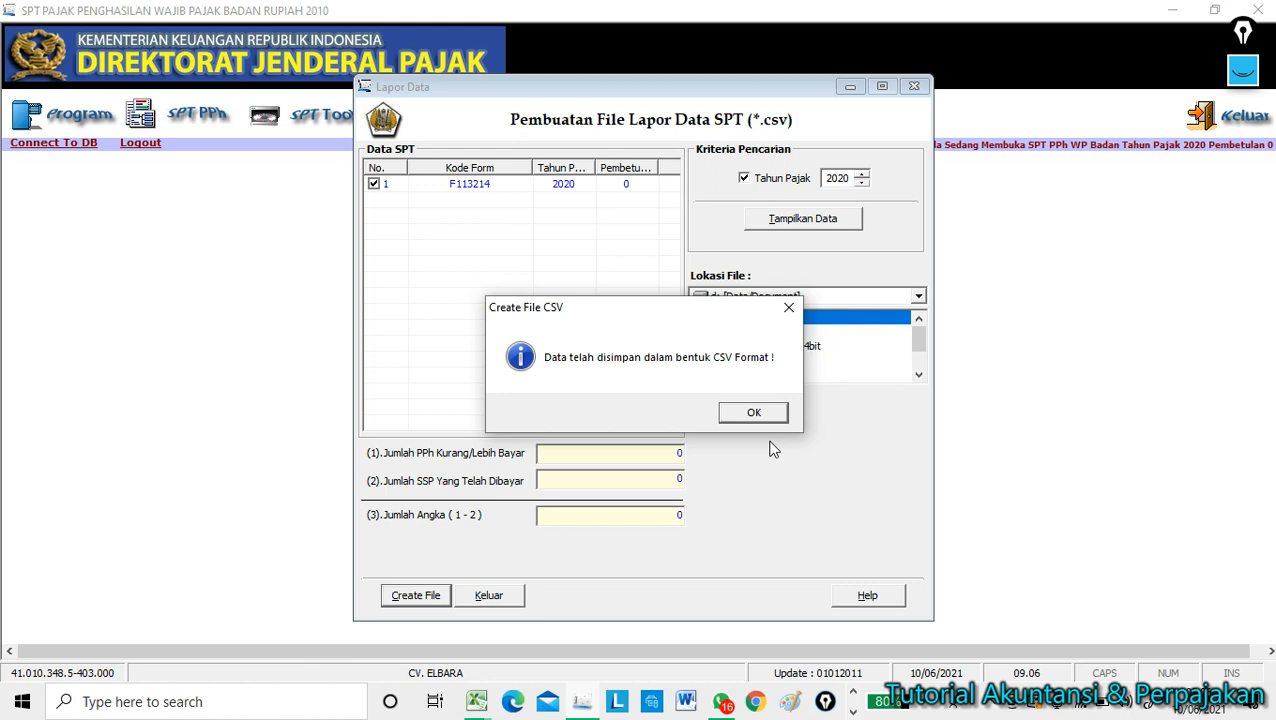
{"action": "left_click", "coordinate": [852, 710]}
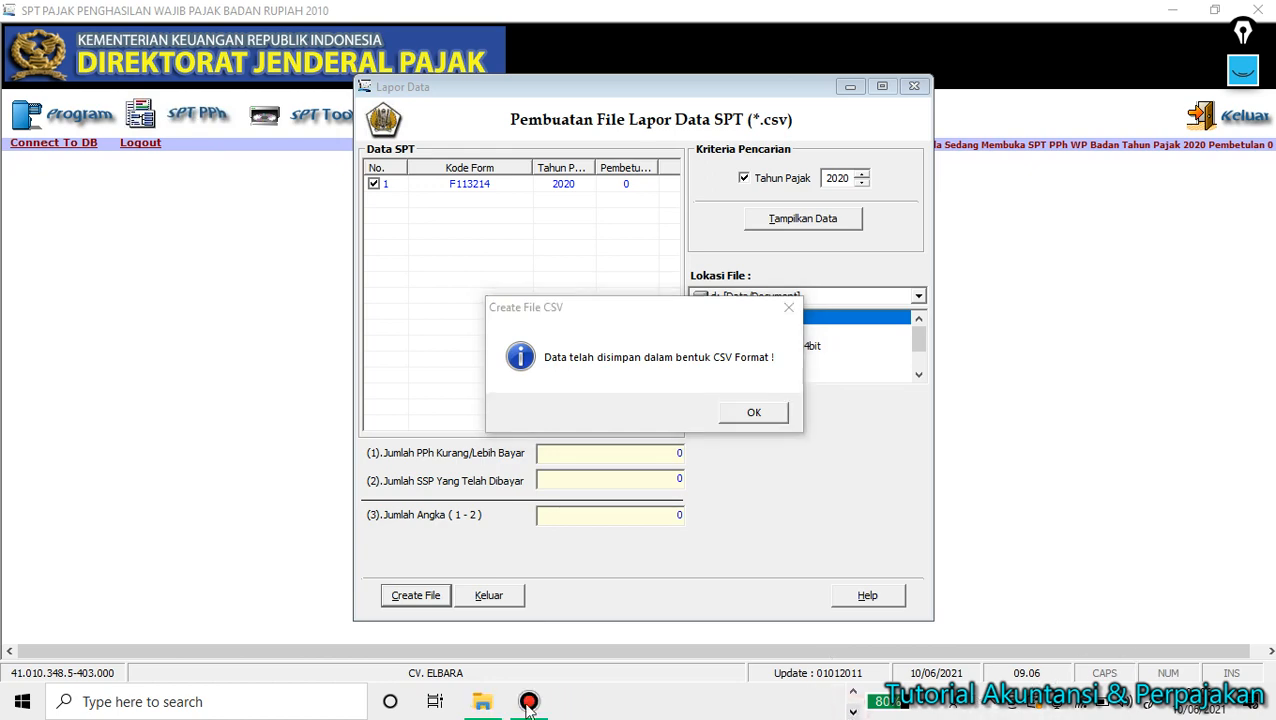